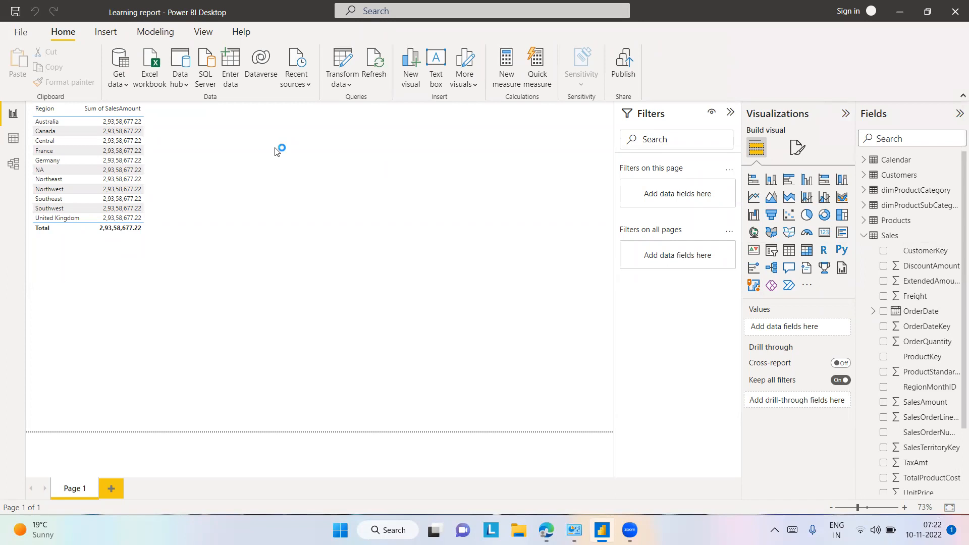
# - Review the model diagram's table relationships, the report's sales-by-region table and the Calendar table's data
pyautogui.click(14, 163)
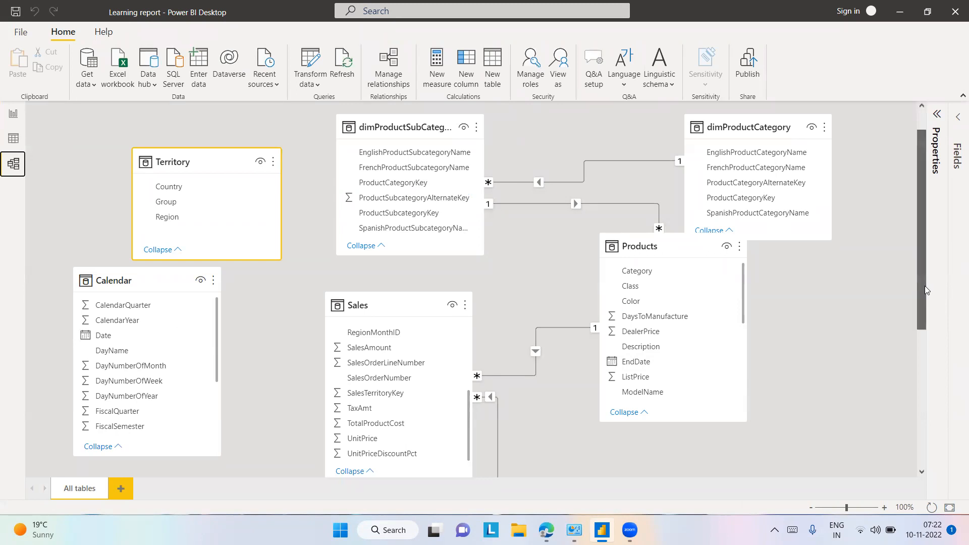
pyautogui.scroll(-4, 924, 286)
pyautogui.scroll(5, 923, 268)
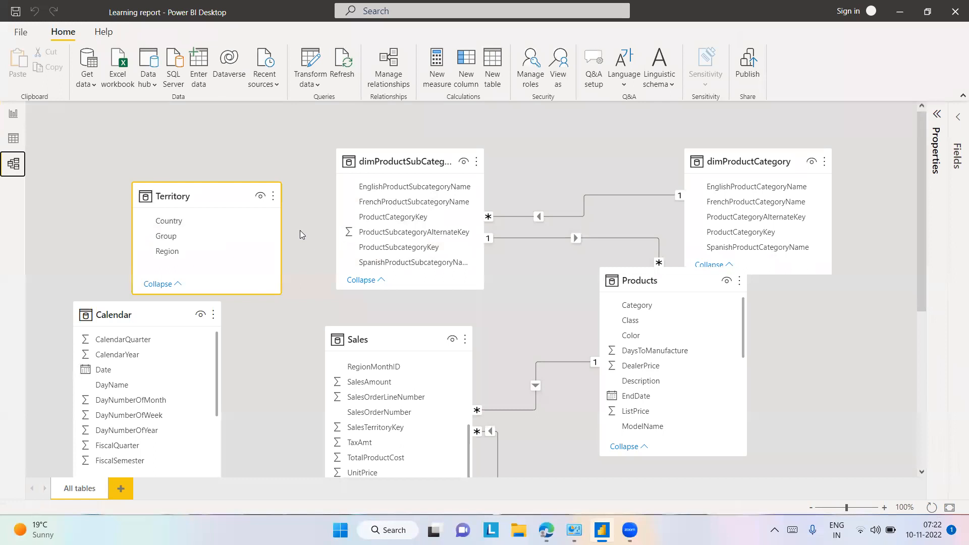
pyautogui.click(19, 115)
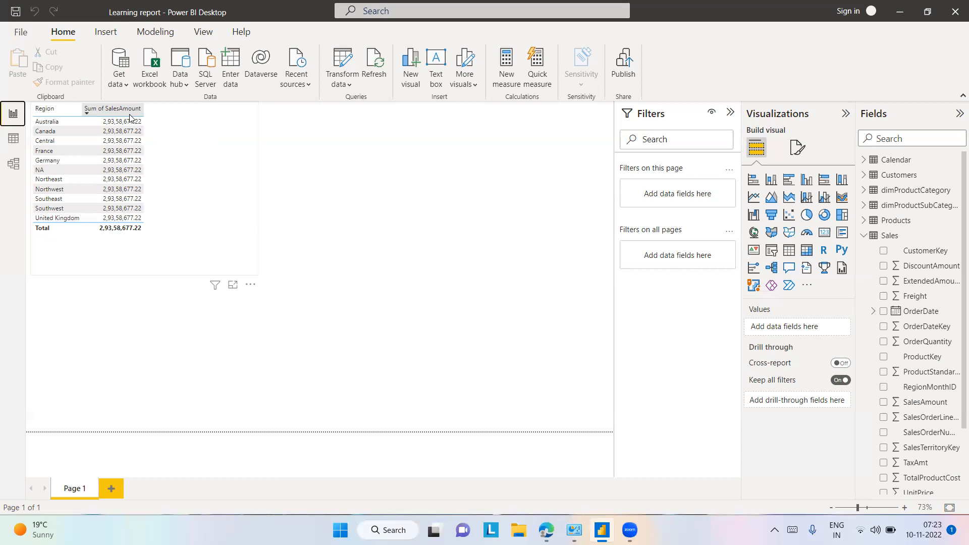
pyautogui.click(12, 140)
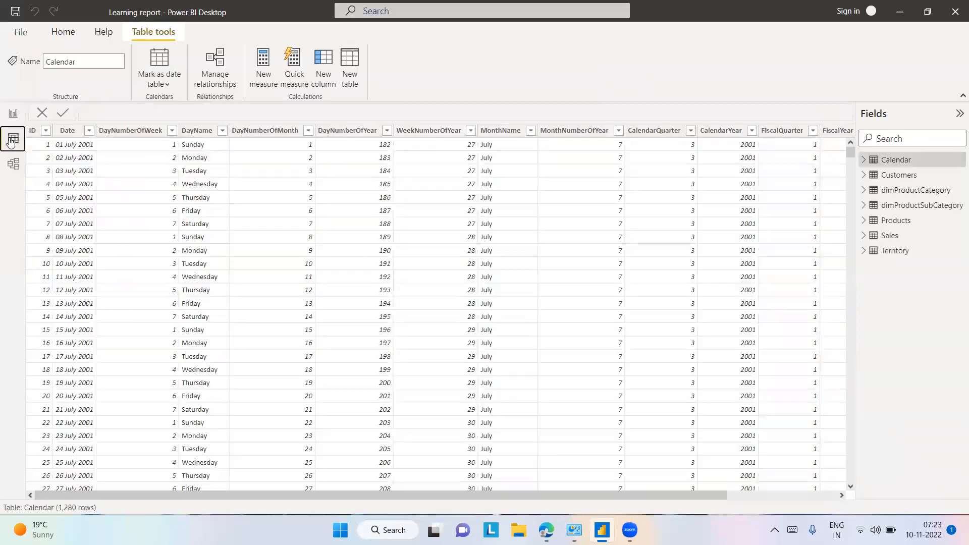
# - Rearrange the model diagram by moving the Calendar table down, Territory into its place beside Sales, and Sales slightly up
pyautogui.click(14, 164)
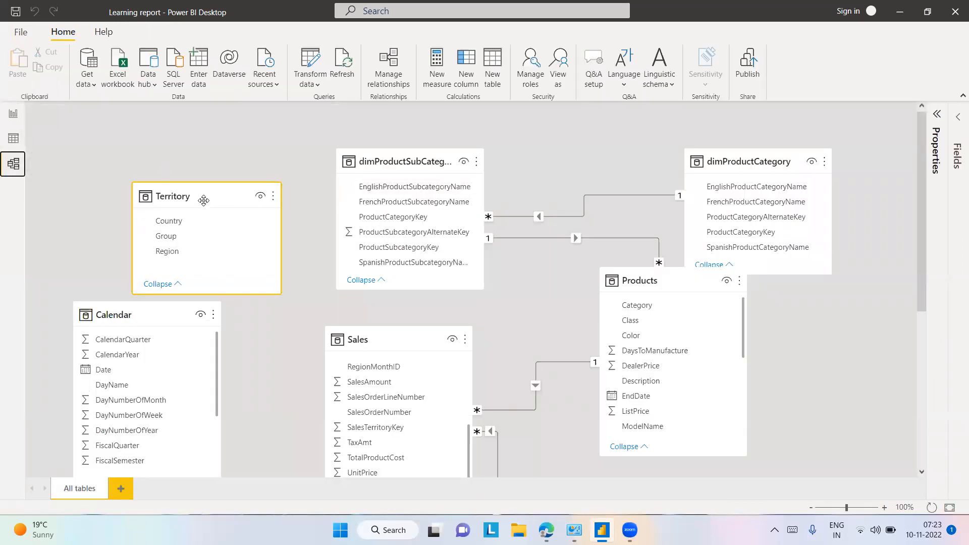
pyautogui.moveTo(200, 197); pyautogui.dragTo(167, 135)
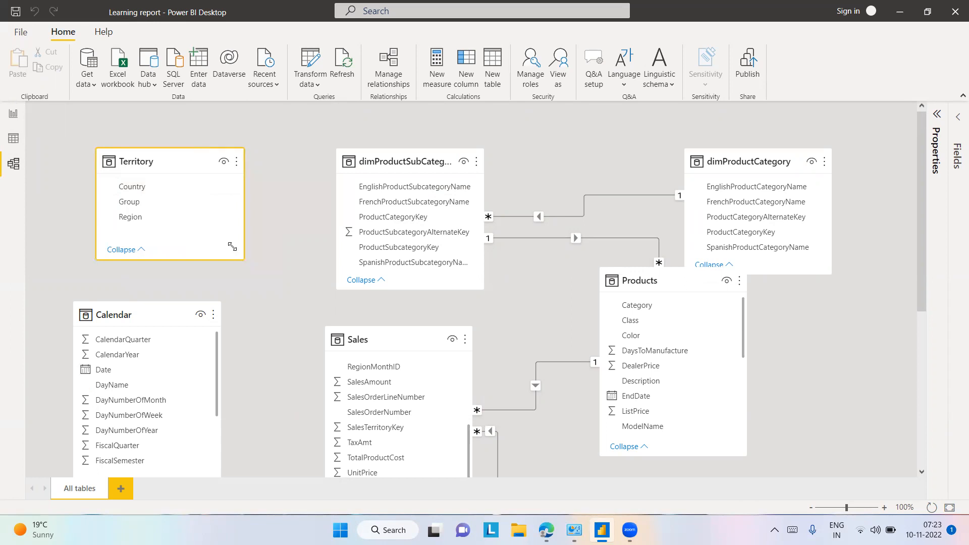
pyautogui.moveTo(171, 157); pyautogui.dragTo(165, 130)
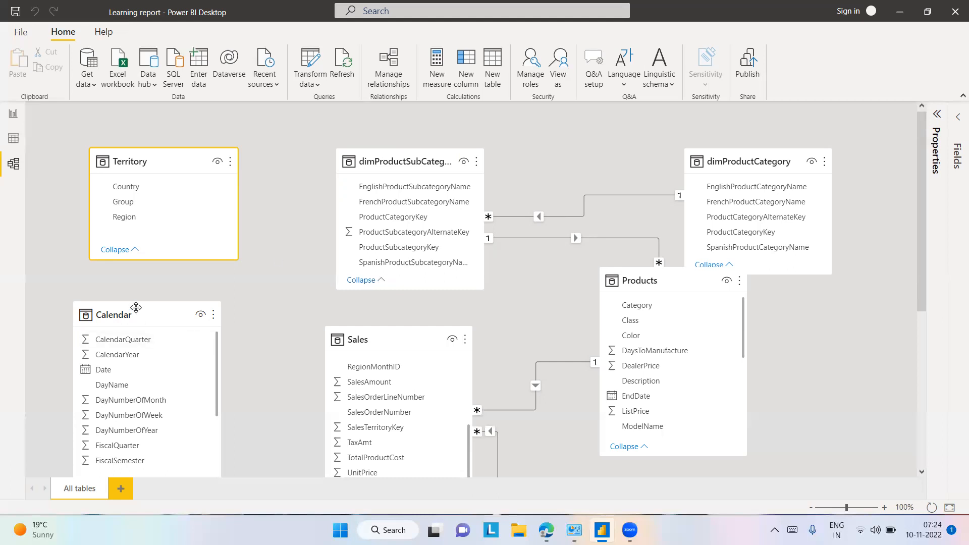
pyautogui.moveTo(136, 314); pyautogui.dragTo(150, 480)
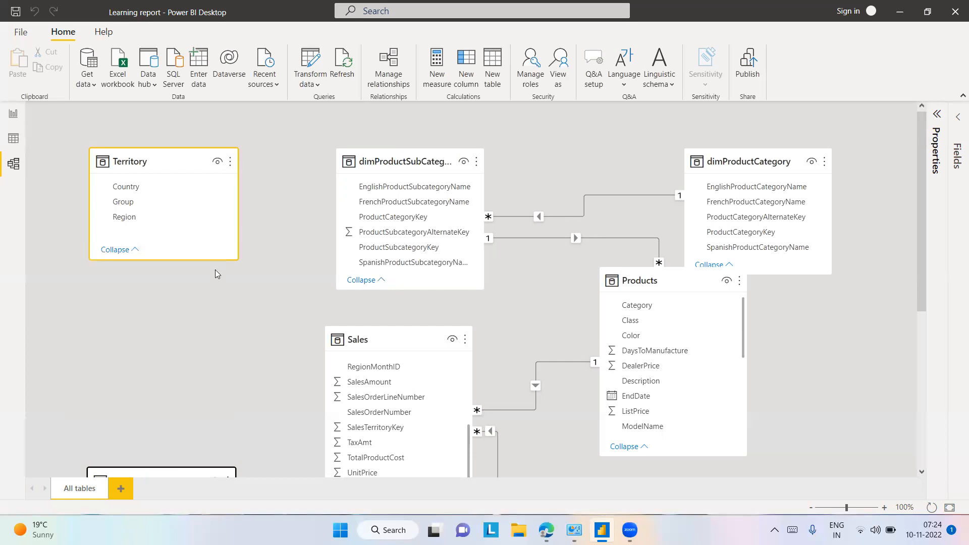
pyautogui.moveTo(170, 161); pyautogui.dragTo(189, 309)
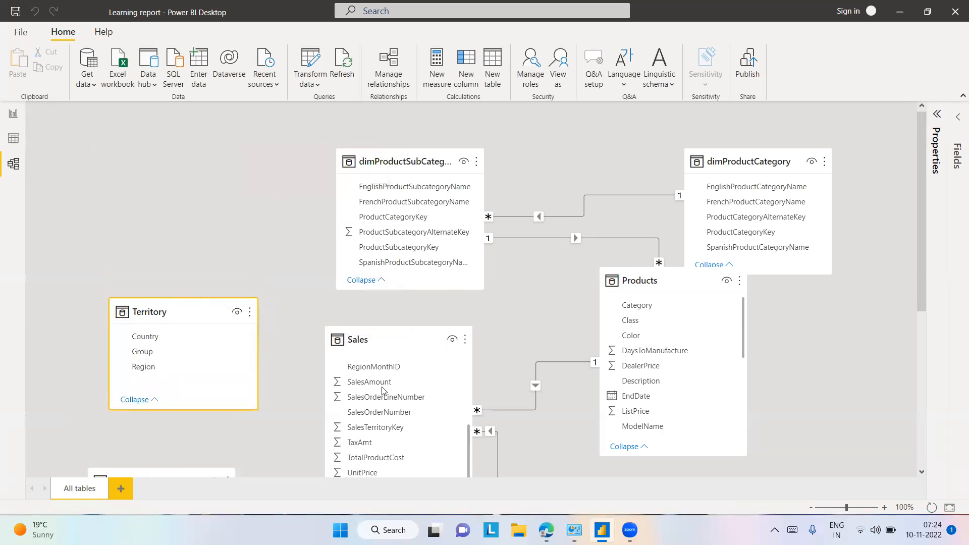
pyautogui.moveTo(392, 339); pyautogui.dragTo(392, 329)
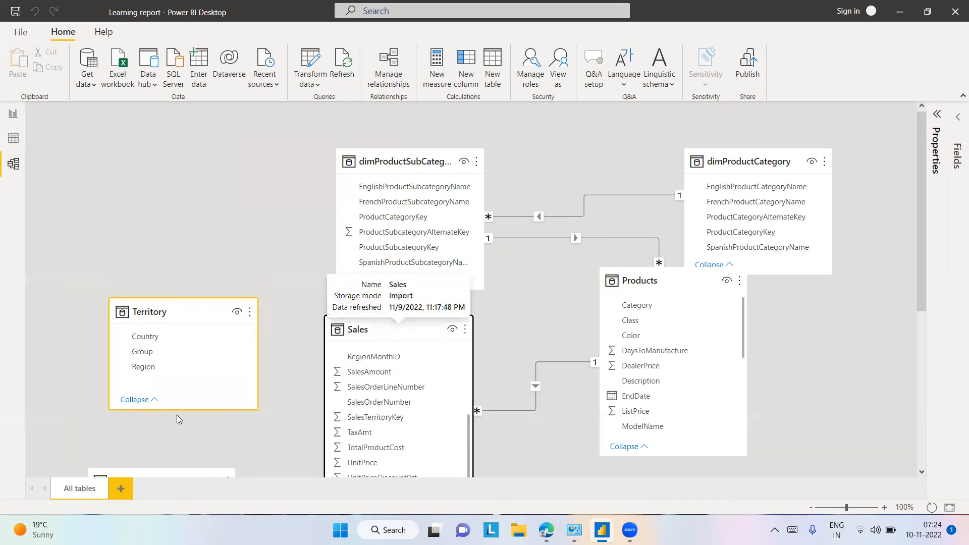
pyautogui.click(151, 400)
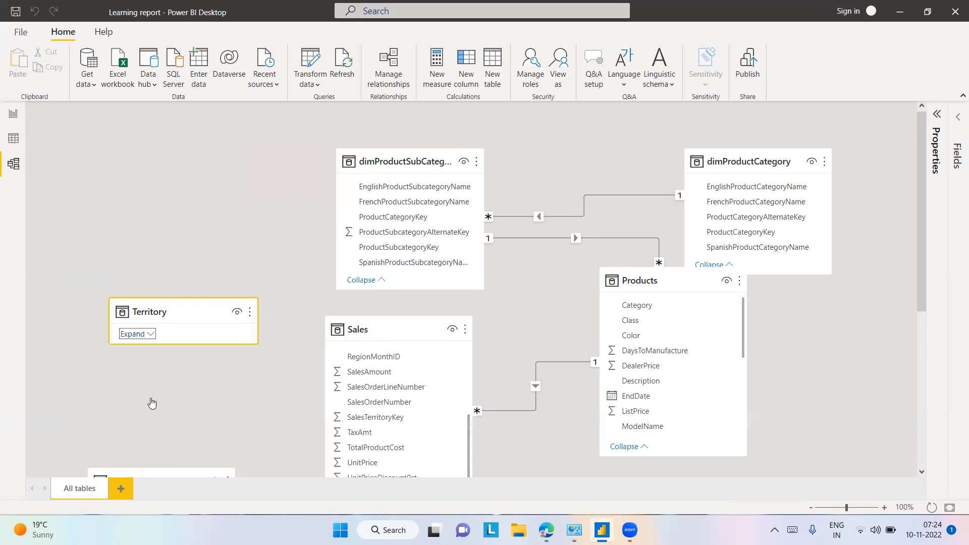
pyautogui.click(135, 335)
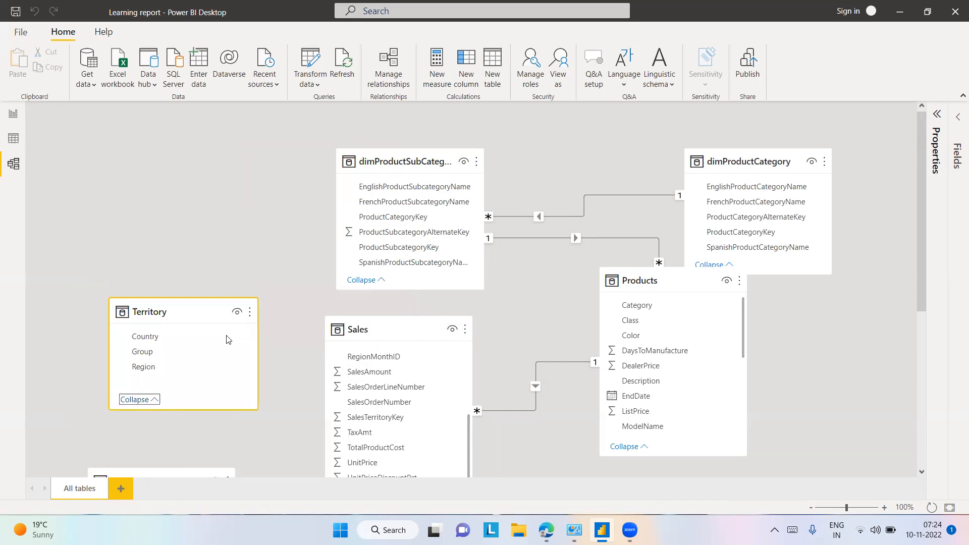
pyautogui.moveTo(921, 274); pyautogui.dragTo(920, 331)
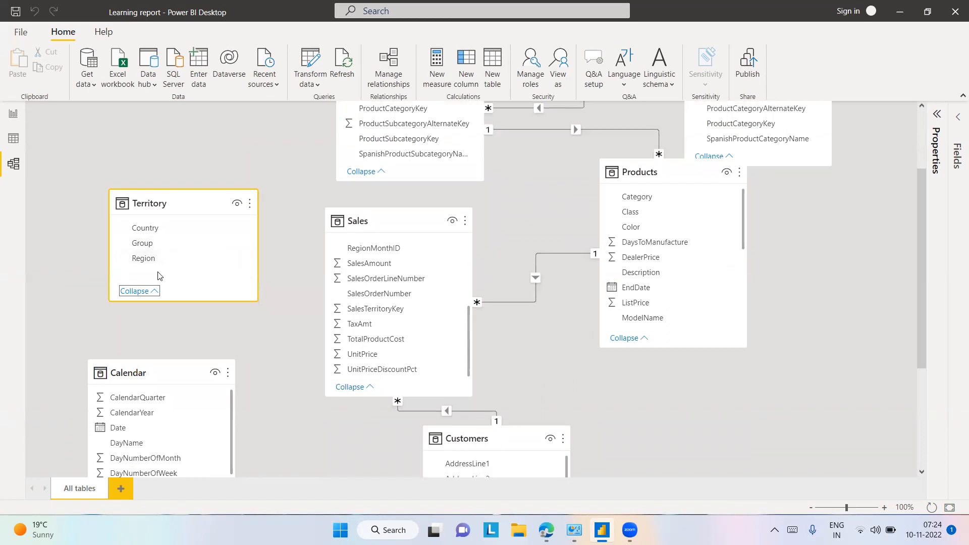
pyautogui.click(249, 204)
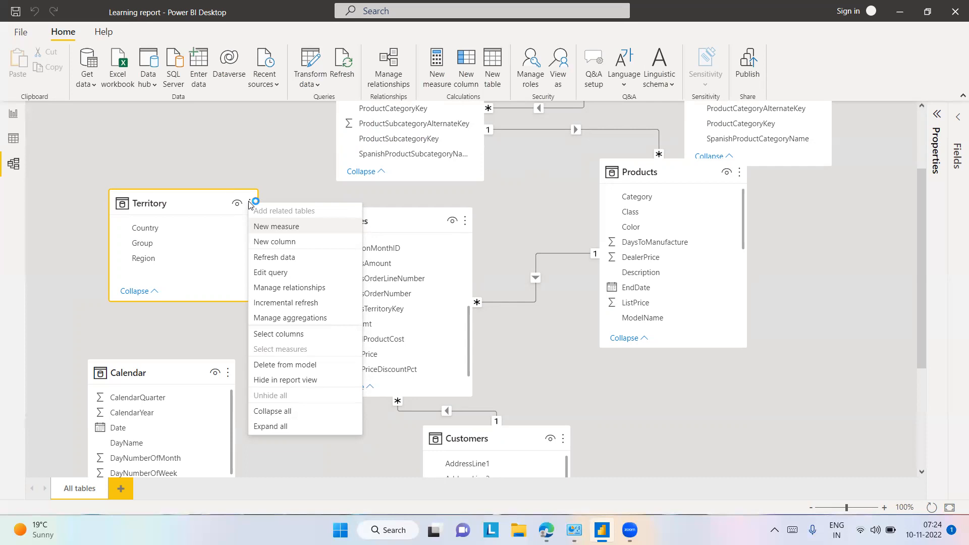
pyautogui.click(278, 259)
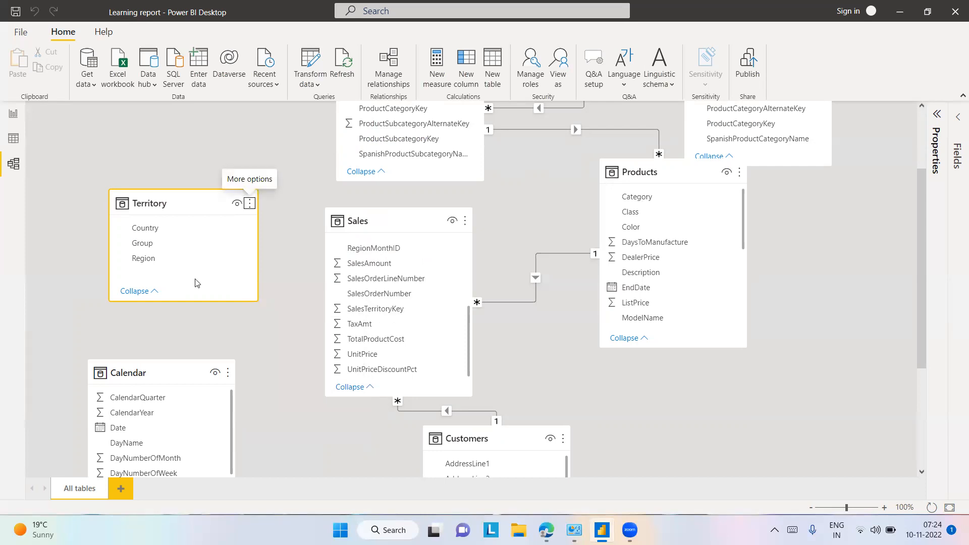
pyautogui.click(87, 81)
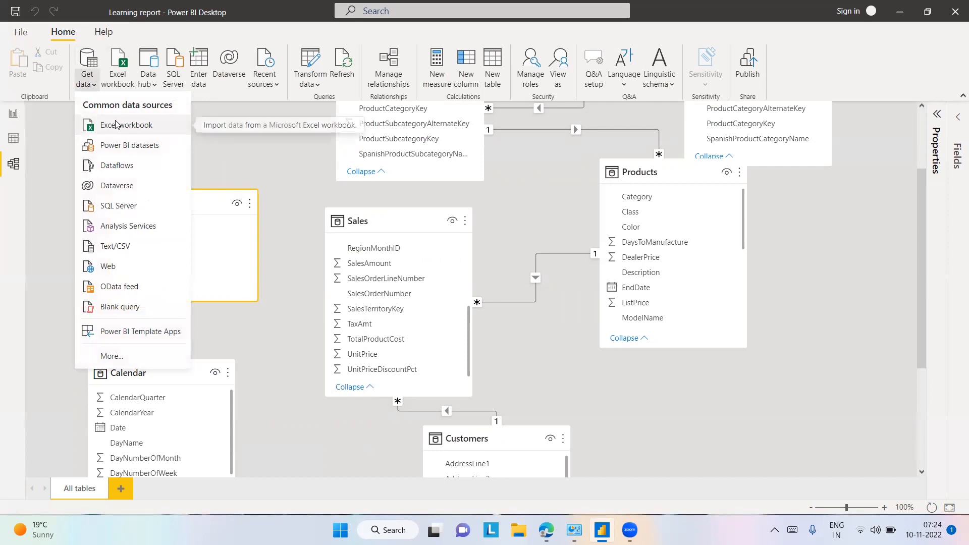
pyautogui.click(14, 139)
pyautogui.click(14, 140)
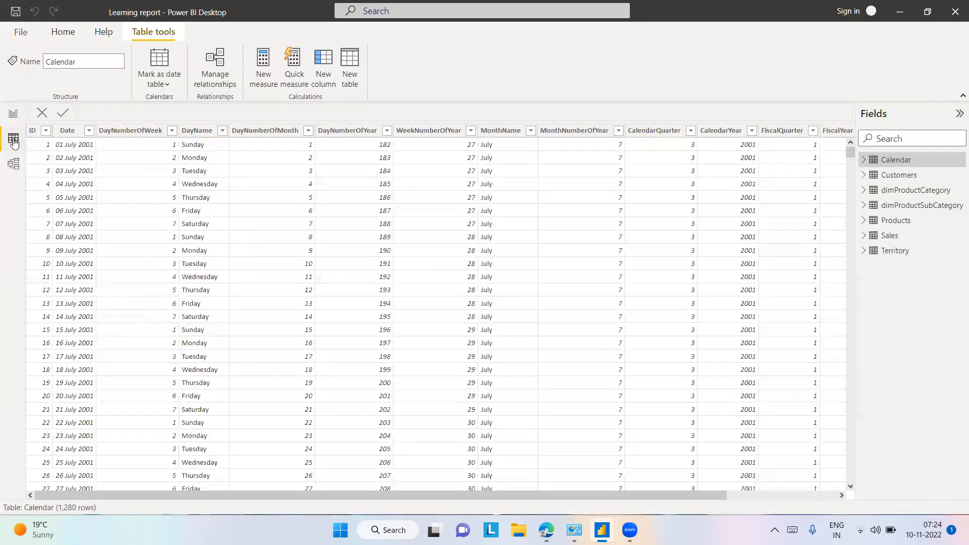
pyautogui.click(14, 164)
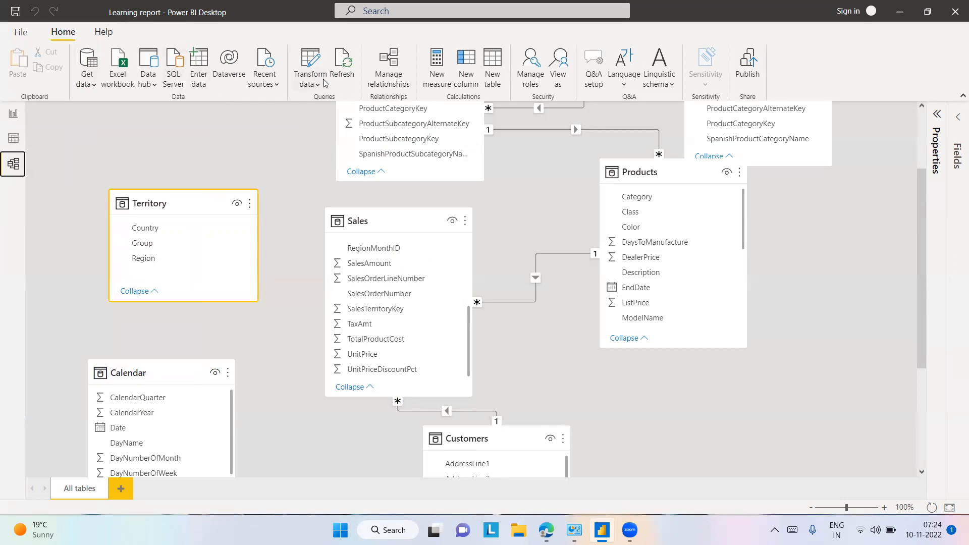
pyautogui.rightClick(185, 201)
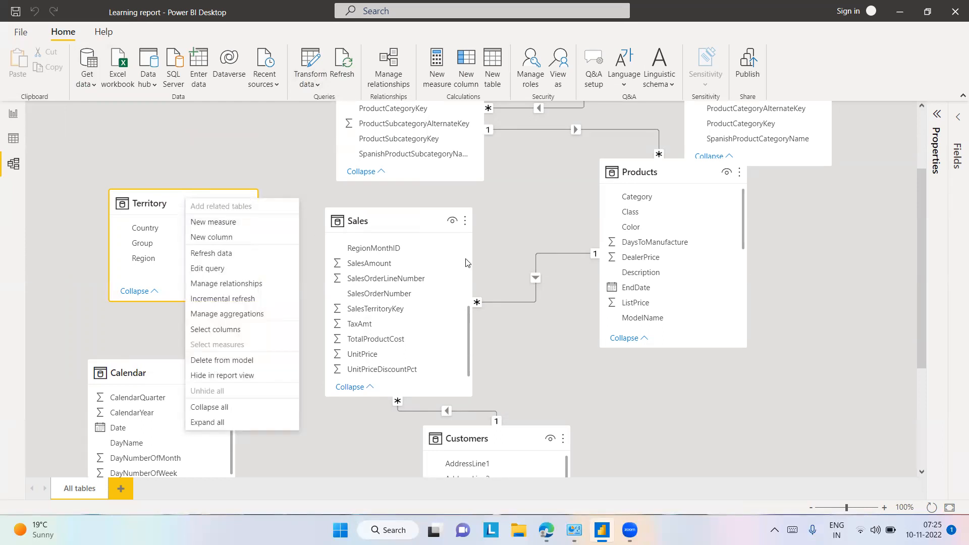
pyautogui.click(470, 345)
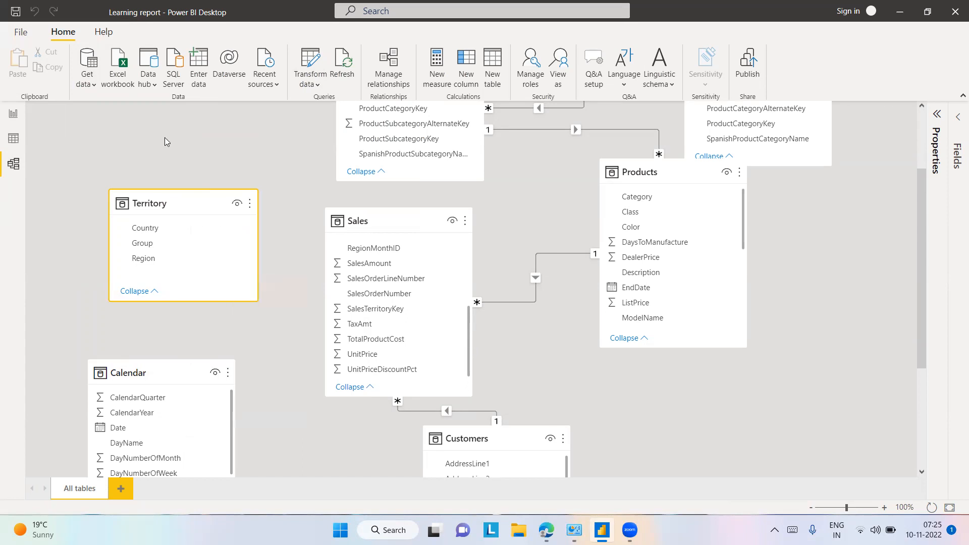
# - Start a new blank report and choose an Excel workbook as its data source
pyautogui.click(17, 37)
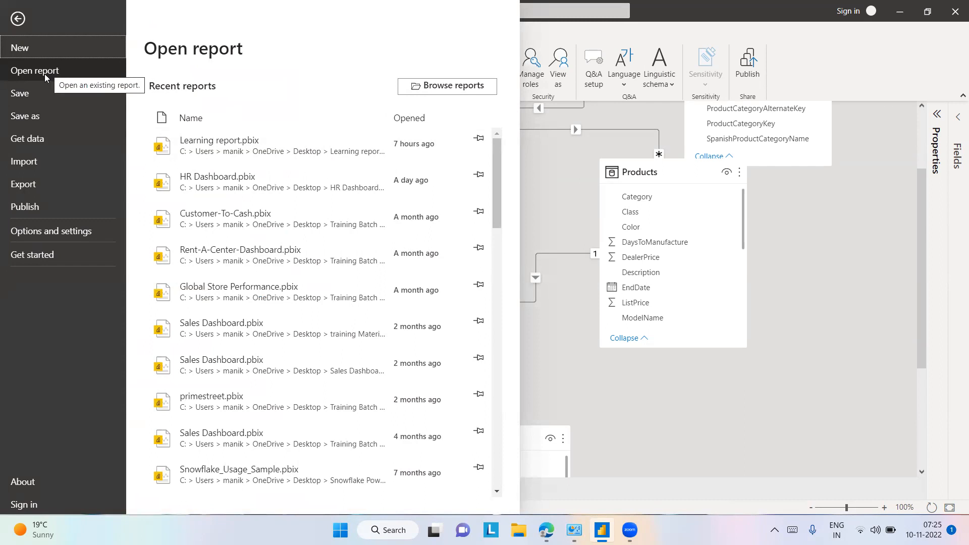
pyautogui.press('Escape')
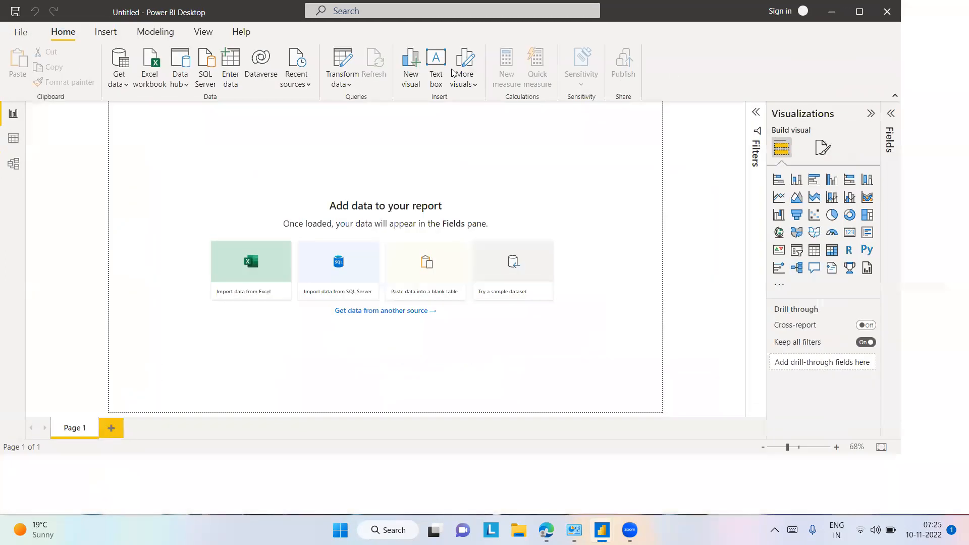
pyautogui.click(125, 85)
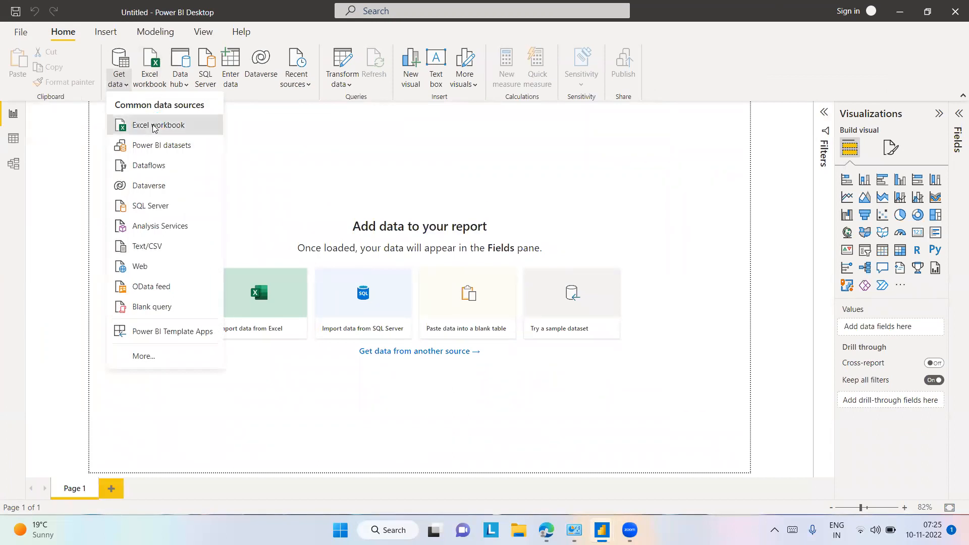
pyautogui.click(155, 128)
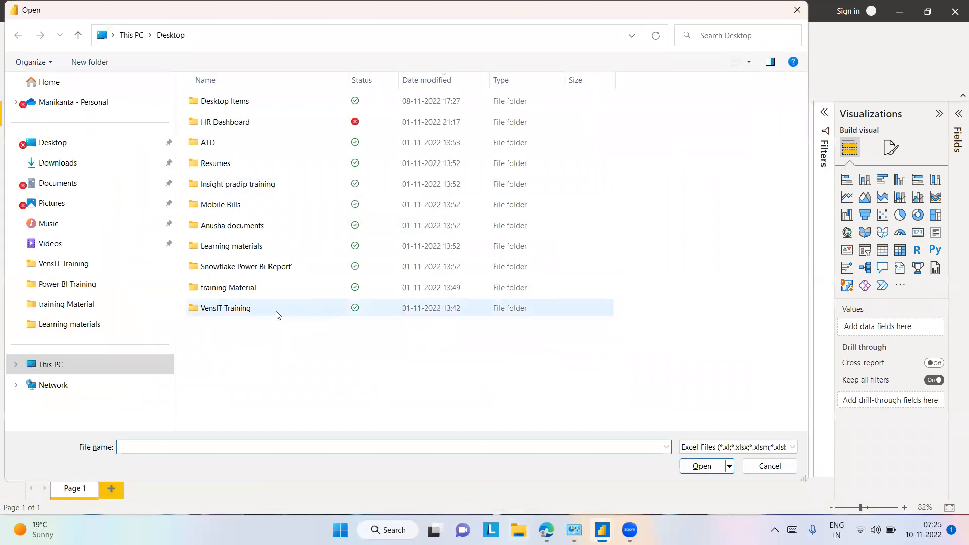
pyautogui.click(233, 184)
pyautogui.click(241, 246)
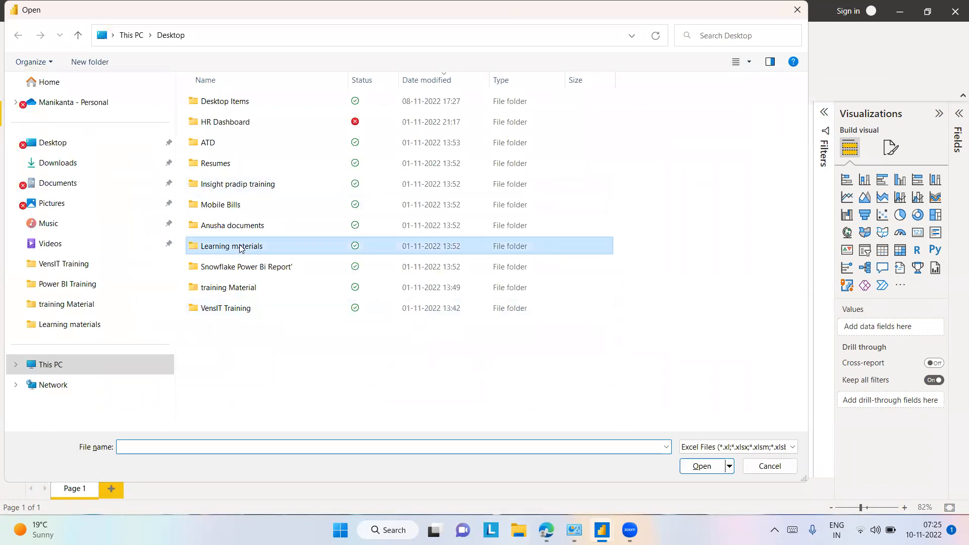
pyautogui.doubleClick(241, 247)
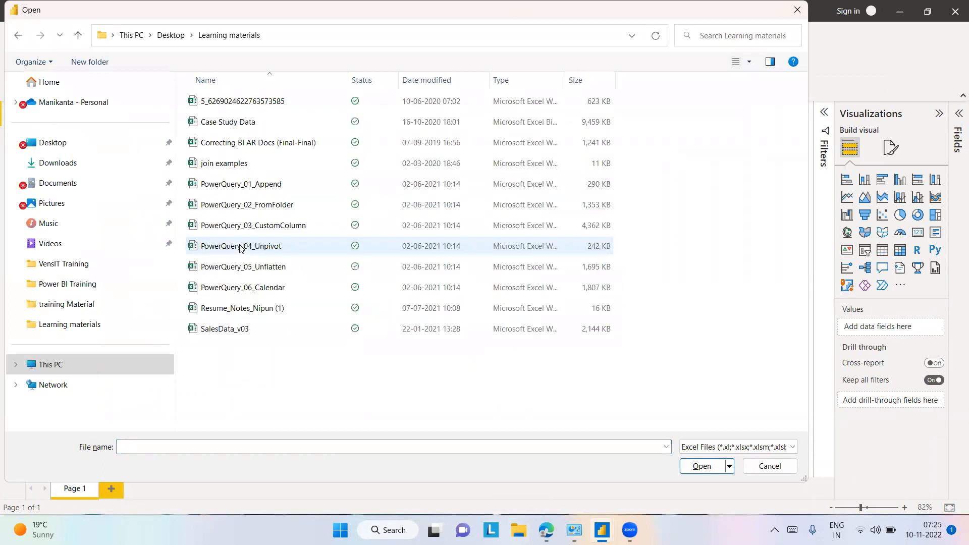
pyautogui.click(77, 37)
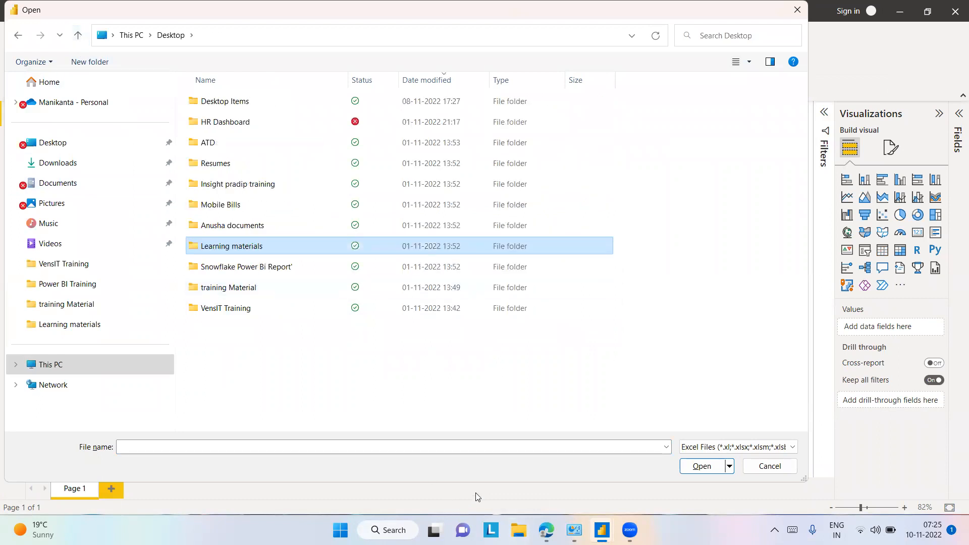
# - Open the Demo data Excel workbook from the Downloads folder as the new report's data source
pyautogui.press('super+d')
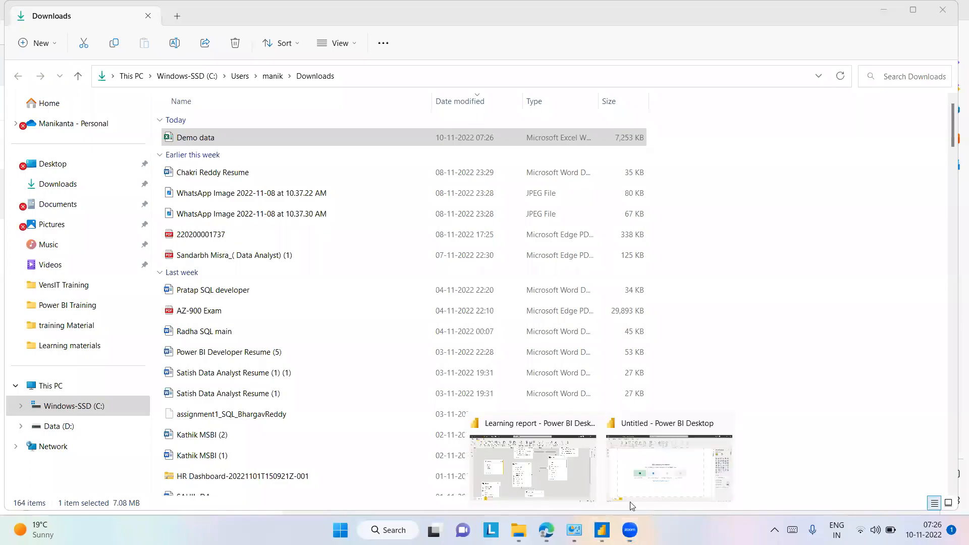
pyautogui.click(631, 503)
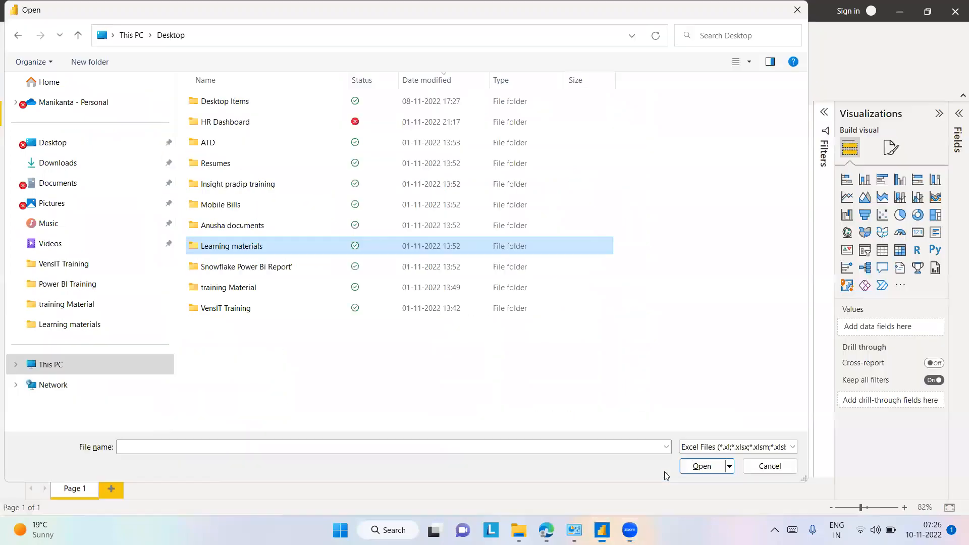
pyautogui.click(218, 44)
pyautogui.write('C:\\Users\\manik\\Downloads')
pyautogui.press('Return')
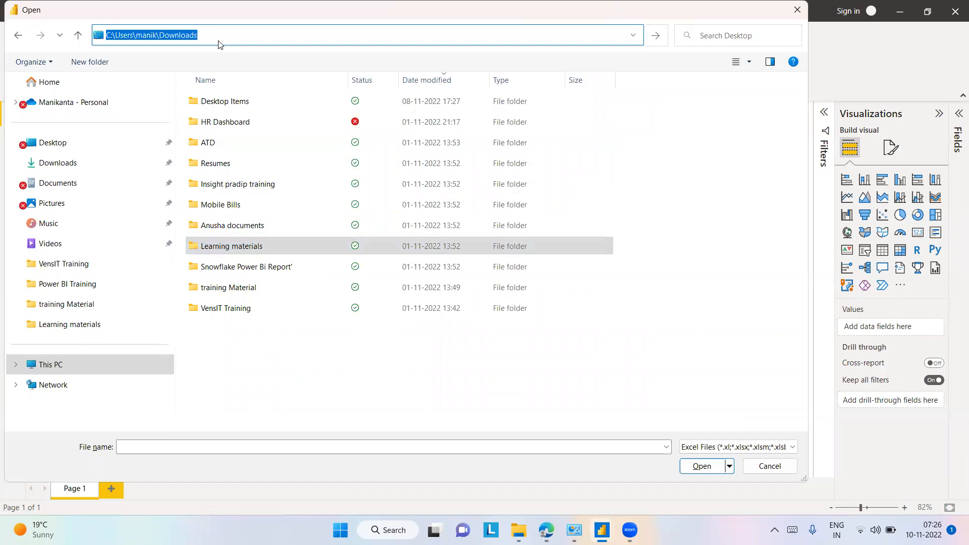
pyautogui.click(208, 123)
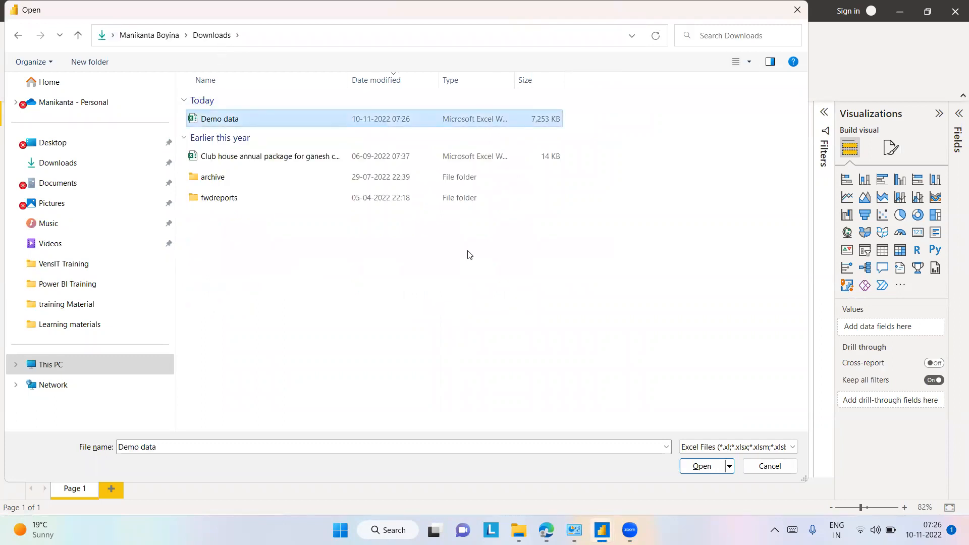
pyautogui.click(705, 467)
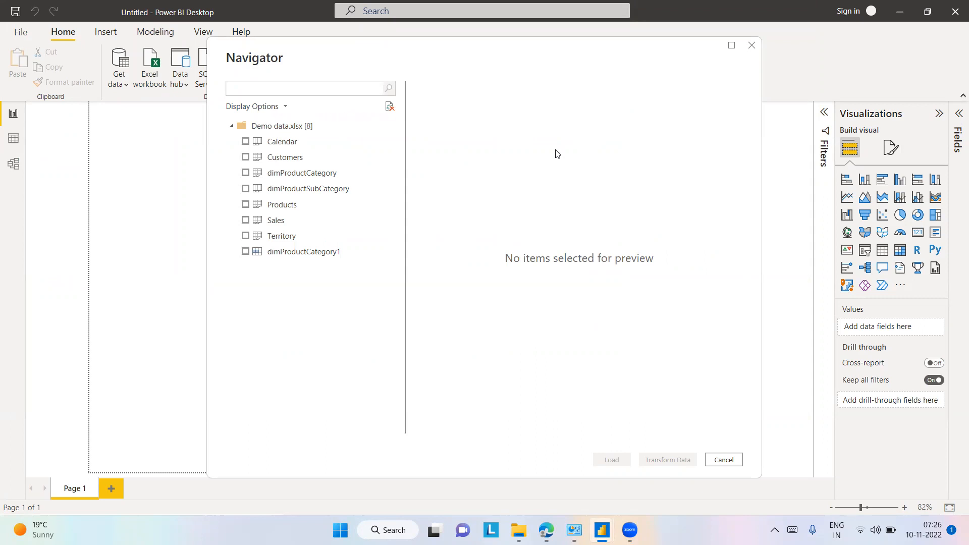
# - Load the Calendar, Customers, dimProductCategory, dimProductSubCategory, Products, Sales and Territory tables from the Demo data workbook
pyautogui.click(246, 138)
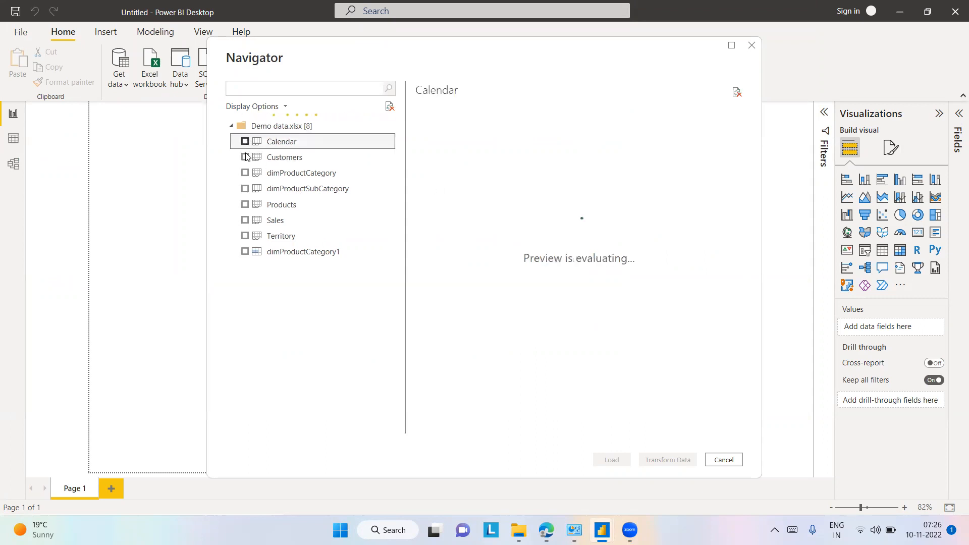
pyautogui.click(244, 157)
pyautogui.click(243, 145)
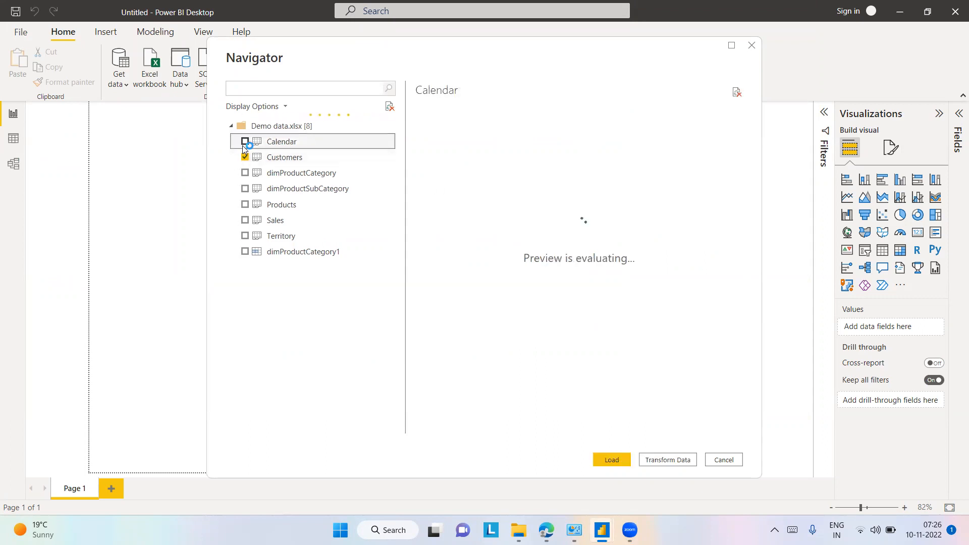
pyautogui.click(244, 172)
pyautogui.click(245, 189)
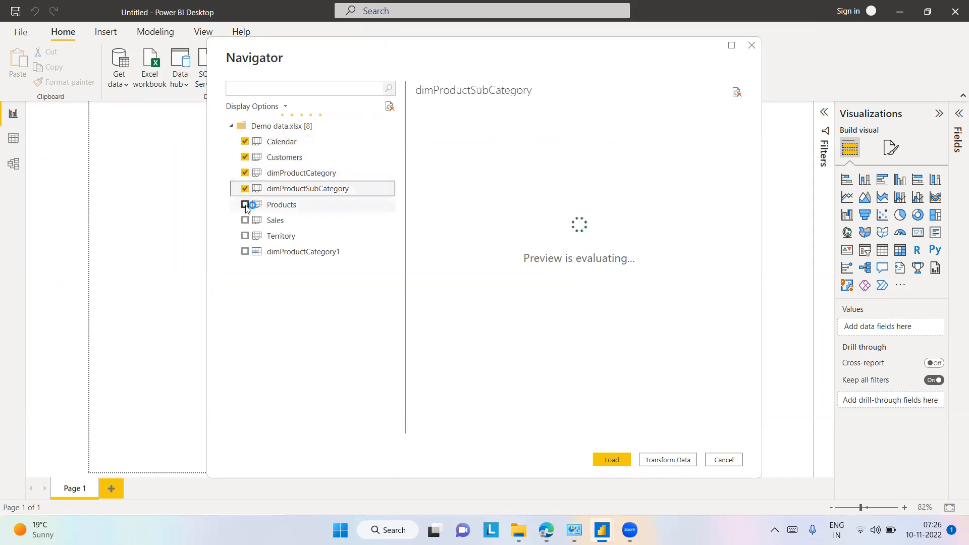
pyautogui.click(245, 204)
pyautogui.click(245, 236)
pyautogui.click(245, 221)
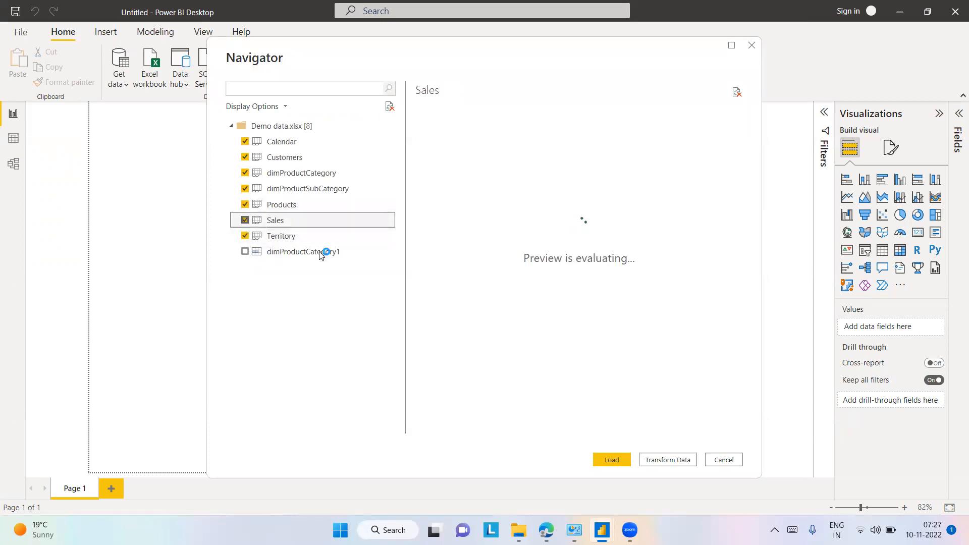
pyautogui.click(618, 461)
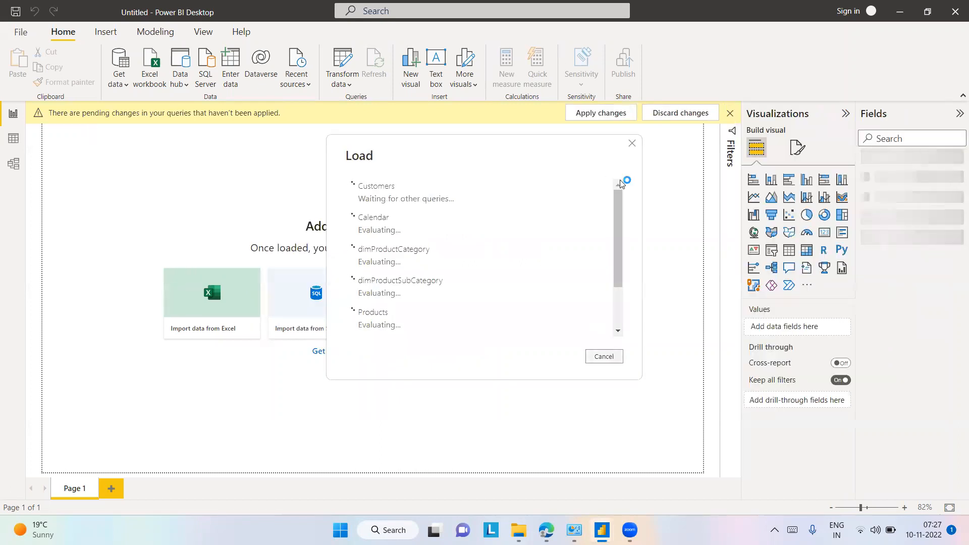
pyautogui.moveTo(621, 198); pyautogui.dragTo(610, 167)
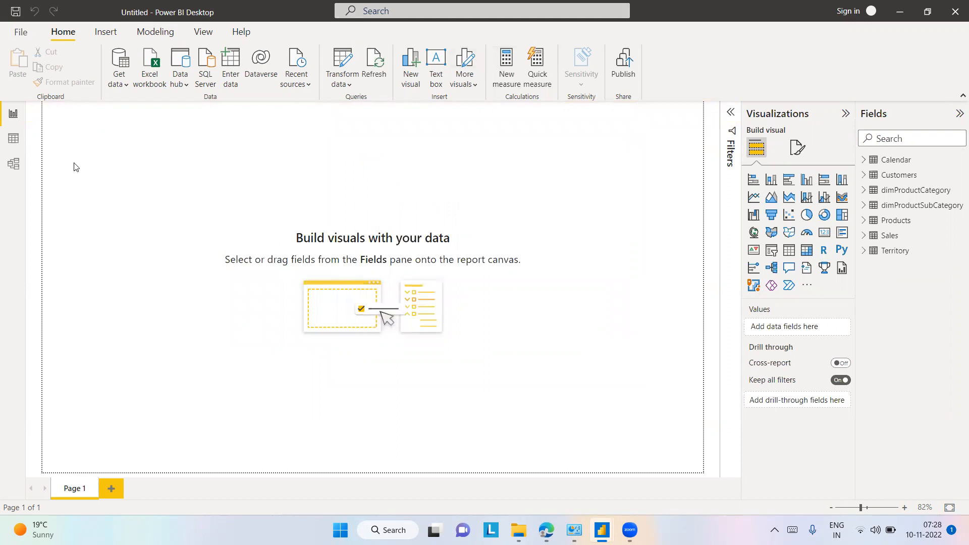
# - Show the data model diagram and collapse the Properties and Fields panes beside it
pyautogui.click(22, 143)
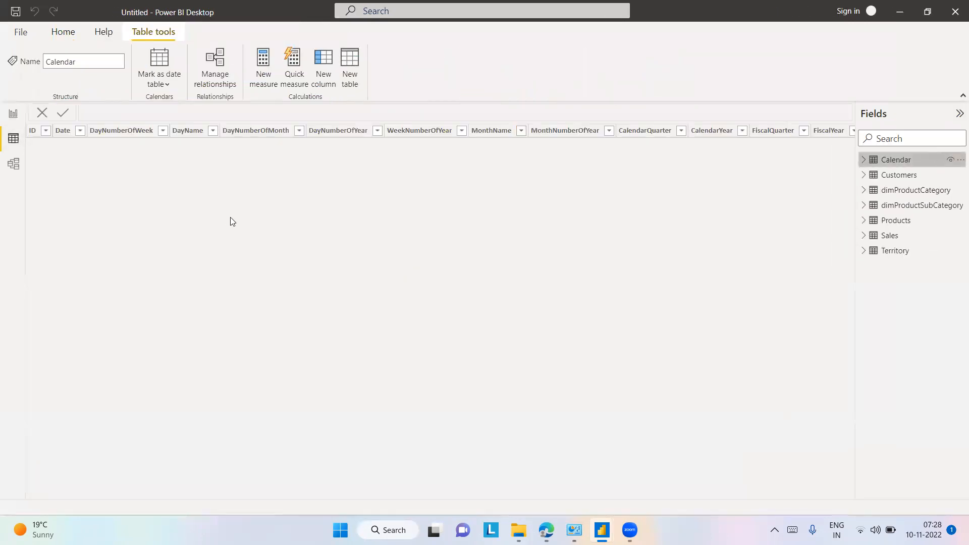
pyautogui.click(18, 168)
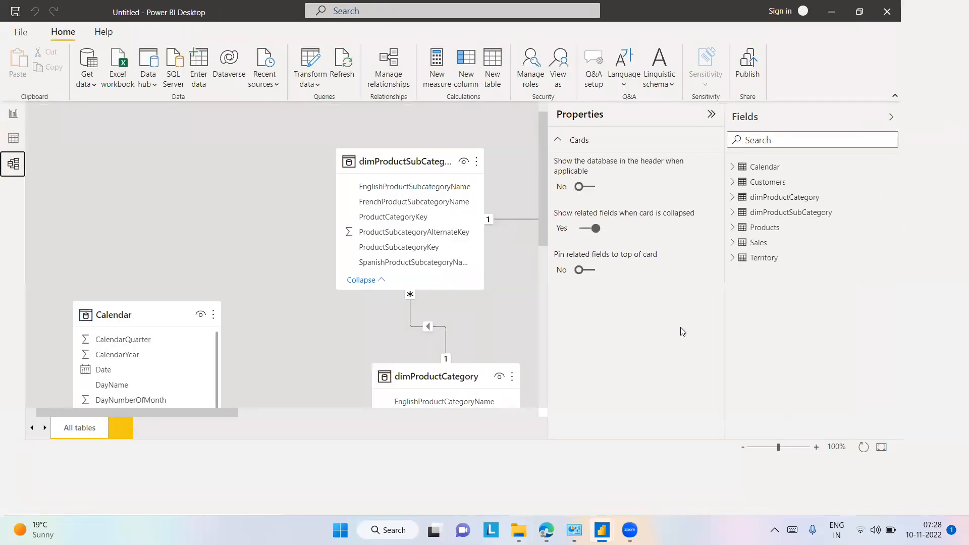
pyautogui.click(779, 114)
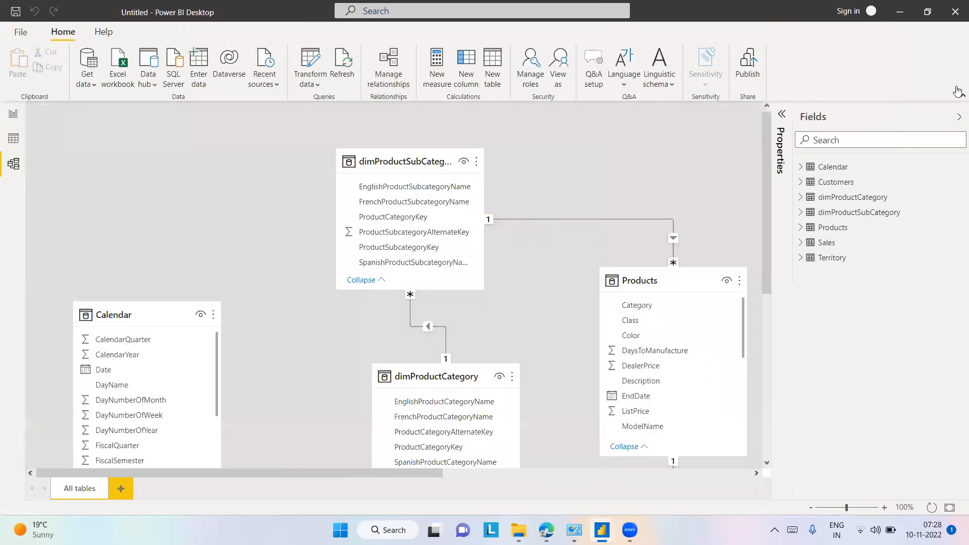
pyautogui.click(954, 119)
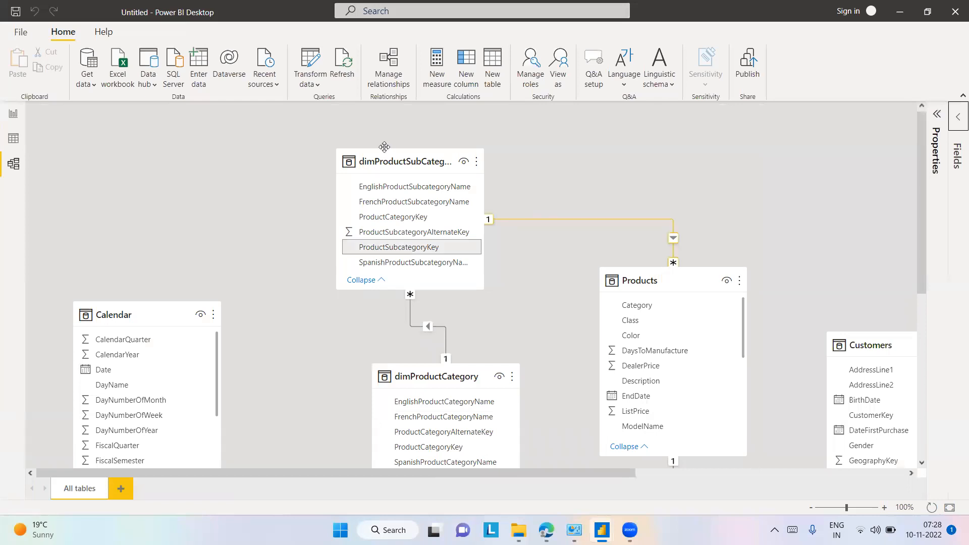
# - Rearrange the model diagram with dimProductCategory beside dimProductSubCategory, Products higher, Sales in the middle, Customers below Products and Territory below Calendar
pyautogui.moveTo(421, 376); pyautogui.dragTo(193, 111)
pyautogui.moveTo(648, 275); pyautogui.dragTo(637, 186)
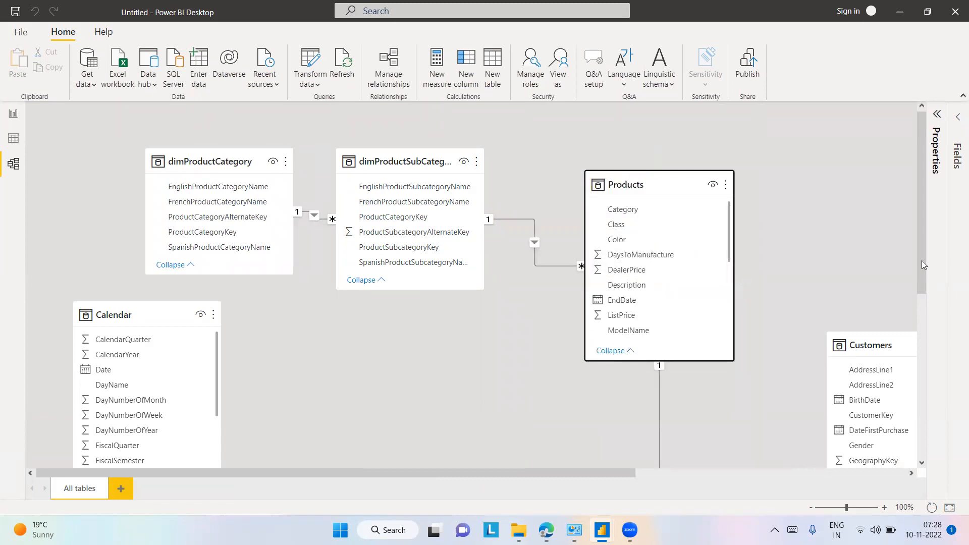
pyautogui.moveTo(919, 254); pyautogui.dragTo(919, 413)
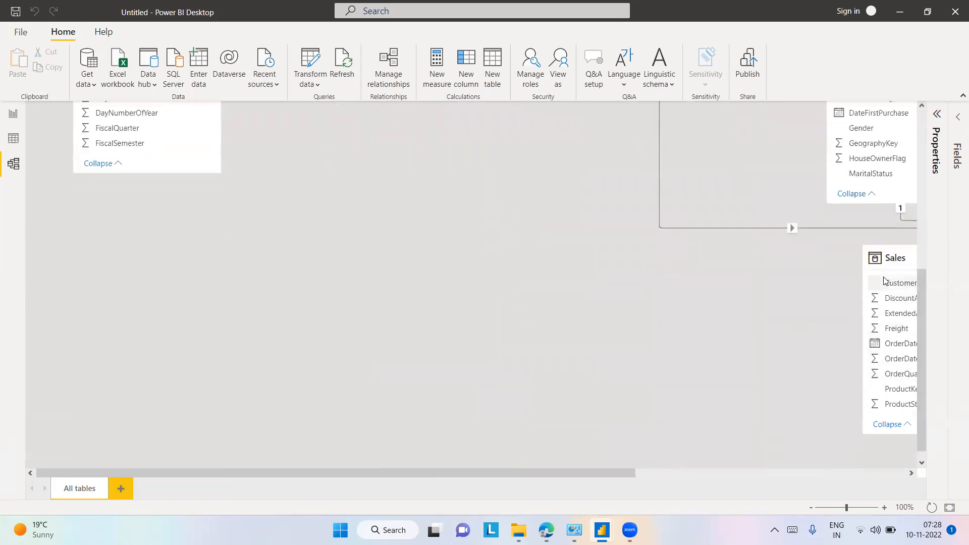
pyautogui.moveTo(886, 251); pyautogui.dragTo(350, 263)
pyautogui.moveTo(851, 245); pyautogui.dragTo(646, 364)
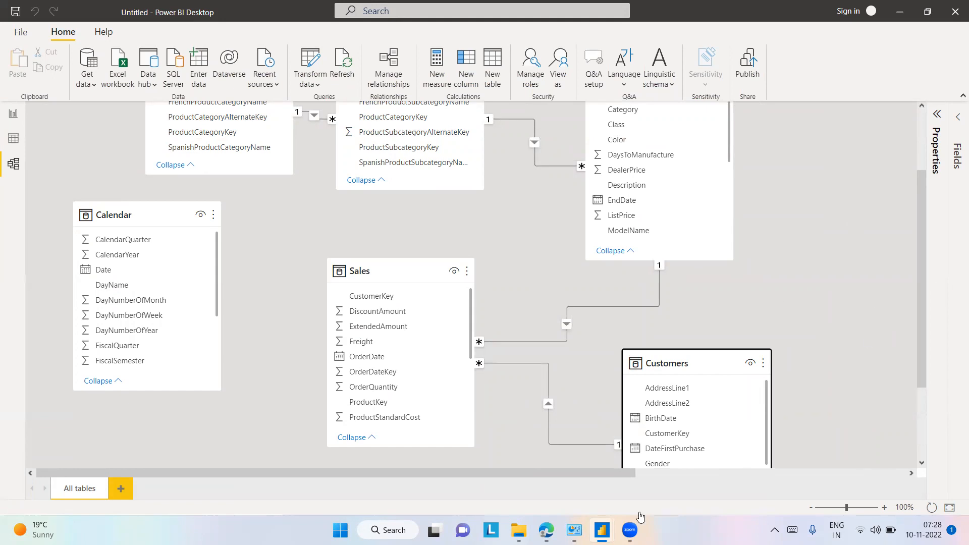
pyautogui.moveTo(572, 476); pyautogui.dragTo(843, 474)
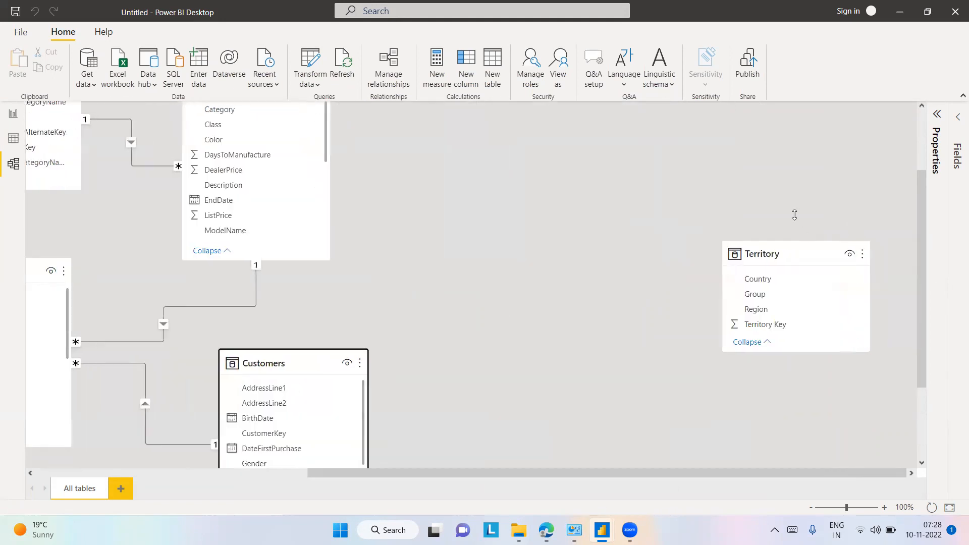
pyautogui.moveTo(781, 252); pyautogui.dragTo(145, 424)
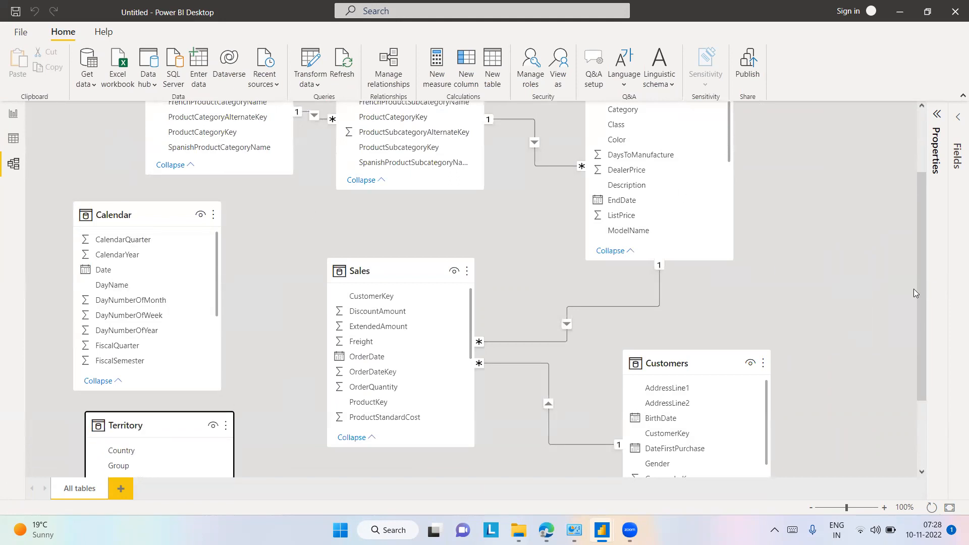
# - Enlarge the Sales table's card and relate Territory's Territory Key field to SalesTerritoryKey in Sales
pyautogui.moveTo(919, 293); pyautogui.dragTo(925, 406)
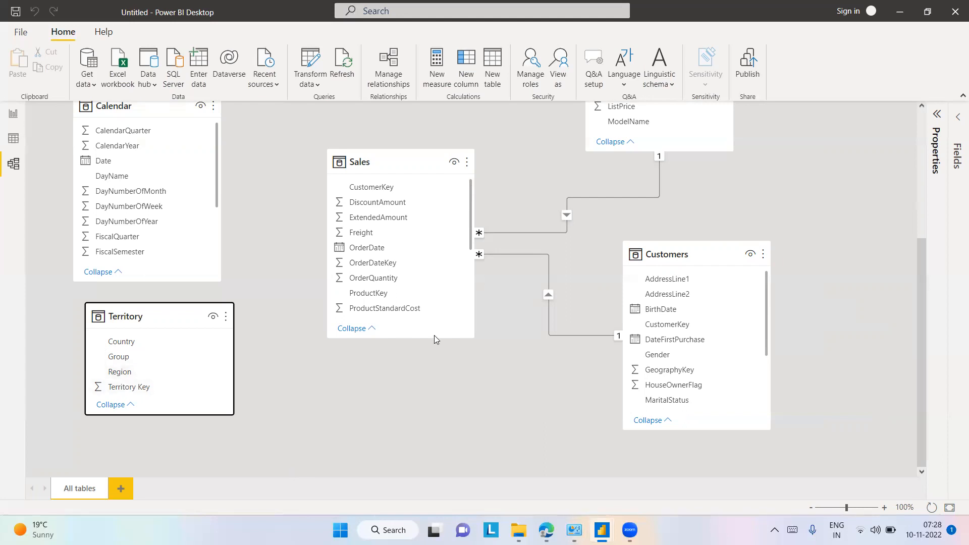
pyautogui.moveTo(441, 366); pyautogui.dragTo(443, 462)
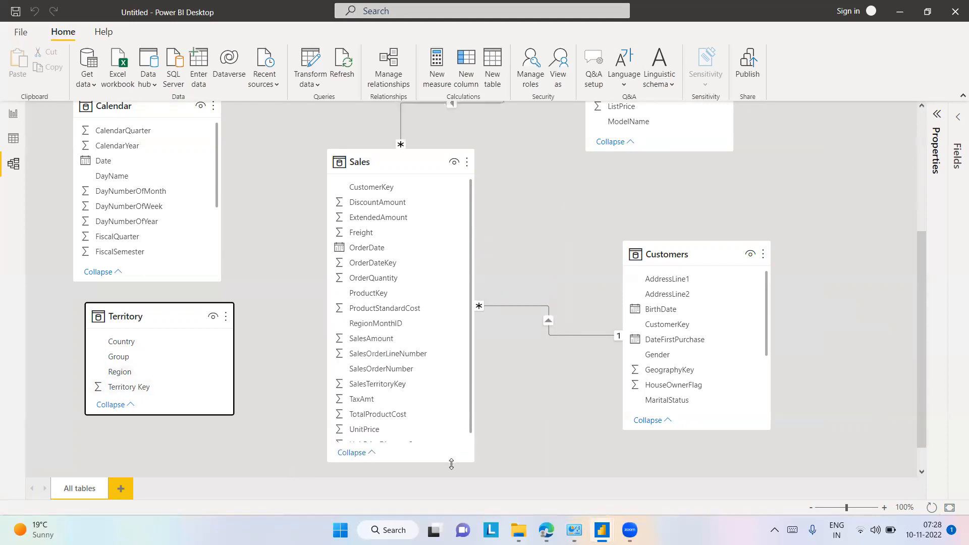
pyautogui.click(470, 349)
pyautogui.scroll(-1, 471, 379)
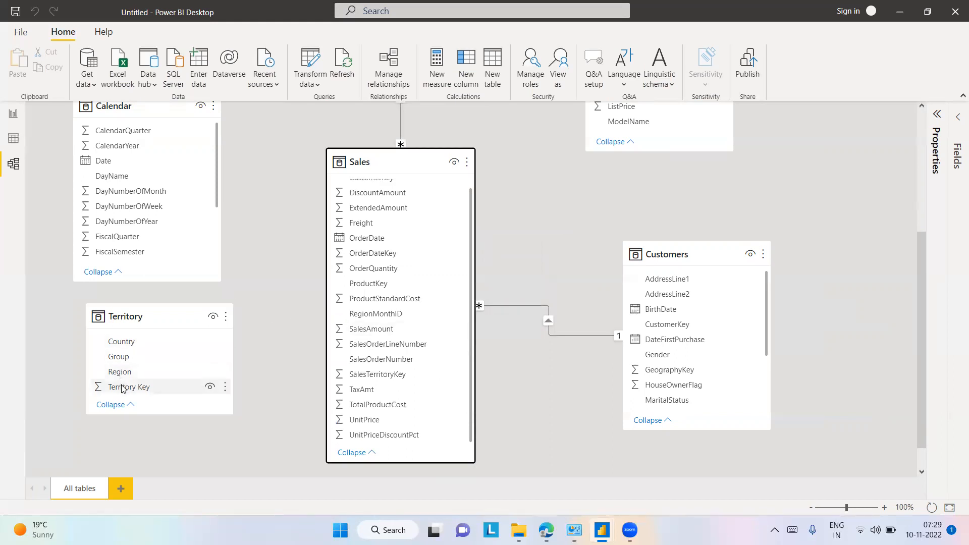
pyautogui.moveTo(122, 388); pyautogui.dragTo(352, 376)
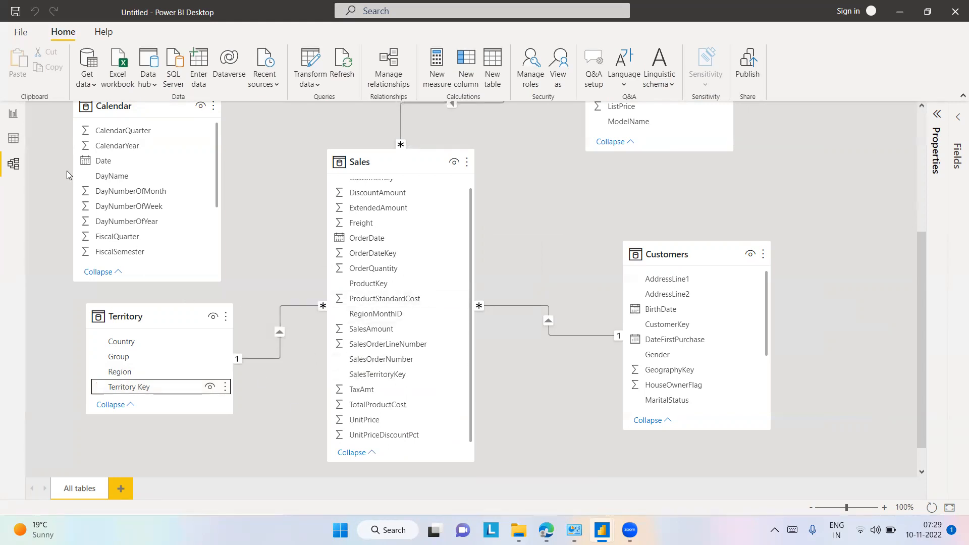
# - Find the Region field of the Territory table and add it to the report page as a table visual
pyautogui.click(14, 113)
pyautogui.click(898, 139)
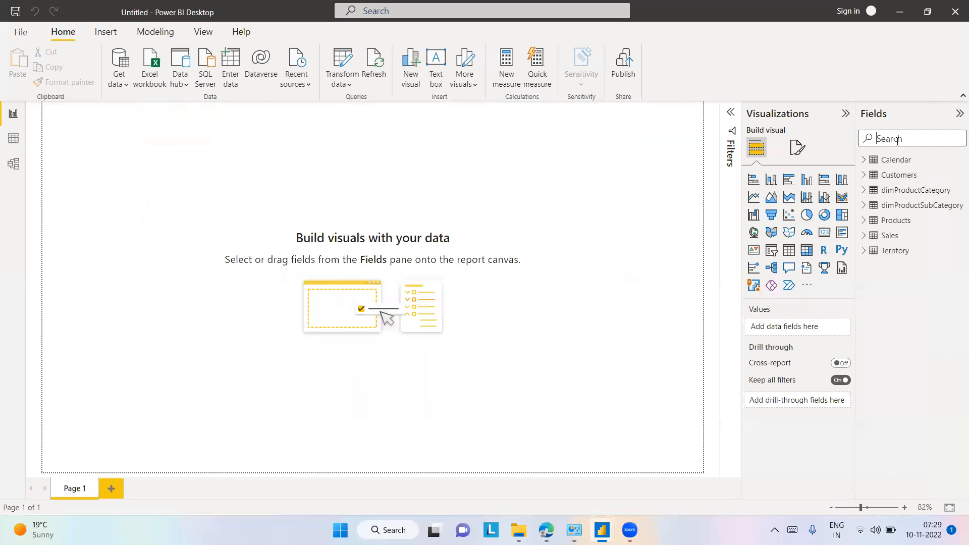
pyautogui.write('reg')
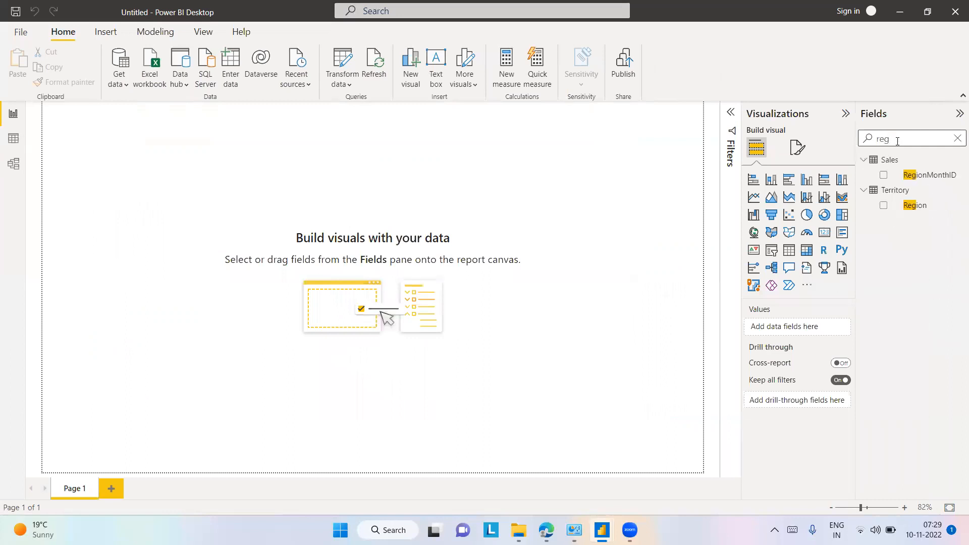
pyautogui.click(957, 138)
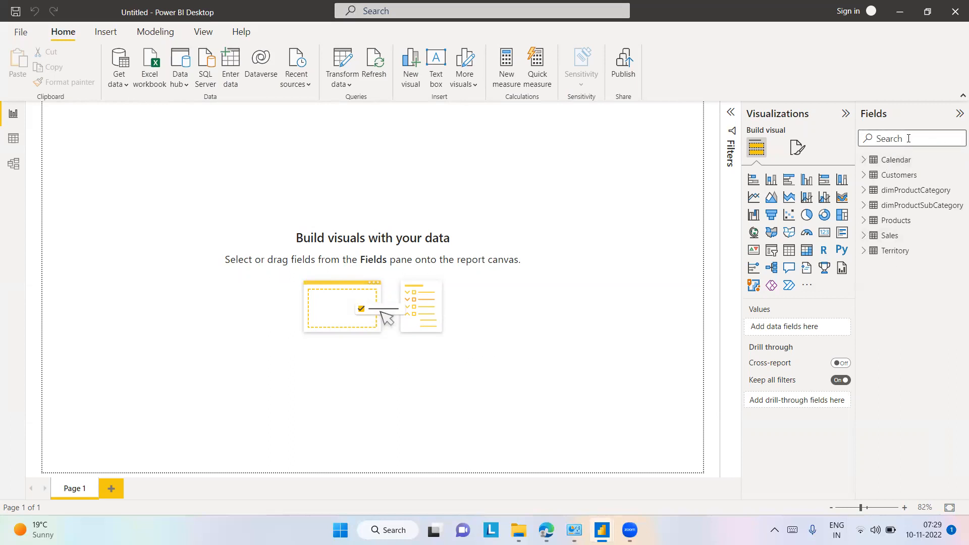
pyautogui.write('reg')
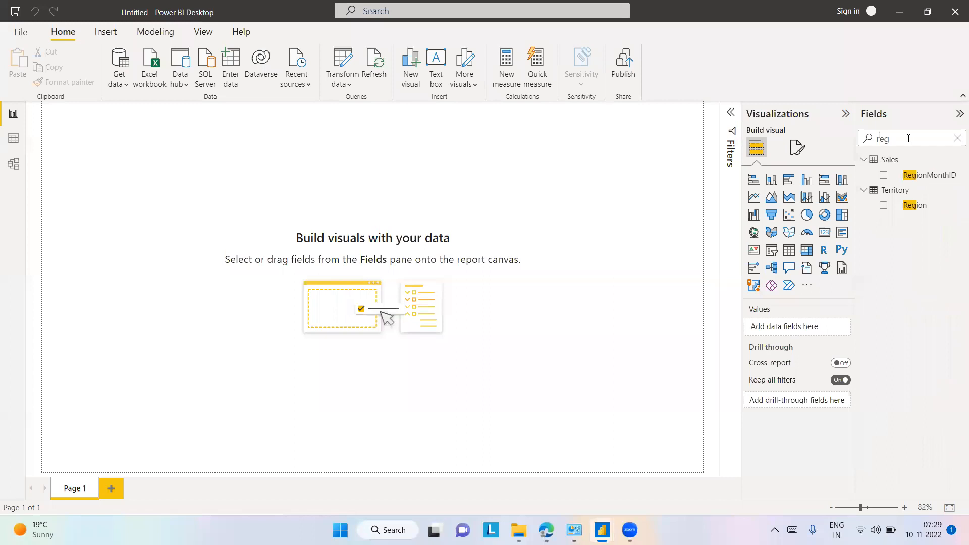
pyautogui.write('ion')
pyautogui.click(882, 205)
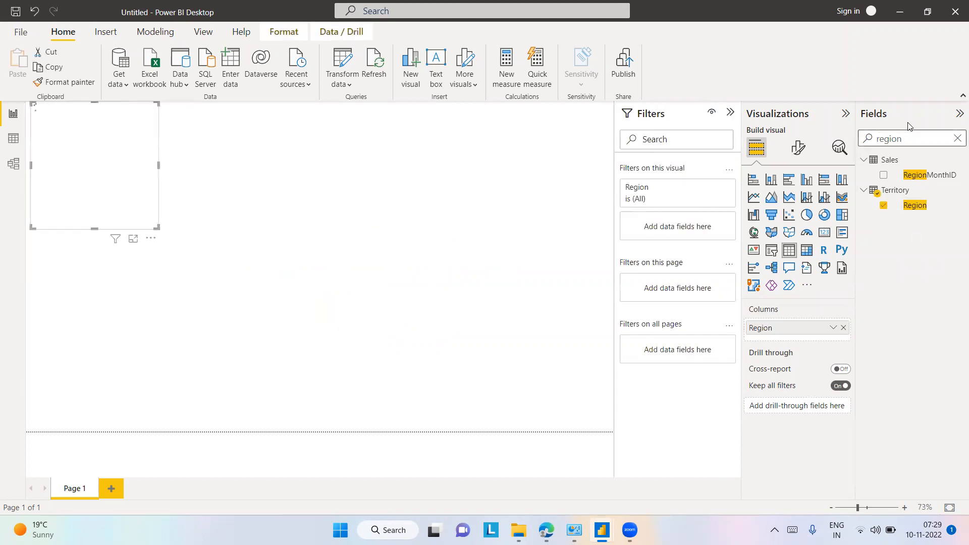
# - Search the fields for "sales" and add SalesAmount from the Sales table to the Region table visual
pyautogui.click(957, 140)
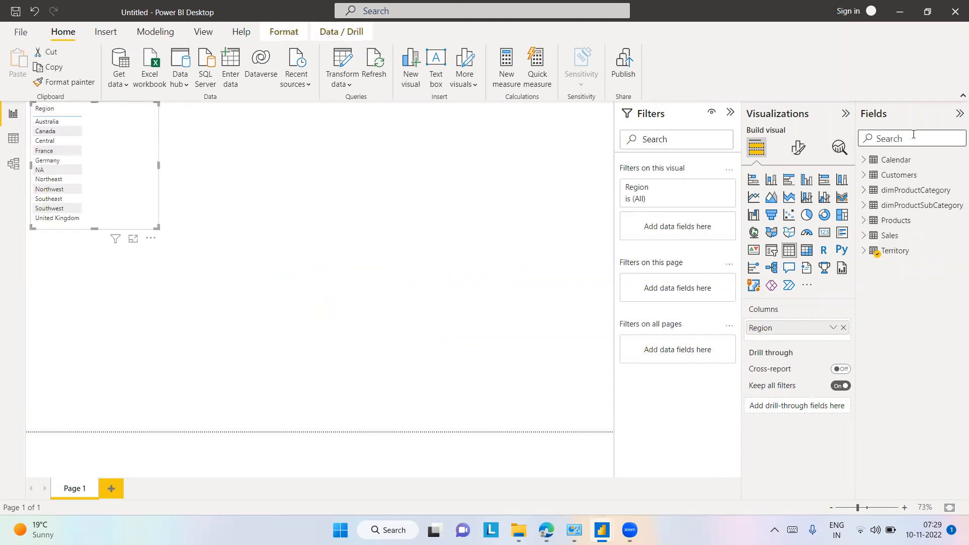
pyautogui.write('sale')
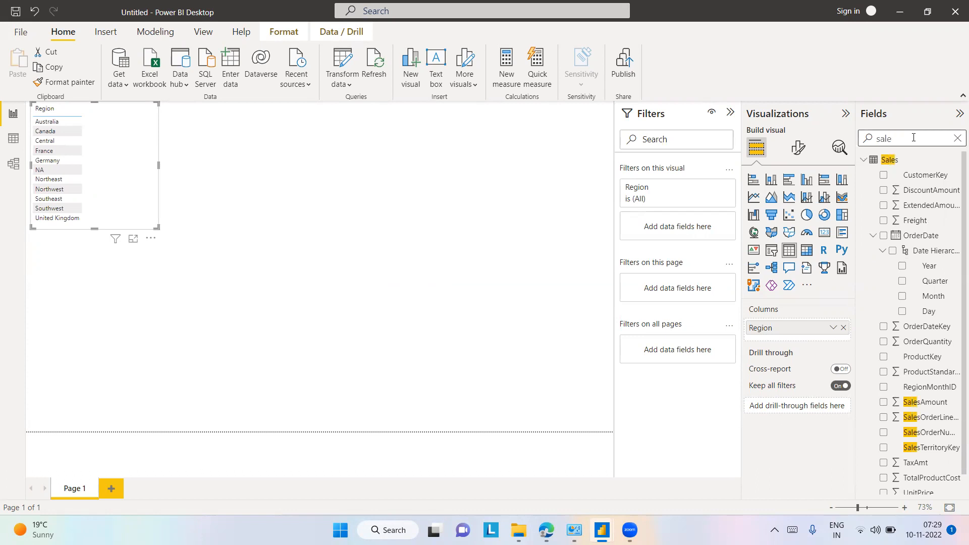
pyautogui.write('a')
pyautogui.press('BackSpace')
pyautogui.write('s')
pyautogui.click(883, 403)
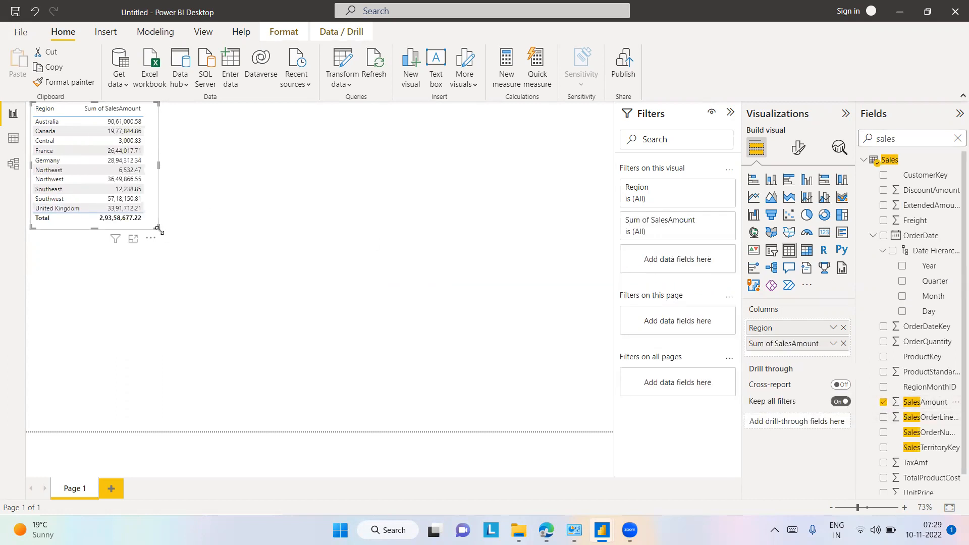
# - Convert the Region sales table to a stacked column chart and enlarge it across most of the page width
pyautogui.moveTo(158, 229); pyautogui.dragTo(247, 359)
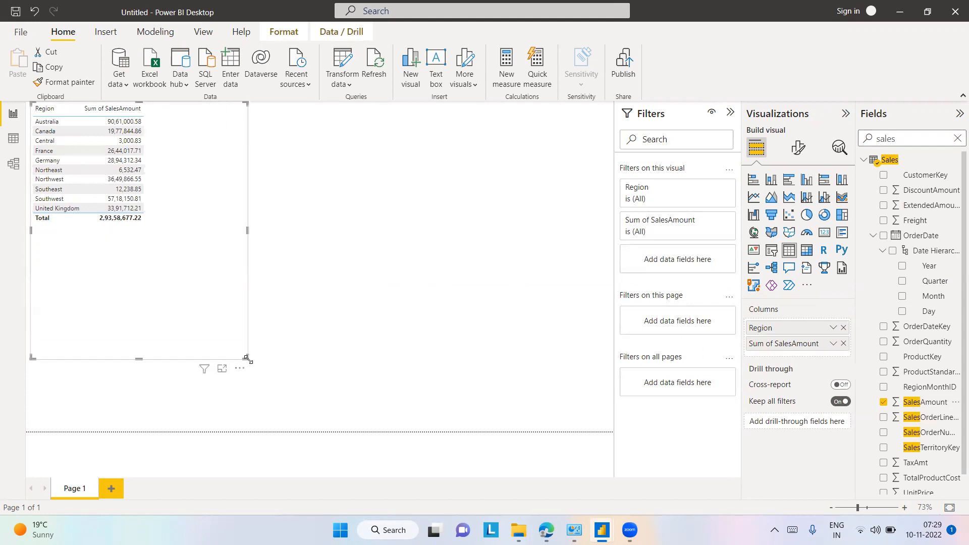
pyautogui.click(773, 181)
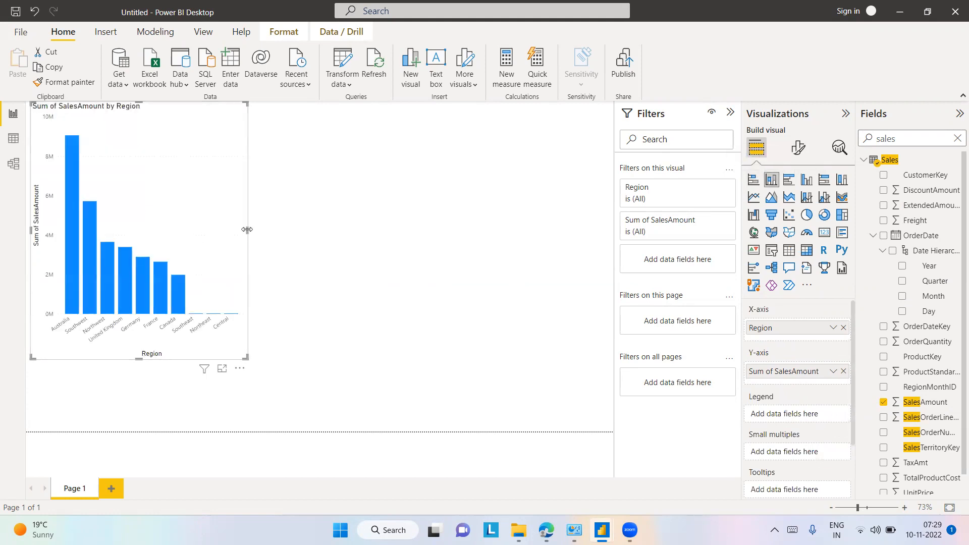
pyautogui.moveTo(352, 225); pyautogui.dragTo(591, 218)
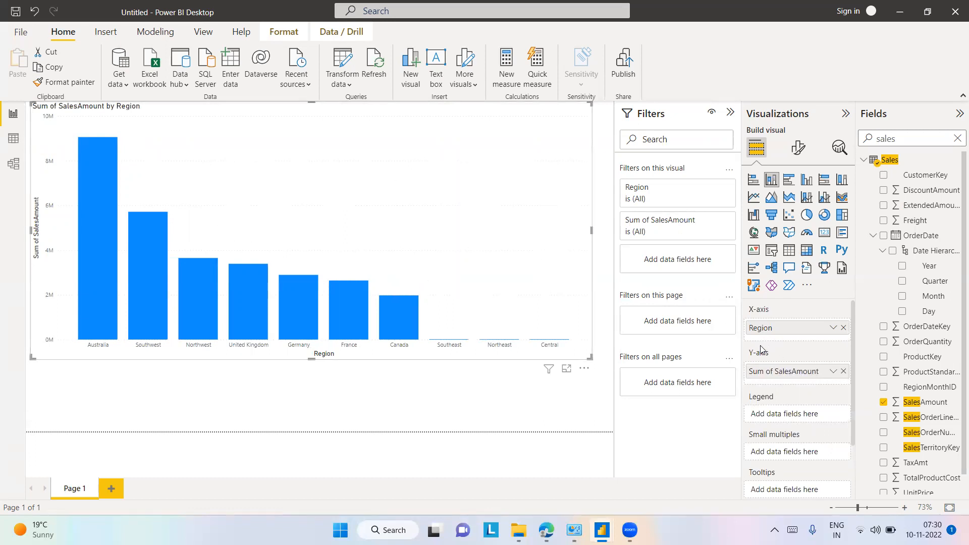
# - Turn on data labels for the sales by region column chart and set their display units to Thousands
pyautogui.click(801, 148)
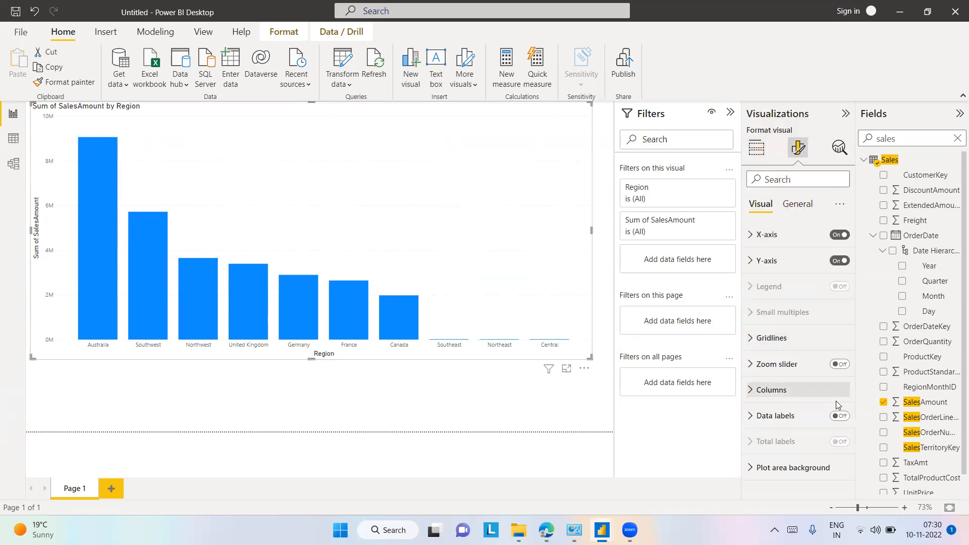
pyautogui.click(842, 416)
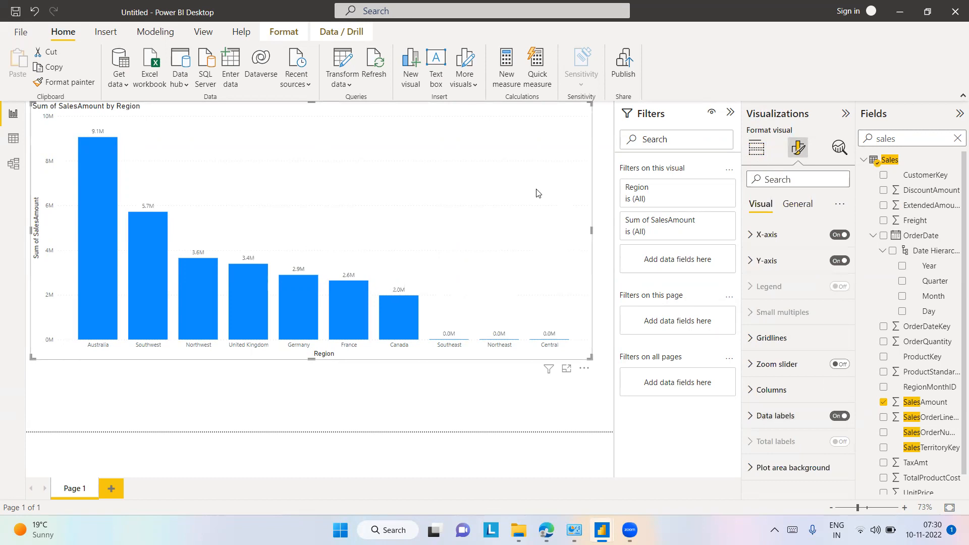
pyautogui.click(751, 416)
pyautogui.moveTo(854, 271); pyautogui.dragTo(860, 365)
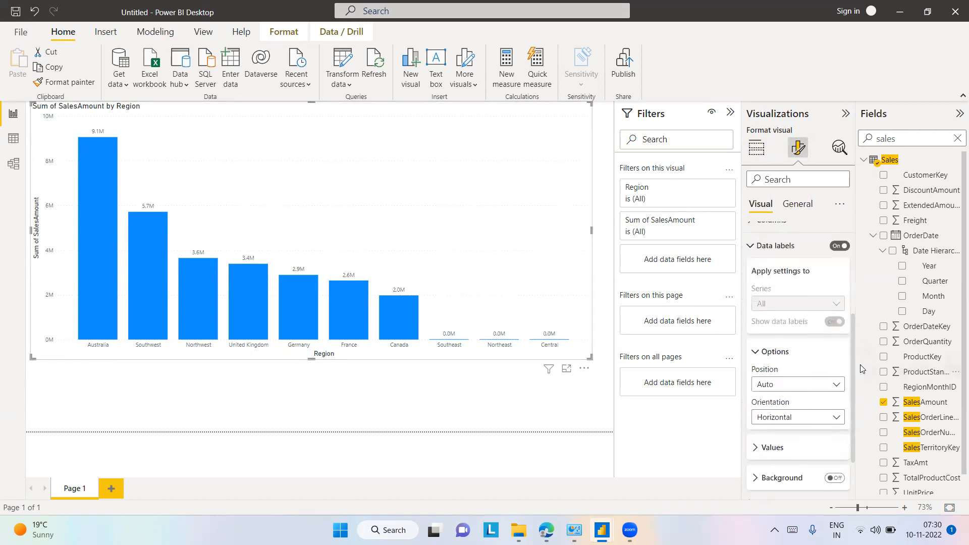
pyautogui.click(836, 388)
pyautogui.click(836, 388)
pyautogui.click(770, 447)
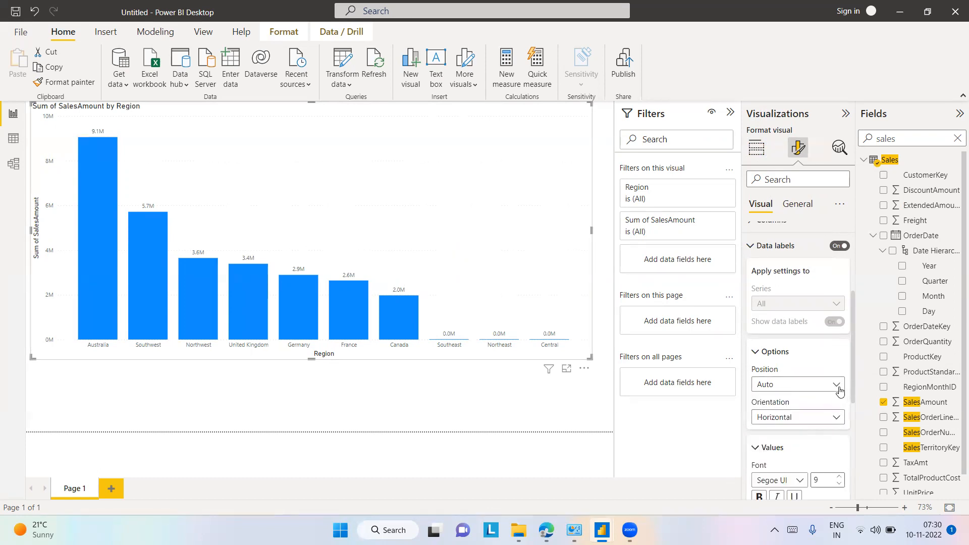
pyautogui.moveTo(853, 383); pyautogui.dragTo(859, 449)
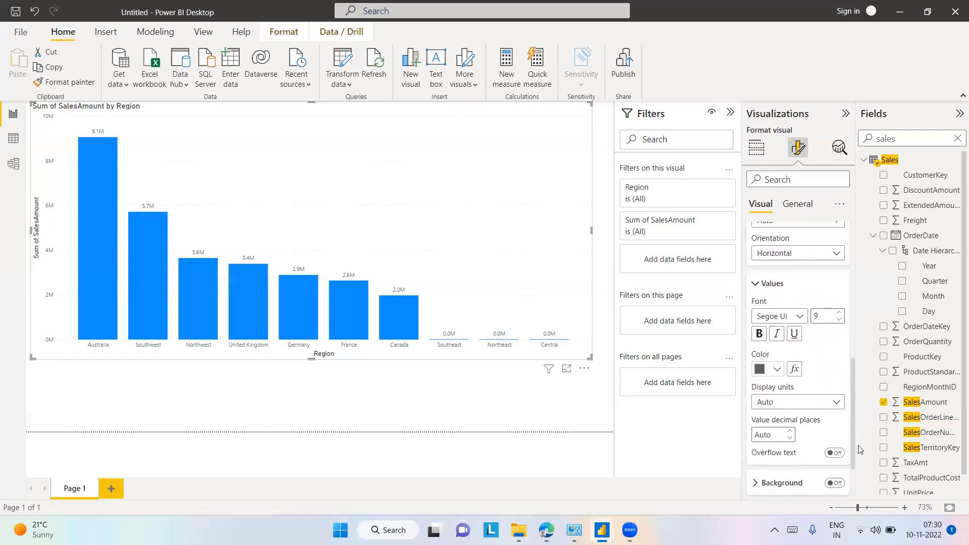
pyautogui.click(837, 404)
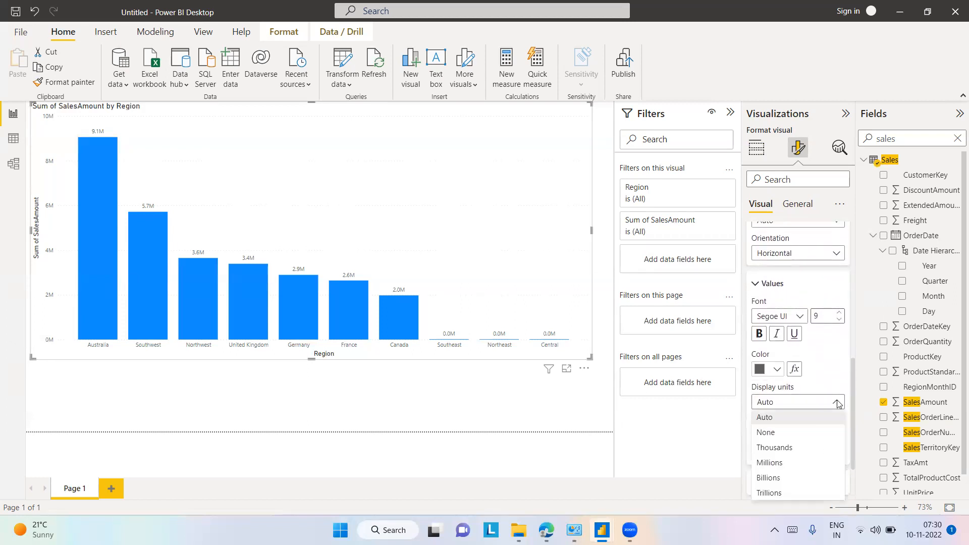
pyautogui.click(773, 448)
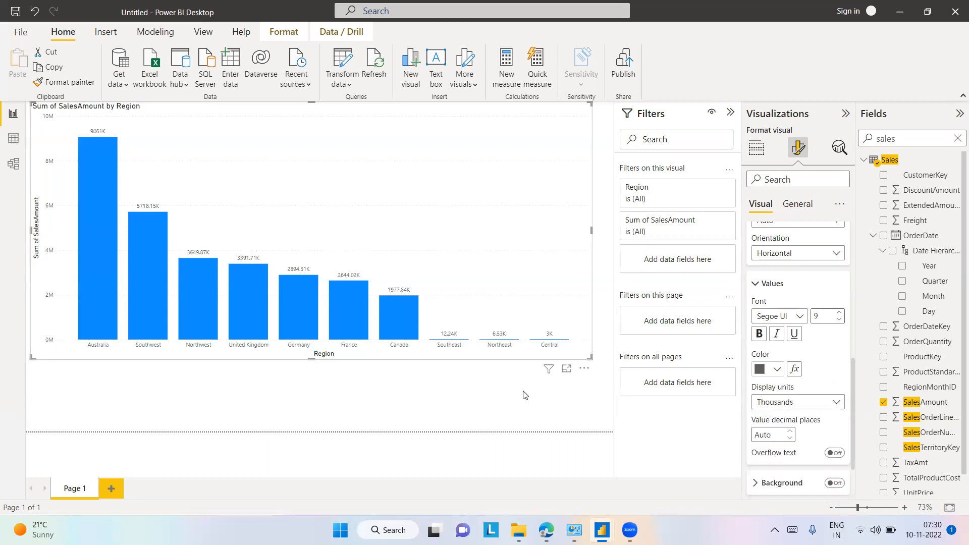
# - Check the table relationships in the model, then shorten the region chart on the report page to roughly half its height
pyautogui.click(13, 164)
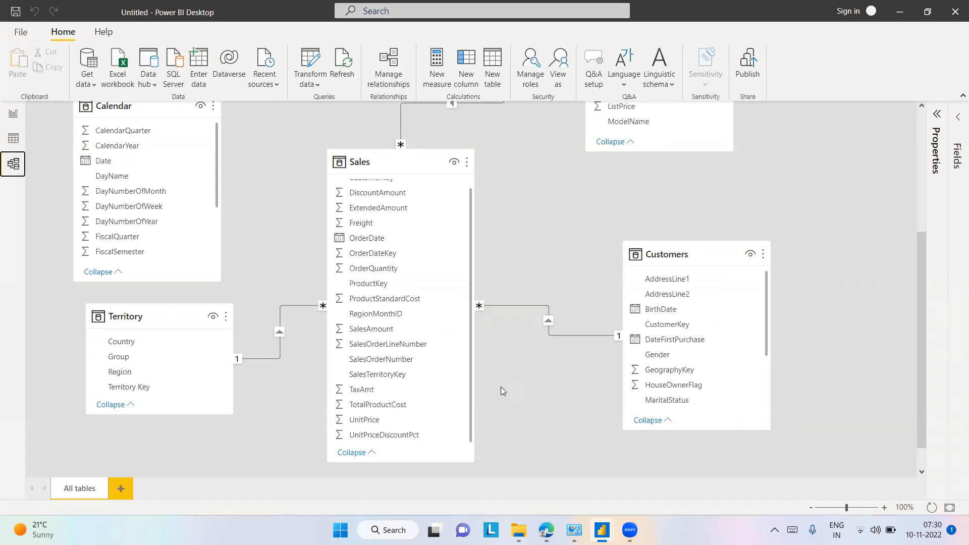
pyautogui.click(14, 113)
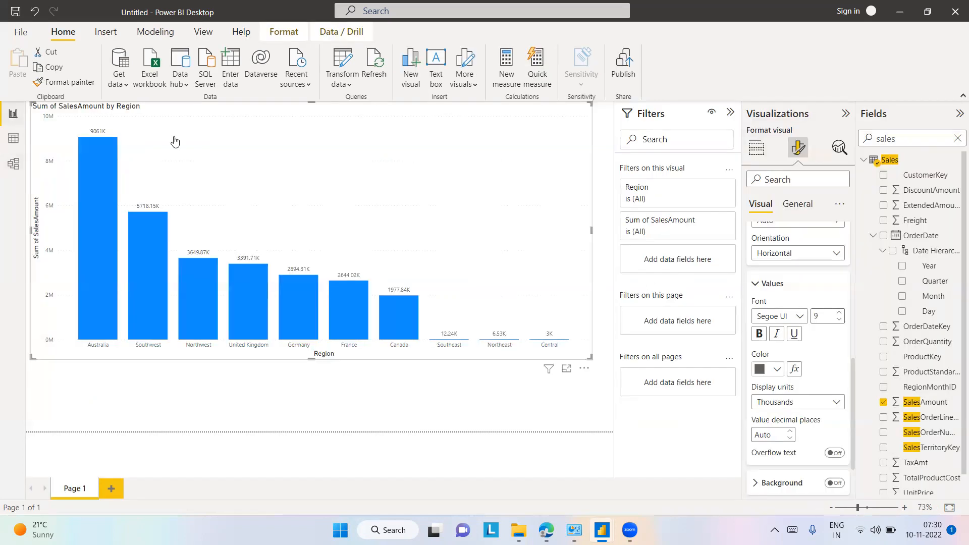
pyautogui.moveTo(311, 358); pyautogui.dragTo(323, 236)
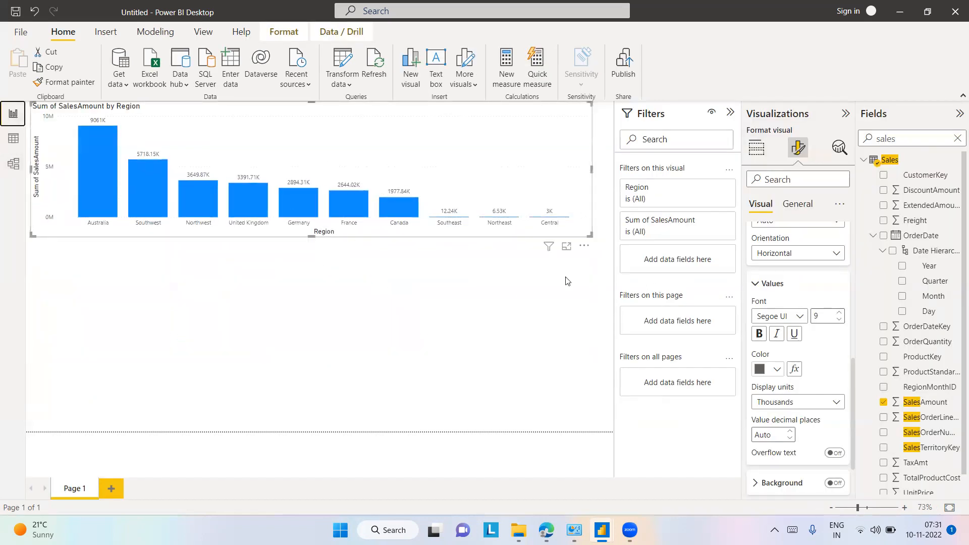
# - Clear the field search and create a separate table visual with Name from Customers and EnglishProductCategoryName from dimProductCategory
pyautogui.click(957, 140)
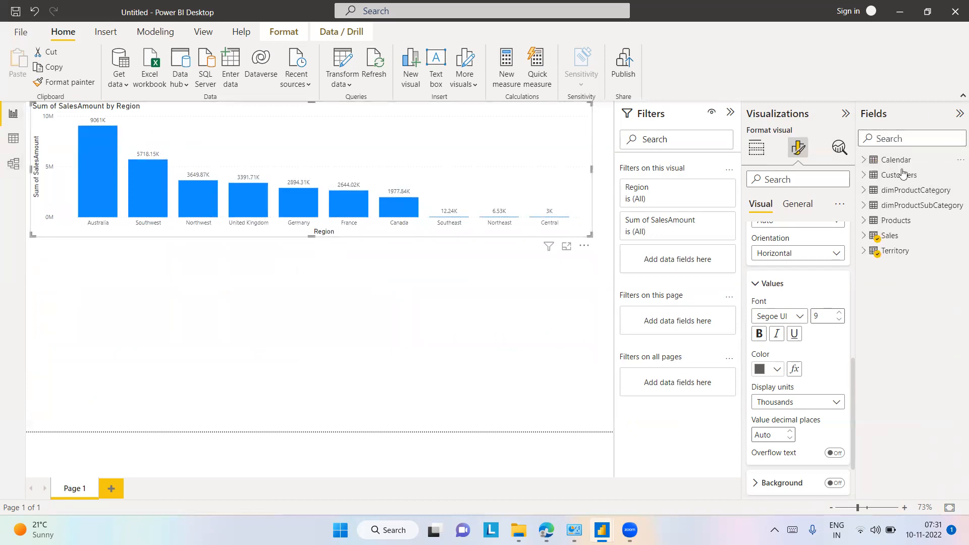
pyautogui.click(863, 175)
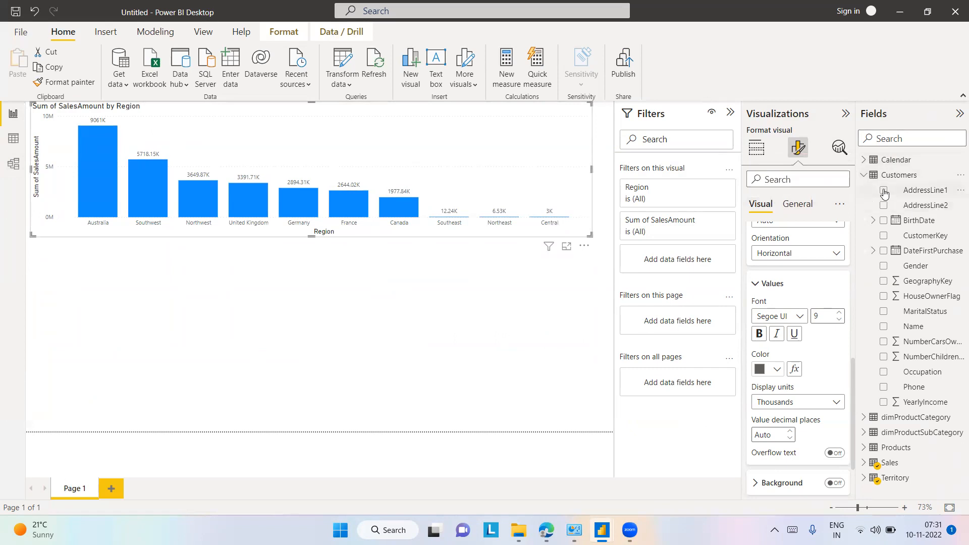
pyautogui.click(432, 391)
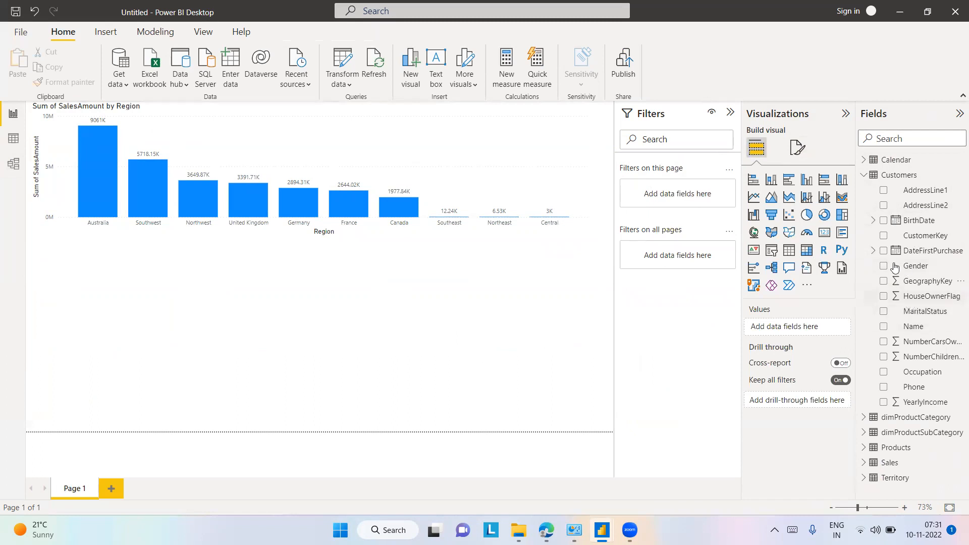
pyautogui.click(882, 327)
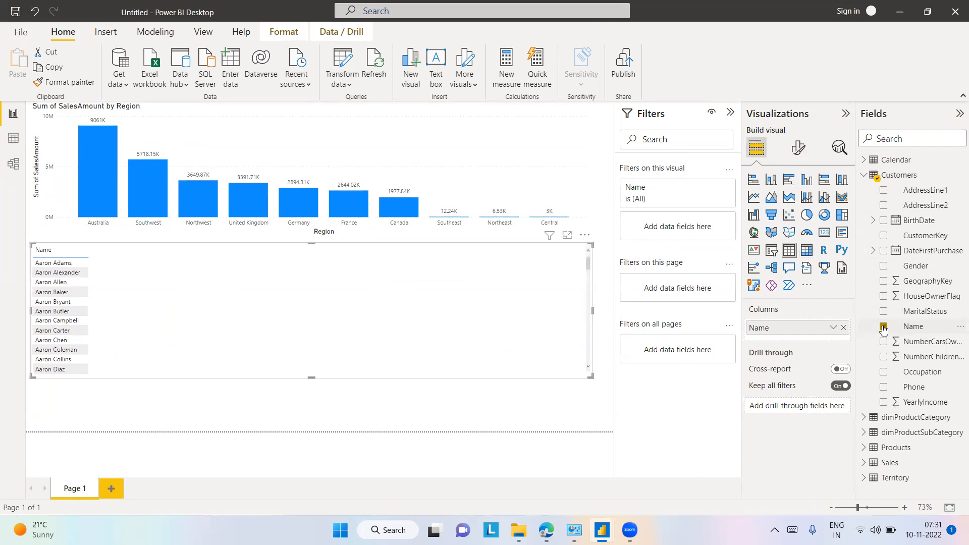
pyautogui.click(861, 418)
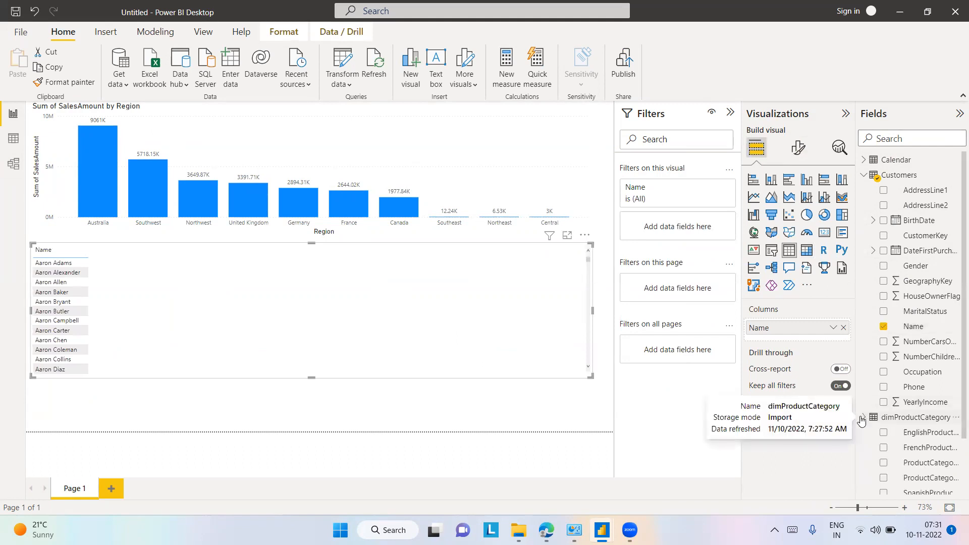
pyautogui.click(882, 433)
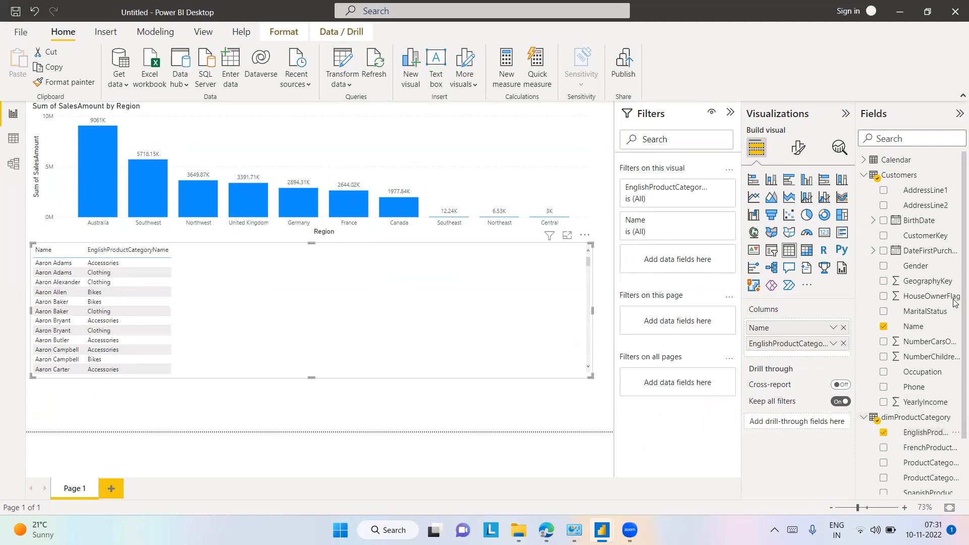
# - Add the Category, Class, Color and ListPrice fields from the Products table to the customer table visual
pyautogui.scroll(-3, 934, 353)
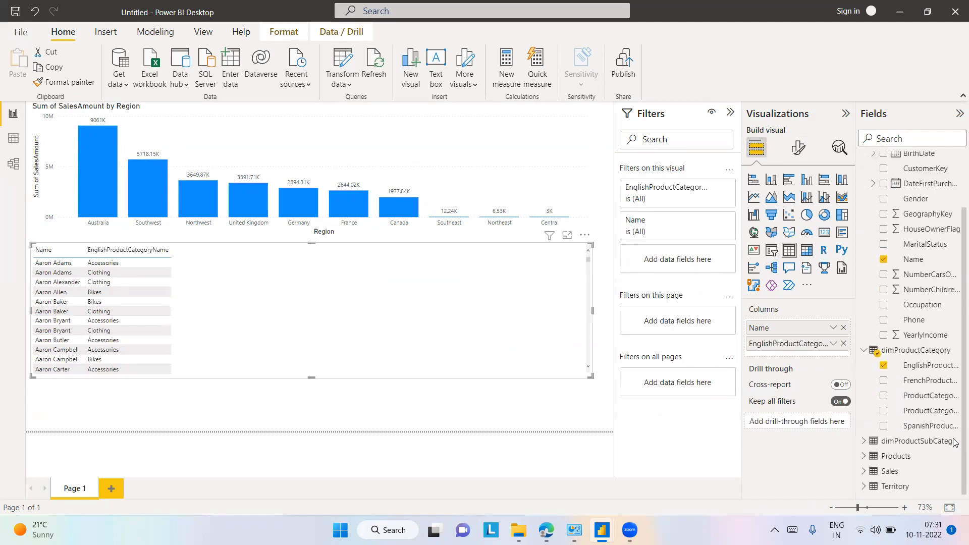
pyautogui.click(863, 456)
pyautogui.scroll(-5, 955, 319)
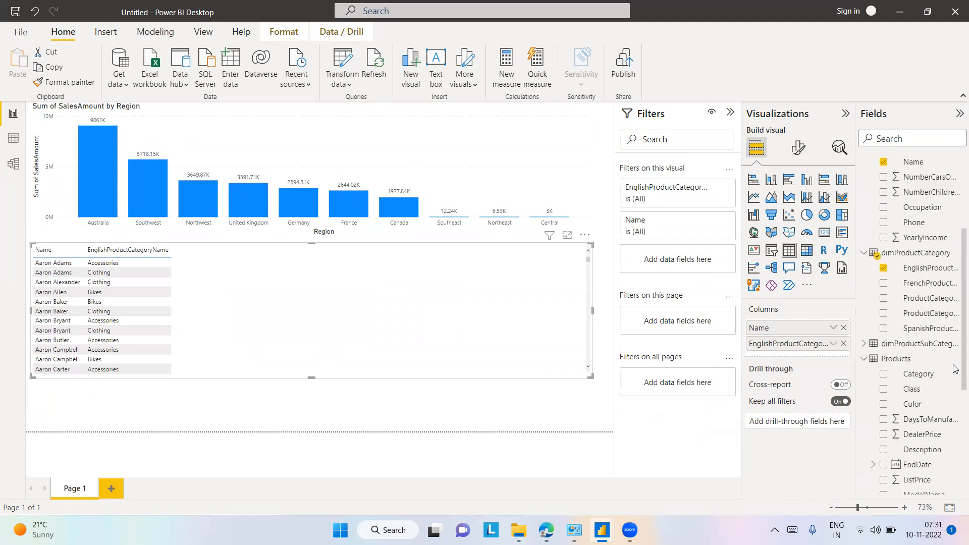
pyautogui.click(882, 370)
pyautogui.click(882, 384)
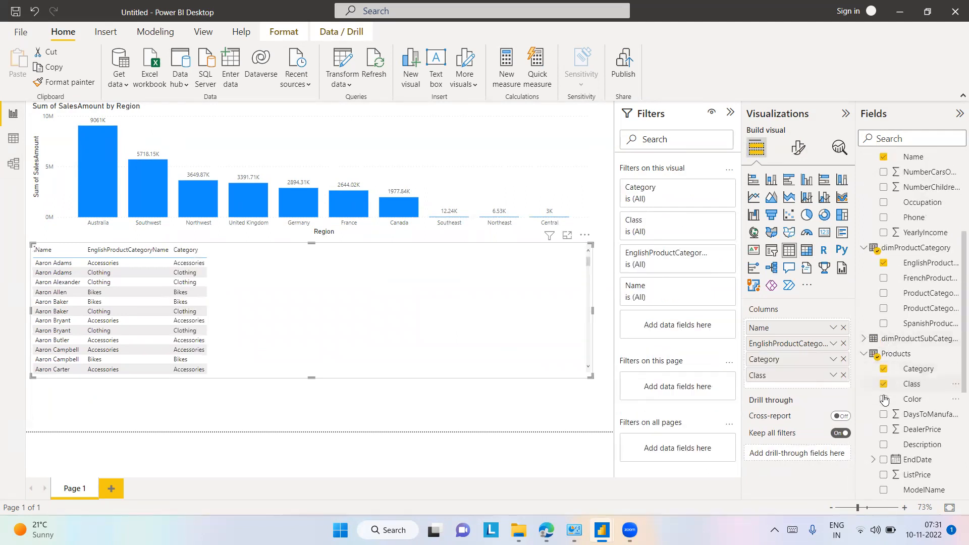
pyautogui.click(883, 399)
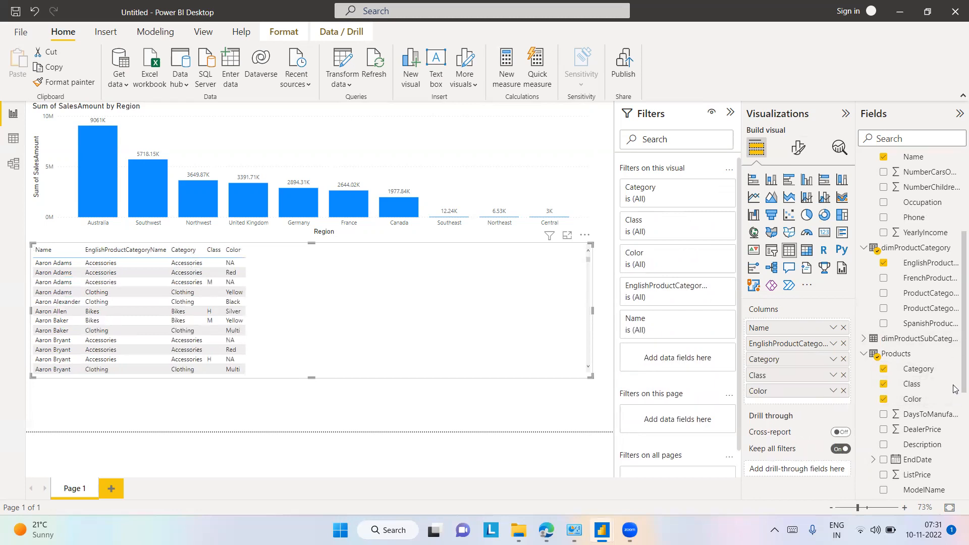
pyautogui.click(883, 475)
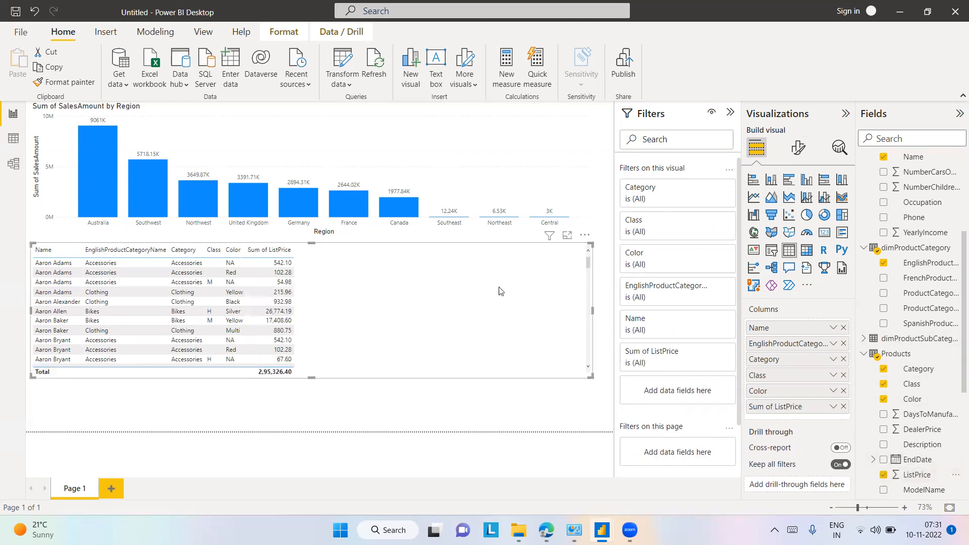
# - Cross-filter the customer table by the chart's Canada region, clear that selection, and cross-filter it by Southeast
pyautogui.click(407, 213)
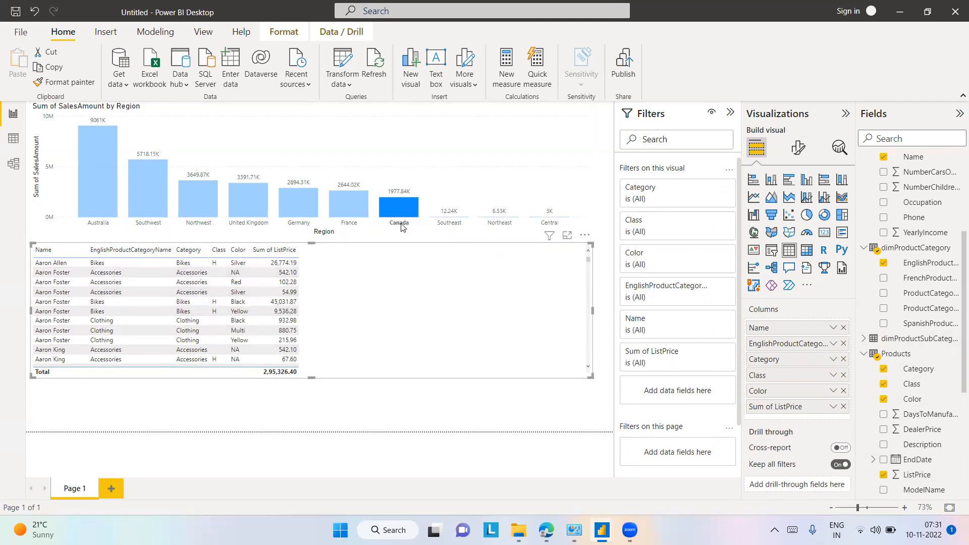
pyautogui.click(403, 208)
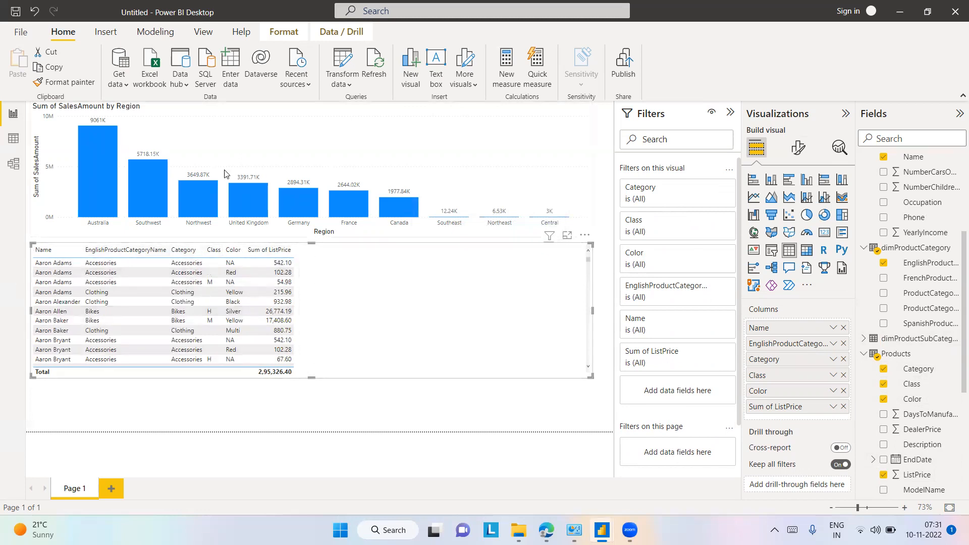
pyautogui.click(453, 225)
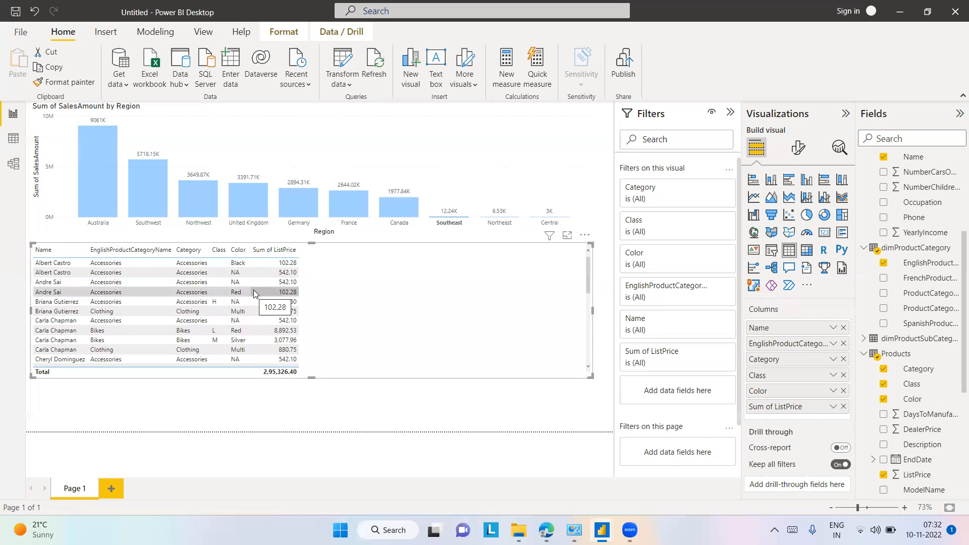
# - Review the table relationships in the model diagram and in the Manage relationships list
pyautogui.click(13, 164)
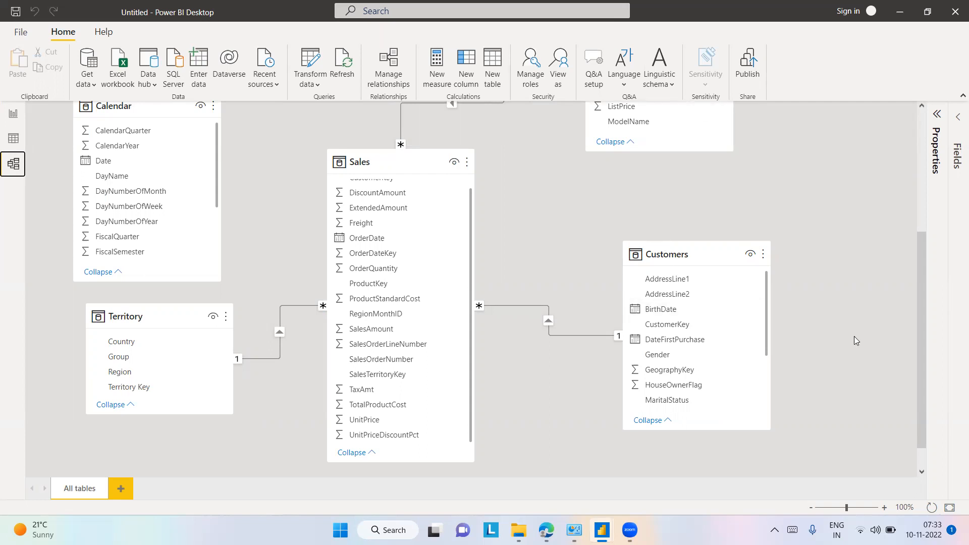
pyautogui.moveTo(923, 325); pyautogui.dragTo(915, 185)
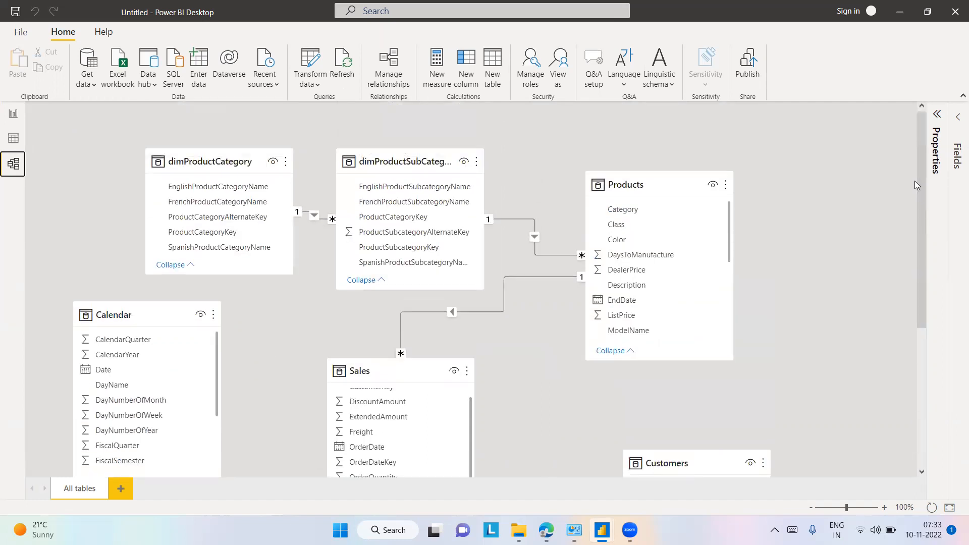
pyautogui.moveTo(693, 194)
pyautogui.click(383, 57)
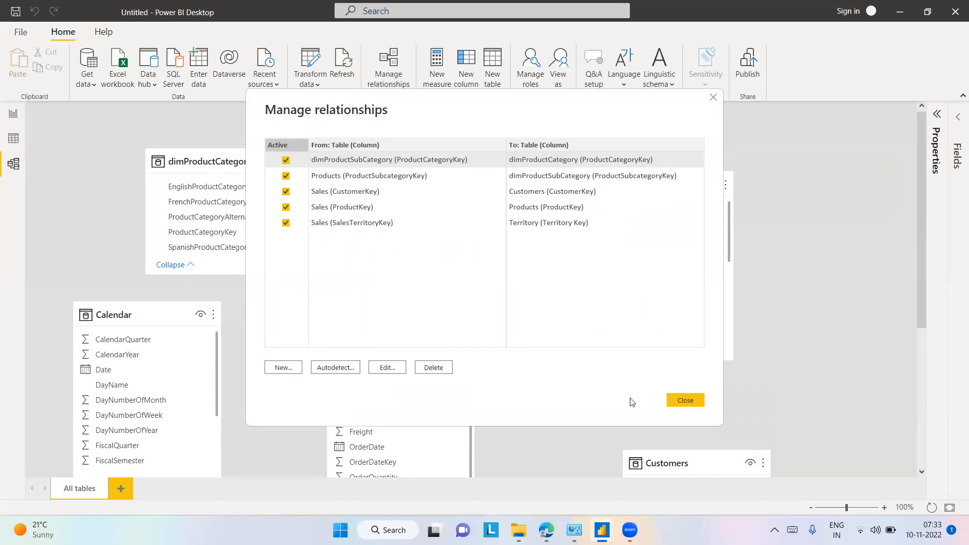
pyautogui.click(691, 402)
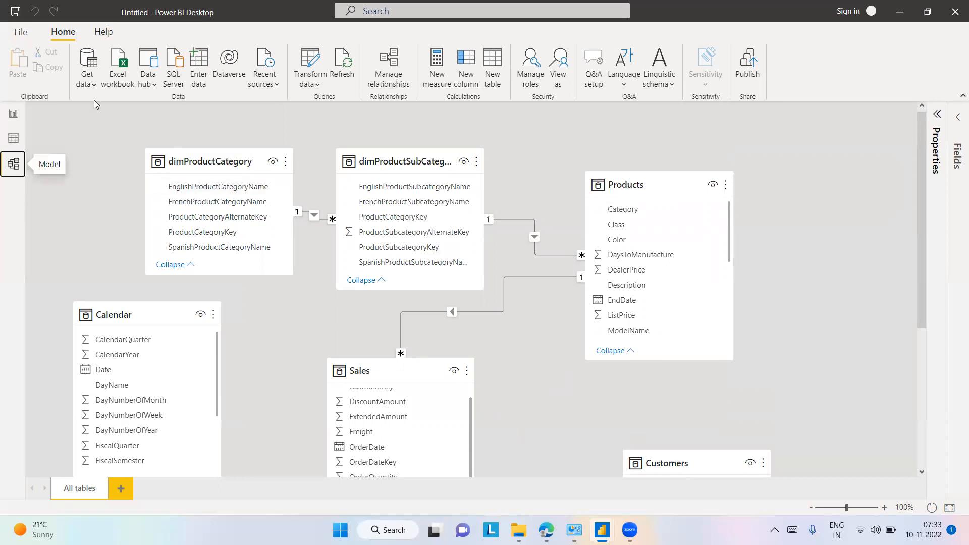
# - Connect to the SQL Server "localhost" as a data source in Import mode
pyautogui.click(88, 85)
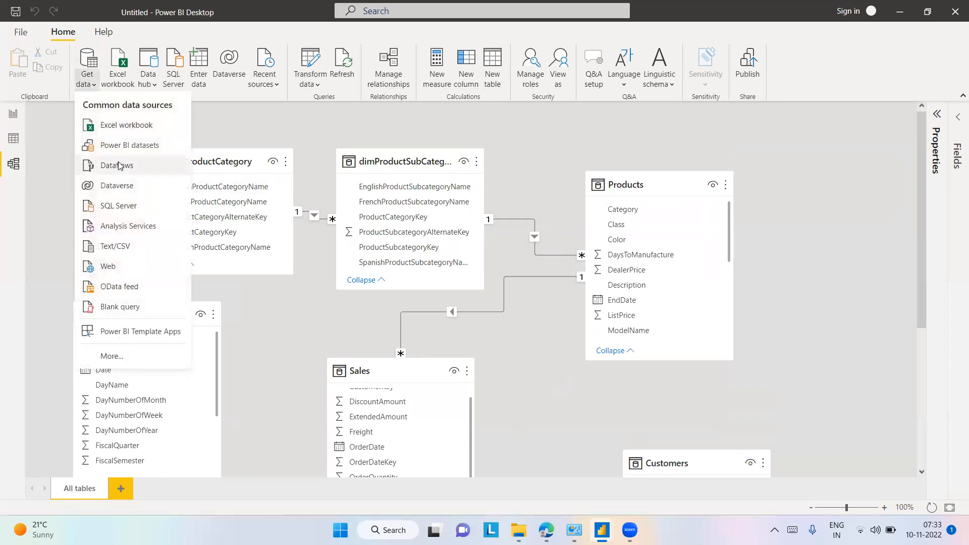
pyautogui.click(133, 211)
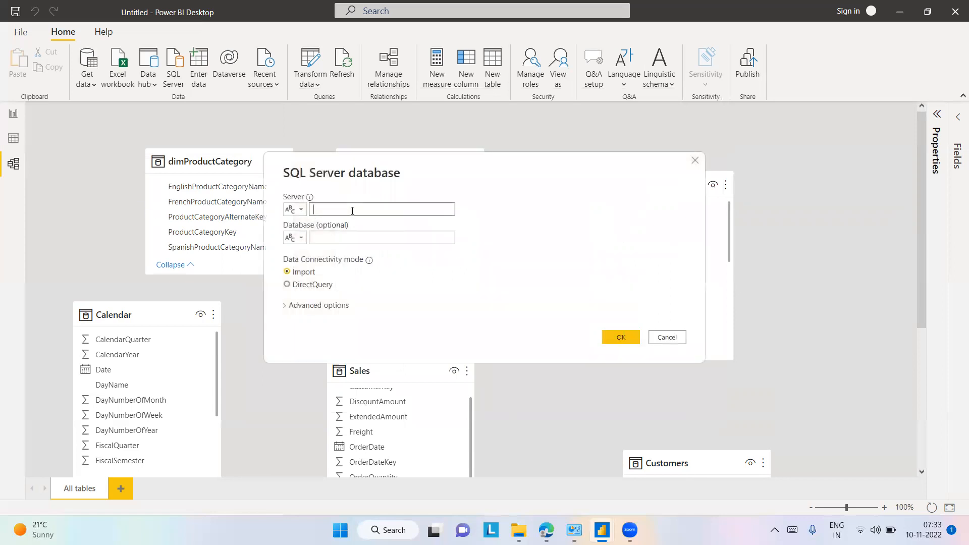
pyautogui.write('localhost')
pyautogui.click(625, 337)
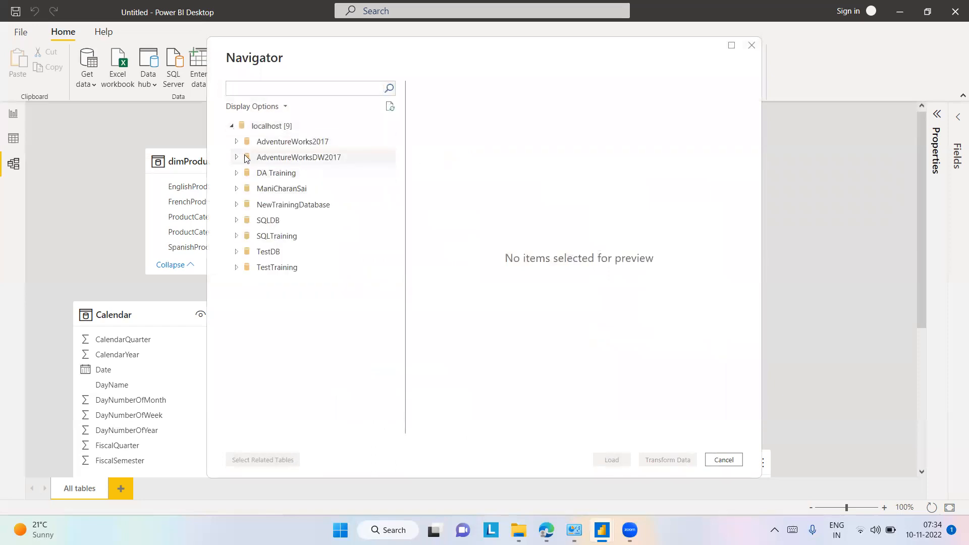
# - Expand the AdventureWorksDW2017 database and look through its list of available tables
pyautogui.click(237, 158)
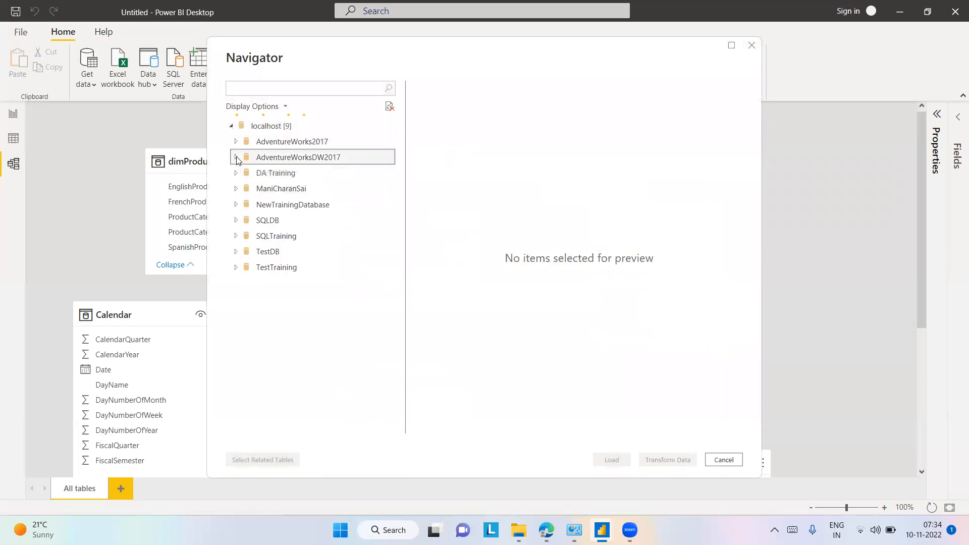
pyautogui.click(237, 159)
pyautogui.click(237, 160)
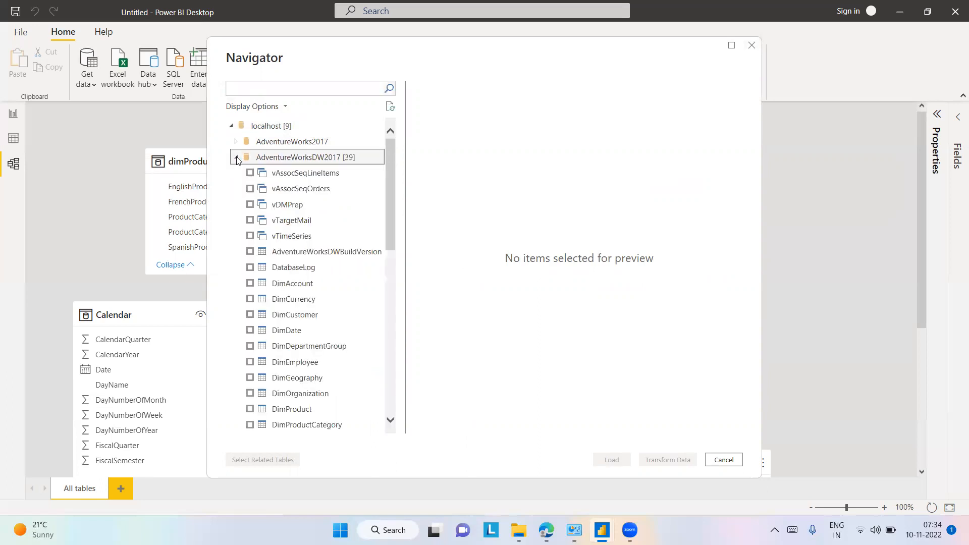
pyautogui.moveTo(391, 177); pyautogui.dragTo(393, 318)
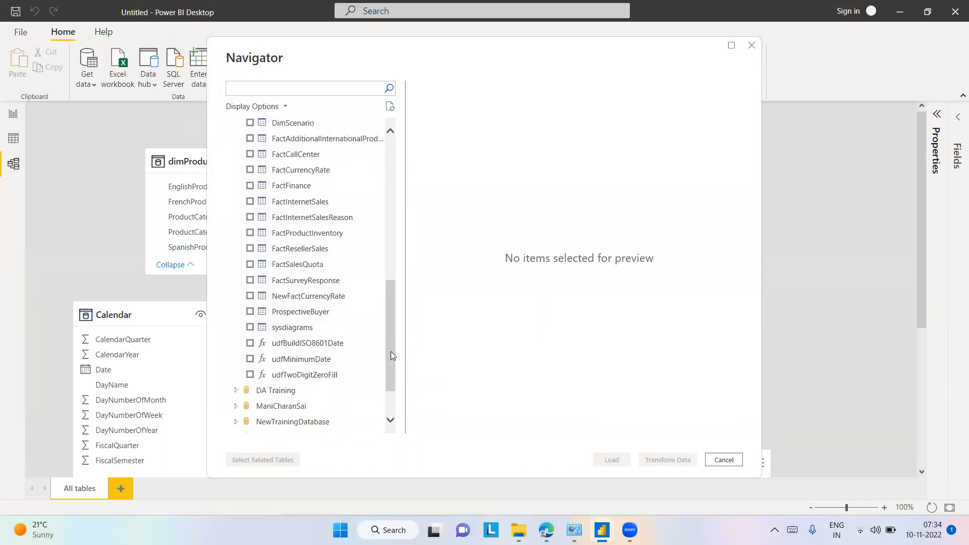
pyautogui.moveTo(391, 352); pyautogui.dragTo(387, 207)
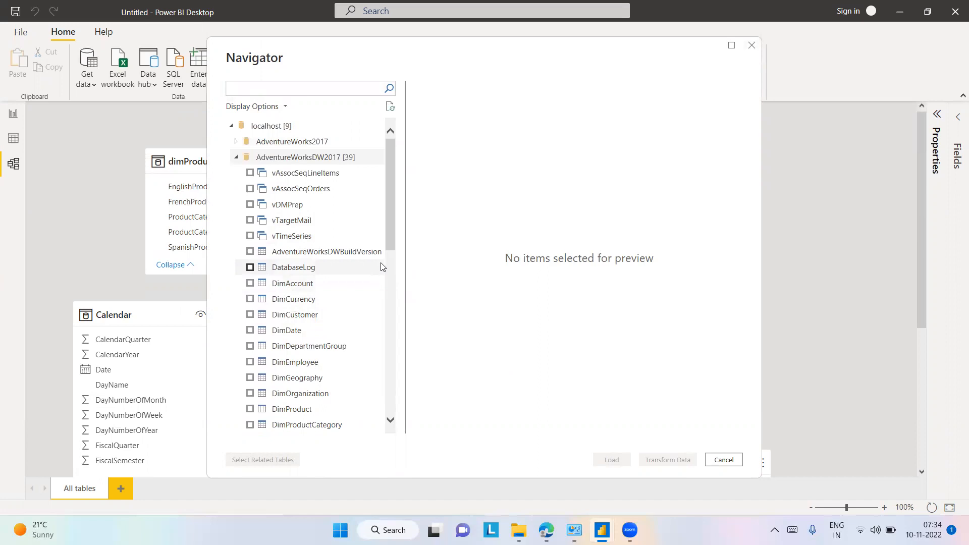
# - Load the DimDate and DimCurrency tables from AdventureWorksDW2017 and apply the pending query changes
pyautogui.click(250, 330)
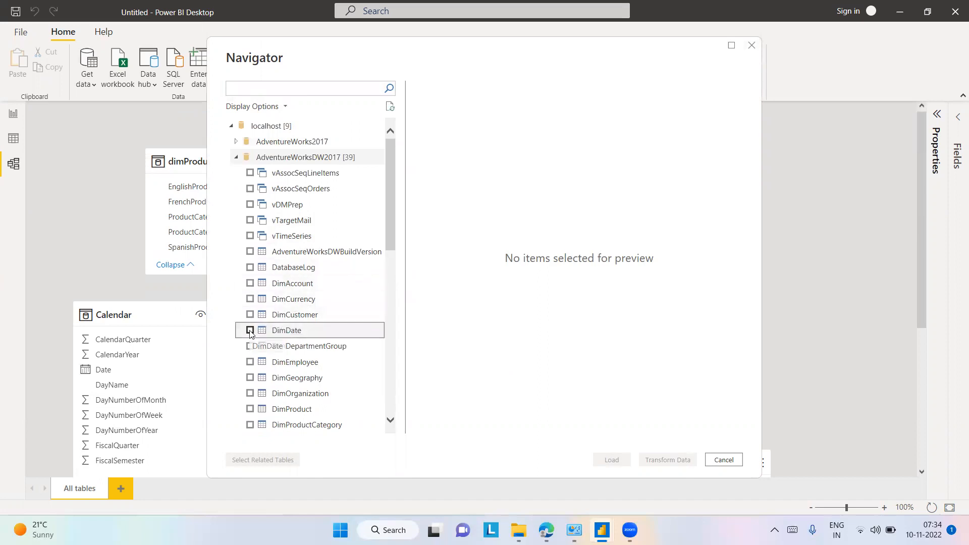
pyautogui.click(250, 299)
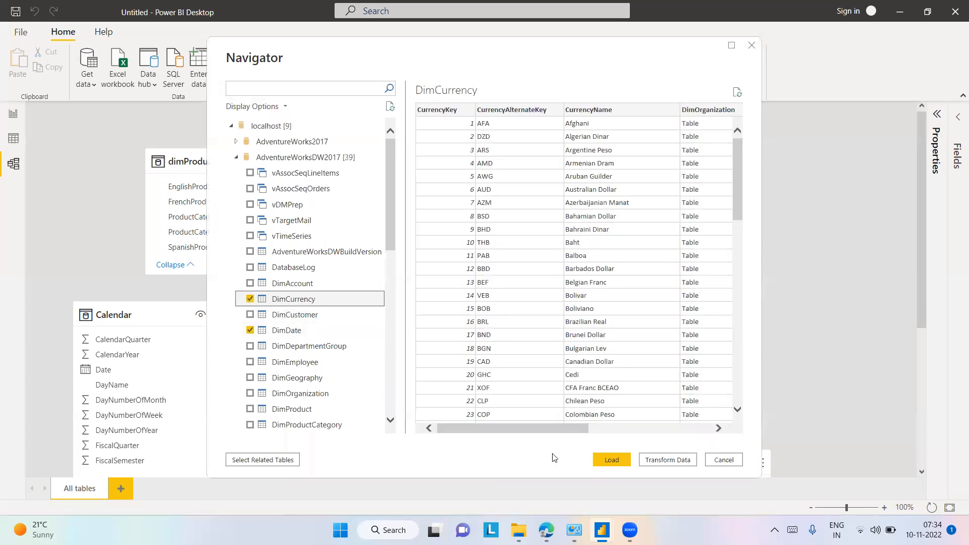
pyautogui.click(601, 463)
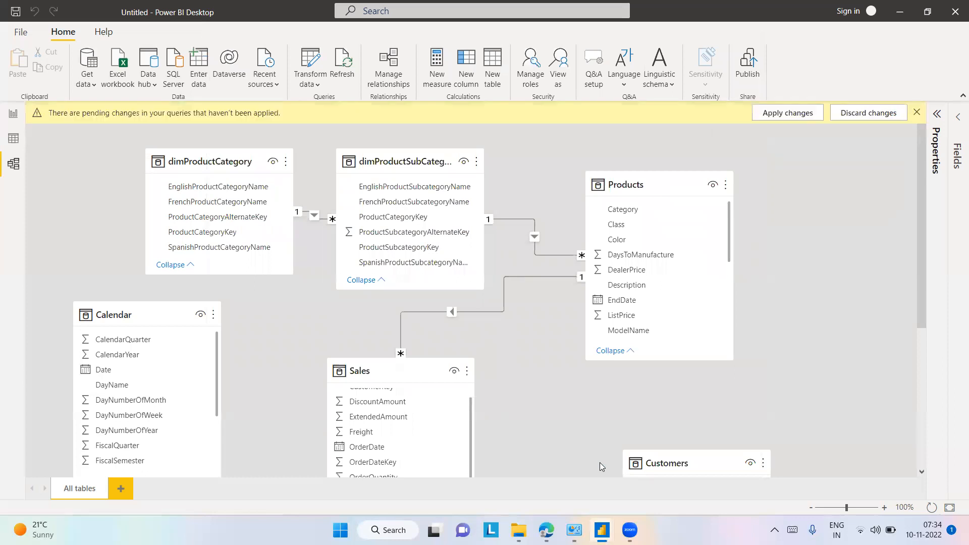
pyautogui.click(784, 113)
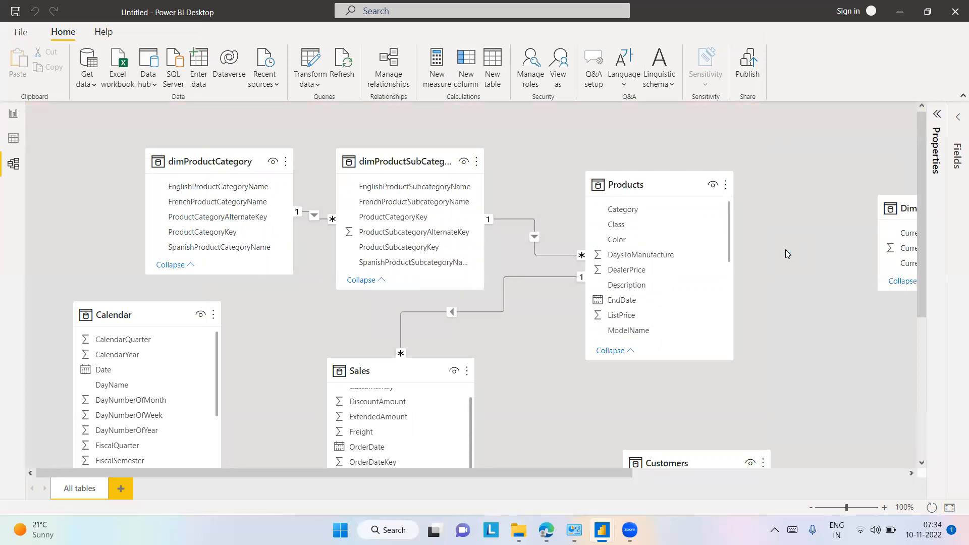
# - Check DimCurrency and DimDate in the model diagram and run relationship autodetection across the tables
pyautogui.moveTo(621, 473); pyautogui.dragTo(913, 454)
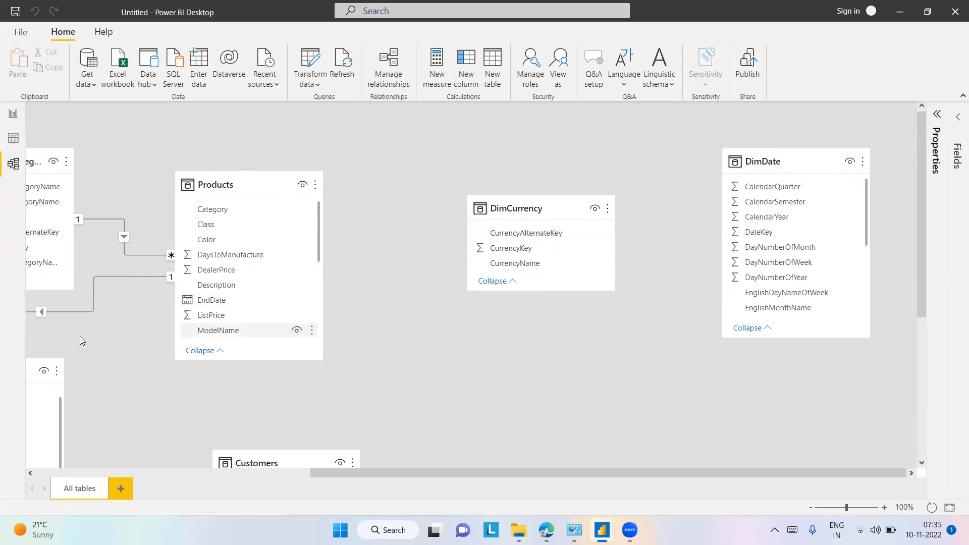
pyautogui.moveTo(522, 474); pyautogui.dragTo(668, 441)
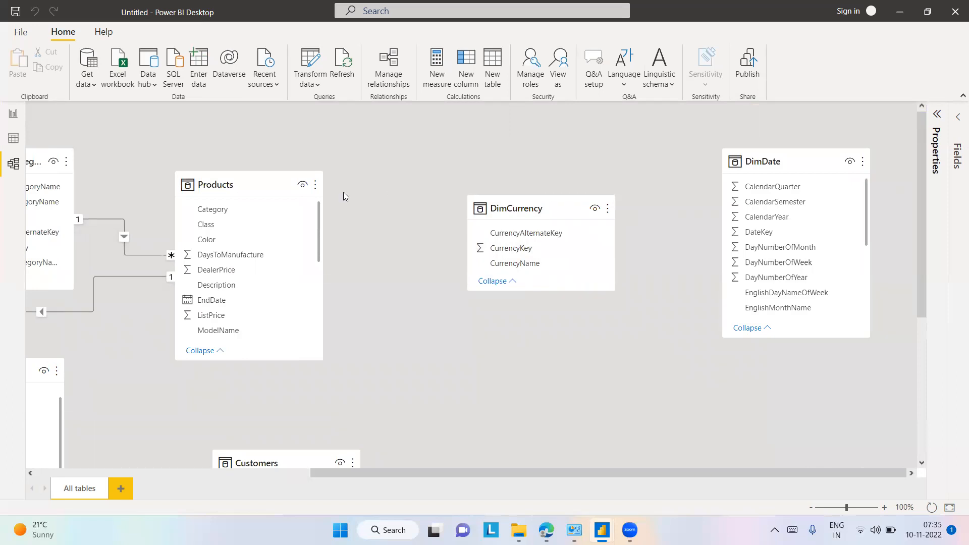
pyautogui.click(388, 60)
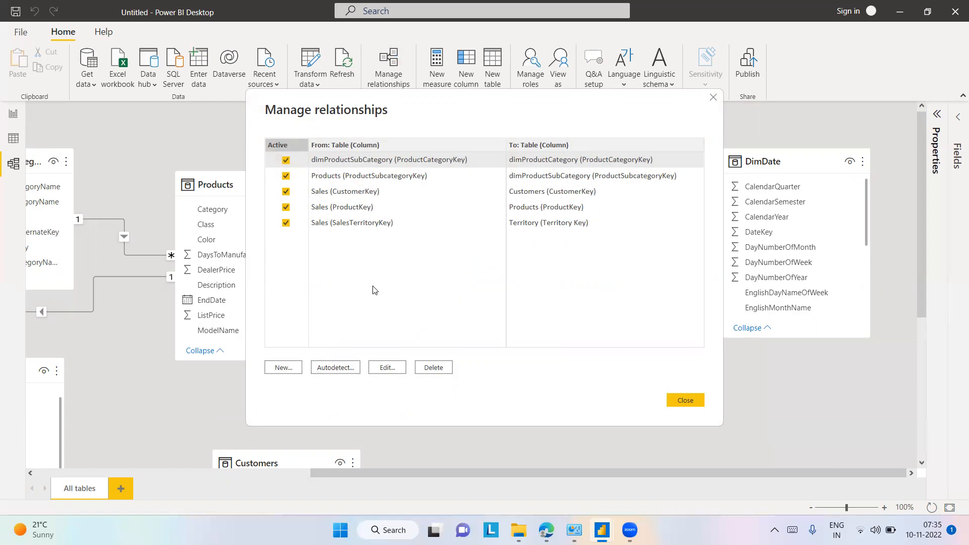
pyautogui.click(347, 367)
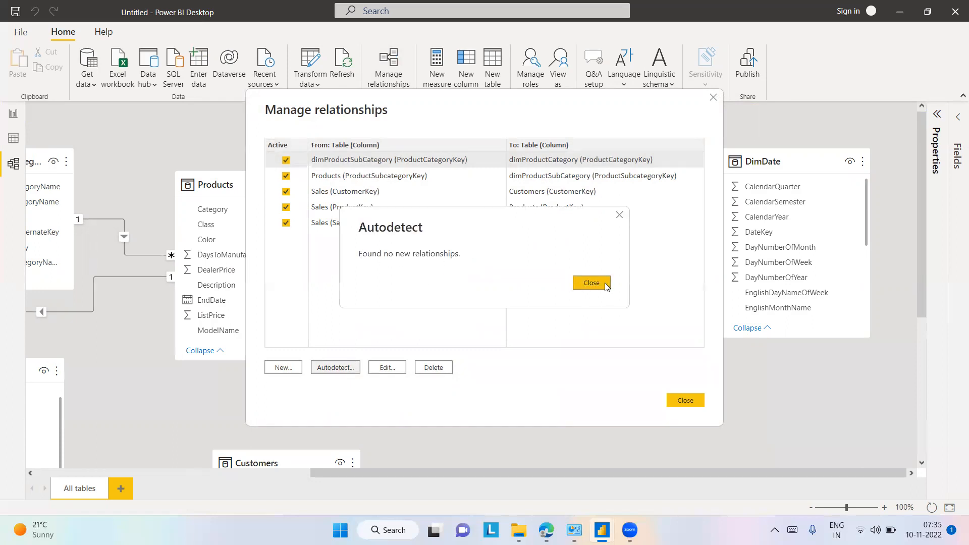
pyautogui.click(591, 283)
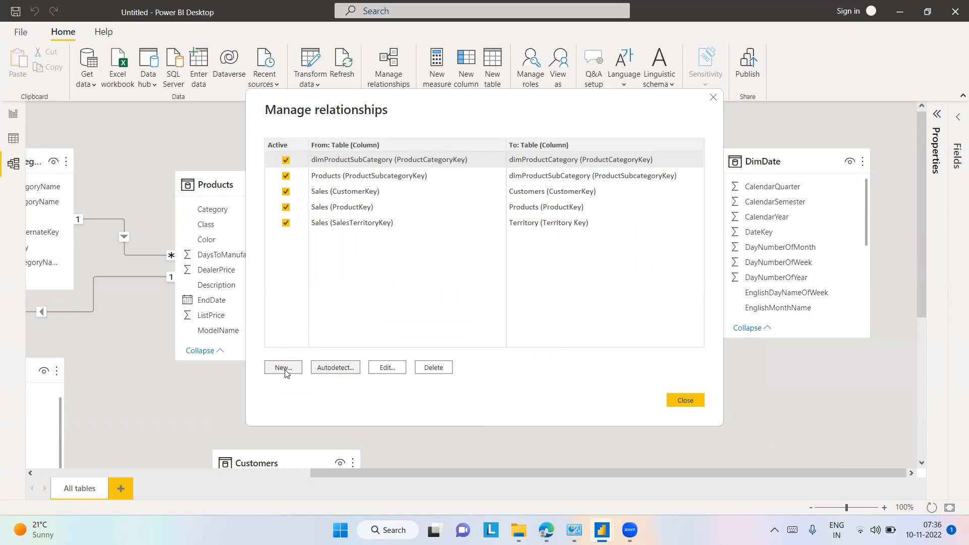
# - Review the definitions of the dimProductSubCategory–dimProductCategory and Products–dimProductSubCategory relationships without changing them, and leave relationship management
pyautogui.click(382, 367)
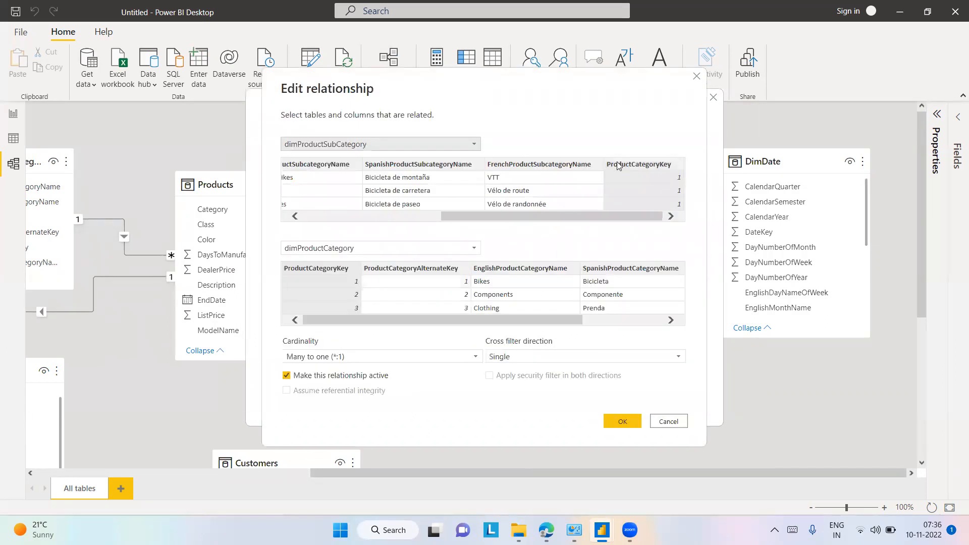
pyautogui.click(697, 78)
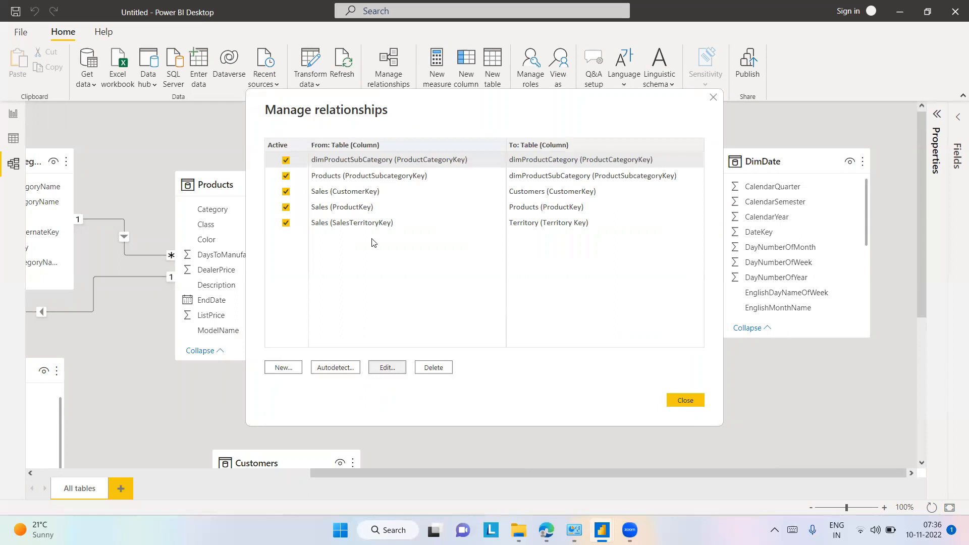
pyautogui.click(346, 181)
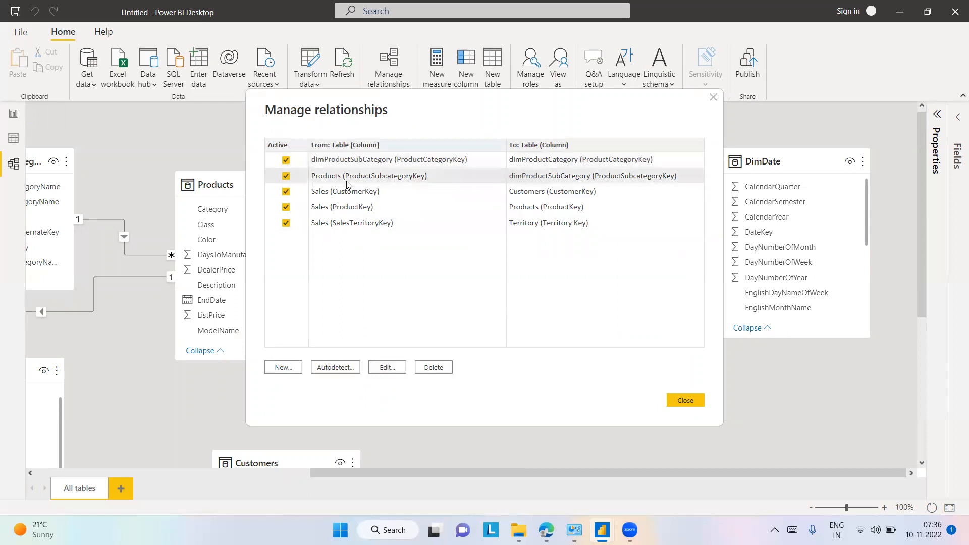
pyautogui.click(386, 368)
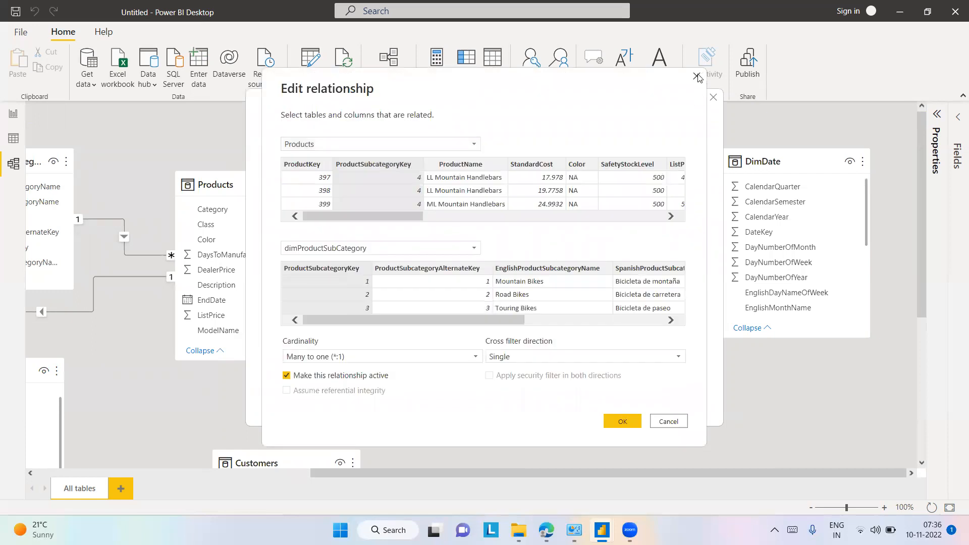
pyautogui.click(697, 77)
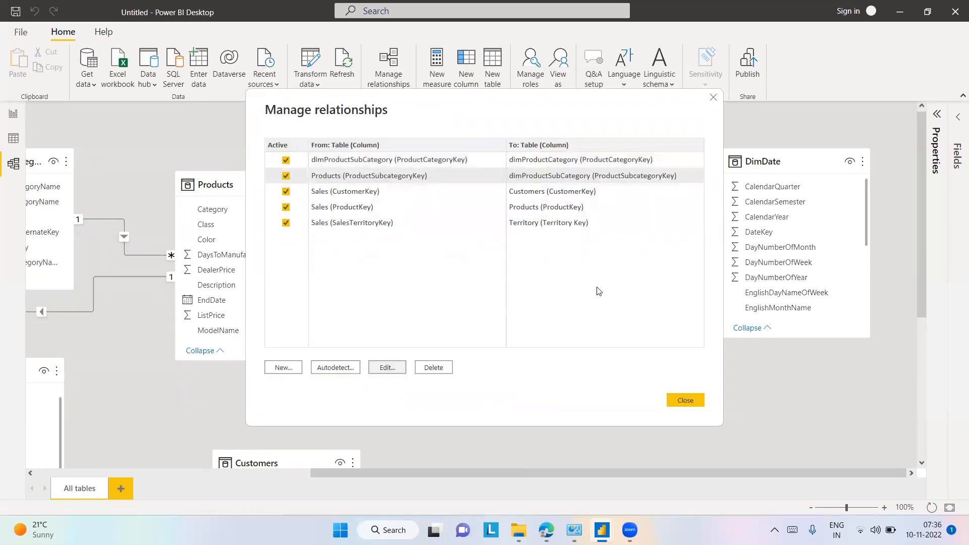
pyautogui.click(713, 96)
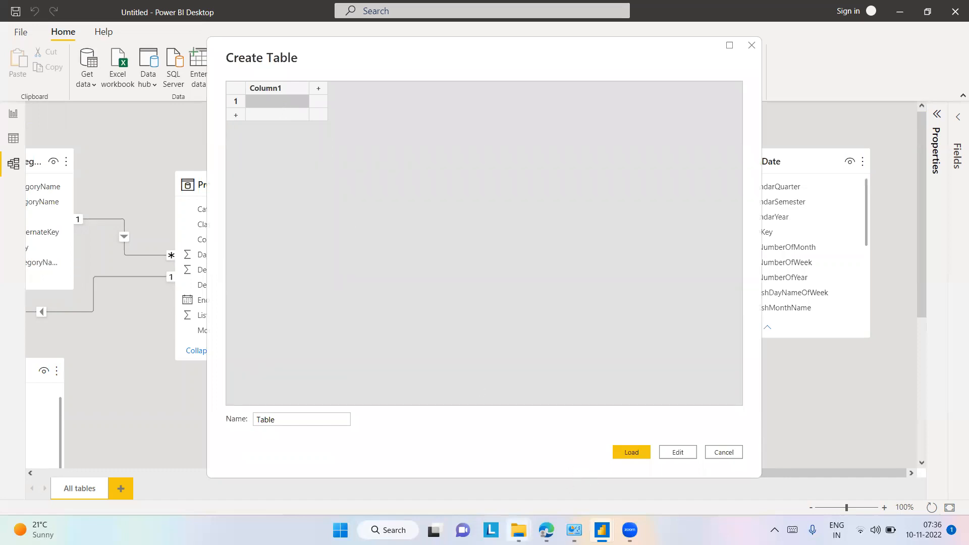
# - Switch to File Explorer, open the Demo data workbook from Downloads in Excel, and enable editing
pyautogui.moveTo(518, 530)
pyautogui.click(589, 474)
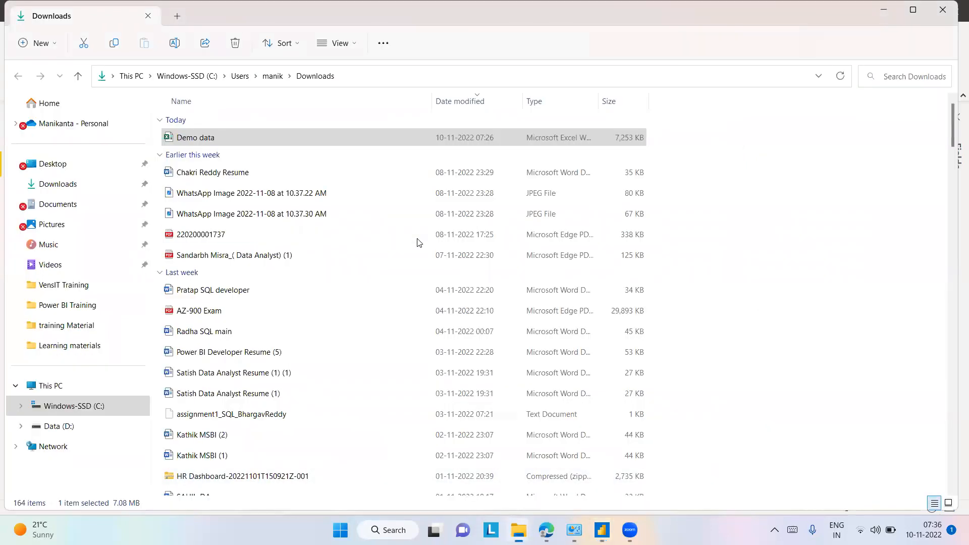
pyautogui.doubleClick(196, 140)
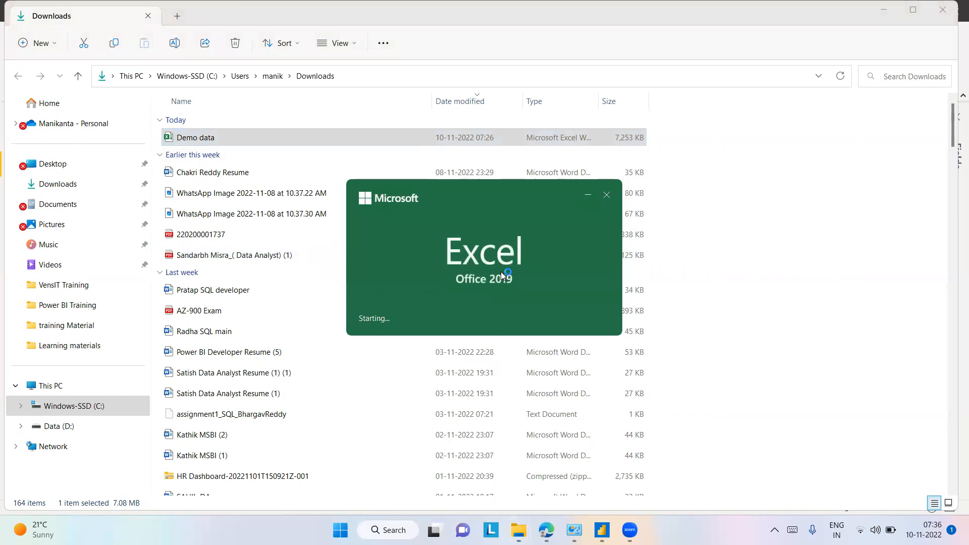
pyautogui.moveTo(643, 527)
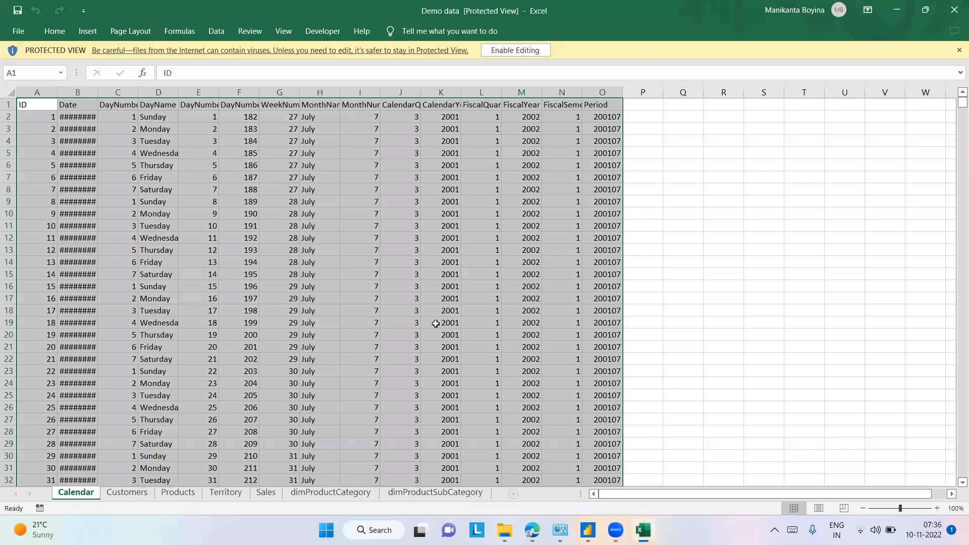
pyautogui.click(438, 323)
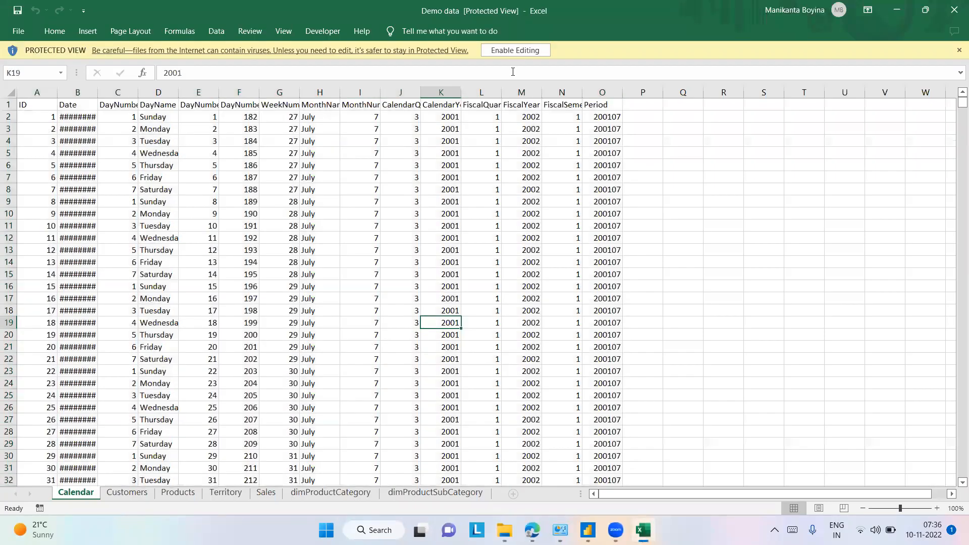
pyautogui.click(508, 51)
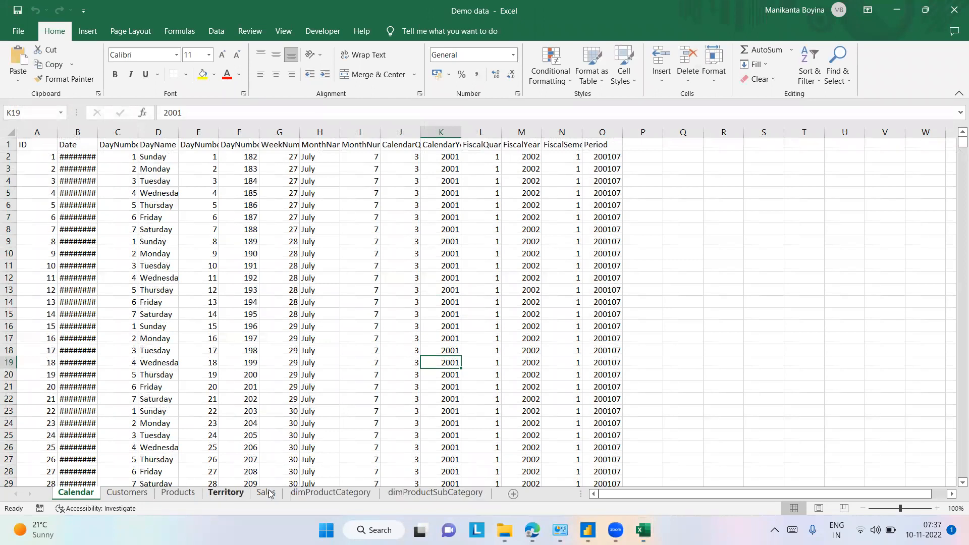
# - Copy range A1:H5 from the dimProductCategory sheet, paste it into the Create Table grid in Power BI Desktop, and compare it with the source
pyautogui.click(329, 492)
pyautogui.moveTo(23, 145); pyautogui.dragTo(321, 192)
pyautogui.hotkey('ctrl', 'c')
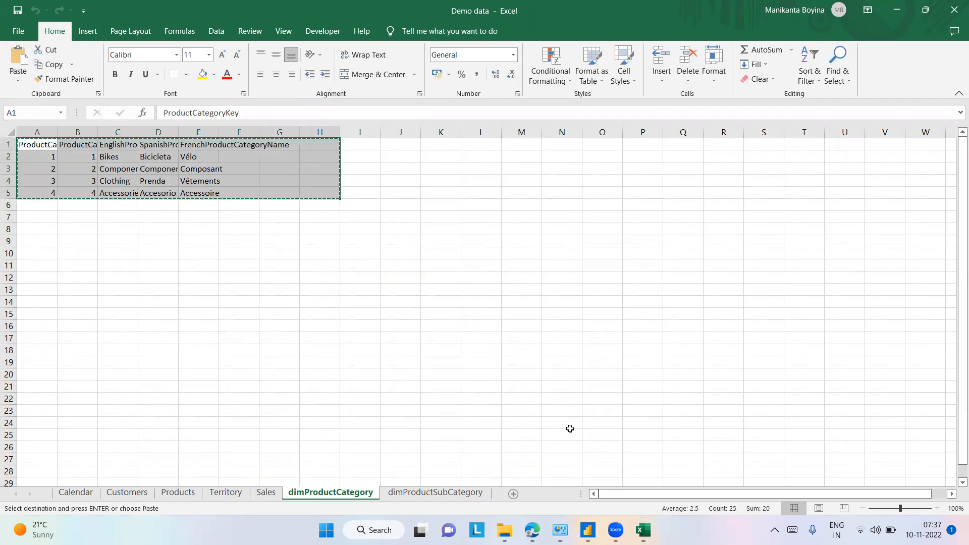
pyautogui.moveTo(588, 529)
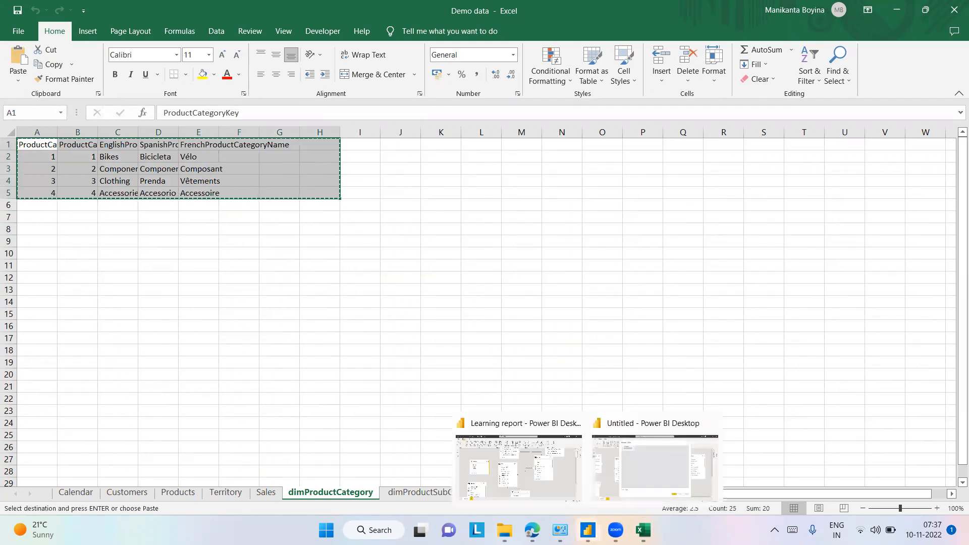
pyautogui.click(631, 479)
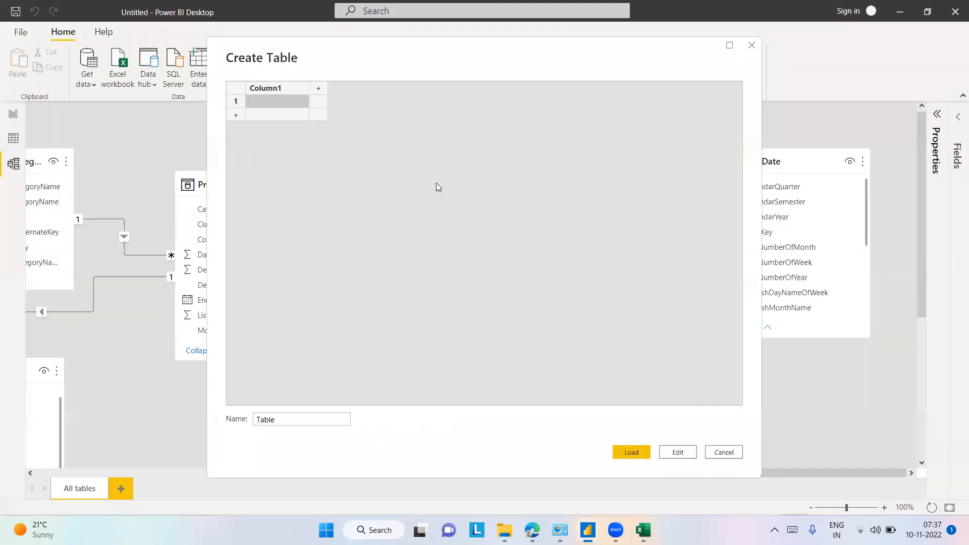
pyautogui.click(235, 89)
pyautogui.hotkey('ctrl', 'v')
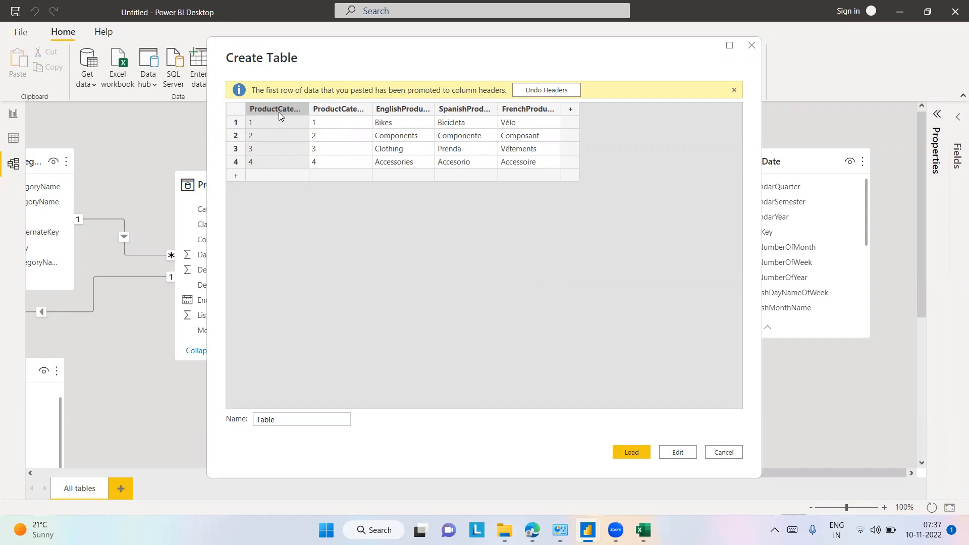
pyautogui.hotkey('alt', 'Tab')
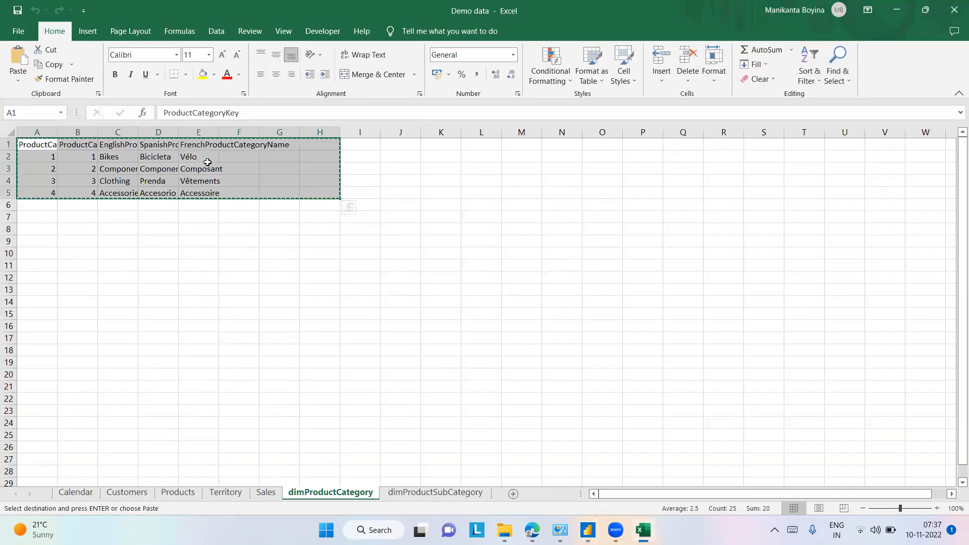
pyautogui.hotkey('alt', 'Tab')
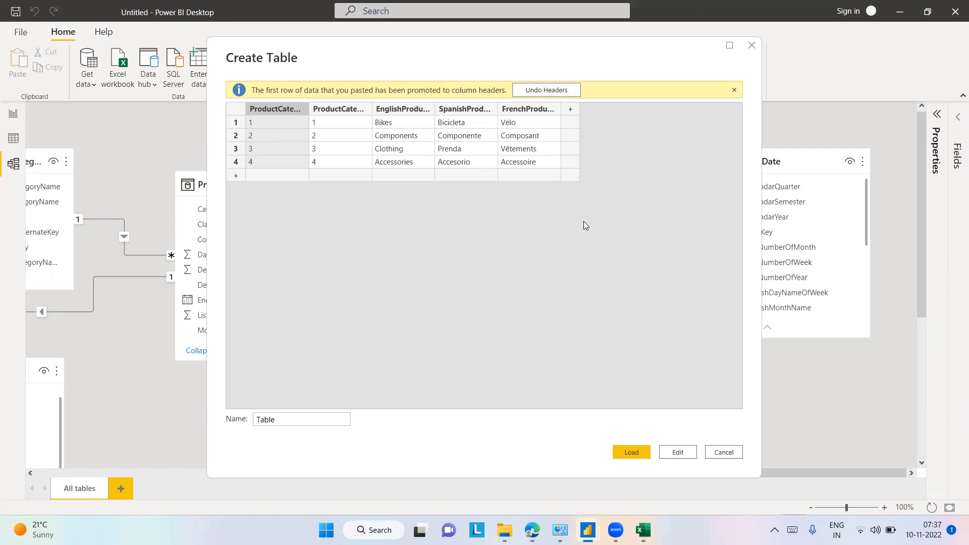
# - Add a fifth row with product category key 5, alternate key 5 and English name "ctr", and load the table
pyautogui.click(235, 176)
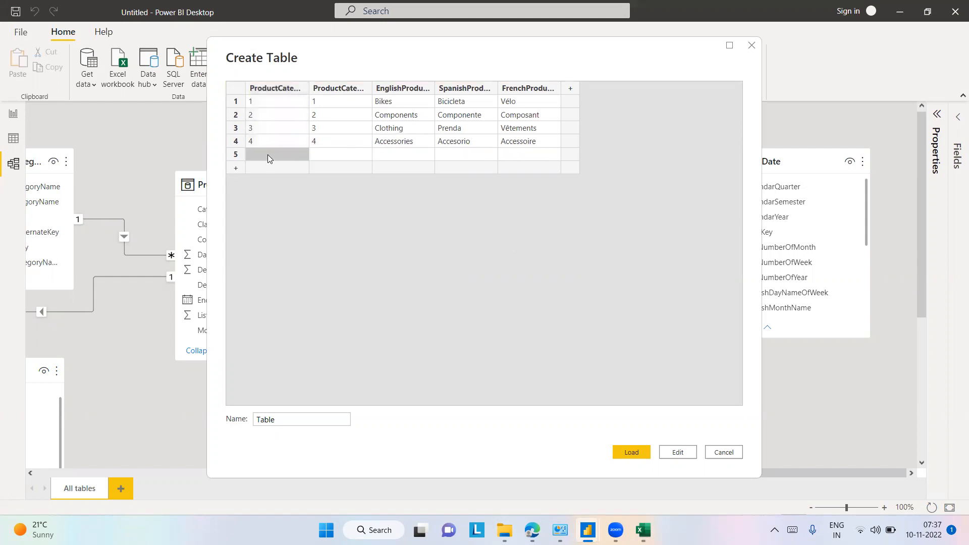
pyautogui.write('5')
pyautogui.click(331, 154)
pyautogui.write('5')
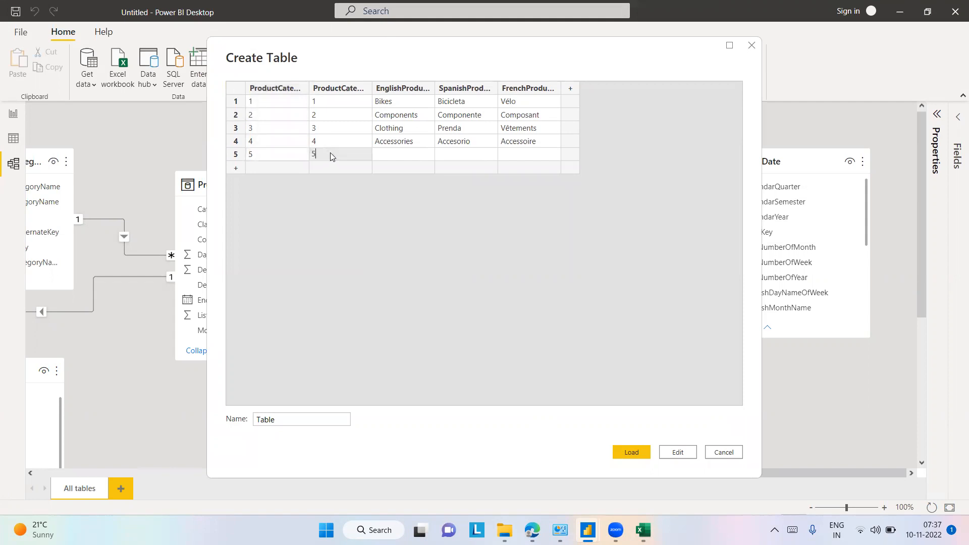
pyautogui.write('ctr')
pyautogui.press('BackSpace')
pyautogui.press('Tab')
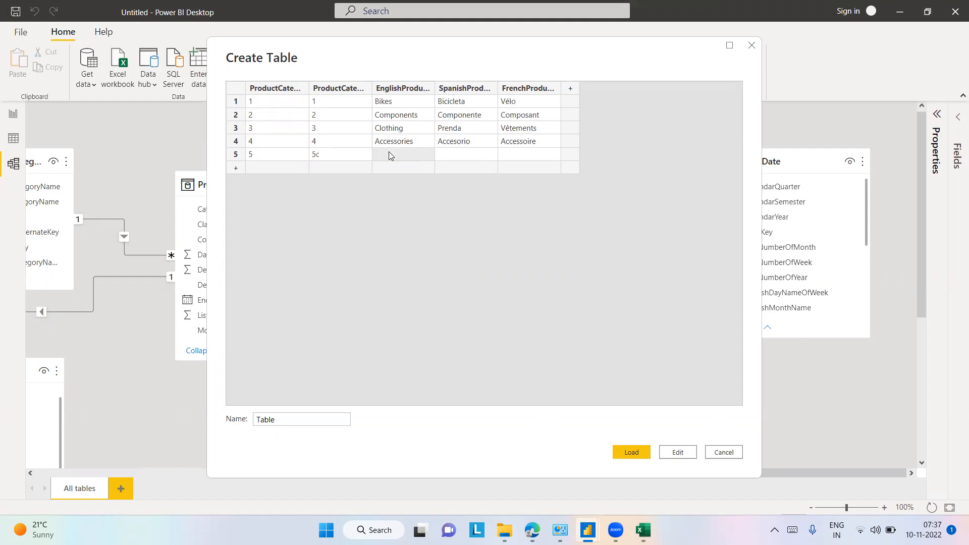
pyautogui.hotkey('shift', 'Tab')
pyautogui.press('Home')
pyautogui.press('BackSpace')
pyautogui.press('Tab')
pyautogui.click(469, 163)
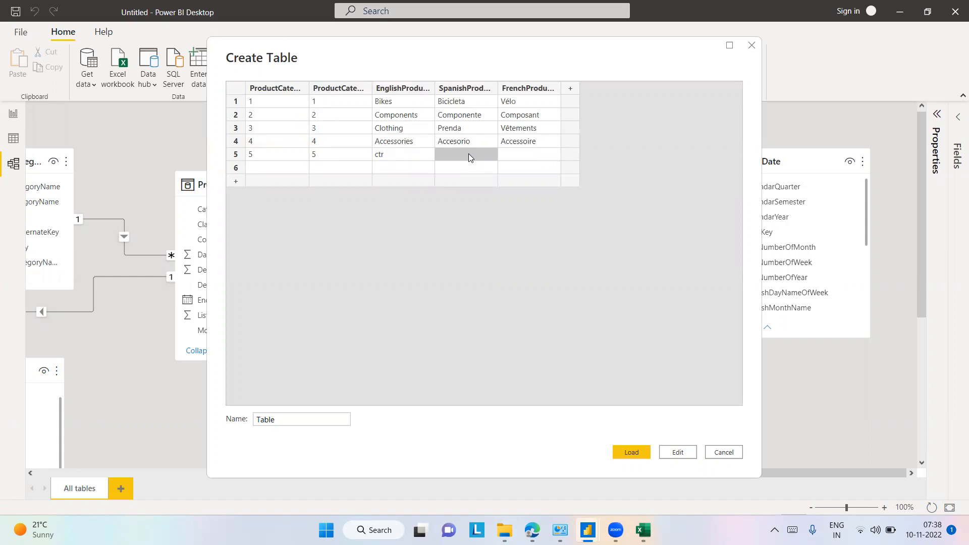
pyautogui.click(631, 452)
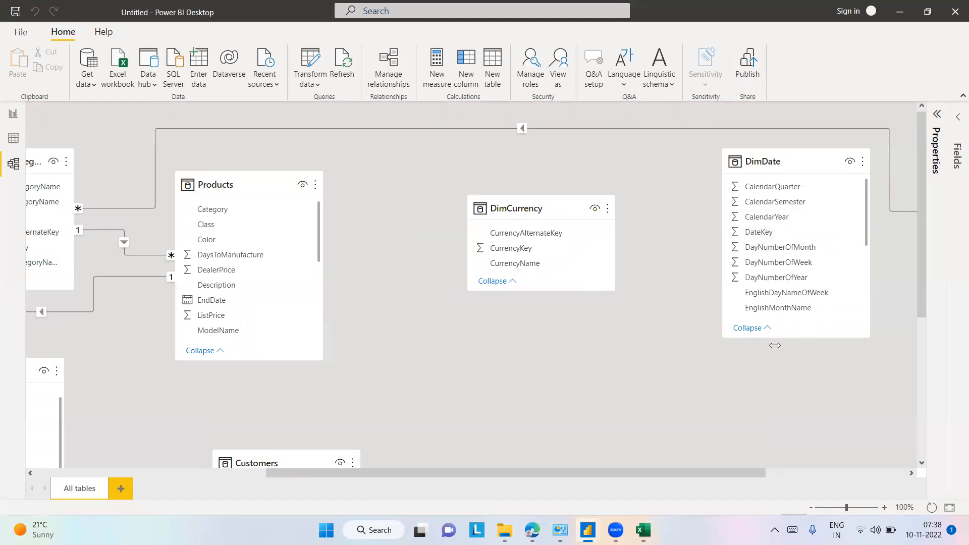
# - Open the query of the manually entered table named Table for editing from the model diagram
pyautogui.moveTo(605, 475); pyautogui.dragTo(870, 433)
pyautogui.click(783, 161)
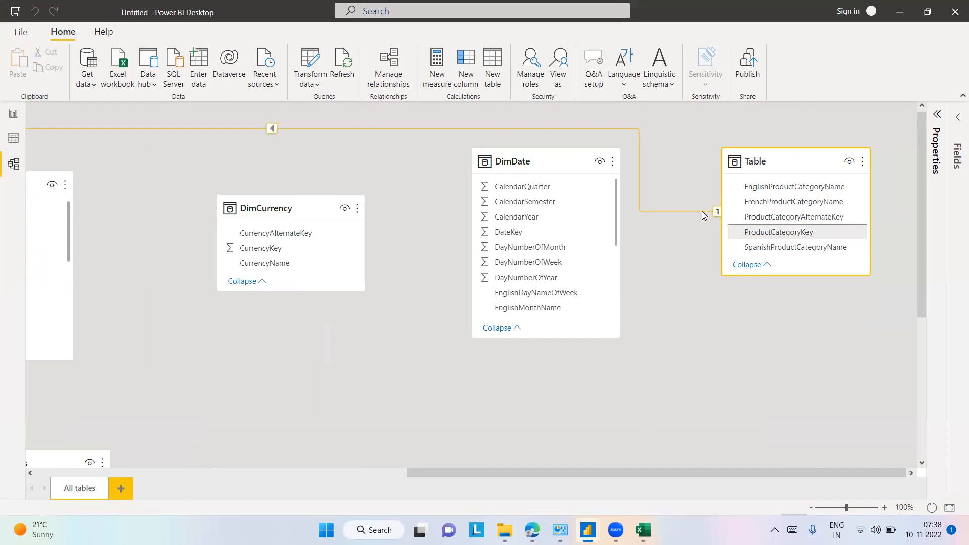
pyautogui.rightClick(797, 165)
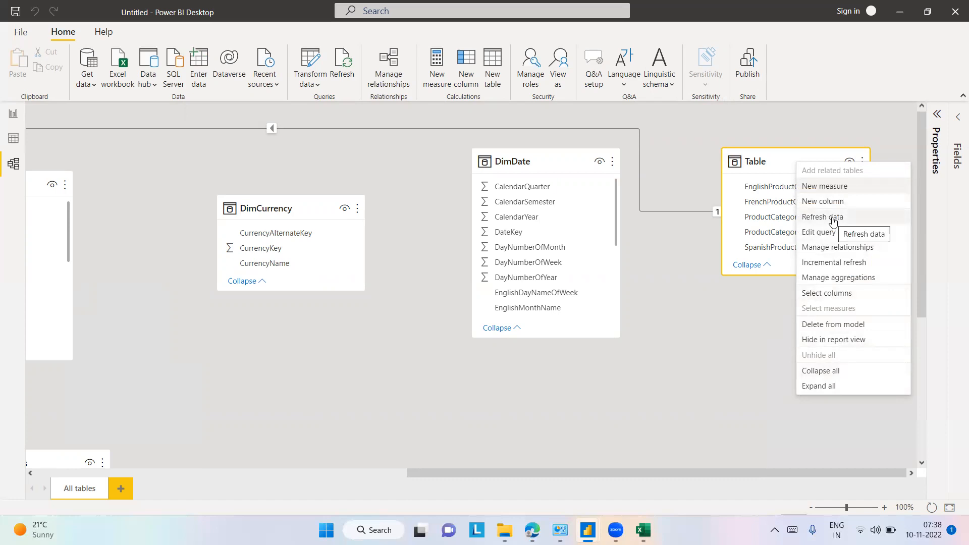
pyautogui.click(755, 161)
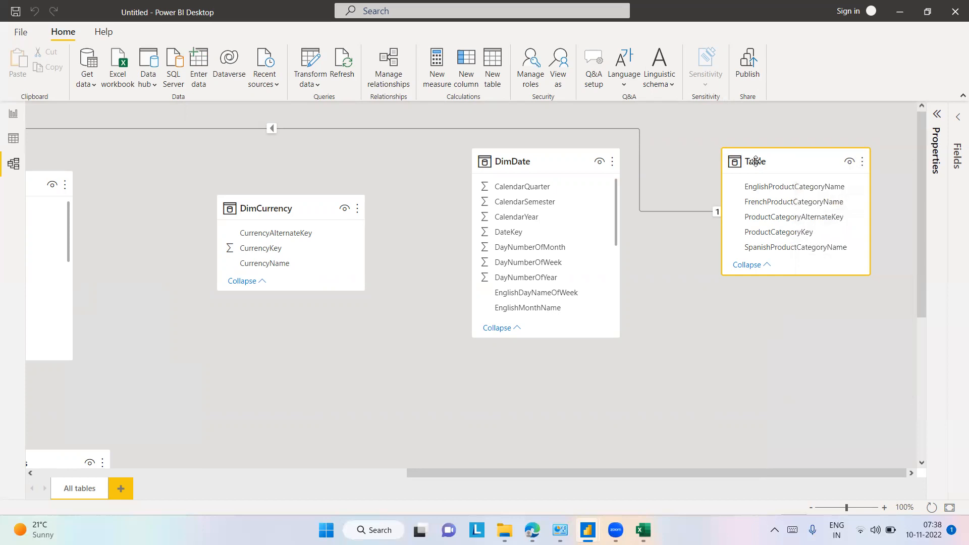
pyautogui.moveTo(756, 162)
pyautogui.click(862, 161)
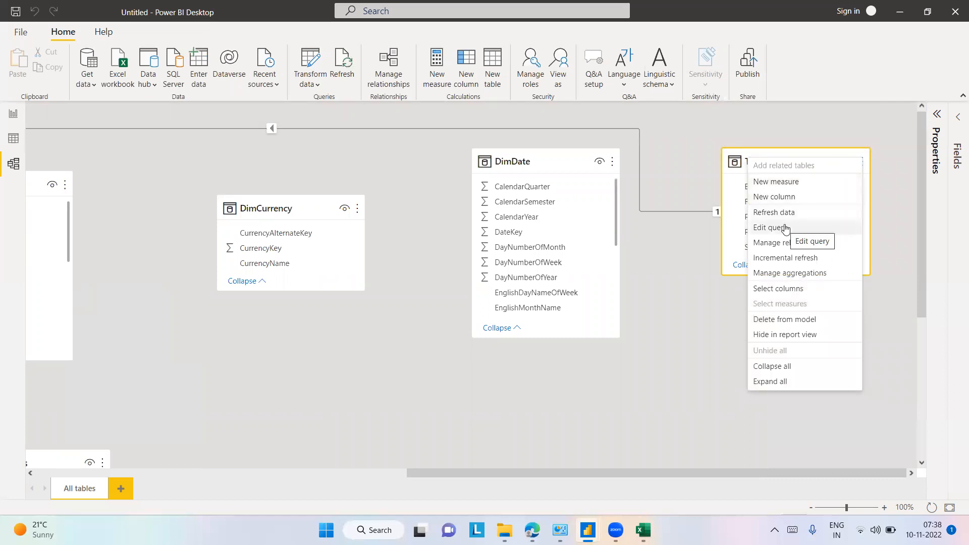
pyautogui.click(737, 165)
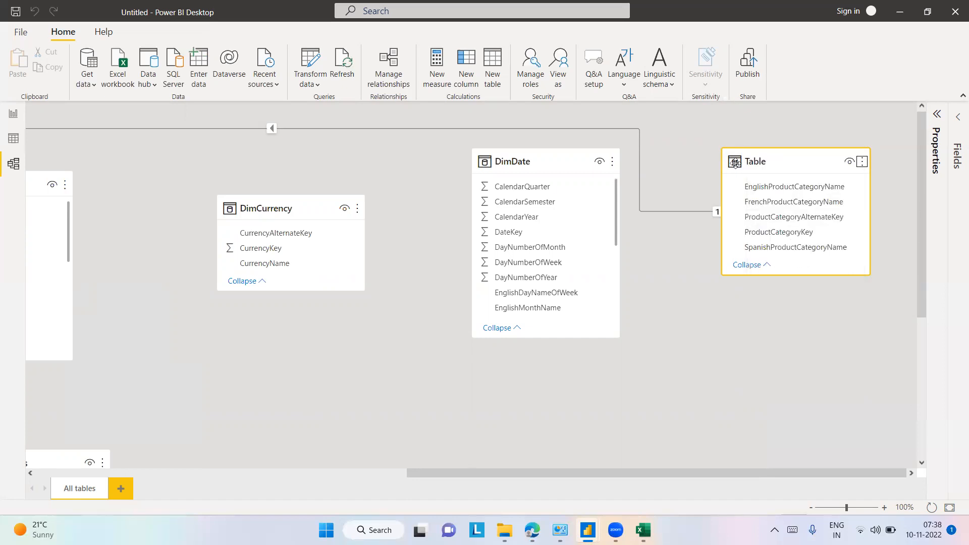
pyautogui.click(862, 163)
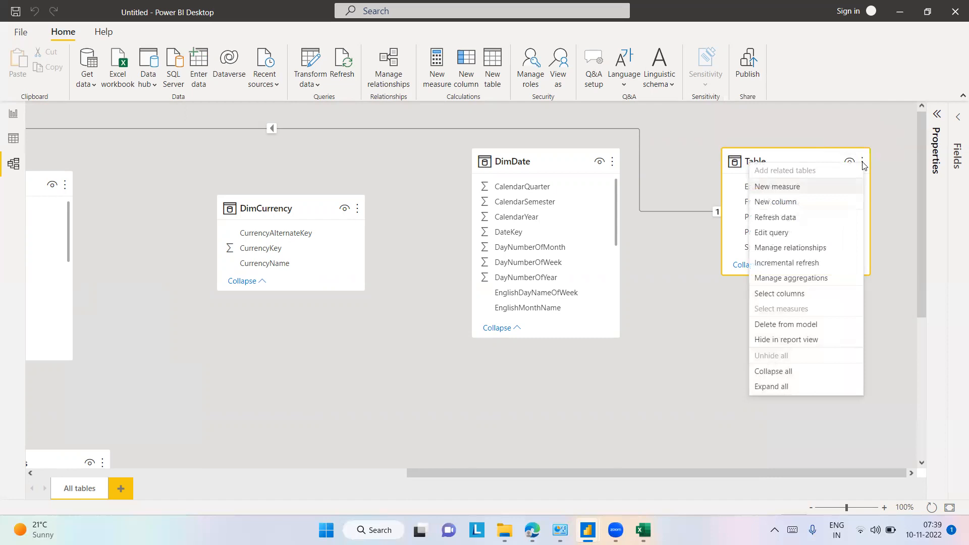
pyautogui.click(786, 233)
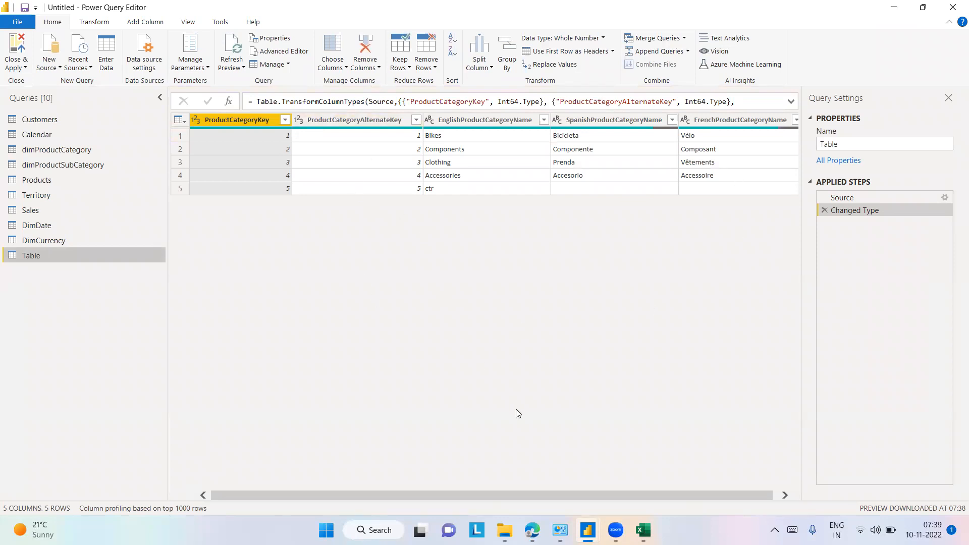
# - Search for mspaint, launch Paint and maximize its window
pyautogui.click(326, 529)
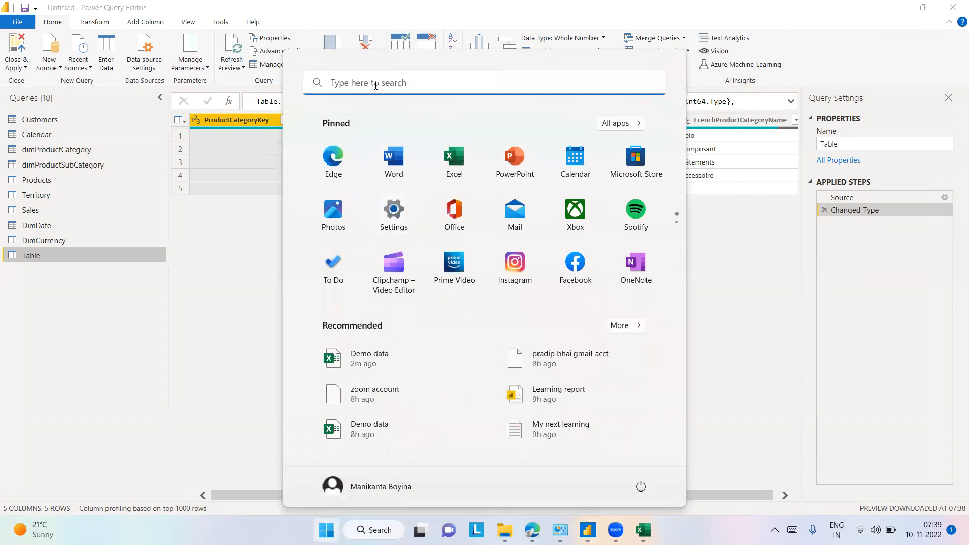
pyautogui.click(375, 84)
pyautogui.write('mspaint')
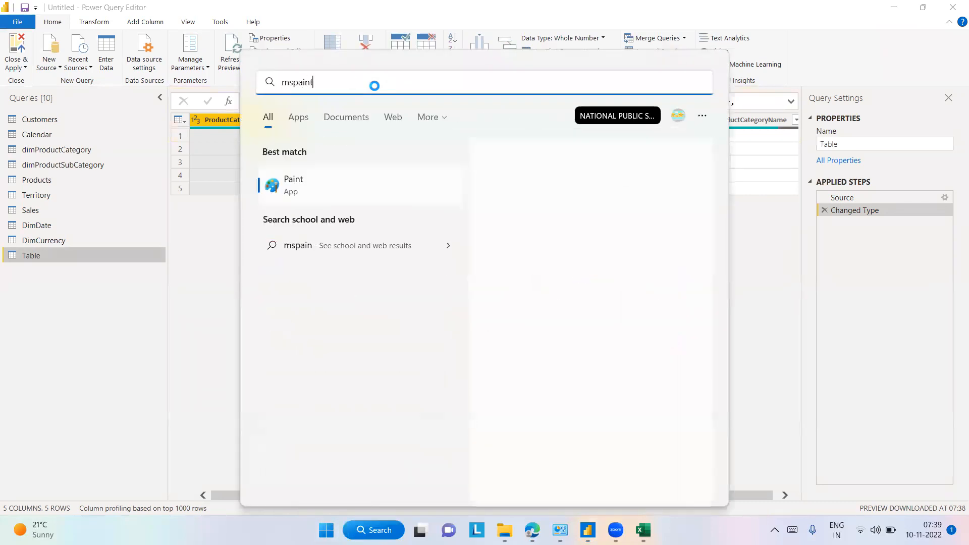
pyautogui.click(288, 189)
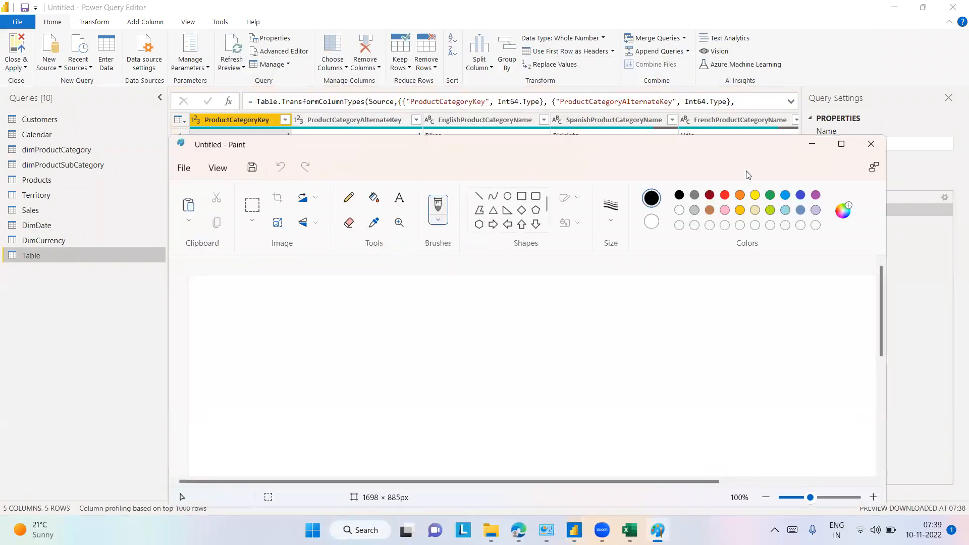
pyautogui.click(841, 144)
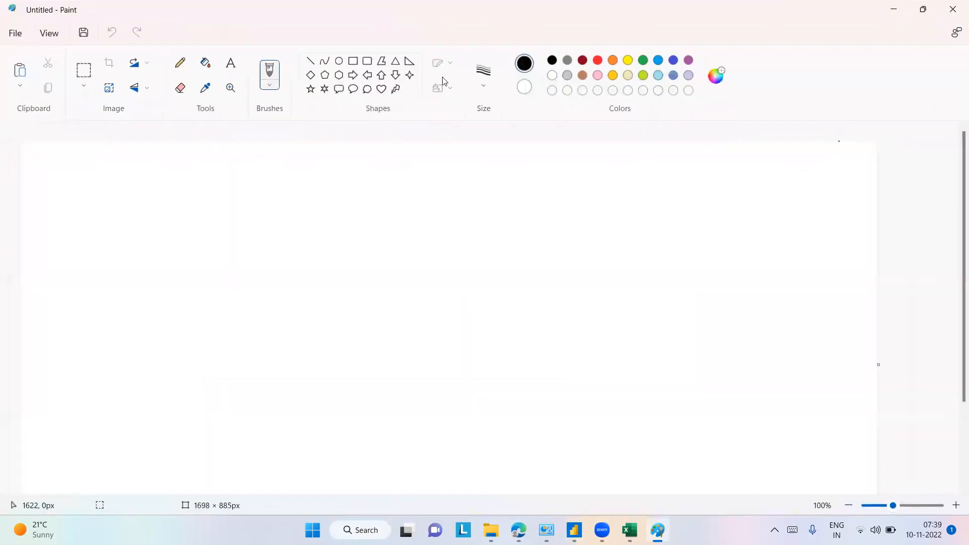
# - Draw three stacked black rectangles, each roughly 216 × 120 px, down the left part of the canvas
pyautogui.click(354, 64)
pyautogui.moveTo(120, 165); pyautogui.dragTo(230, 224)
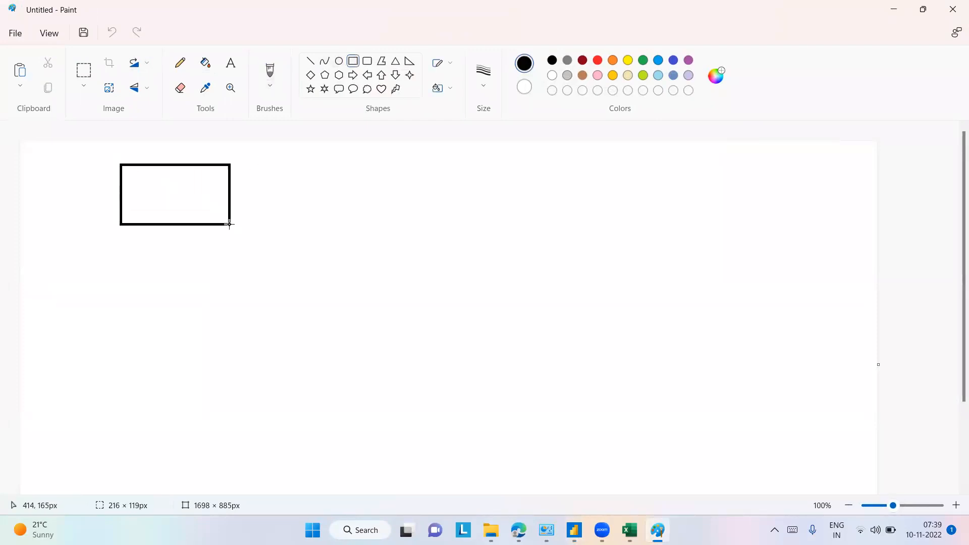
pyautogui.moveTo(118, 251)
pyautogui.mouseDown()
pyautogui.moveTo(228, 333)
pyautogui.moveTo(230, 322)
pyautogui.mouseUp()
pyautogui.moveTo(114, 352); pyautogui.dragTo(225, 416)
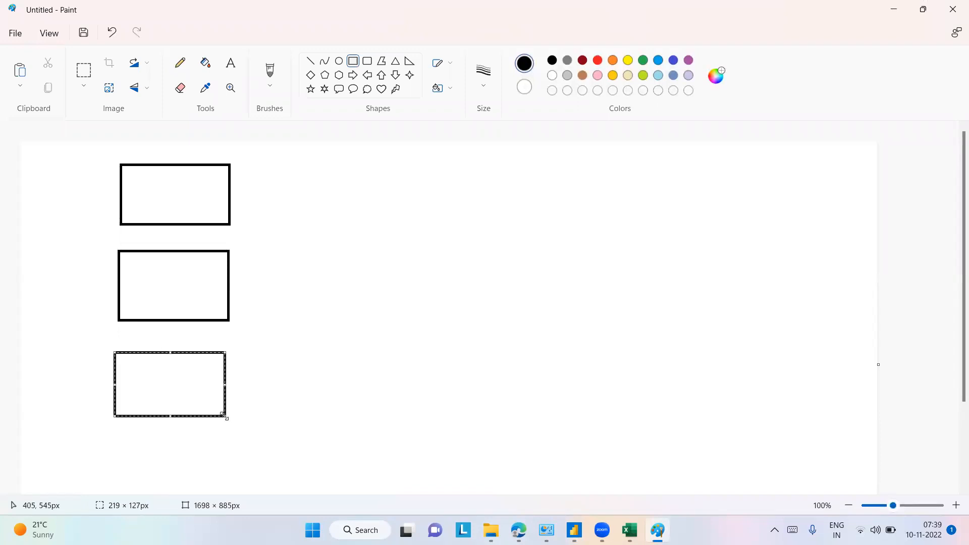
pyautogui.click(372, 364)
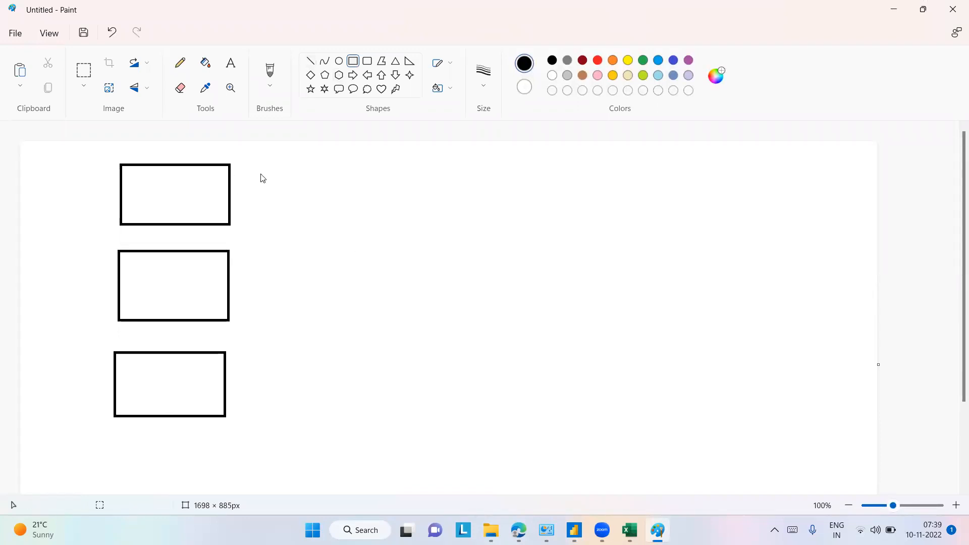
# - Draw a straight line from the right edge of each of the three rectangles, converging near the canvas centre
pyautogui.click(314, 61)
pyautogui.moveTo(231, 190)
pyautogui.mouseDown()
pyautogui.moveTo(444, 255)
pyautogui.moveTo(480, 243)
pyautogui.mouseUp()
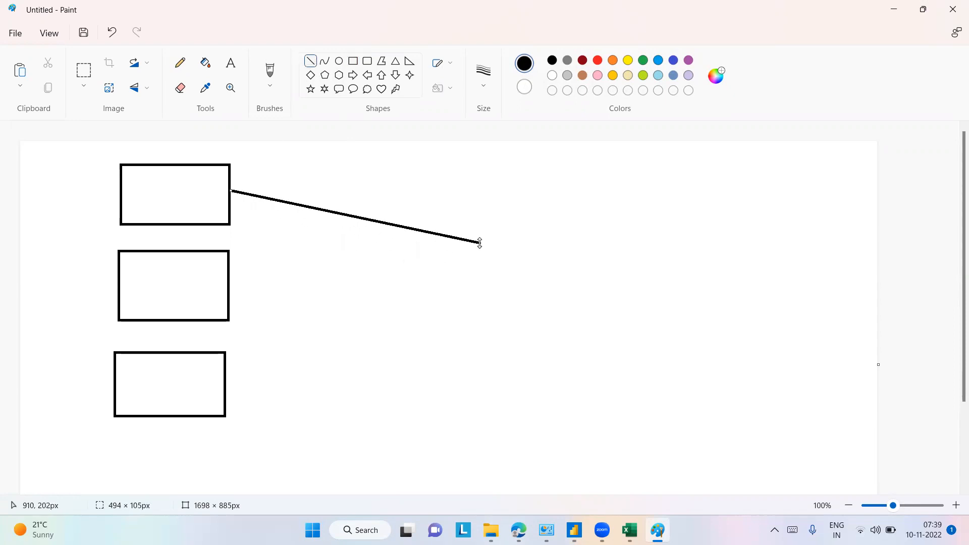
pyautogui.moveTo(228, 283)
pyautogui.mouseDown()
pyautogui.moveTo(429, 259)
pyautogui.moveTo(476, 277)
pyautogui.mouseUp()
pyautogui.moveTo(226, 383)
pyautogui.mouseDown()
pyautogui.moveTo(446, 291)
pyautogui.moveTo(465, 295)
pyautogui.mouseUp()
# - Label the uppermost rectangle with the text "Model - Here we can create the tables relationships"
pyautogui.click(230, 62)
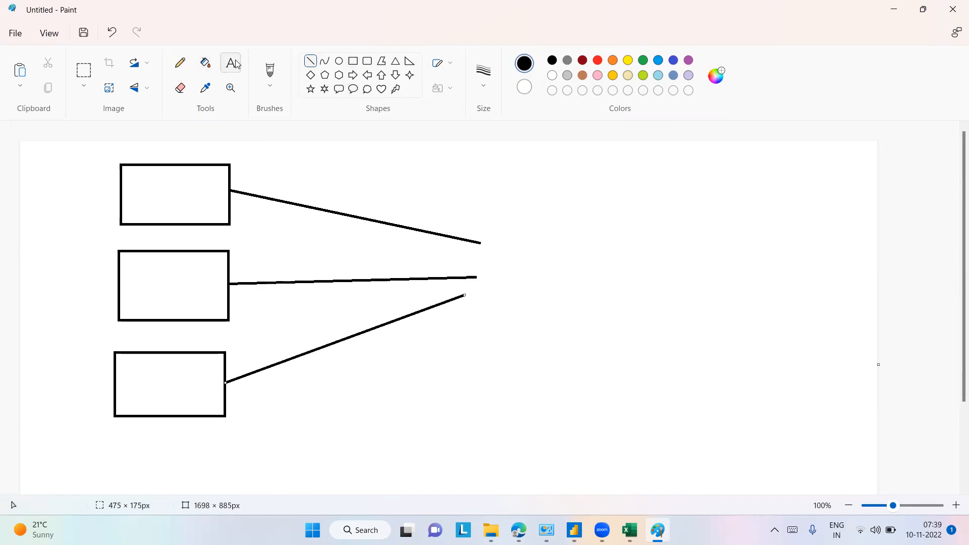
pyautogui.click(151, 183)
pyautogui.click(148, 188)
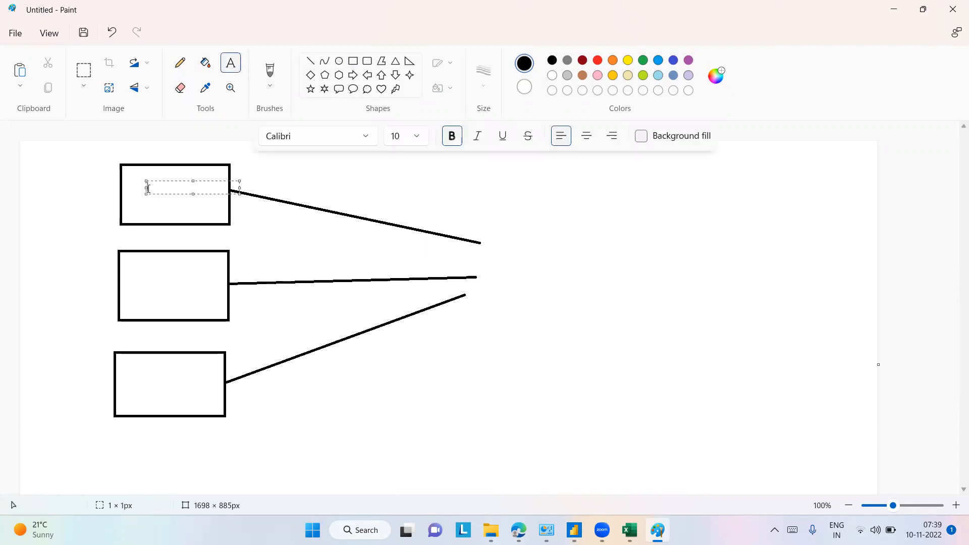
pyautogui.write('Model')
pyautogui.write(' -  Her')
pyautogui.write('e we can')
pyautogui.write(' create')
pyautogui.write(' the')
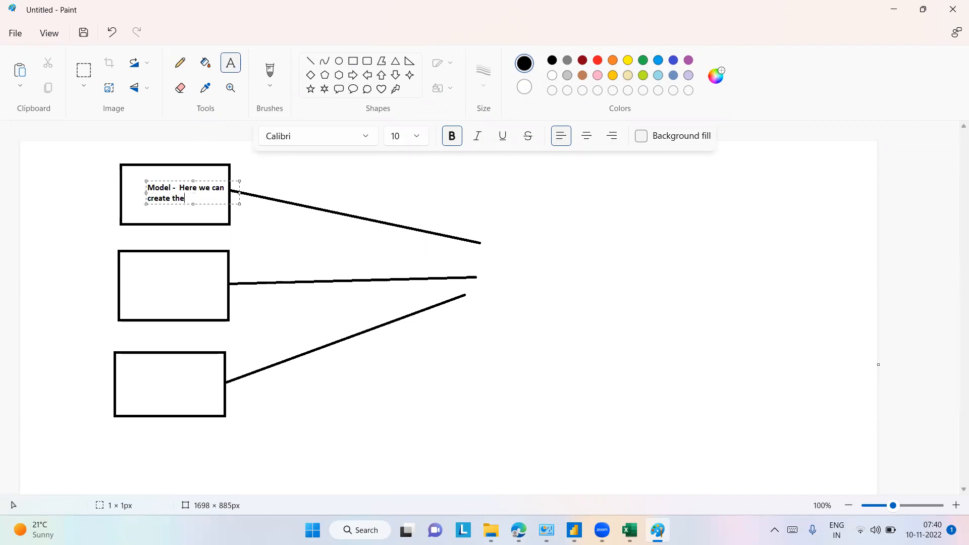
pyautogui.write(' tables relationships')
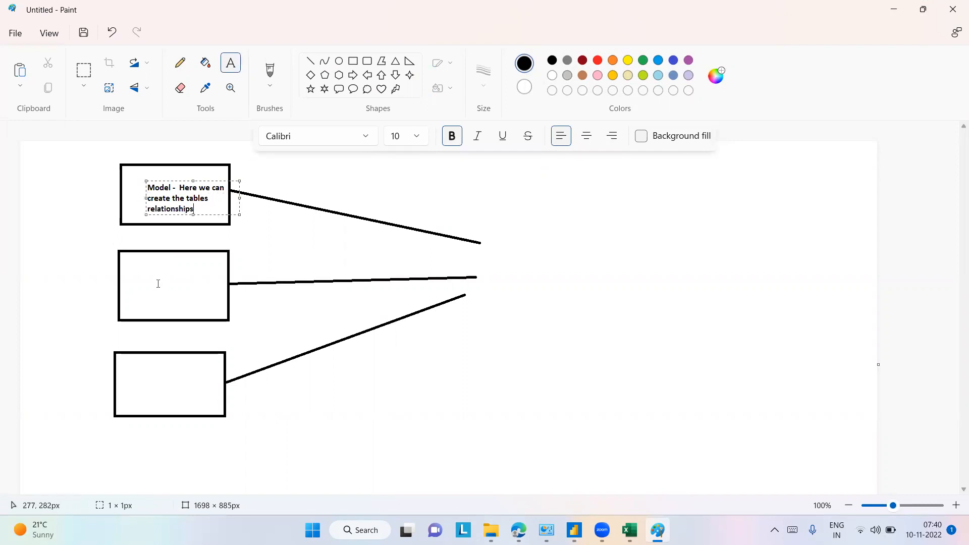
# - Label the middle rectangle with the text "Power Query - Transformatons"
pyautogui.click(141, 267)
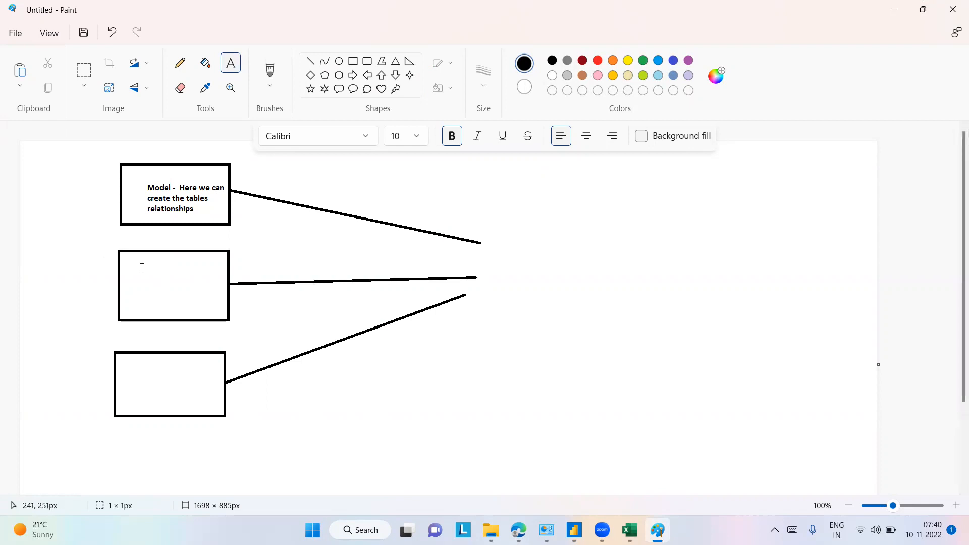
pyautogui.write('Pow')
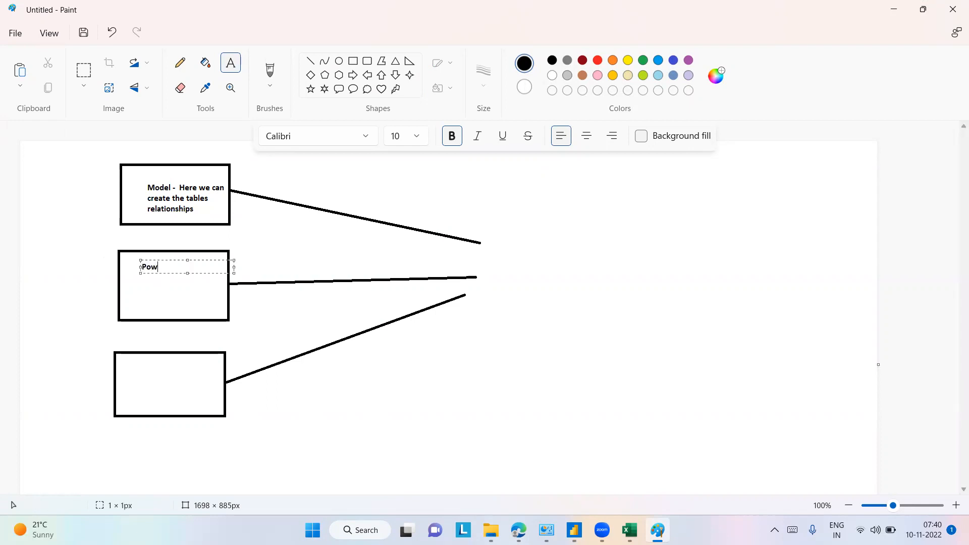
pyautogui.write('er Query')
pyautogui.write(' -  Tra')
pyautogui.write('nsa')
pyautogui.write('f')
pyautogui.press('BackSpace')
pyautogui.press('BackSpace')
pyautogui.write('formaton')
# - Label the lowest rectangle with the text "Power View - Here we can create the Visuals and reports."
pyautogui.click(158, 394)
pyautogui.click(159, 379)
pyautogui.write('Power')
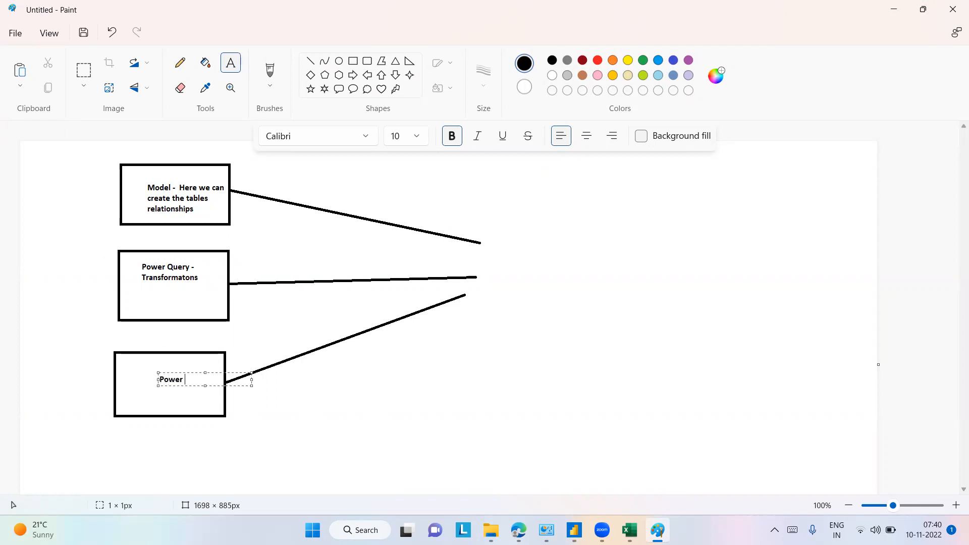
pyautogui.write(' View -')
pyautogui.write('Here we a')
pyautogui.press('BackSpace')
pyautogui.write('can creat')
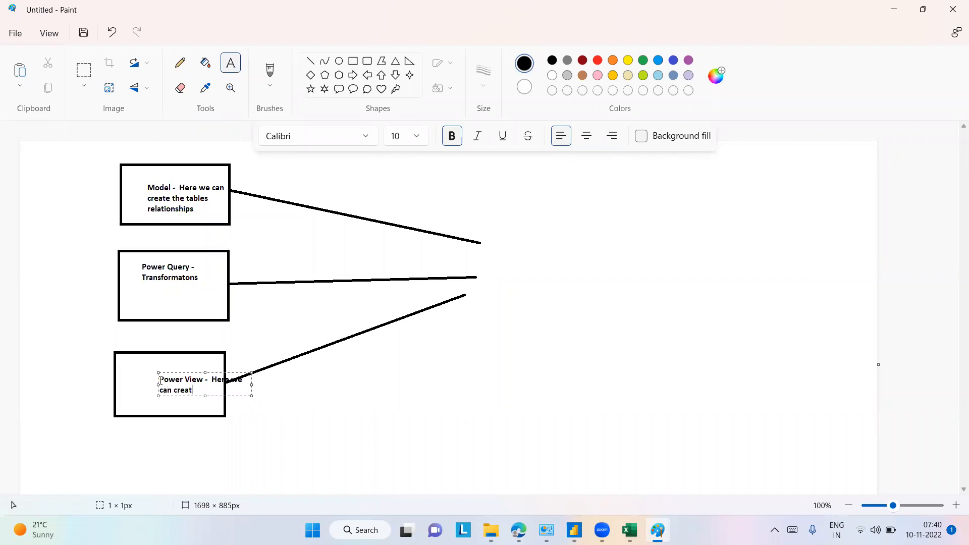
pyautogui.write('ed')
pyautogui.press('BackSpace')
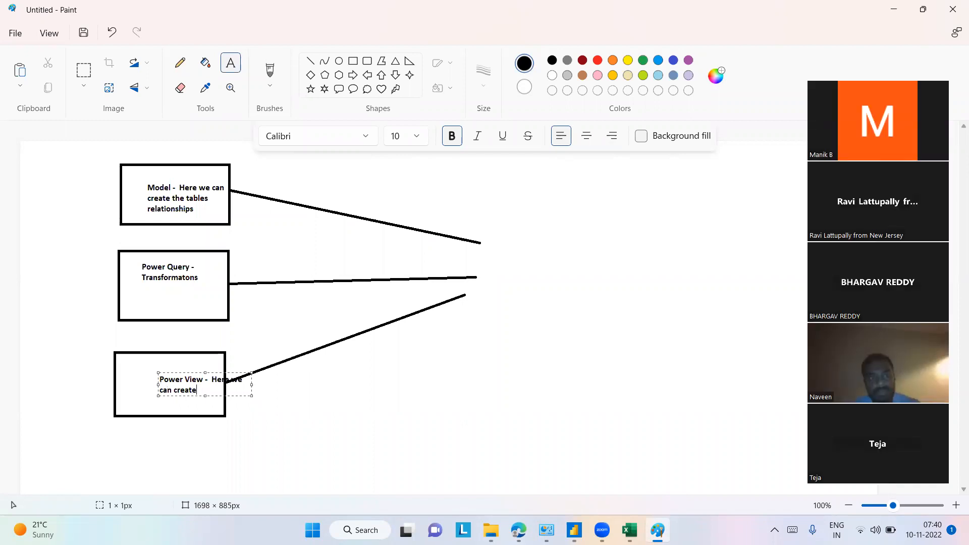
pyautogui.write('the ')
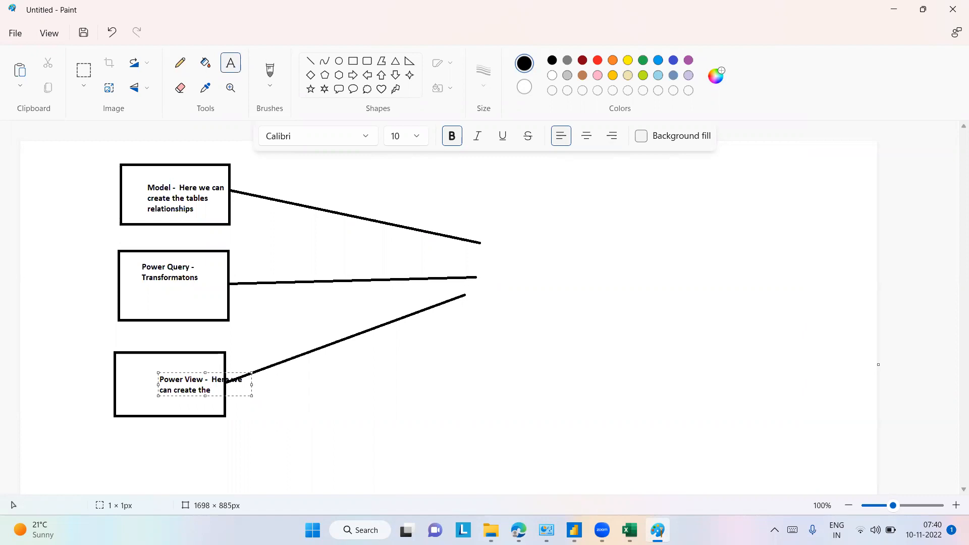
pyautogui.write('Visual')
pyautogui.press('BackSpace')
pyautogui.write('and reports')
pyautogui.click(501, 259)
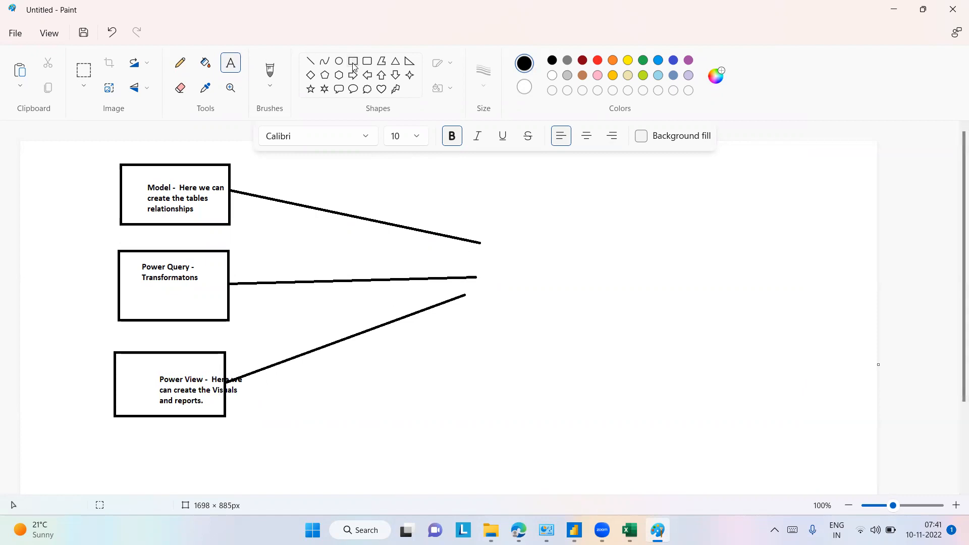
# - Draw a rectangle about 301 × 324 px where the three lines converge and label it "Power Bi Desktop"
pyautogui.click(353, 61)
pyautogui.moveTo(476, 205); pyautogui.dragTo(627, 368)
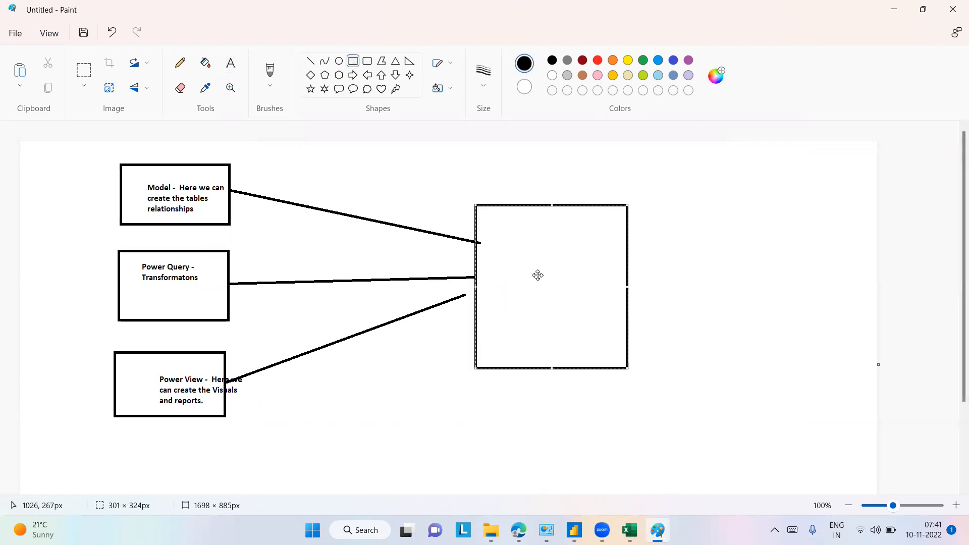
pyautogui.click(226, 71)
pyautogui.click(502, 260)
pyautogui.write('Power Bi Desktop')
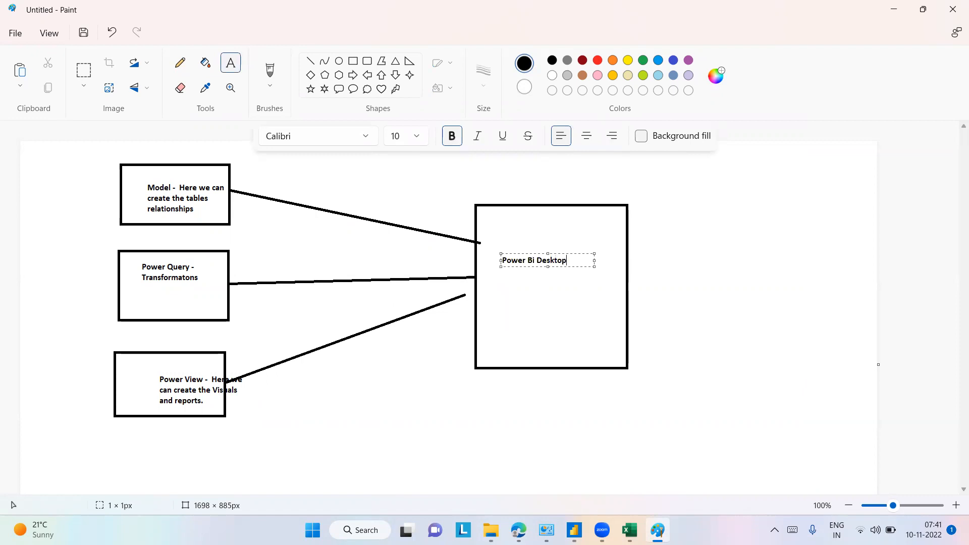
pyautogui.click(756, 235)
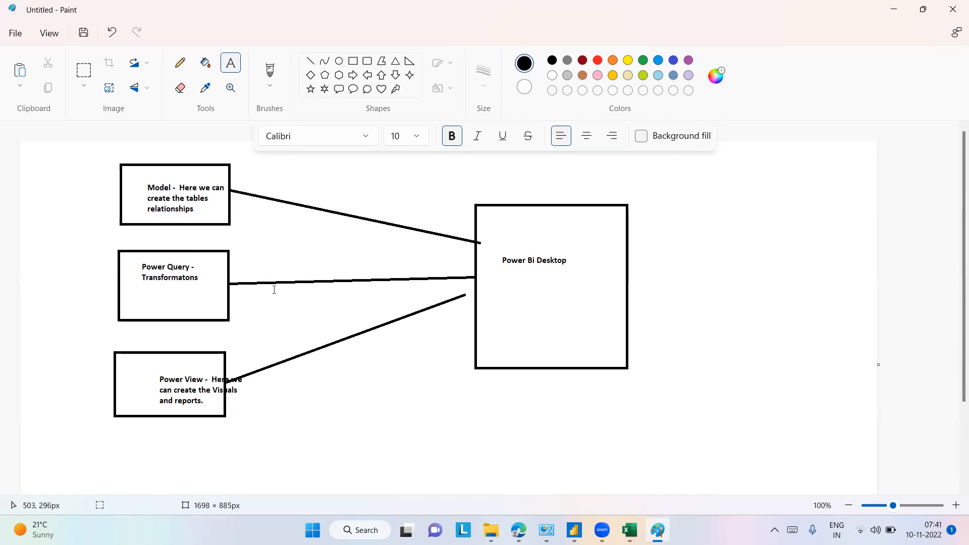
# - Switch to the Power Query Editor, rename the Table query as DimProducts, apply the changes and return to the Power BI Desktop model
pyautogui.moveTo(574, 530)
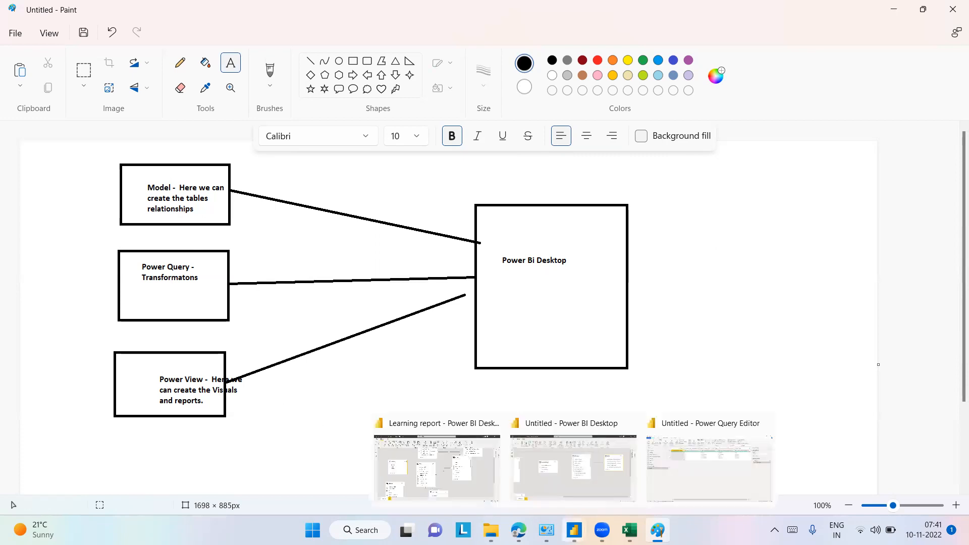
pyautogui.click(687, 460)
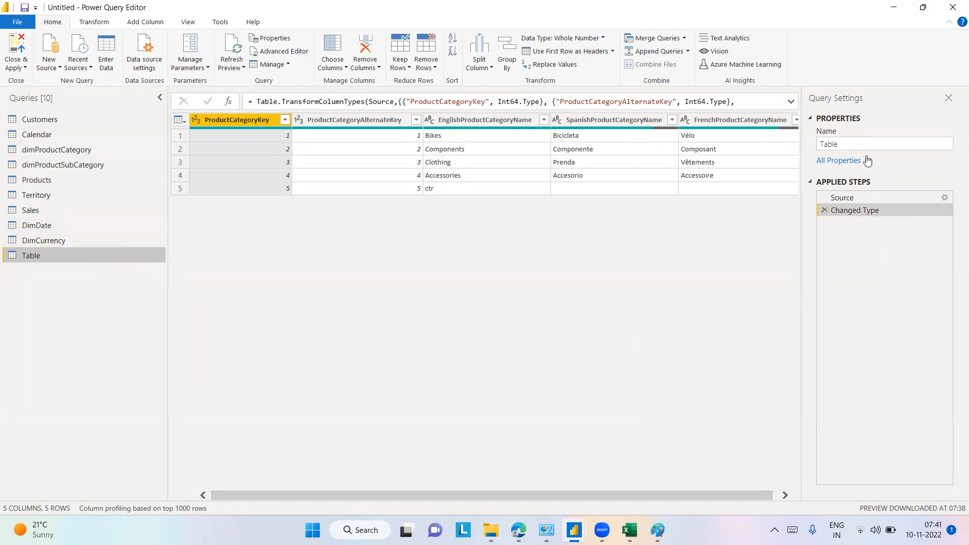
pyautogui.doubleClick(850, 144)
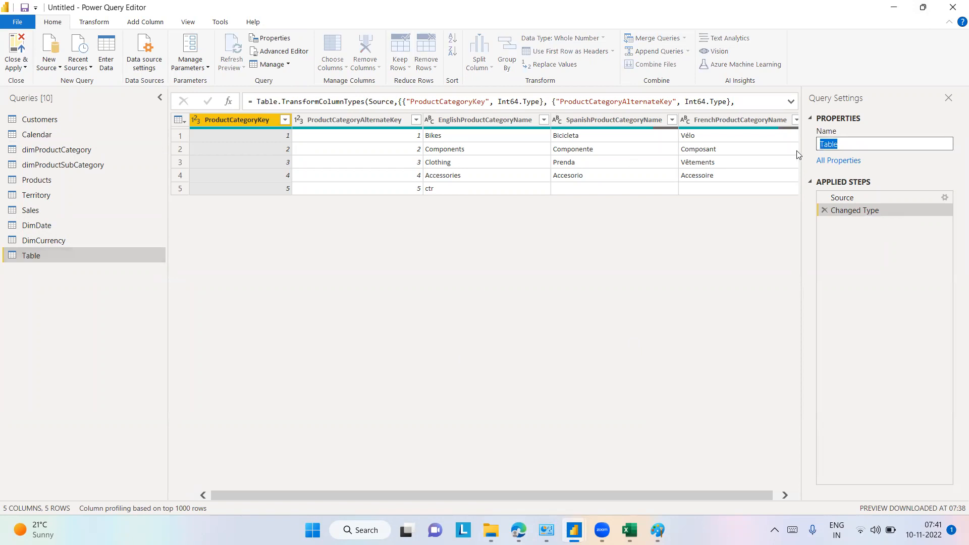
pyautogui.write('DimProducts')
pyautogui.click(25, 62)
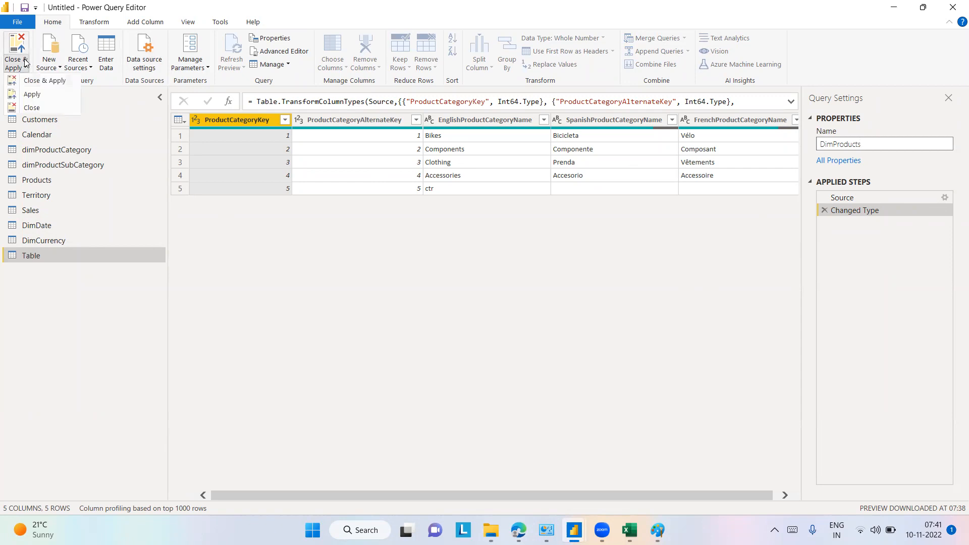
pyautogui.click(42, 81)
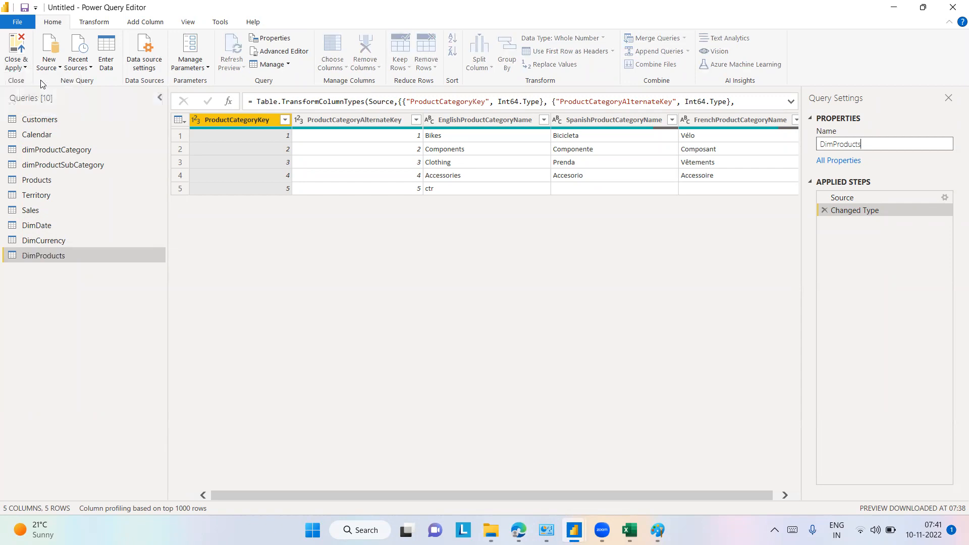
pyautogui.hotkey('alt', 'Tab')
pyautogui.hotkey('alt', 'Tab')
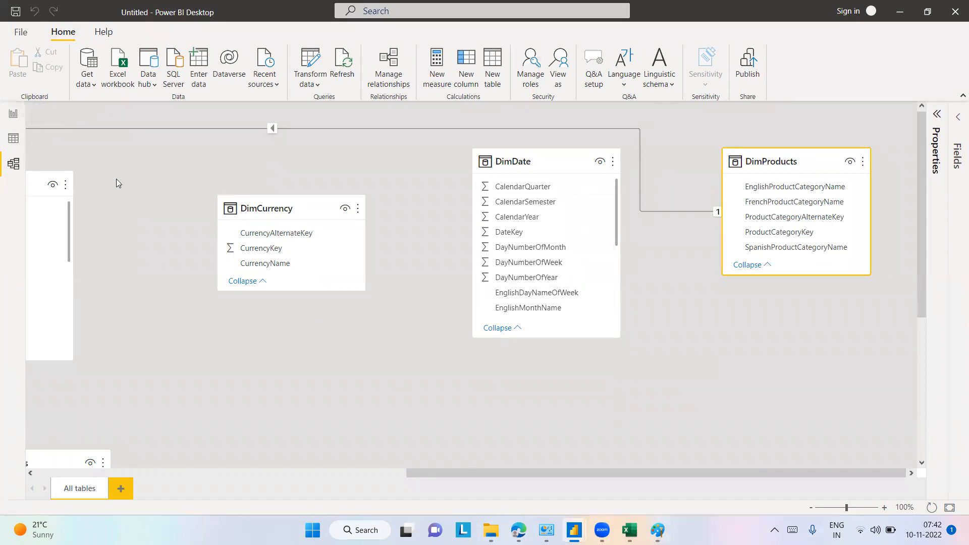
# - Extend the Customers table card downward in the model diagram to display all its fields, including YearlyIncome
pyautogui.click(16, 161)
pyautogui.moveTo(651, 474); pyautogui.dragTo(347, 468)
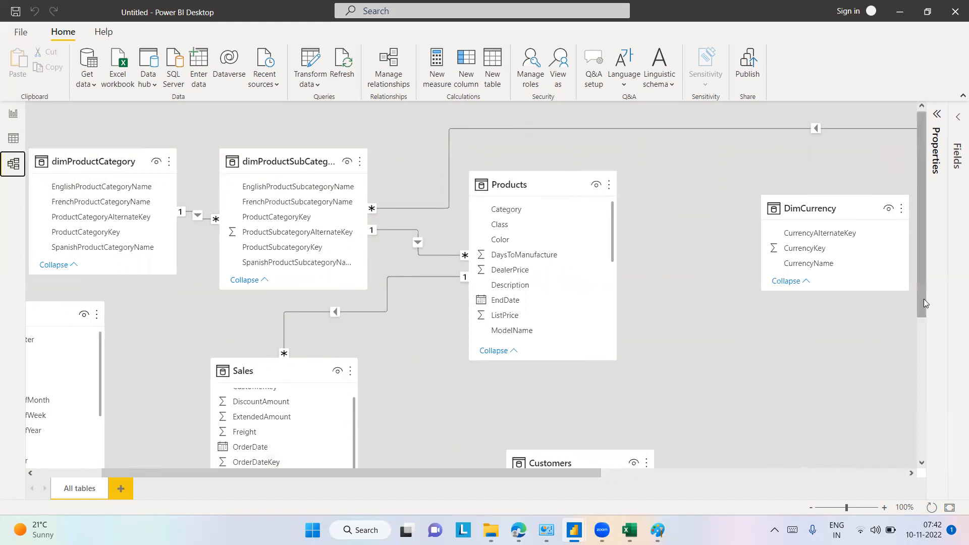
pyautogui.moveTo(924, 296); pyautogui.dragTo(920, 435)
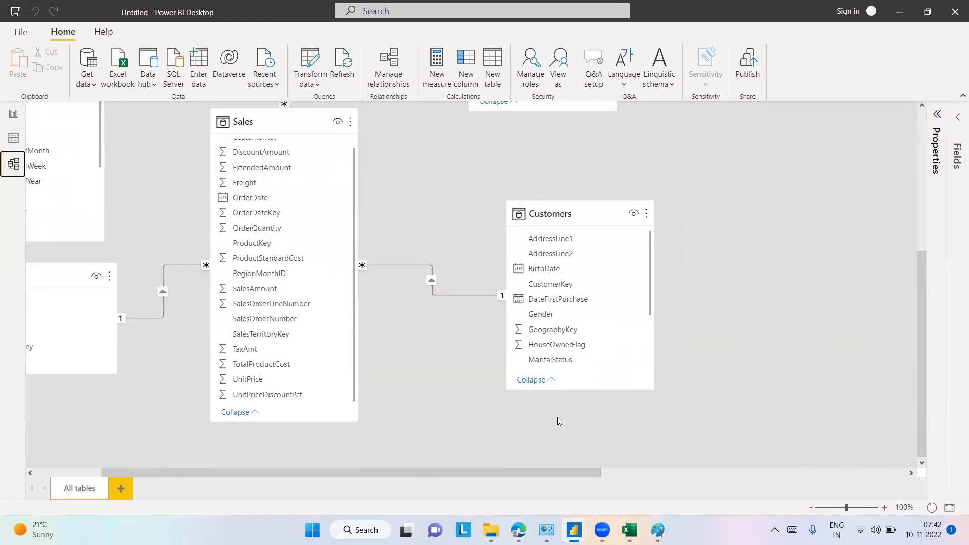
pyautogui.moveTo(567, 389); pyautogui.dragTo(574, 503)
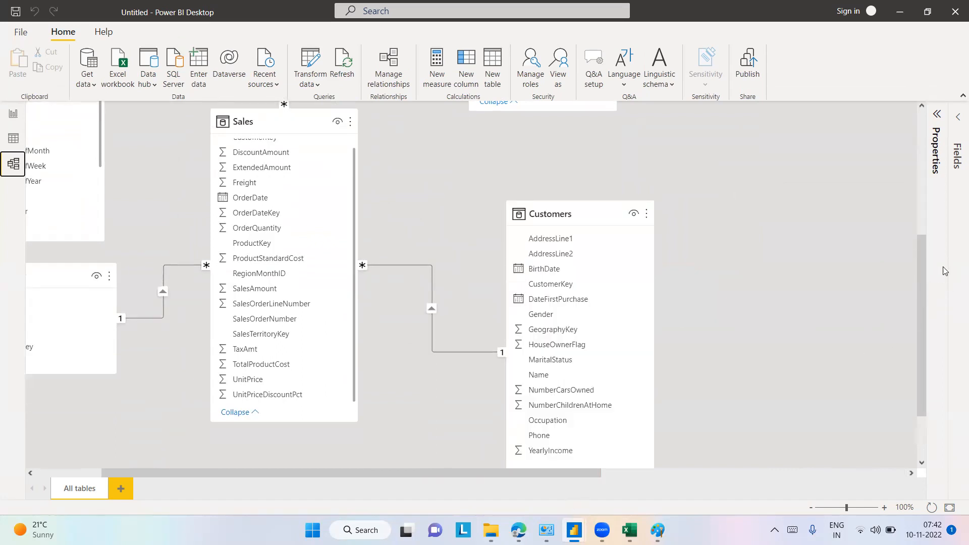
pyautogui.moveTo(921, 276); pyautogui.dragTo(921, 319)
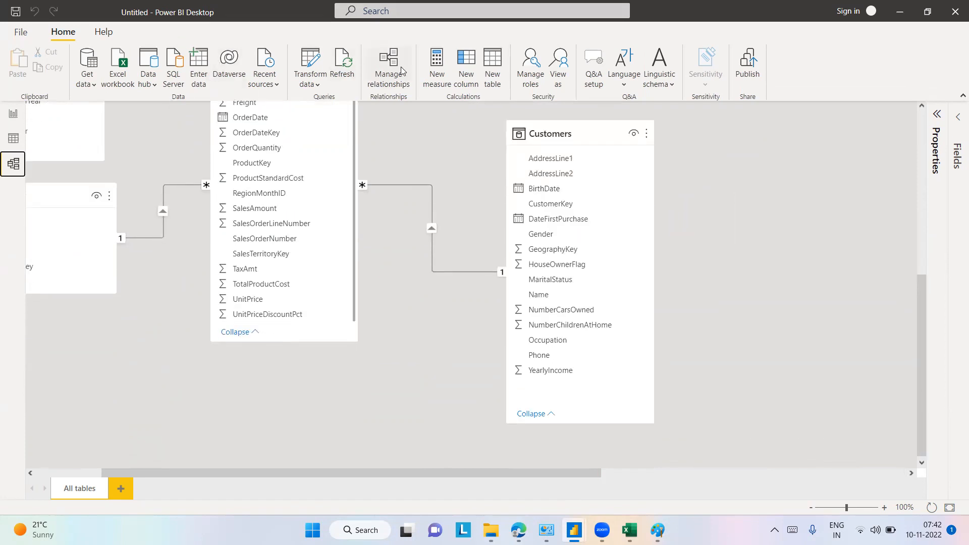
# - Open the Power Query Editor and look through the queries from Customers through Territory
pyautogui.click(310, 85)
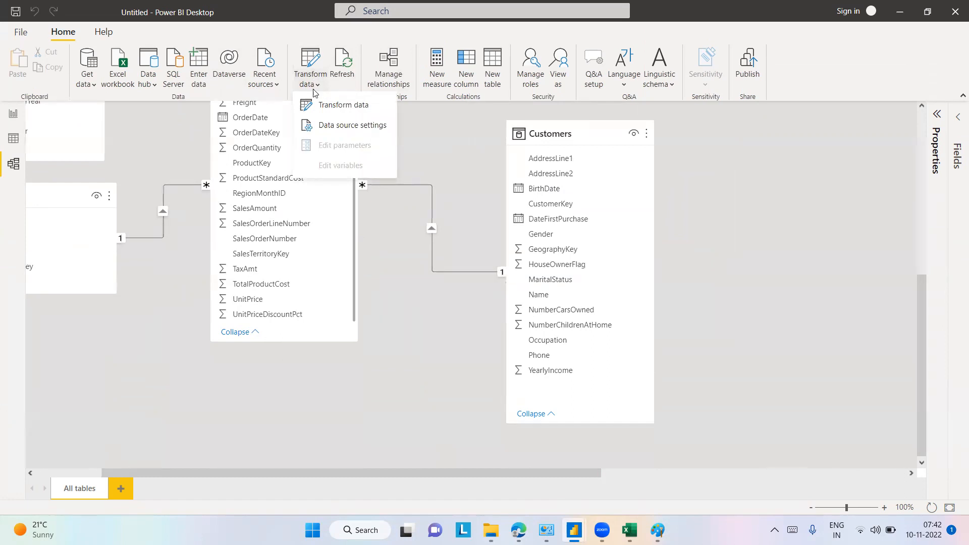
pyautogui.click(329, 107)
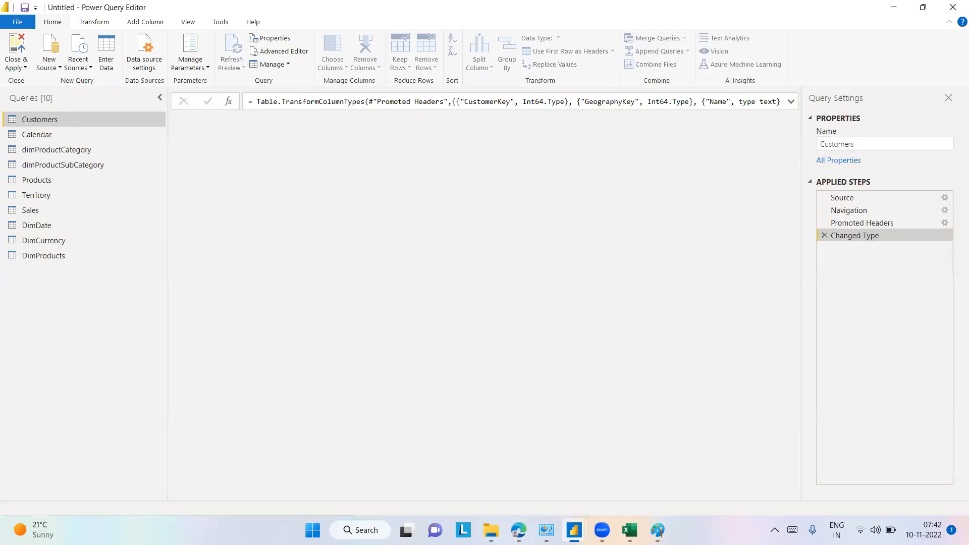
pyautogui.moveTo(574, 530)
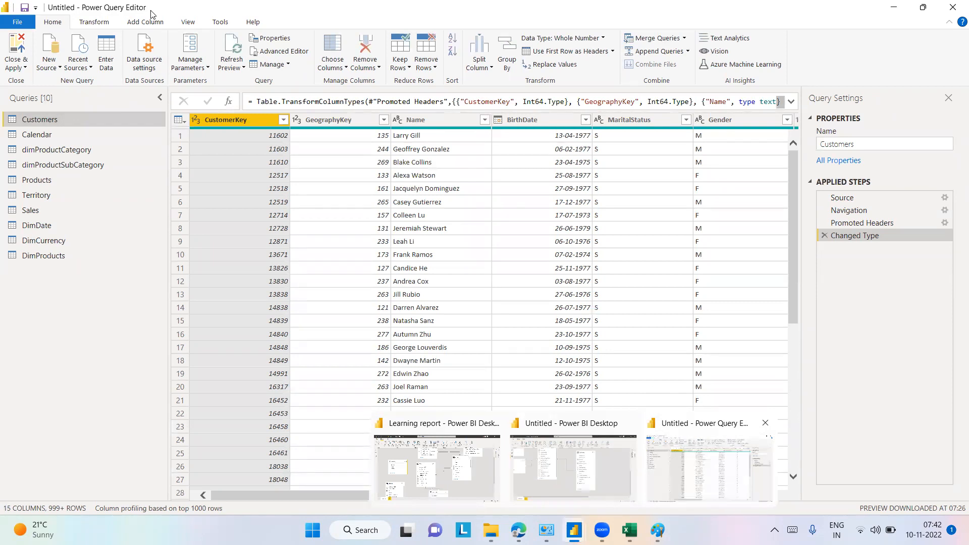
pyautogui.click(47, 135)
pyautogui.click(55, 150)
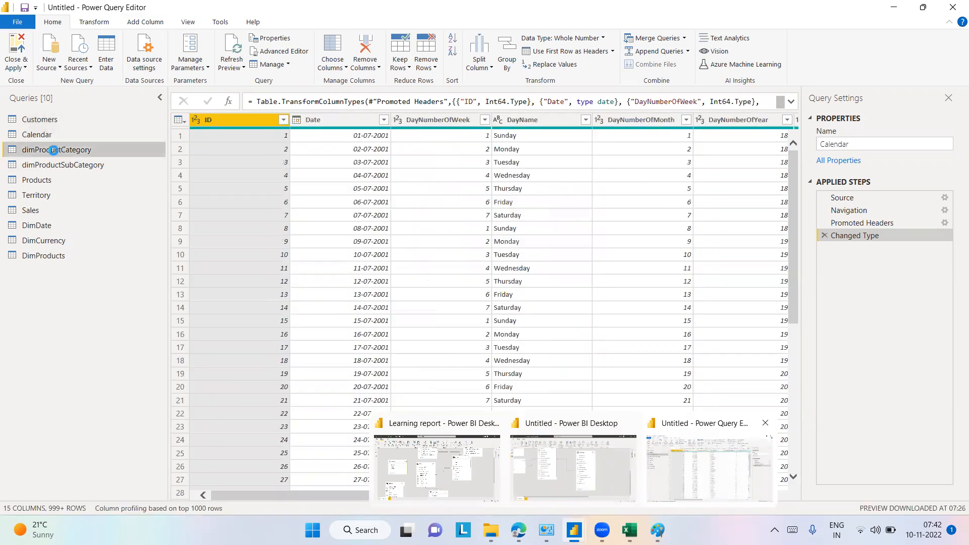
pyautogui.click(56, 166)
pyautogui.click(44, 180)
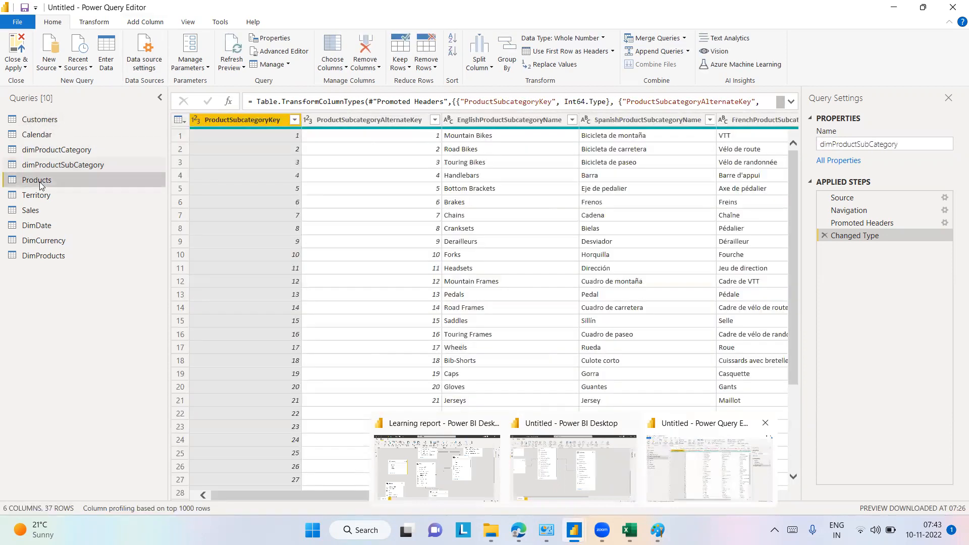
pyautogui.click(38, 196)
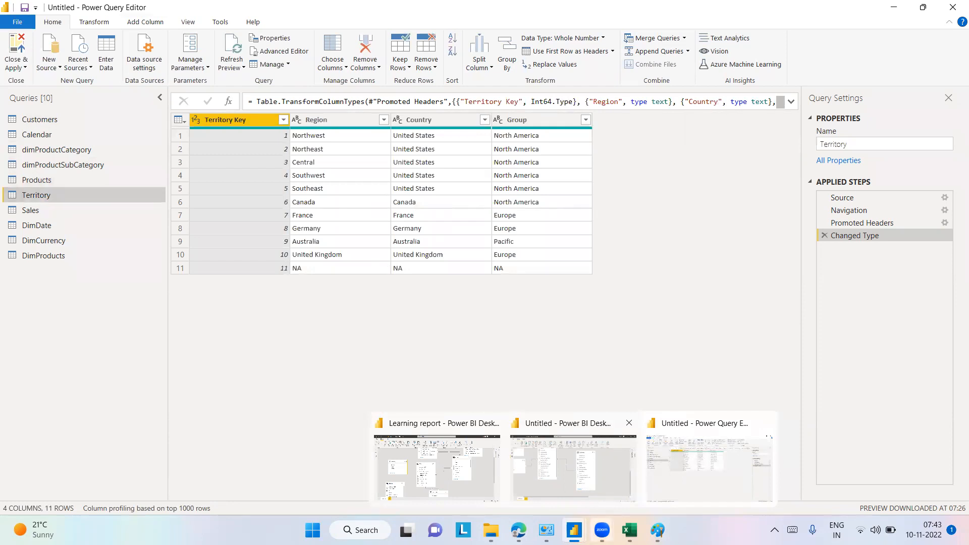
pyautogui.click(574, 530)
pyautogui.click(574, 530)
pyautogui.click(574, 529)
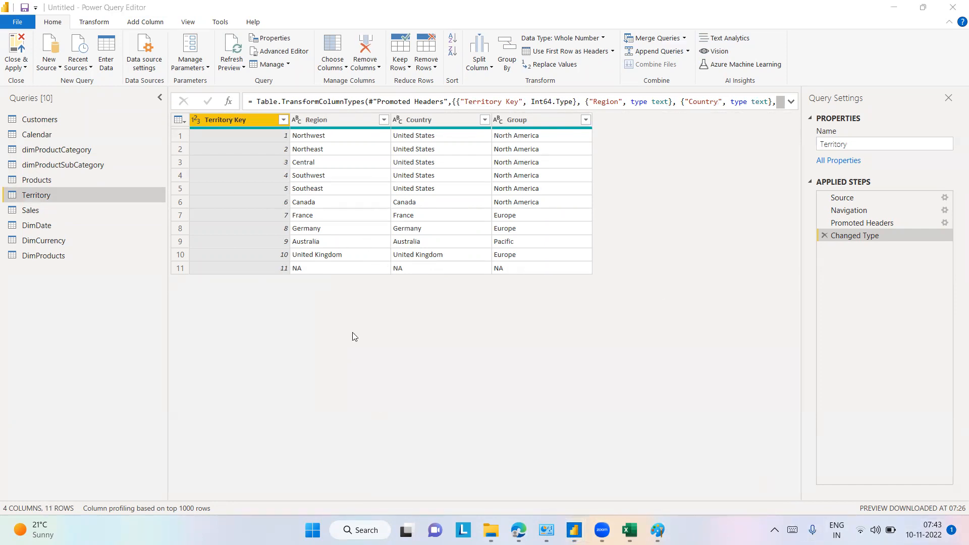
# - Review the Customers query's columns and view the column removal options for GeographyKey
pyautogui.click(46, 122)
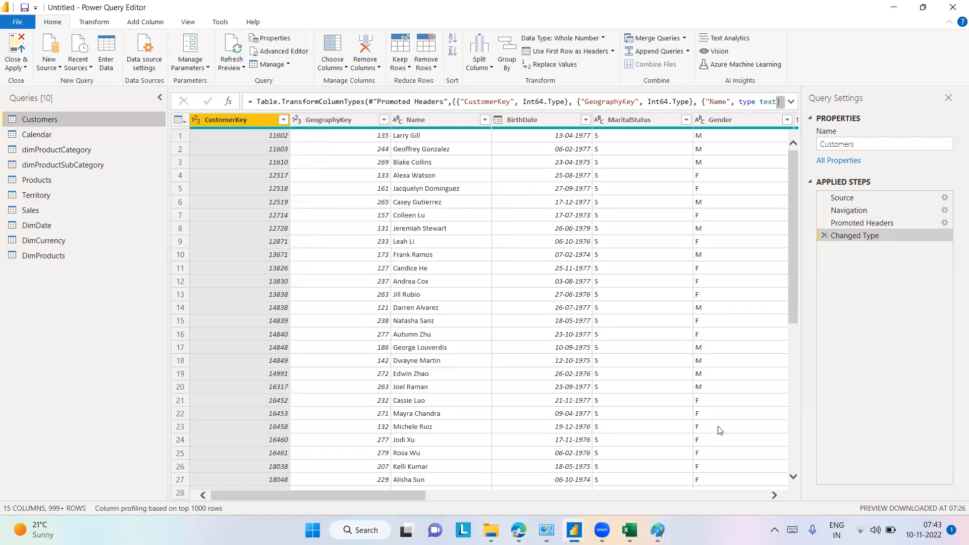
pyautogui.moveTo(407, 496); pyautogui.dragTo(434, 480)
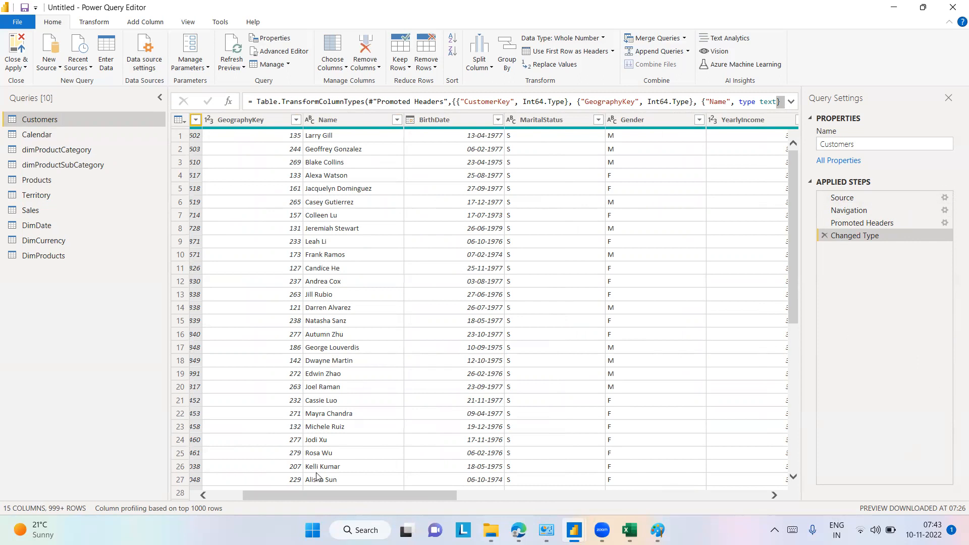
pyautogui.moveTo(314, 494); pyautogui.dragTo(180, 503)
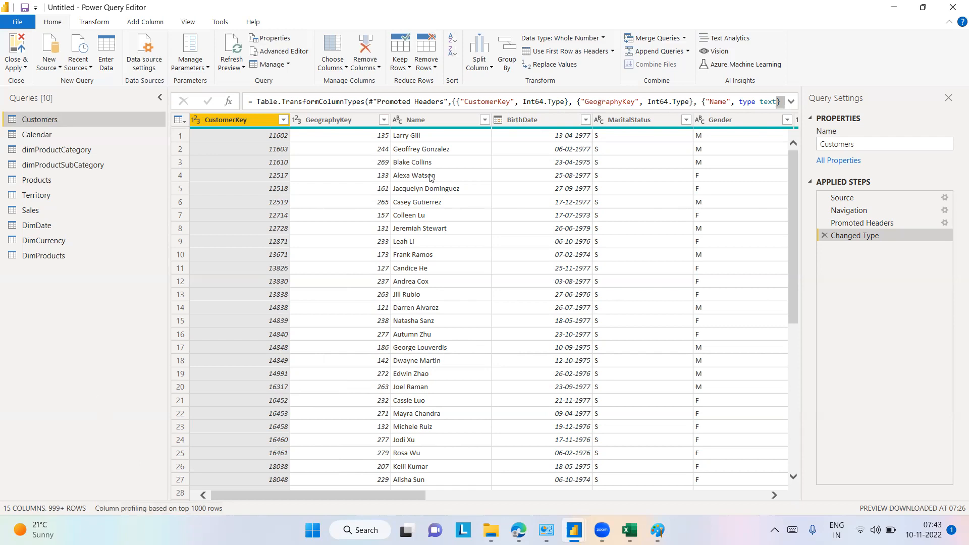
pyautogui.click(326, 120)
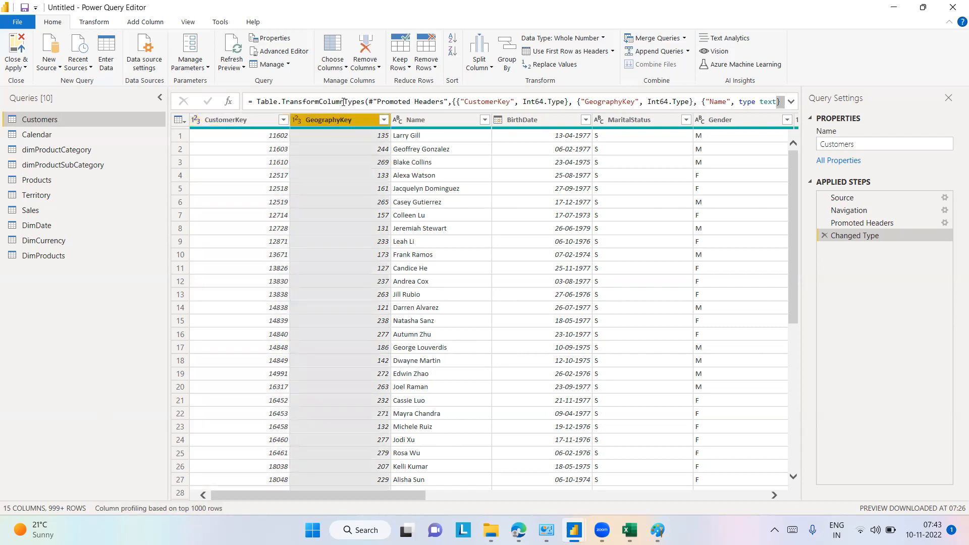
pyautogui.click(371, 70)
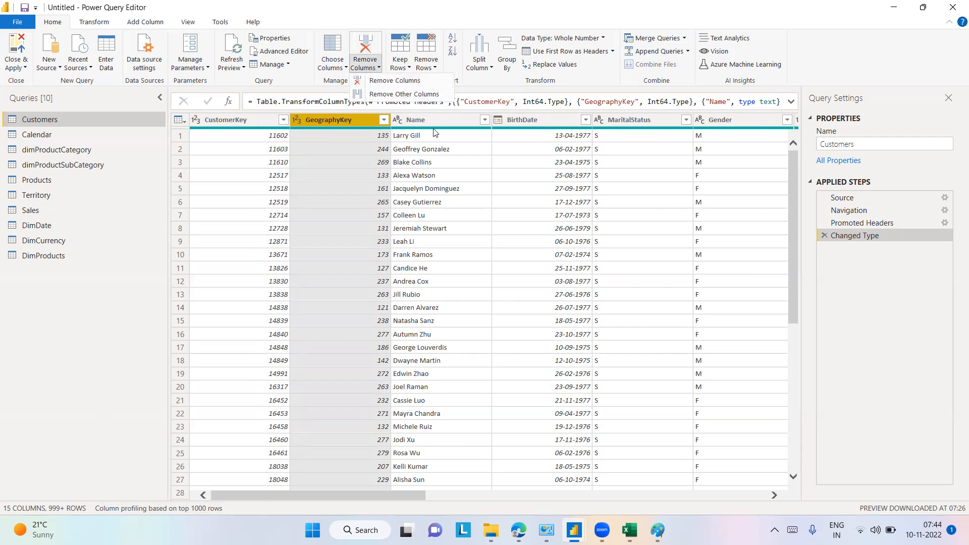
# - Select the adjacent columns from CustomerKey through Name in the Customers query
pyautogui.click(236, 124)
pyautogui.click(236, 123)
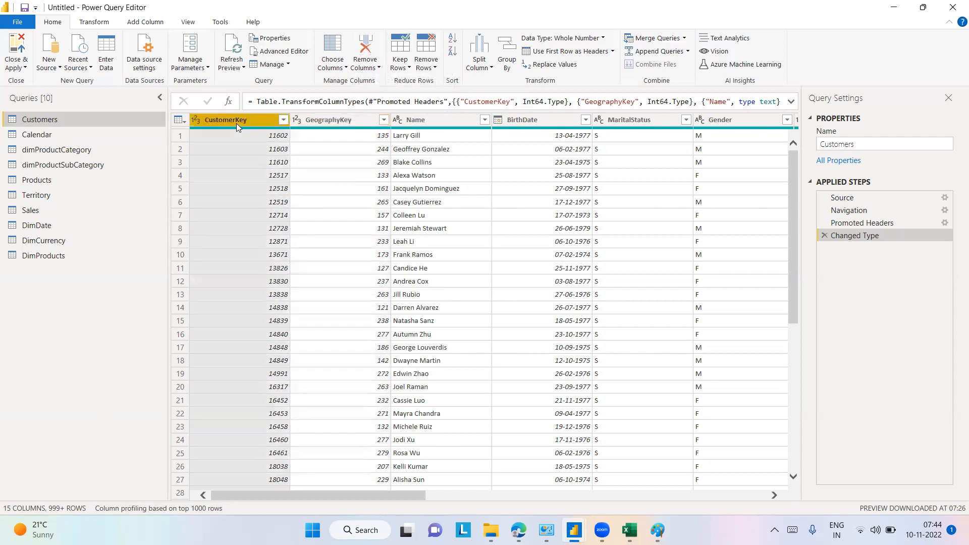
pyautogui.keyDown('shift'); pyautogui.click(423, 123); pyautogui.keyUp('shift')
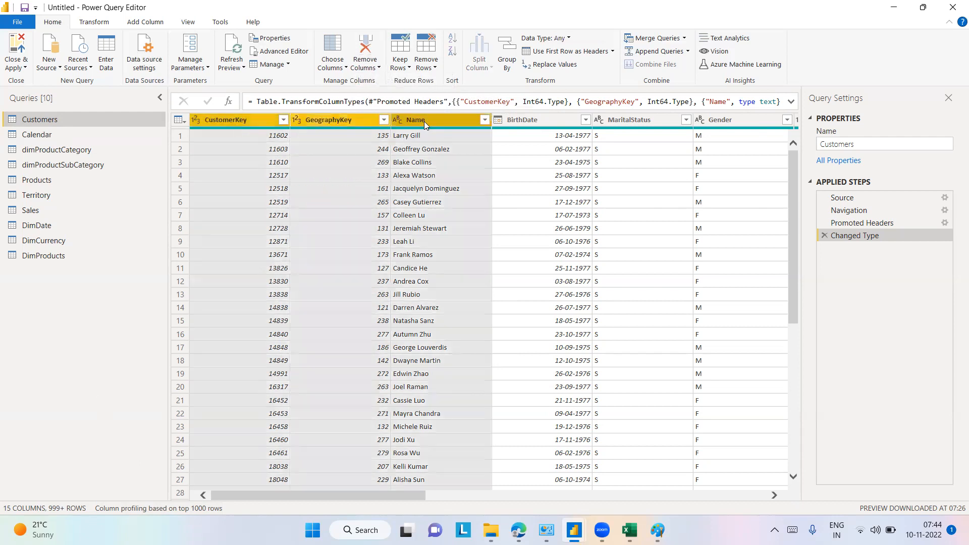
# - Select only the CustomerKey, Name and BirthDate columns together and view the column removal options for them
pyautogui.click(236, 119)
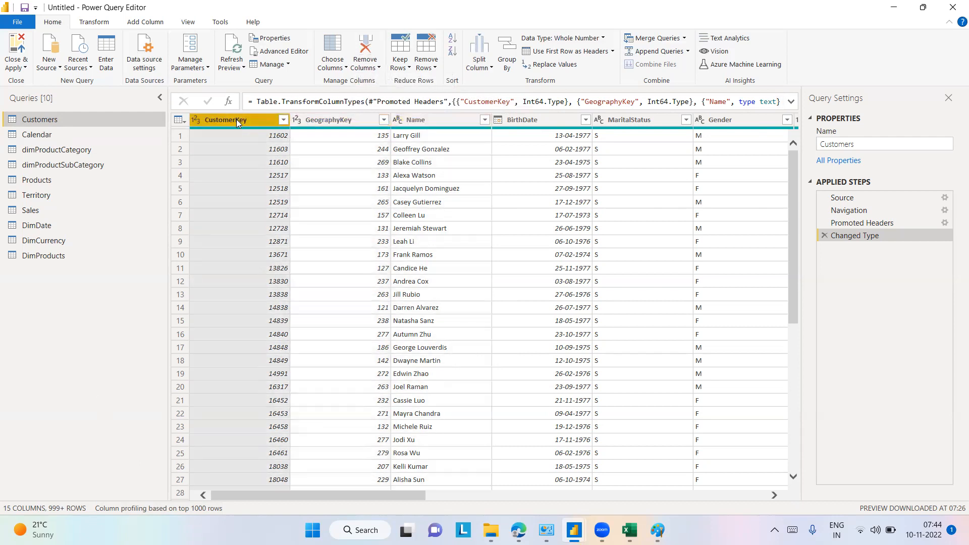
pyautogui.keyDown('ctrl'); pyautogui.click(418, 119); pyautogui.keyUp('ctrl')
pyautogui.keyDown('ctrl'); pyautogui.click(549, 119); pyautogui.keyUp('ctrl')
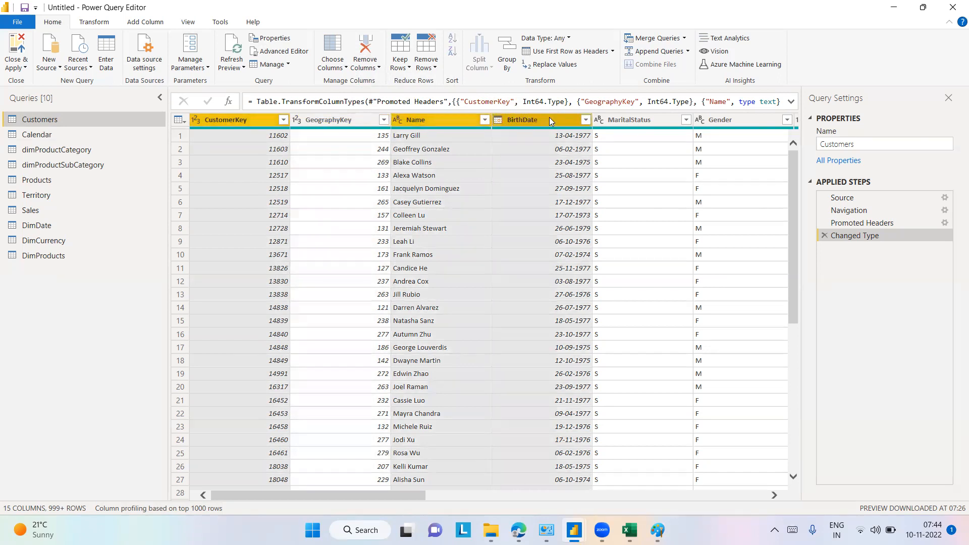
pyautogui.moveTo(380, 491); pyautogui.dragTo(283, 454)
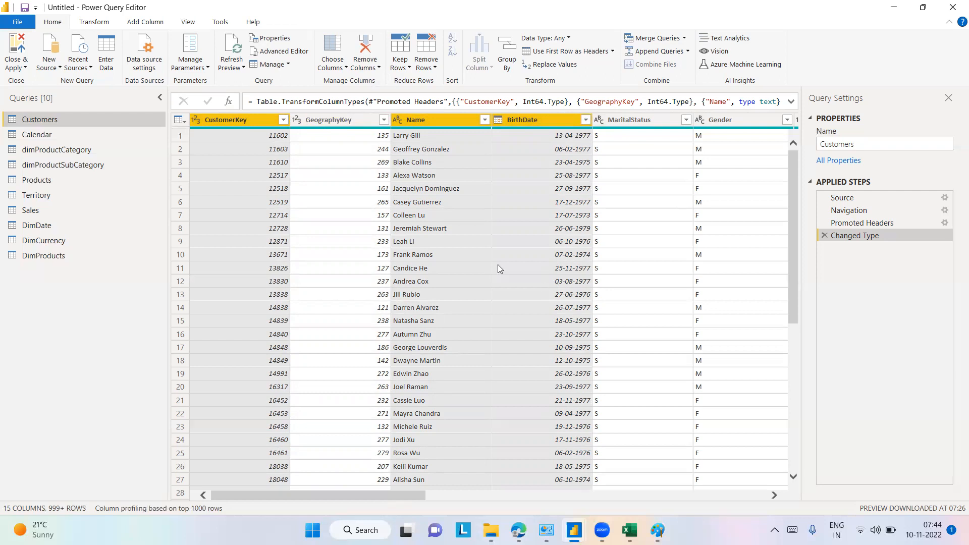
pyautogui.click(370, 68)
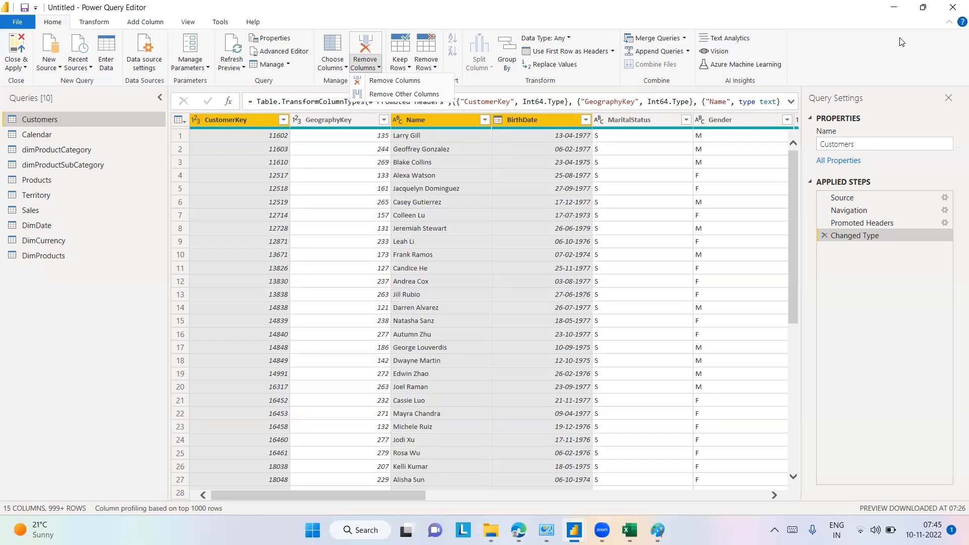
pyautogui.click(896, 313)
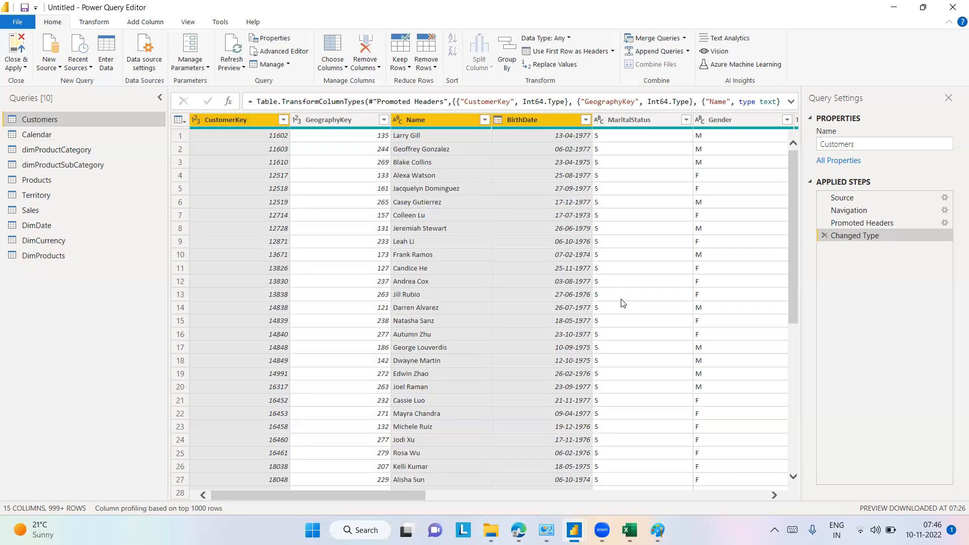
# - Check the data types available for GeographyKey in the Customers query, and remove that column
pyautogui.click(138, 231)
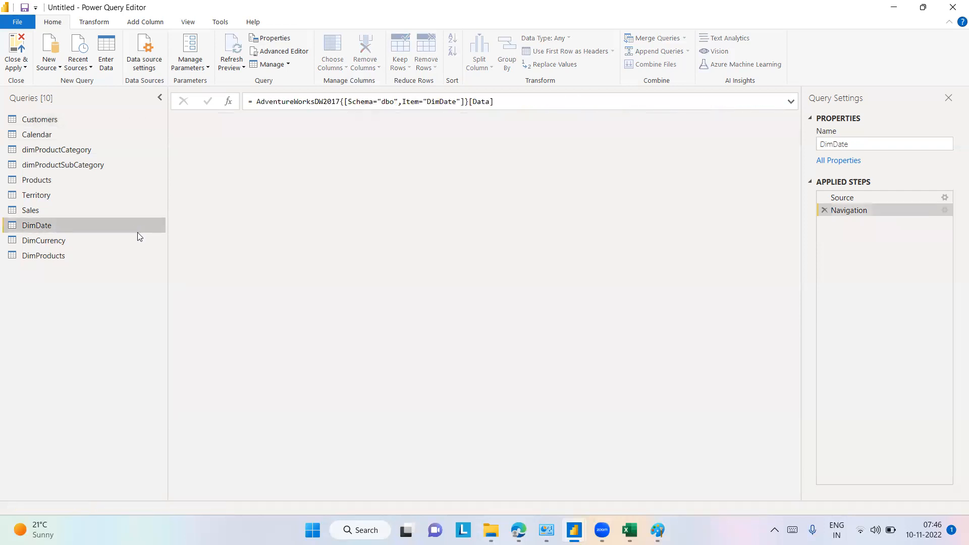
pyautogui.click(38, 122)
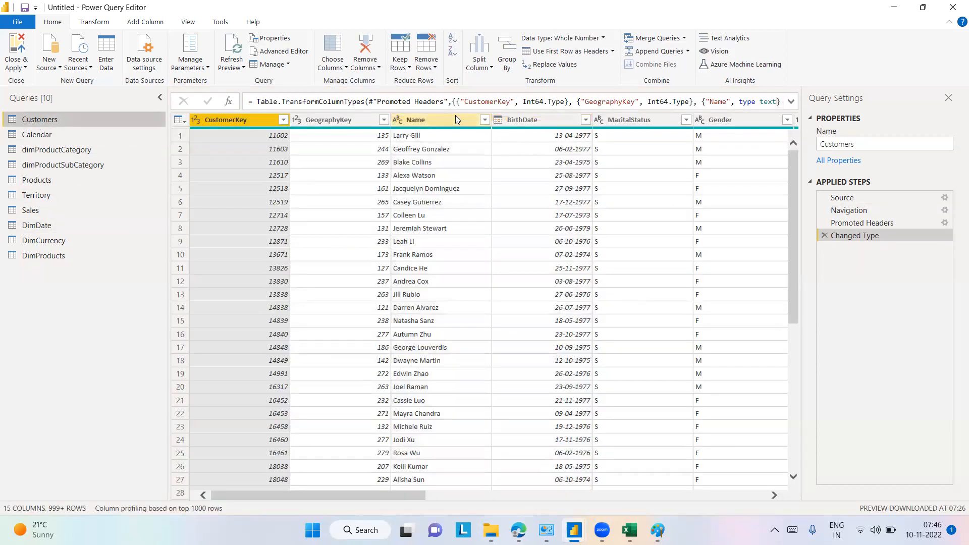
pyautogui.click(342, 117)
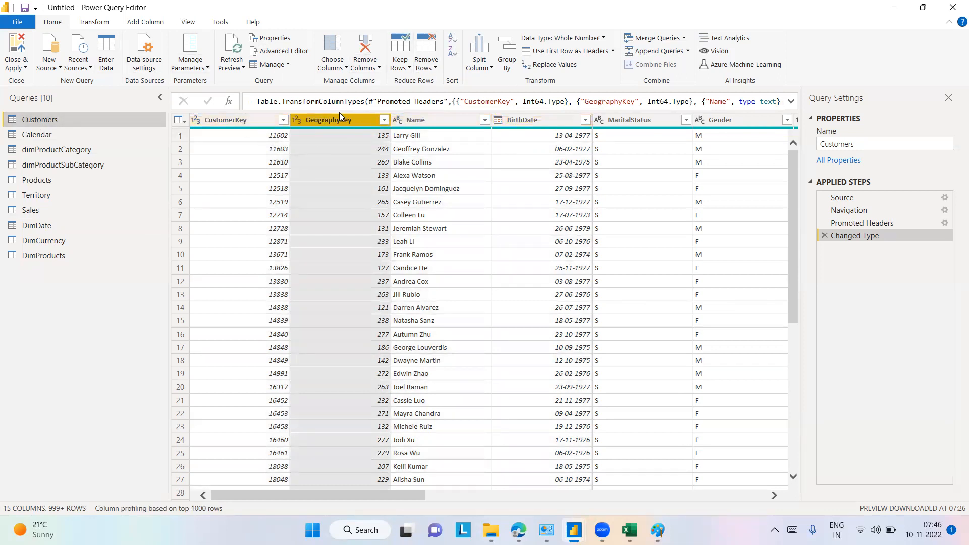
pyautogui.click(605, 40)
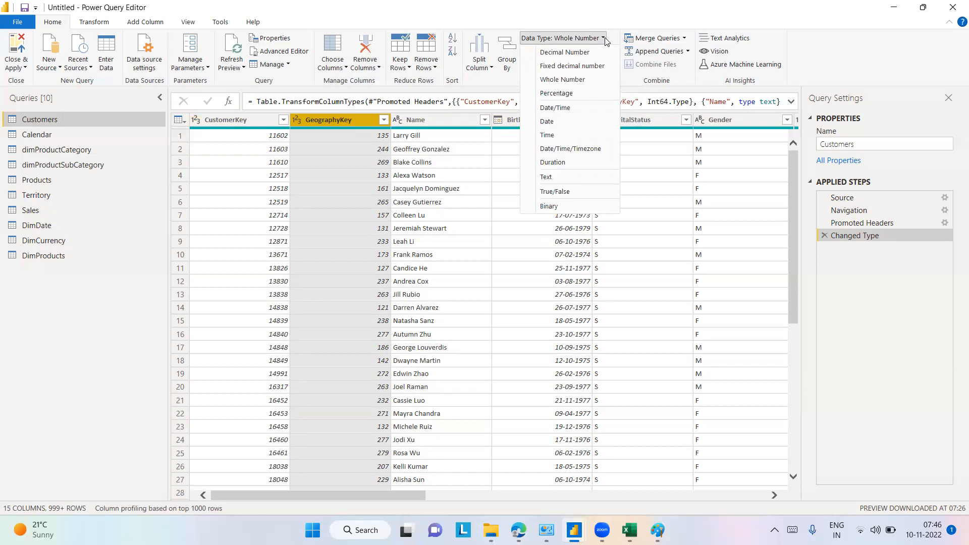
pyautogui.click(851, 64)
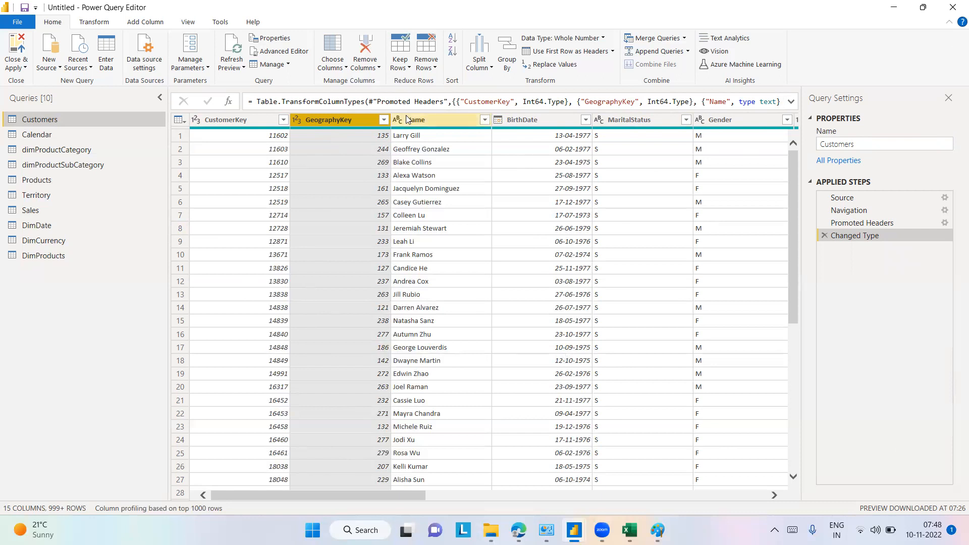
pyautogui.click(377, 68)
pyautogui.click(380, 83)
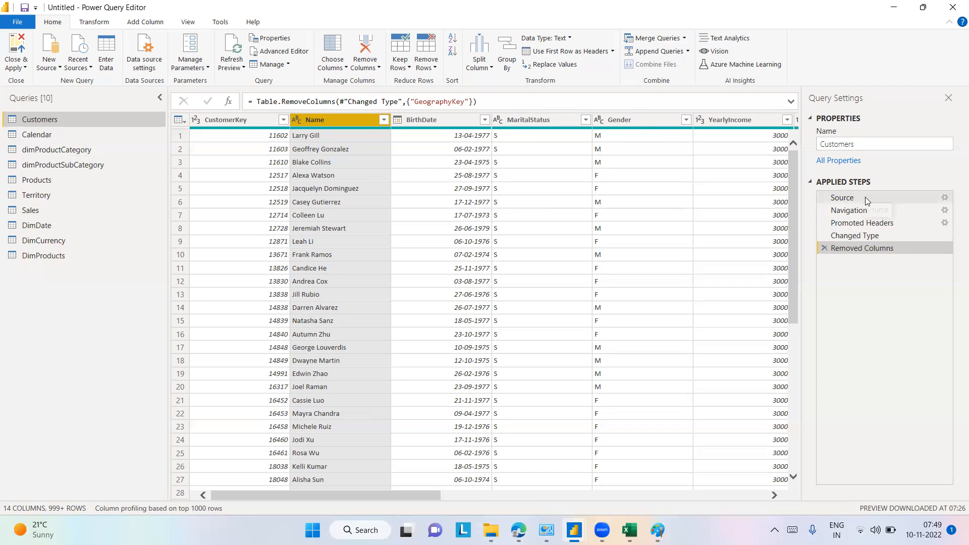
# - Check the Promoted Headers settings in the Customers query and view the options for its Removed Columns step
pyautogui.click(943, 226)
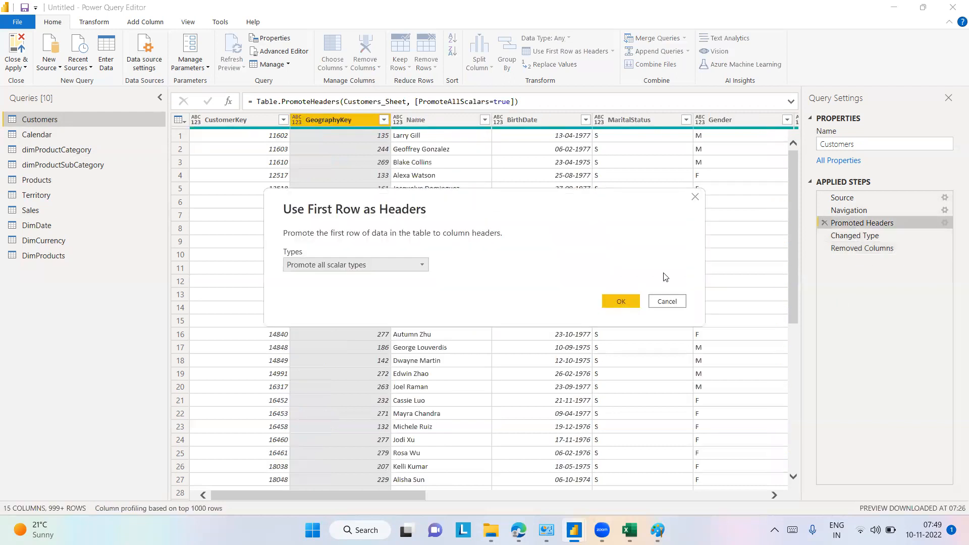
pyautogui.click(668, 301)
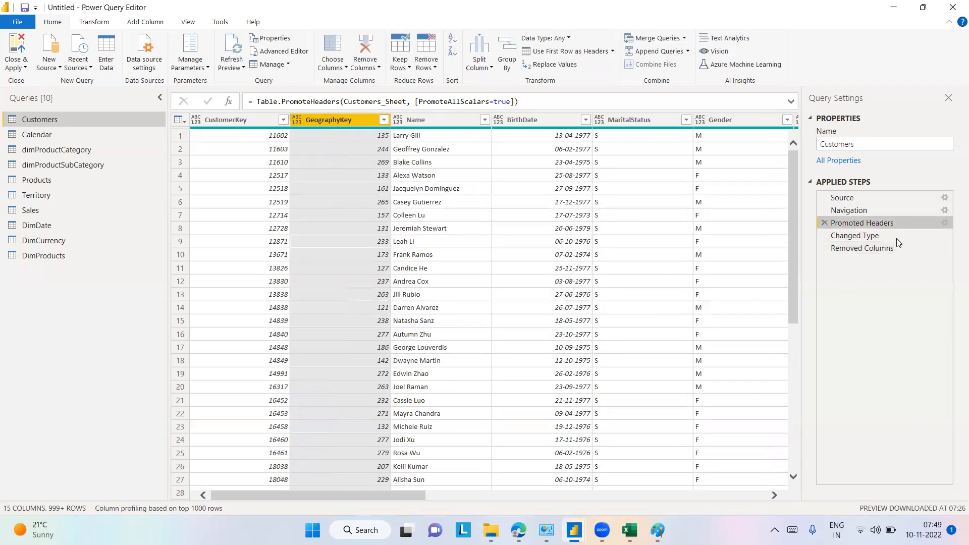
pyautogui.rightClick(872, 249)
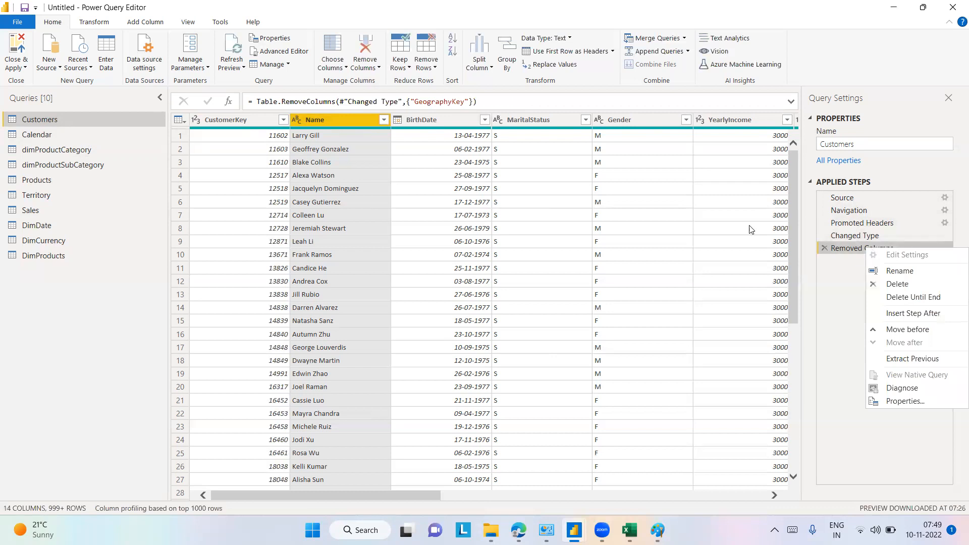
# - Open the Calendar query and view the options available for its Changed Type and Source steps
pyautogui.click(27, 134)
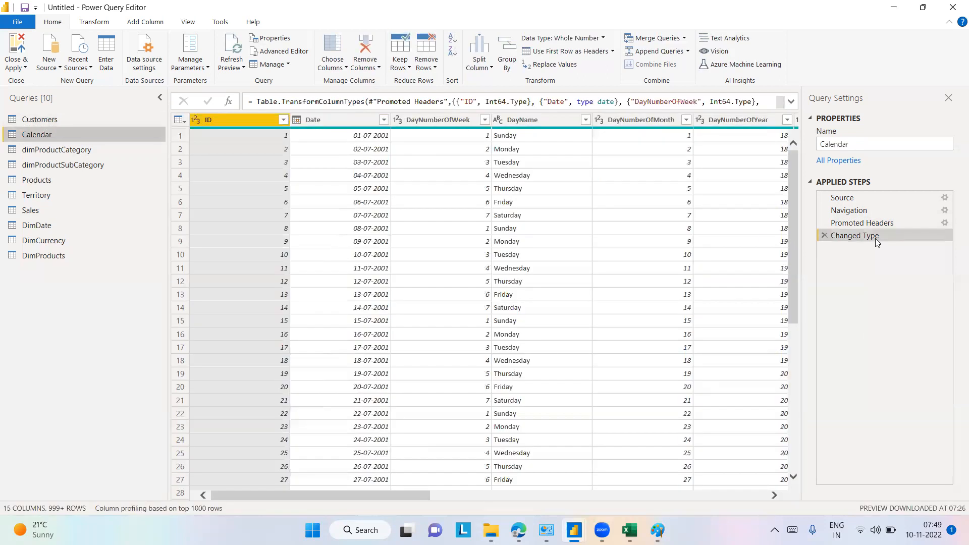
pyautogui.rightClick(848, 235)
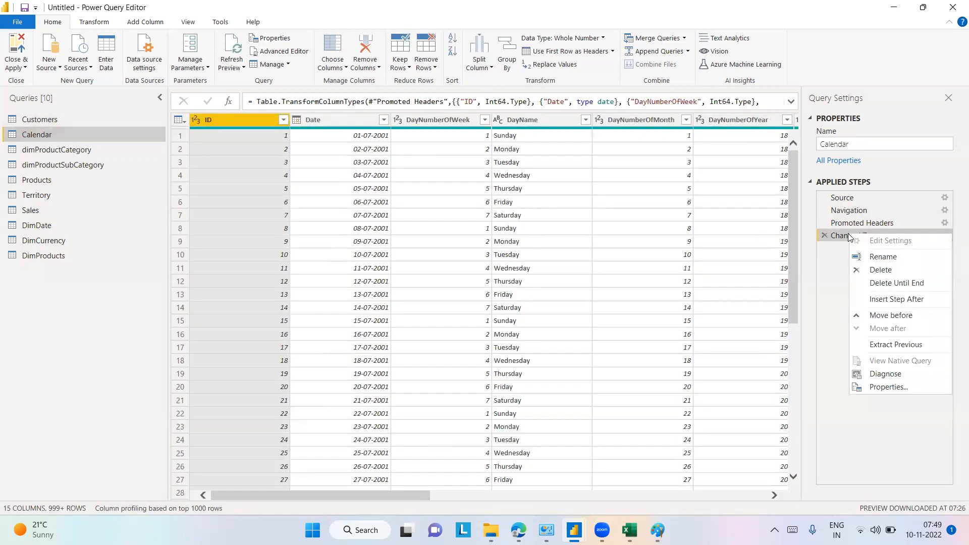
pyautogui.rightClick(841, 199)
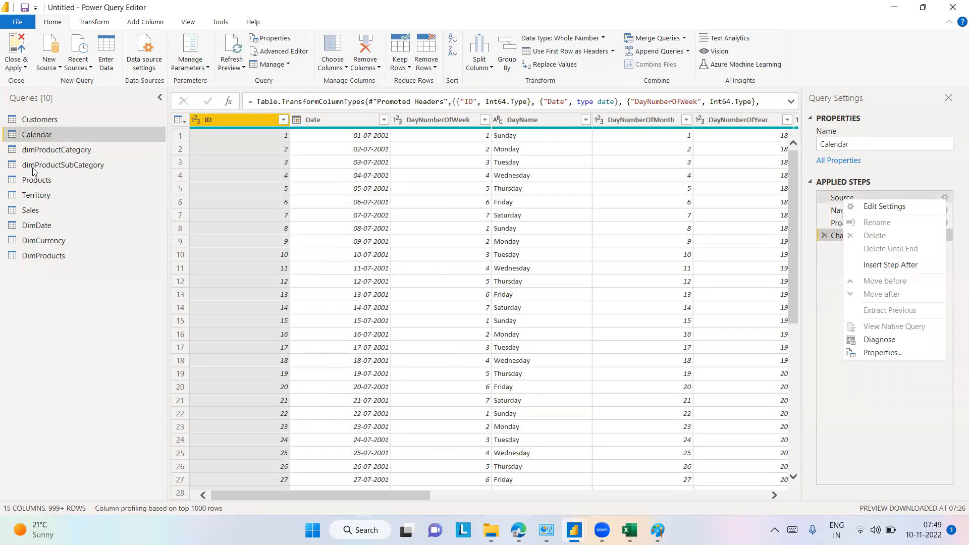
# - Open the Customers query and review which columns can be kept, leaving the column selection unchanged
pyautogui.click(29, 119)
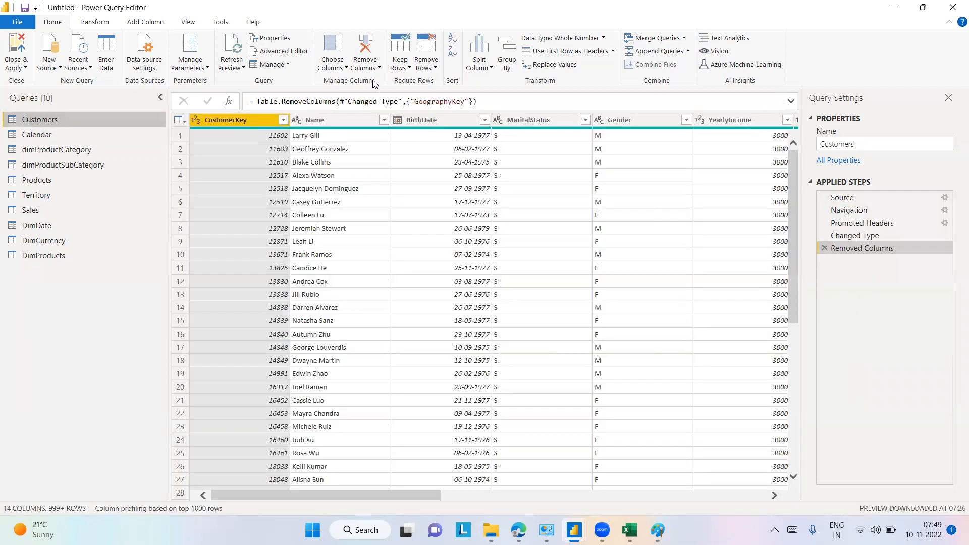
pyautogui.click(329, 71)
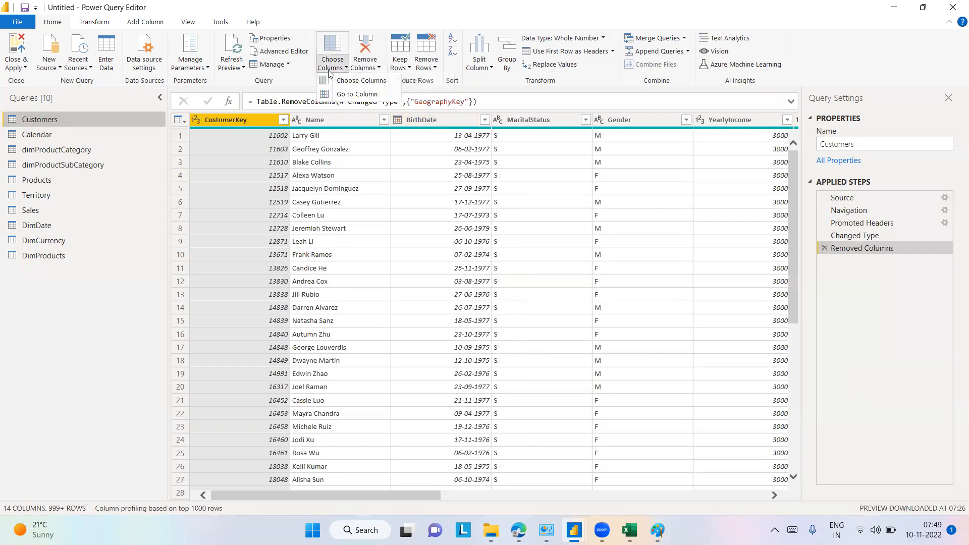
pyautogui.click(353, 83)
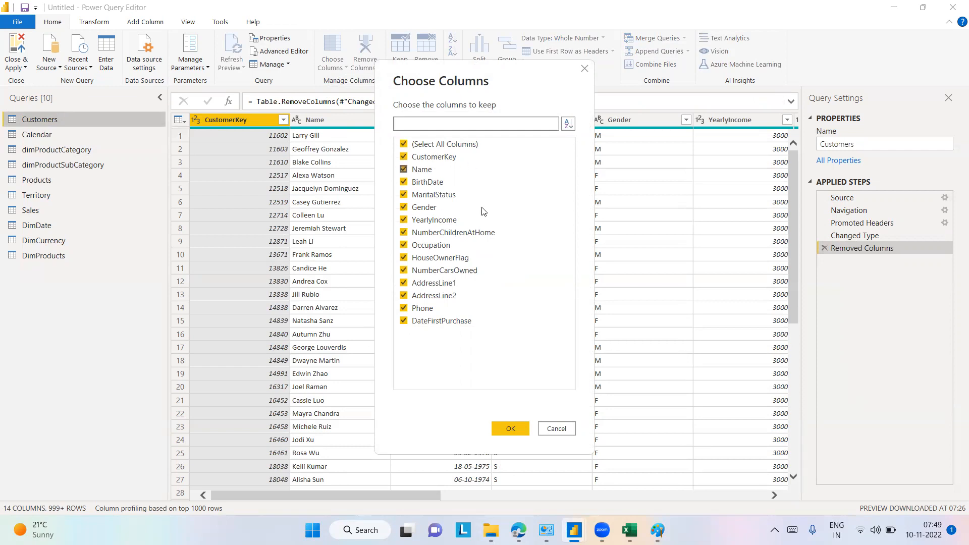
pyautogui.click(585, 70)
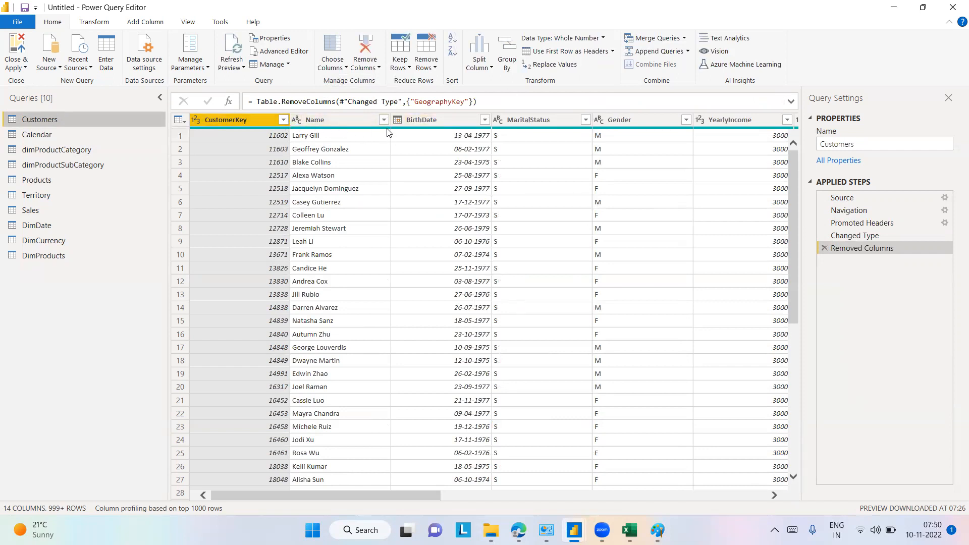
# - View the first-row header conversion options for the Customers query and select its Name column
pyautogui.click(92, 26)
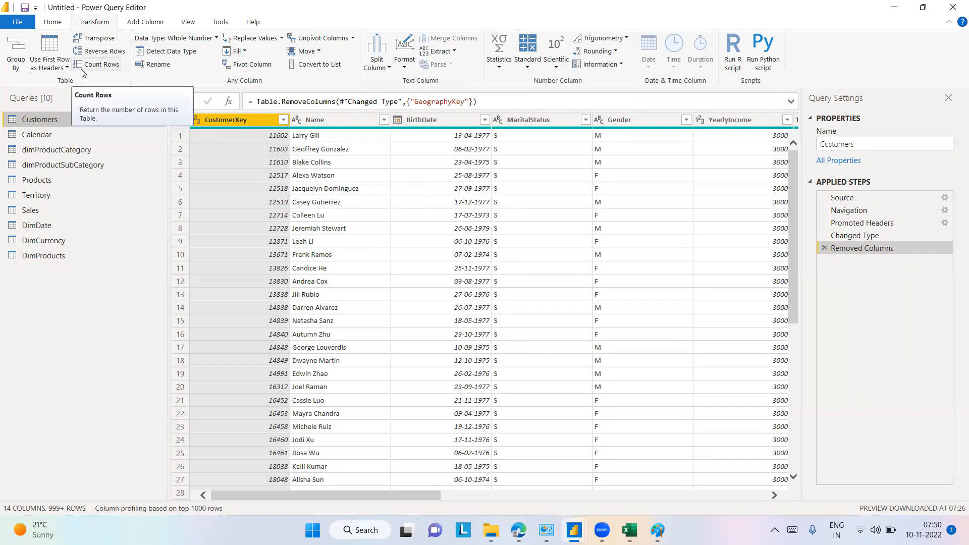
pyautogui.click(57, 69)
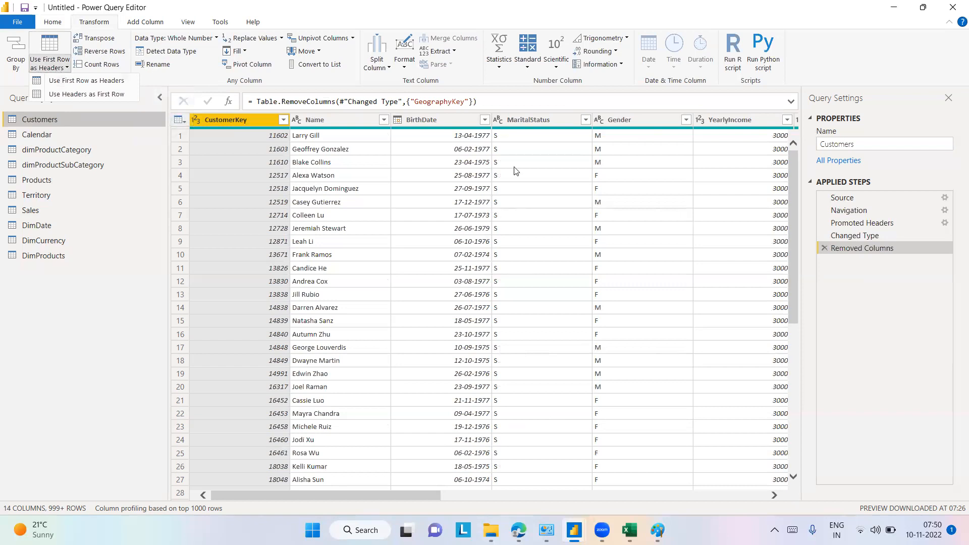
pyautogui.click(867, 44)
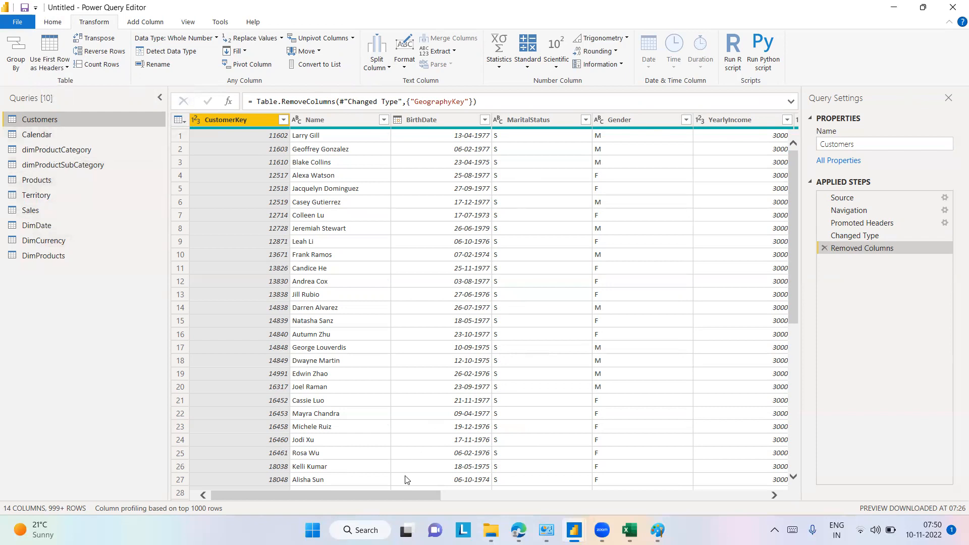
pyautogui.moveTo(400, 495); pyautogui.dragTo(357, 509)
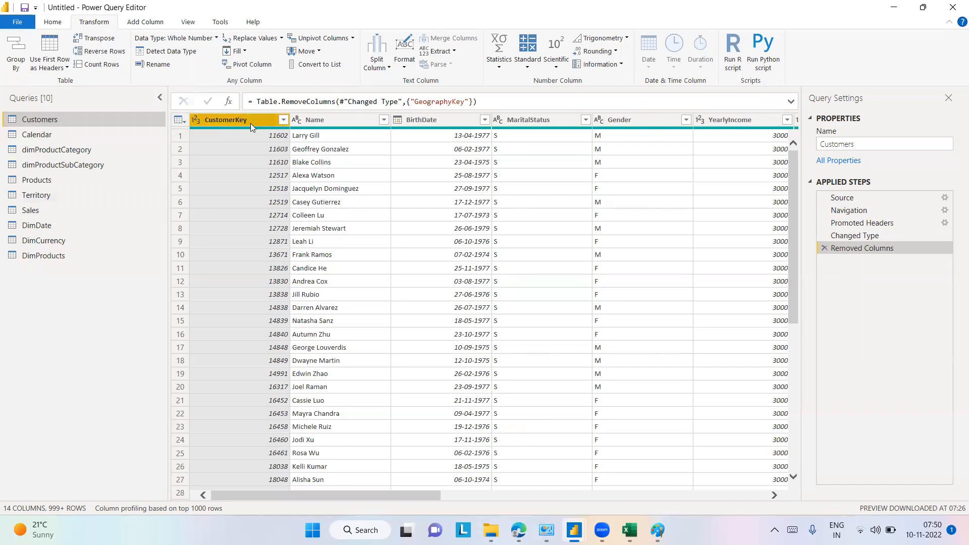
pyautogui.click(333, 120)
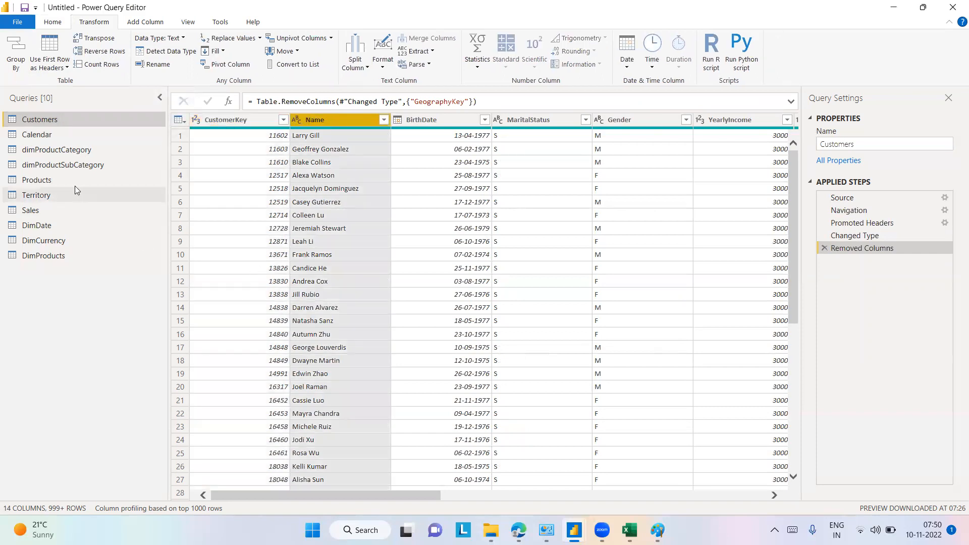
# - Start an advanced Group By on the OrderDate column of the Sales query
pyautogui.click(35, 211)
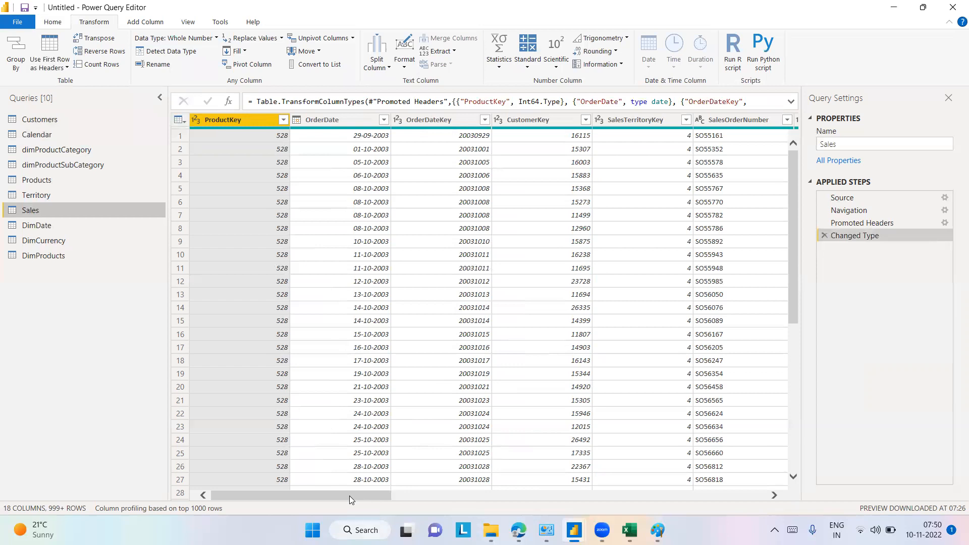
pyautogui.moveTo(349, 495); pyautogui.dragTo(353, 495)
pyautogui.click(349, 120)
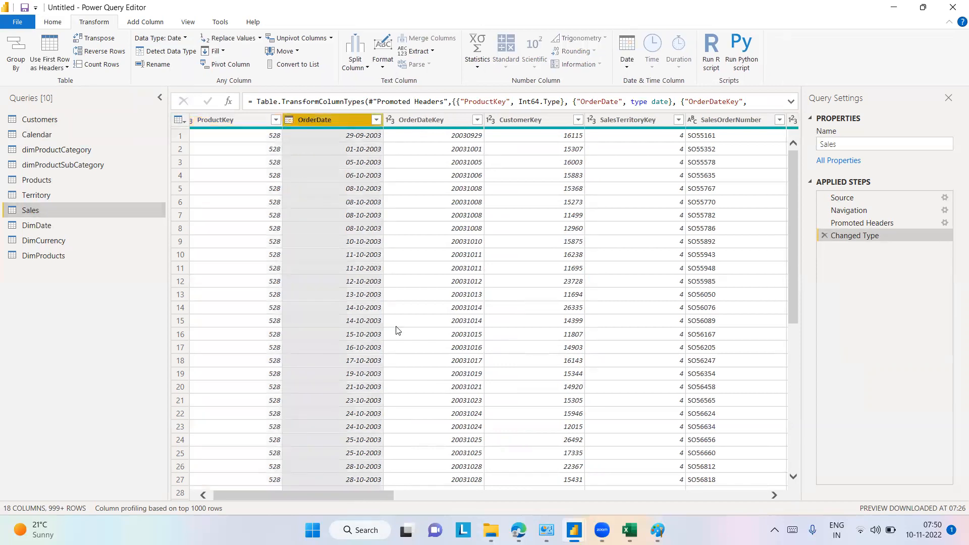
pyautogui.click(15, 50)
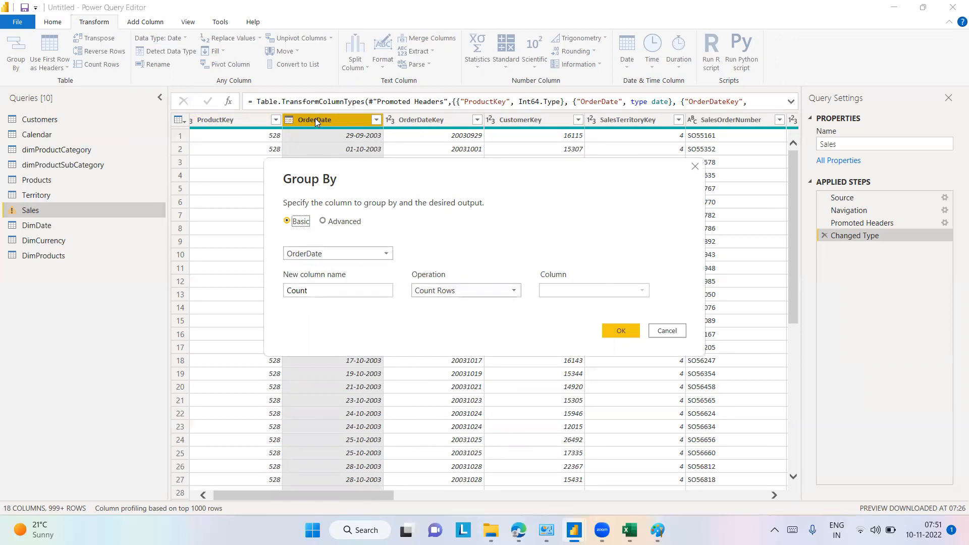
pyautogui.click(386, 254)
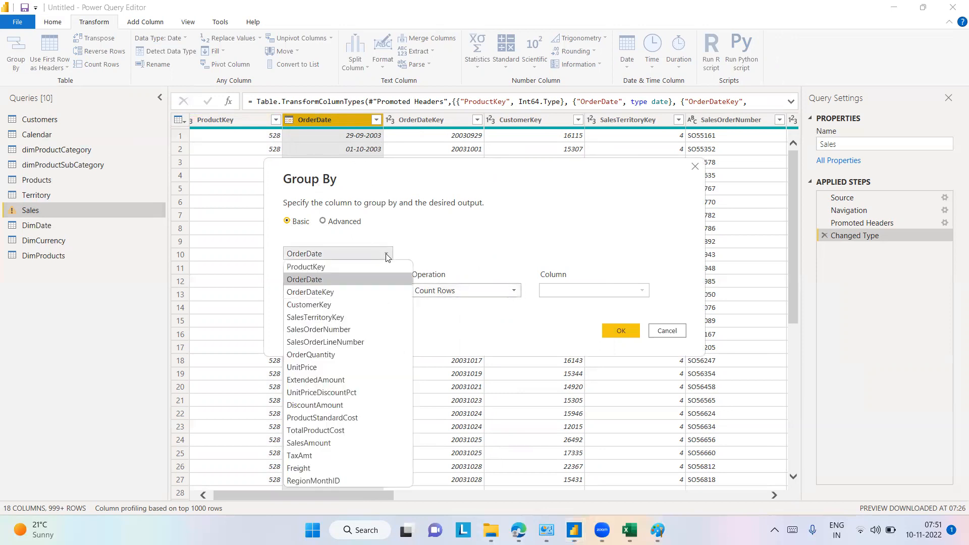
pyautogui.click(323, 221)
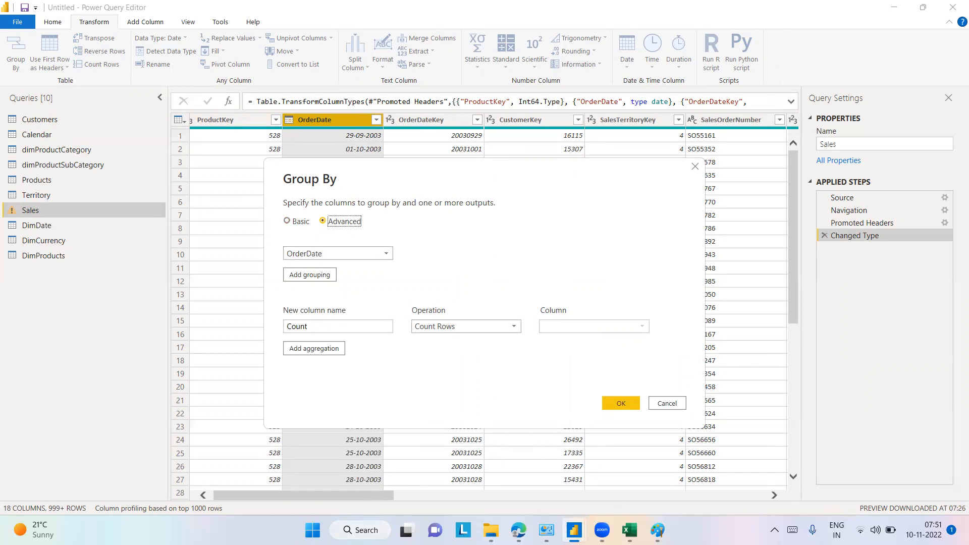
# - Switch to Microsoft SQL Server Management Studio 18 and connect to the localhost database engine with Windows Authentication
pyautogui.click(360, 530)
pyautogui.write('sql')
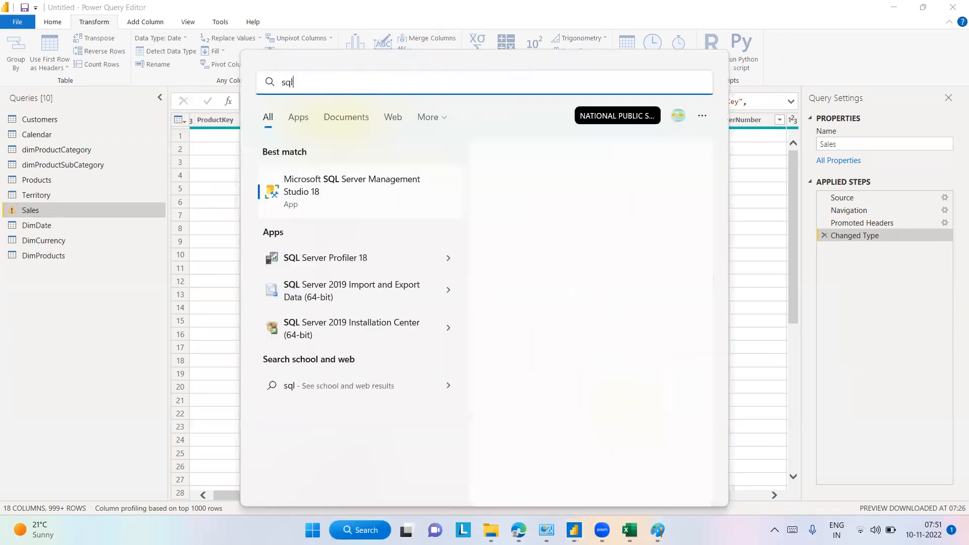
pyautogui.click(295, 195)
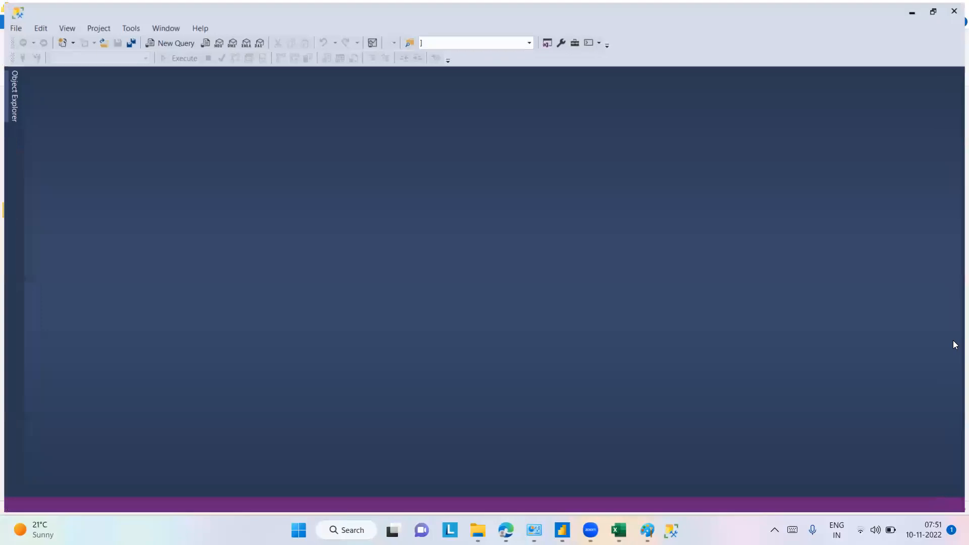
pyautogui.click(493, 422)
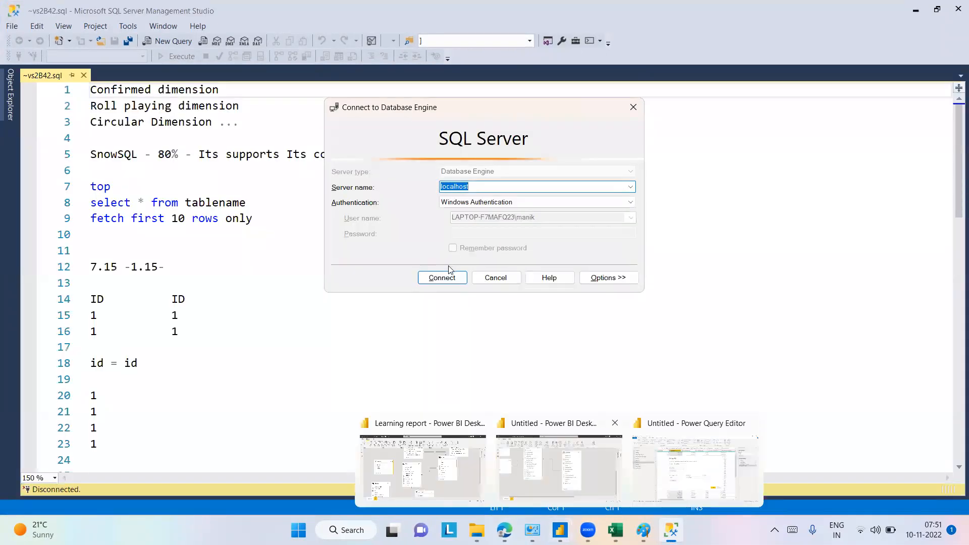
pyautogui.click(451, 279)
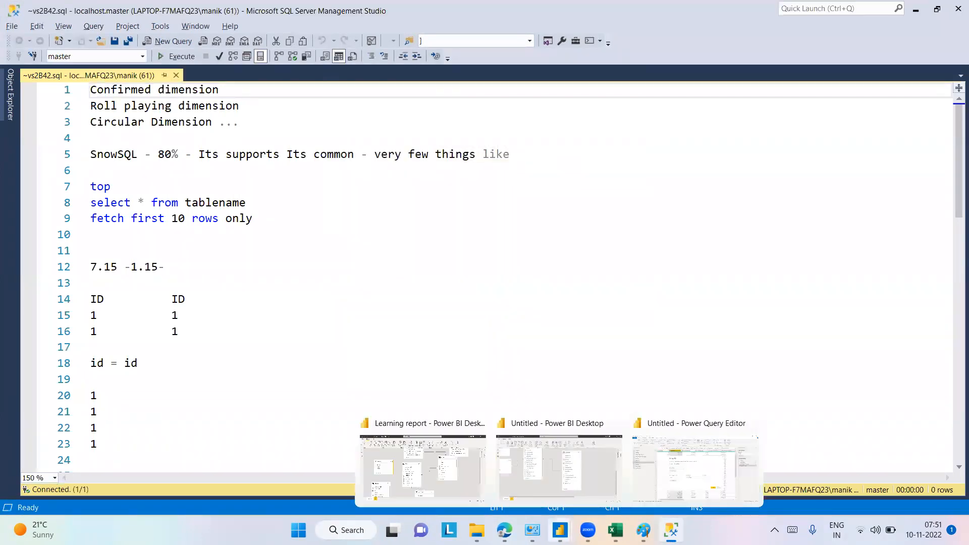
pyautogui.click(442, 278)
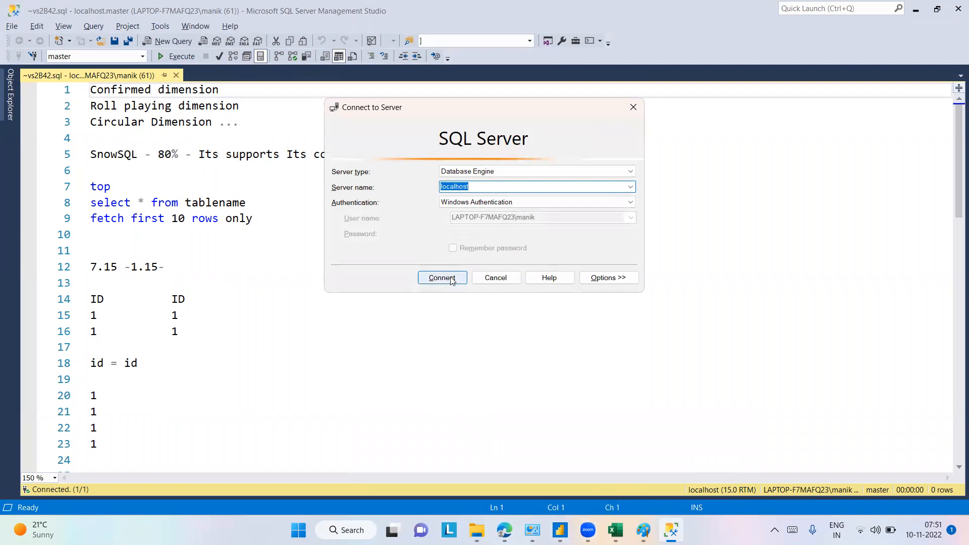
# - Switch back to the Power Query Editor with the Group By settings for Sales
pyautogui.moveTo(559, 529)
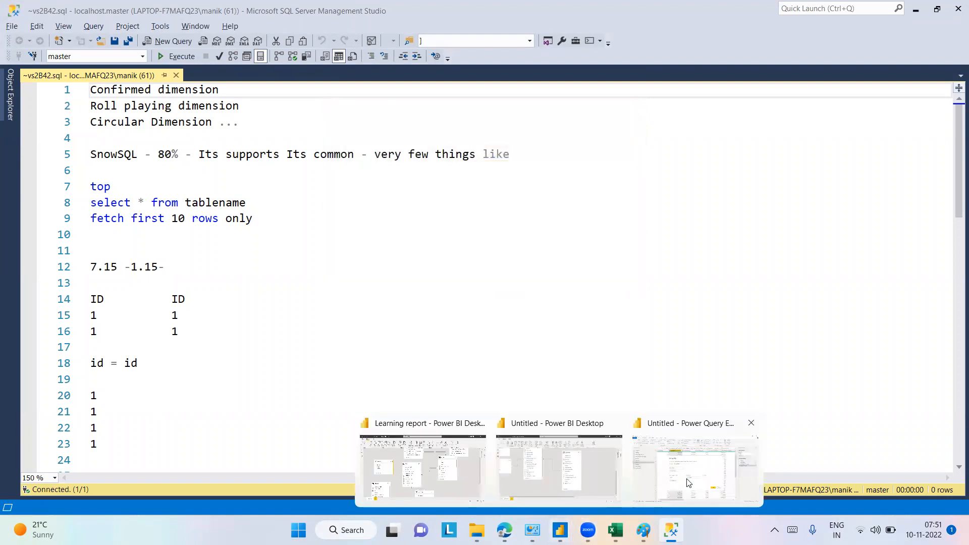
pyautogui.click(687, 478)
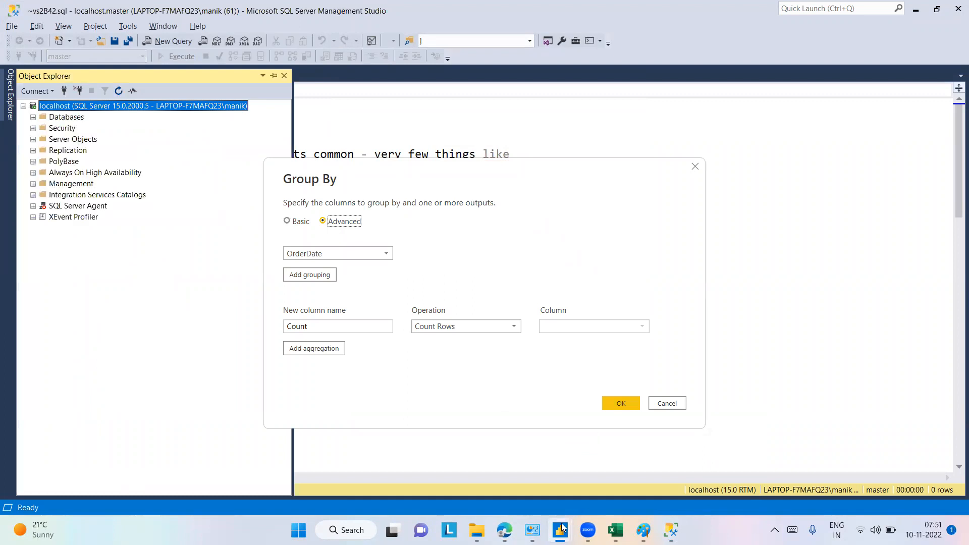
pyautogui.moveTo(561, 528)
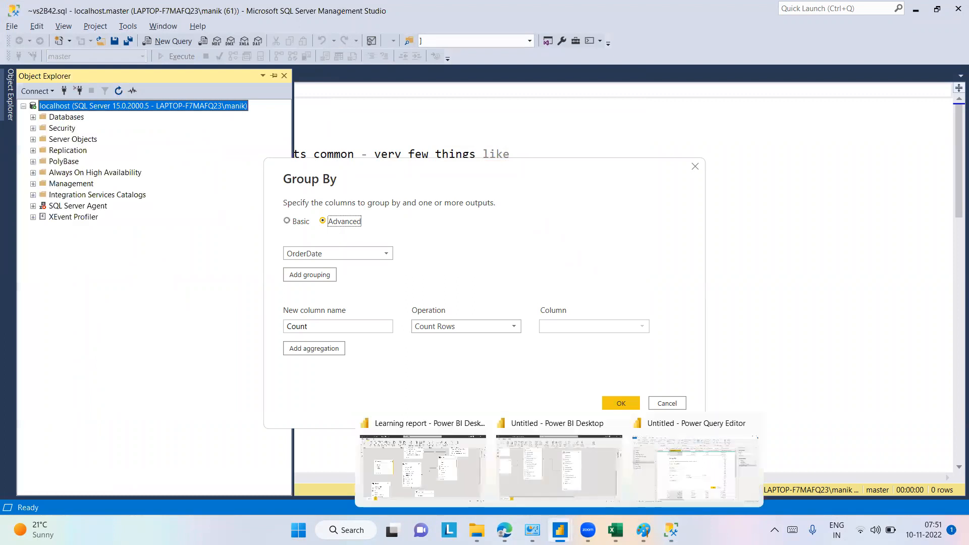
pyautogui.click(639, 441)
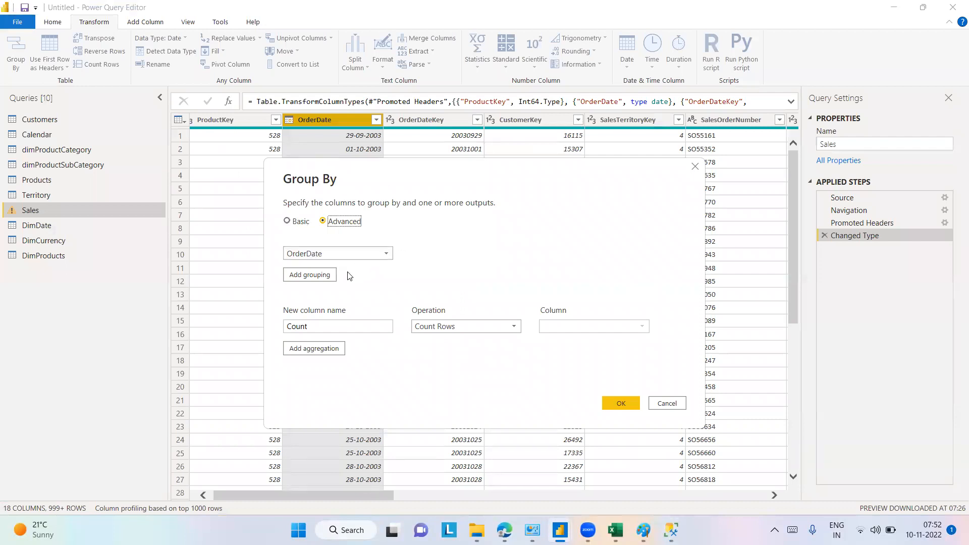
# - Try adding a second grouping column beneath OrderDate, view the available columns, and delete the extra grouping
pyautogui.click(328, 275)
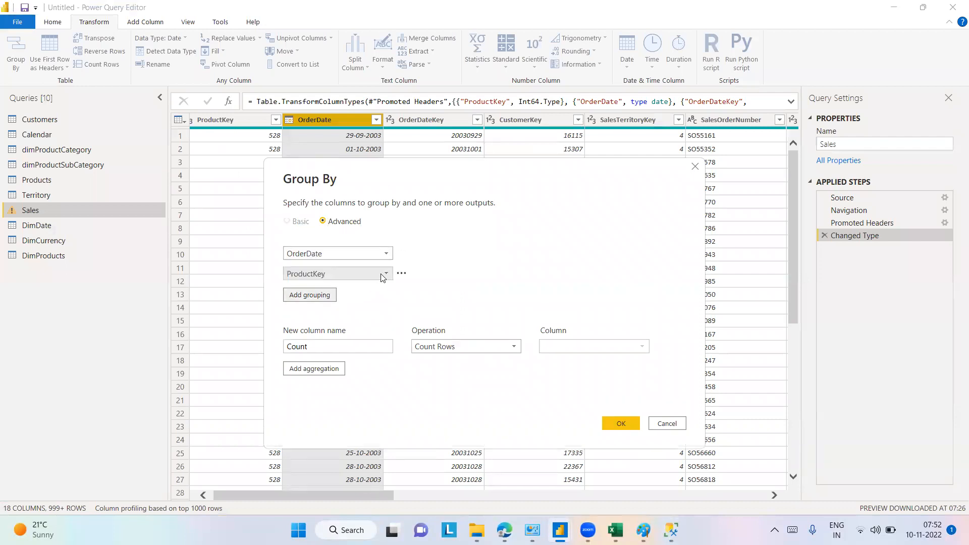
pyautogui.click(387, 273)
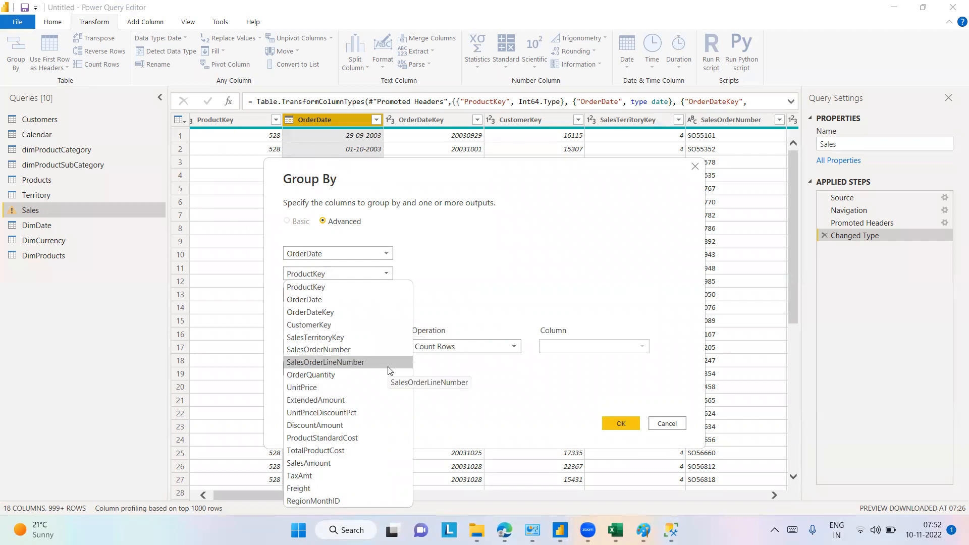
pyautogui.click(538, 279)
pyautogui.click(401, 276)
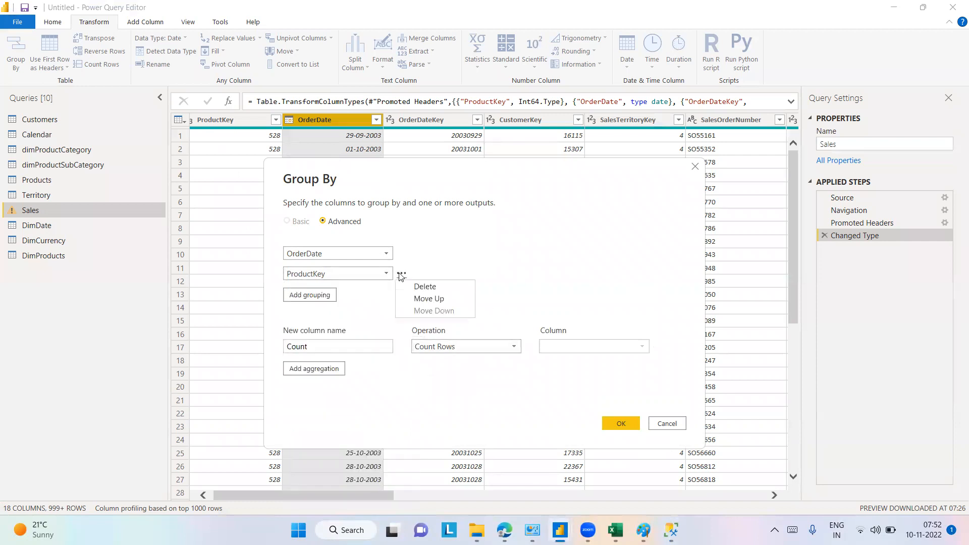
pyautogui.click(415, 292)
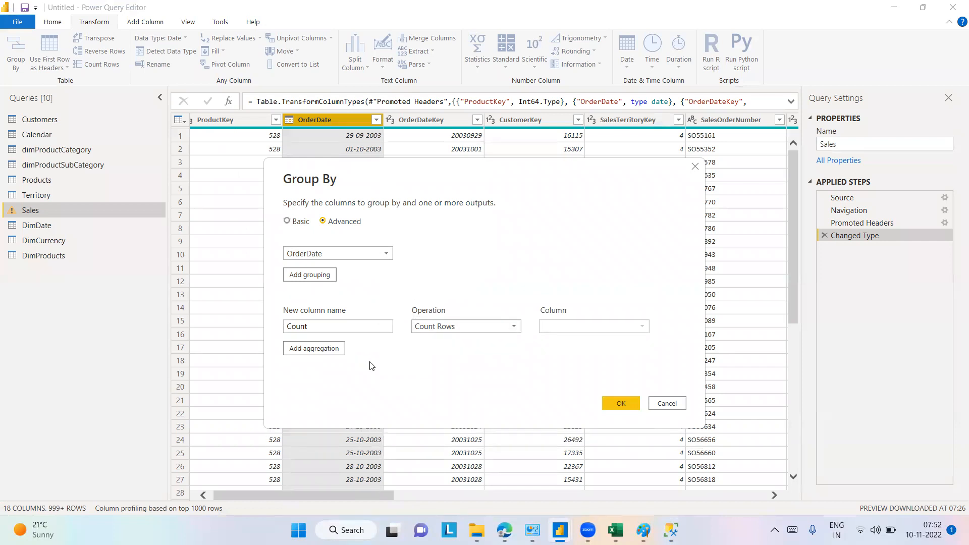
# - Check the options for the Count aggregation row and set its operation to Sum
pyautogui.click(515, 327)
pyautogui.click(514, 328)
pyautogui.click(657, 327)
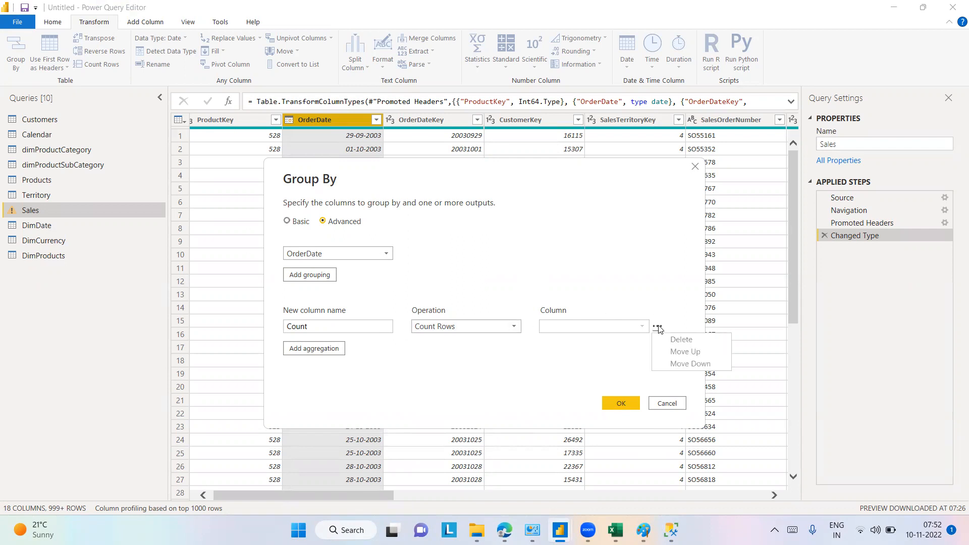
pyautogui.click(645, 289)
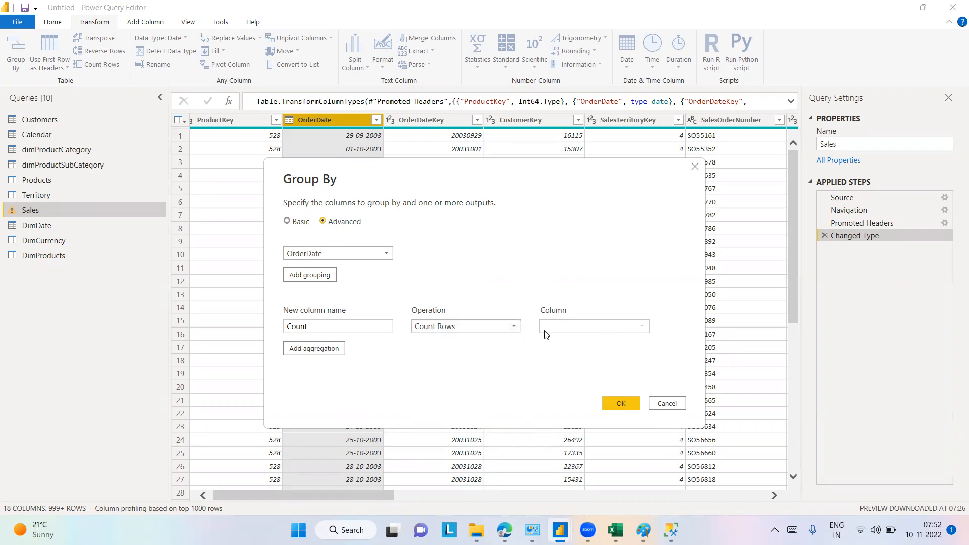
pyautogui.click(513, 327)
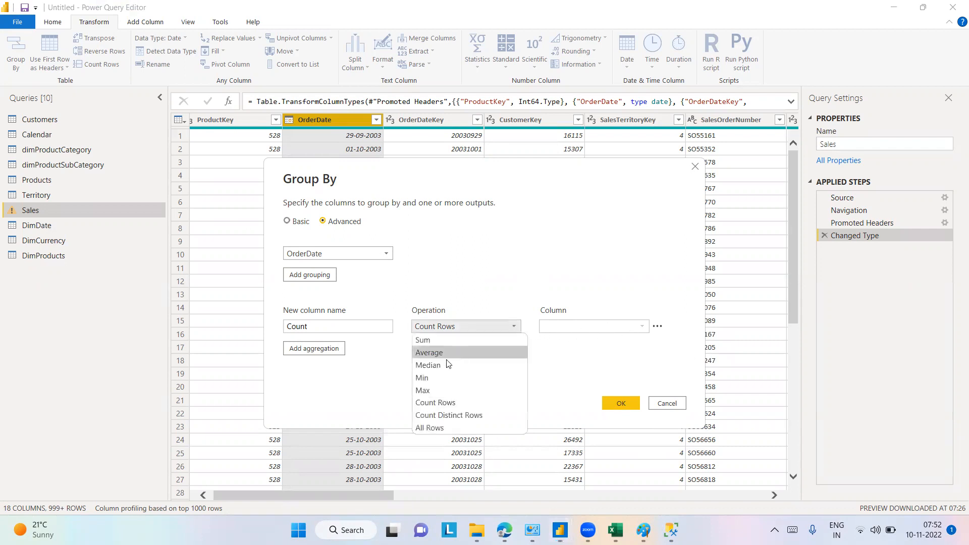
pyautogui.click(428, 341)
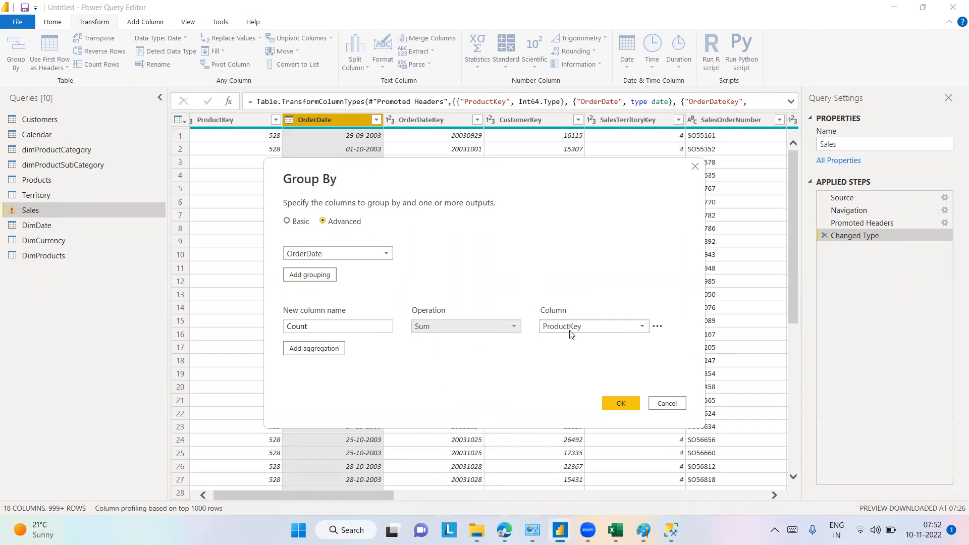
# - Set the first Group By aggregation to sum SalesAmount and name its new column TotalSales
pyautogui.click(604, 329)
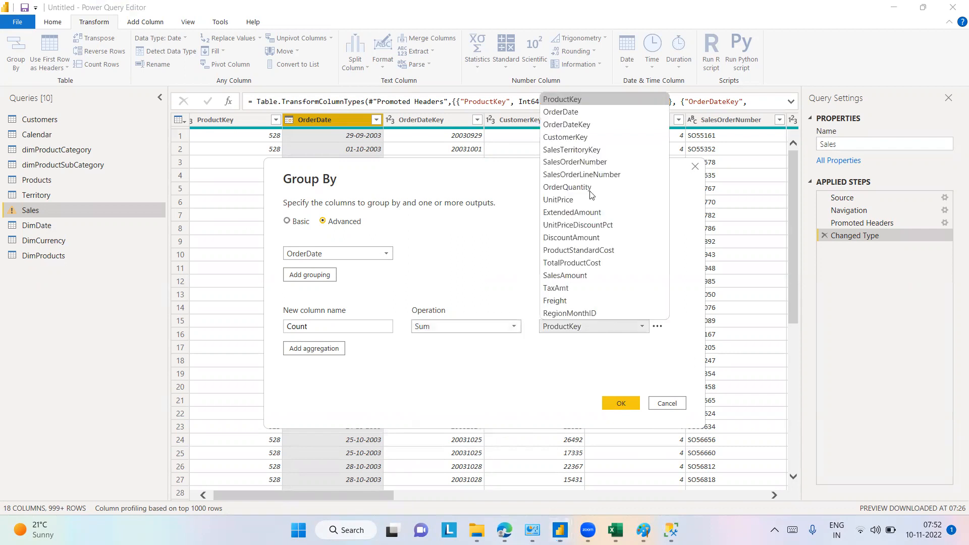
pyautogui.click(583, 276)
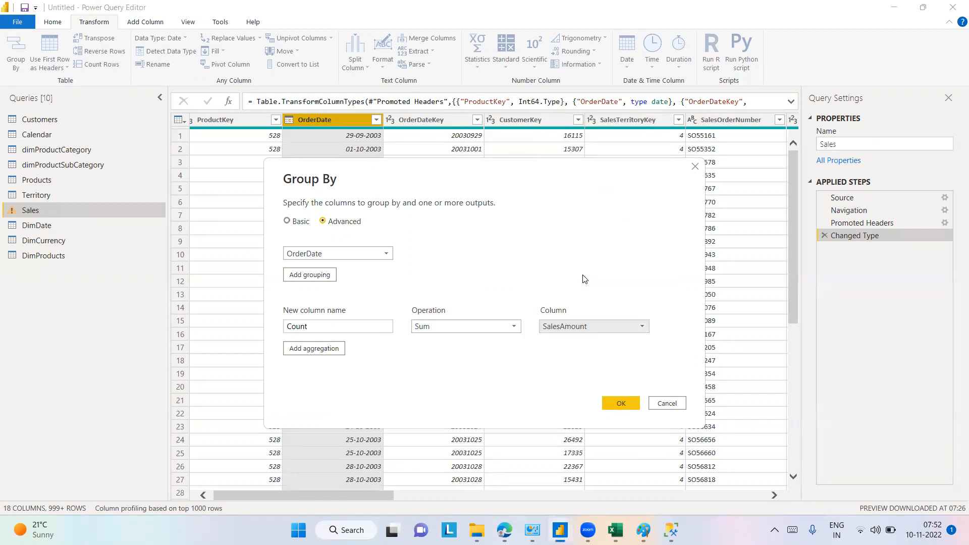
pyautogui.click(286, 326)
pyautogui.doubleClick(287, 325)
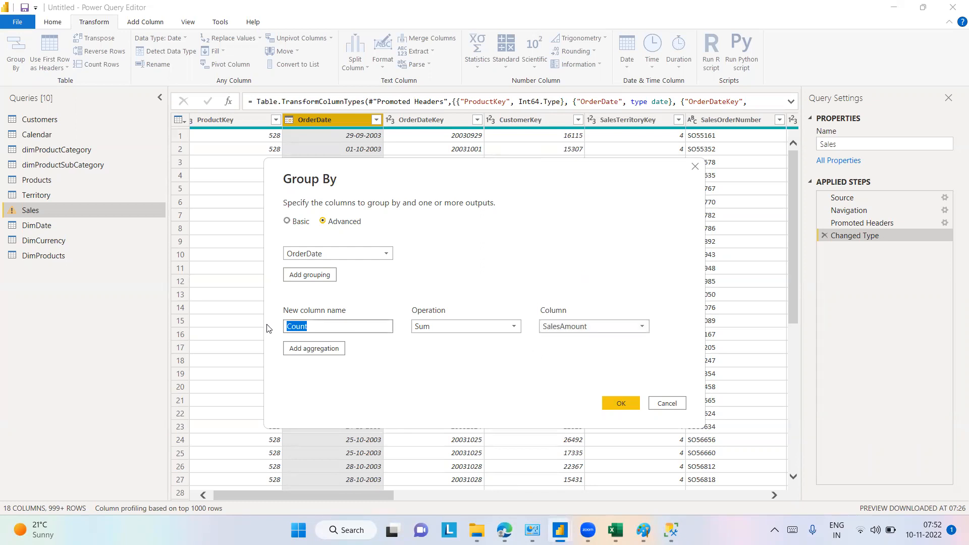
pyautogui.write('TotalSales')
pyautogui.doubleClick(293, 328)
# - Add a second aggregation named Max Value that takes the Max of SalesAmount
pyautogui.click(323, 351)
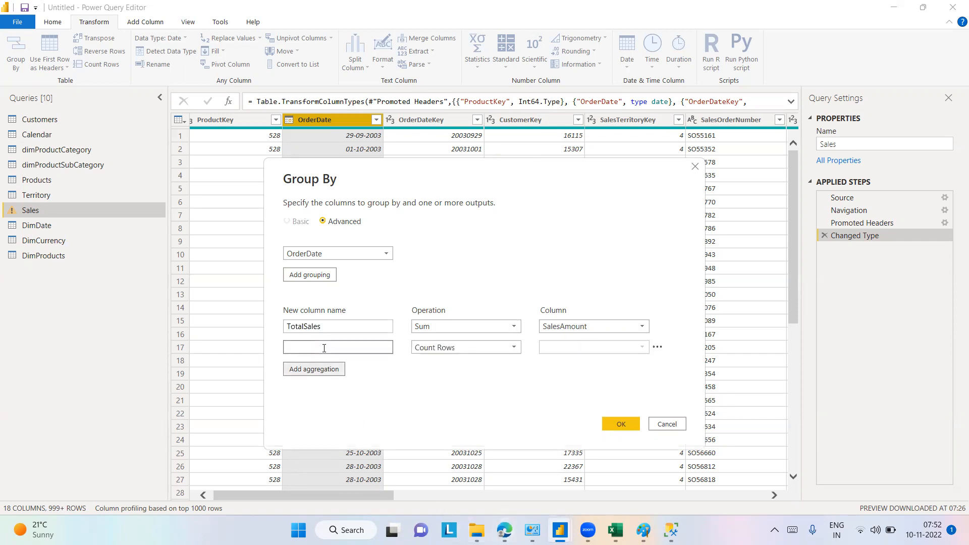
pyautogui.click(517, 352)
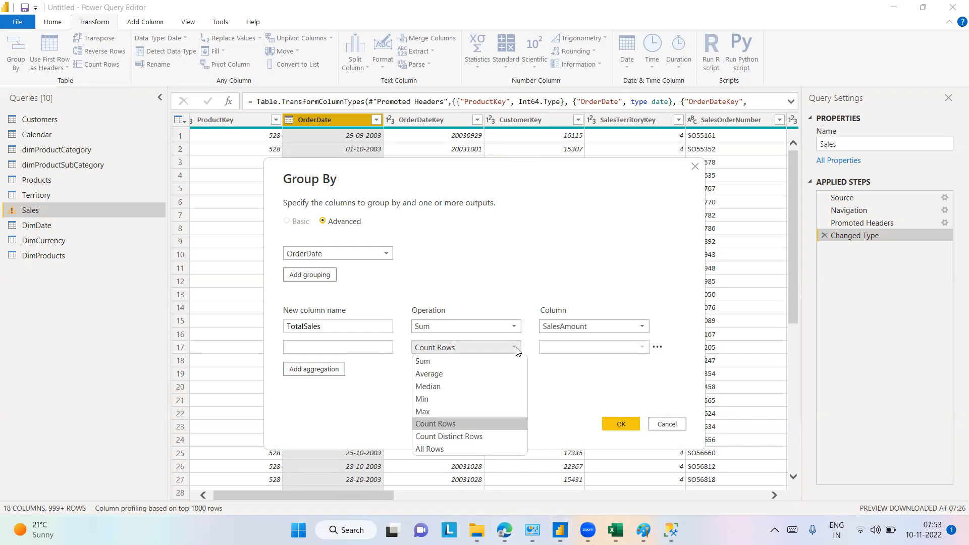
pyautogui.click(439, 412)
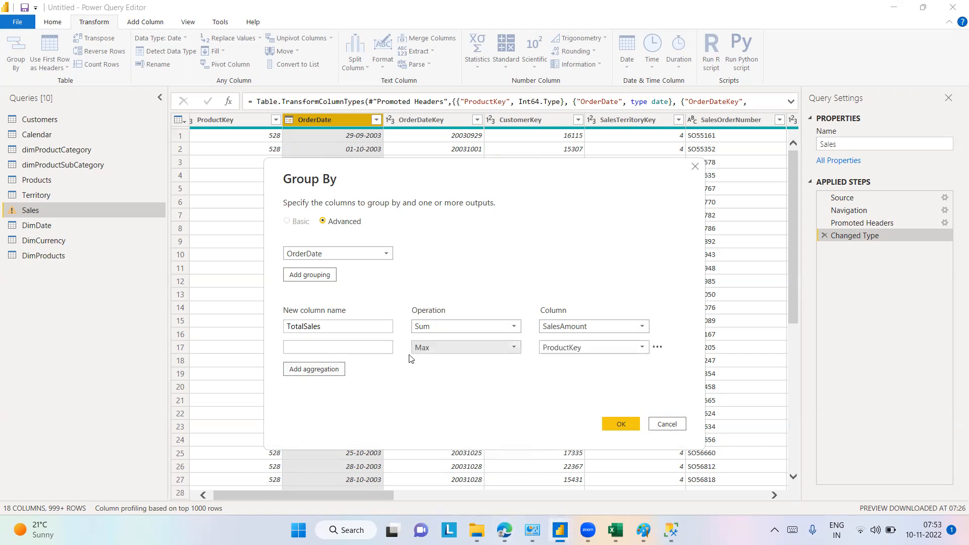
pyautogui.click(370, 348)
pyautogui.write('Max Value')
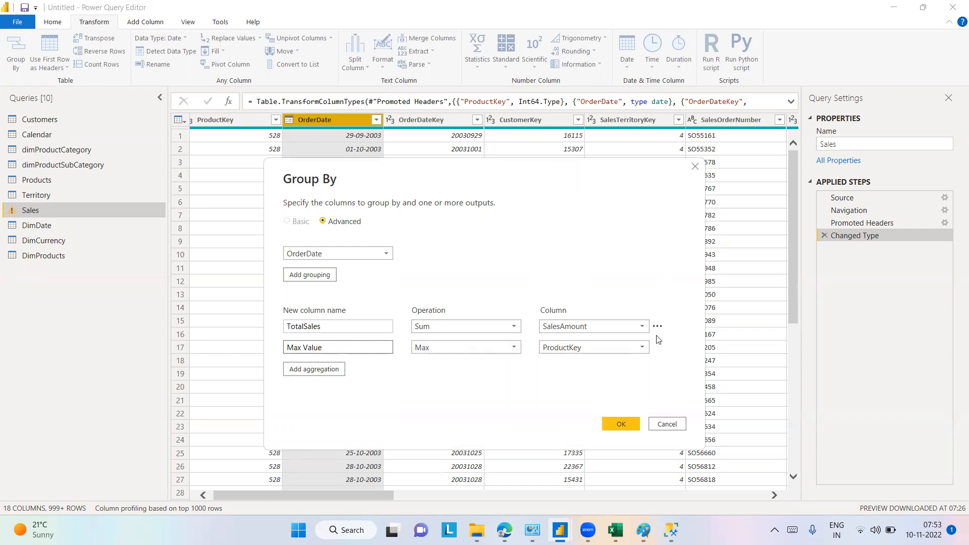
pyautogui.click(641, 348)
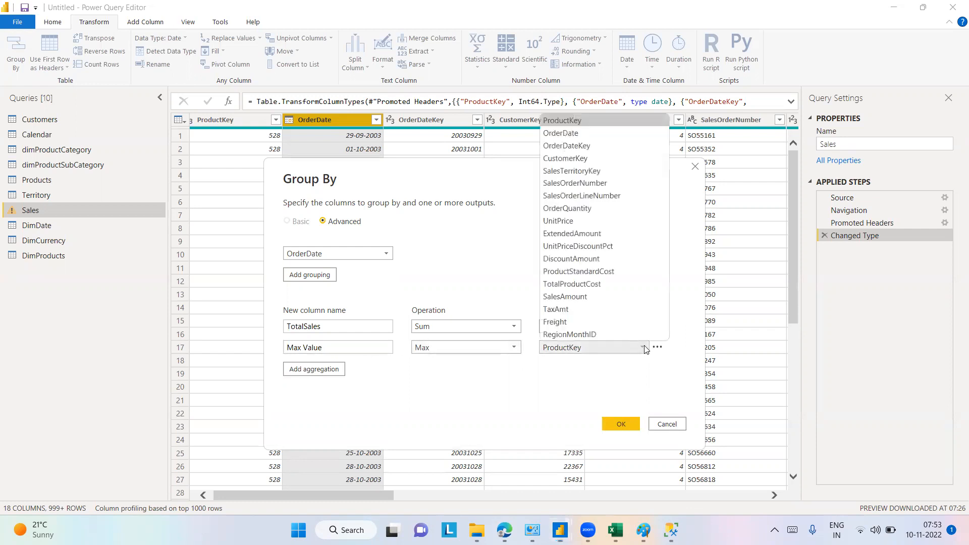
pyautogui.click(580, 296)
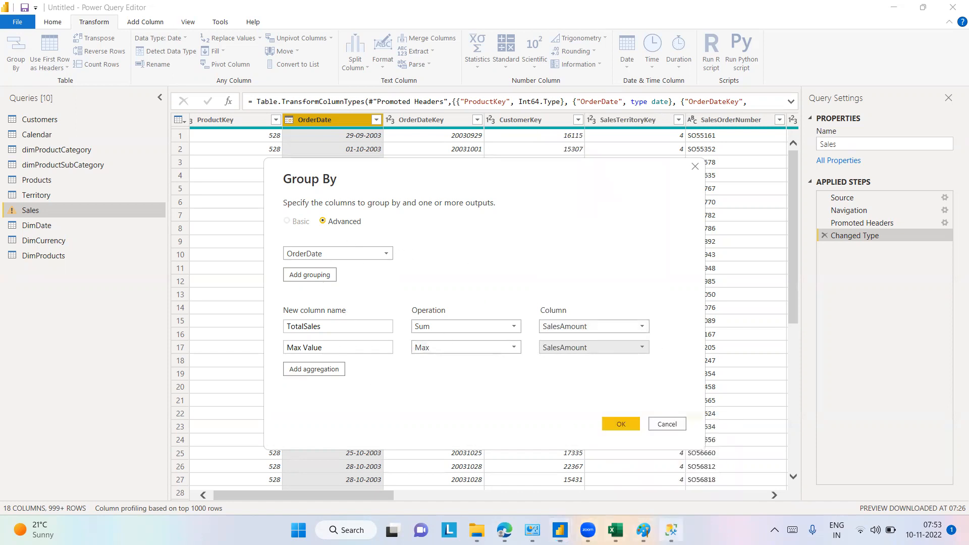
# - Switch to SQL Server Management Studio and start a select statement a few lines below the sample date and amount rows
pyautogui.click(670, 530)
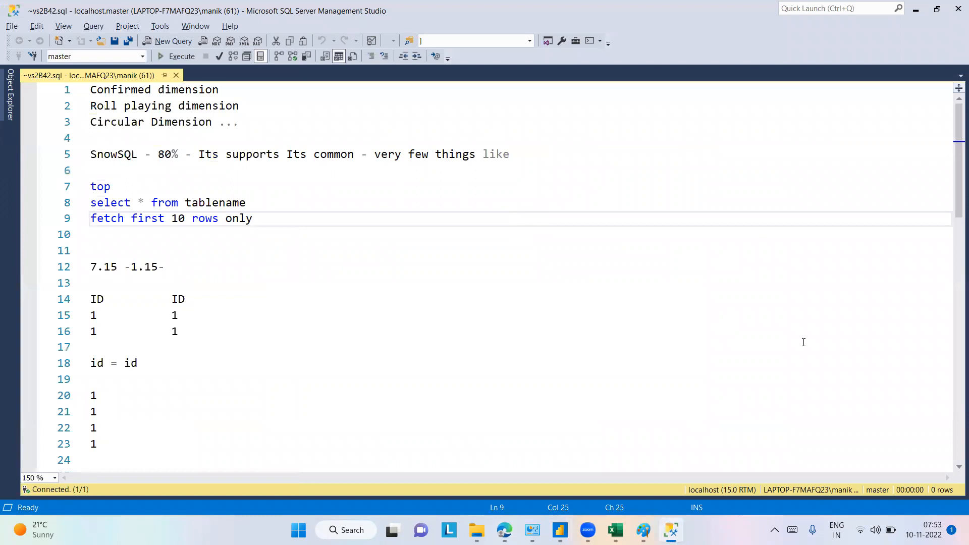
pyautogui.moveTo(956, 216); pyautogui.dragTo(955, 378)
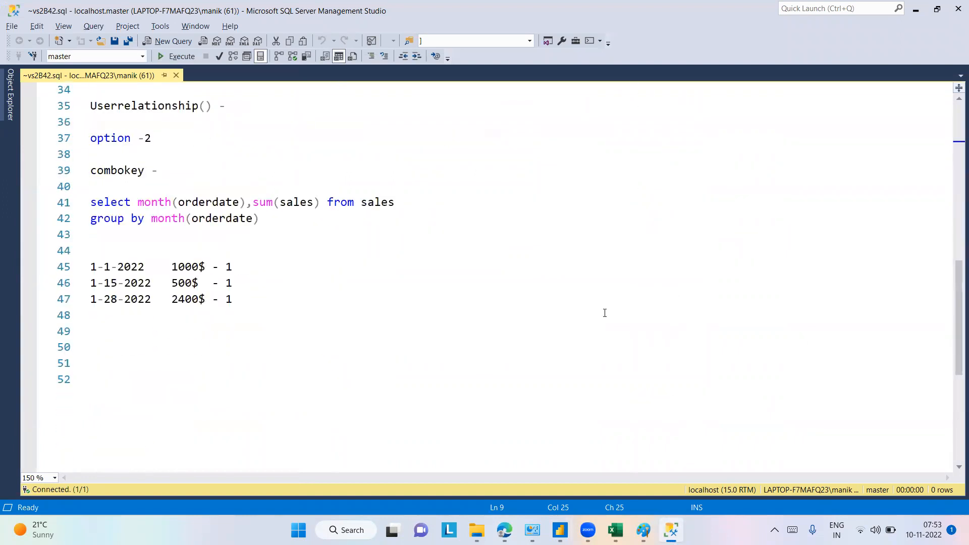
pyautogui.click(314, 317)
pyautogui.press('Return')
pyautogui.press('Return')
pyautogui.press('Return')
pyautogui.write('select')
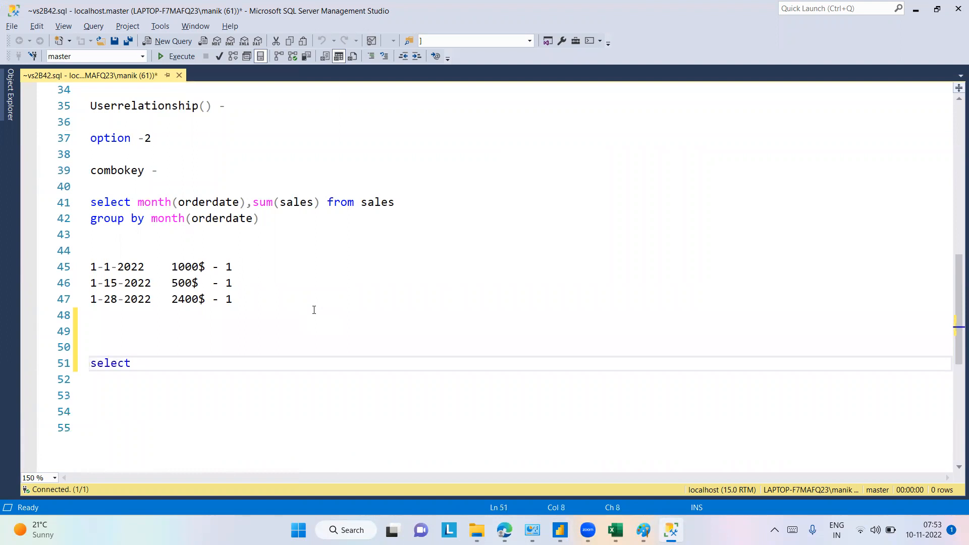
# - Add the lines "from table" and "group by orderdate" to the new SQL statement, leaving an empty line for its columns
pyautogui.hotkey('alt', 'Tab')
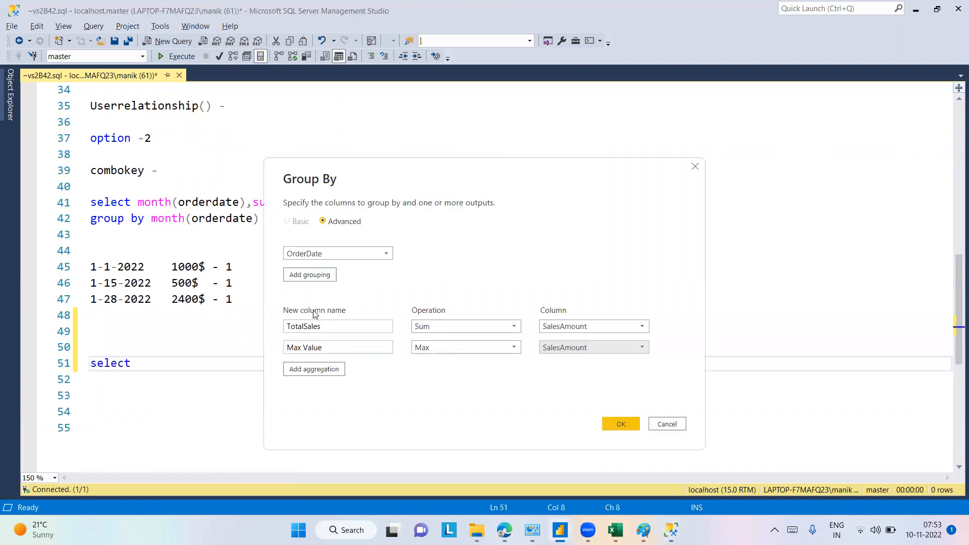
pyautogui.moveTo(418, 165); pyautogui.dragTo(606, 111)
pyautogui.click(158, 363)
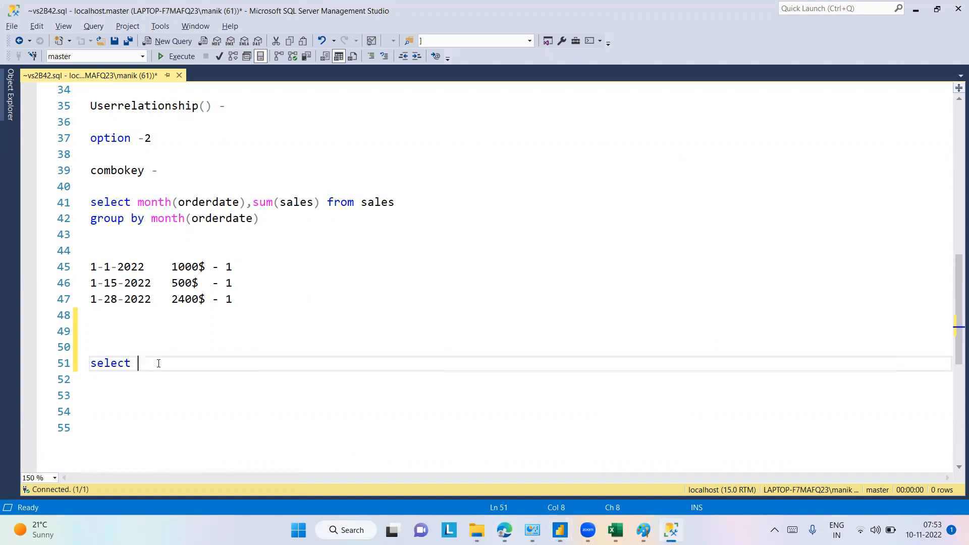
pyautogui.press('Return')
pyautogui.press('Return')
pyautogui.write('from table')
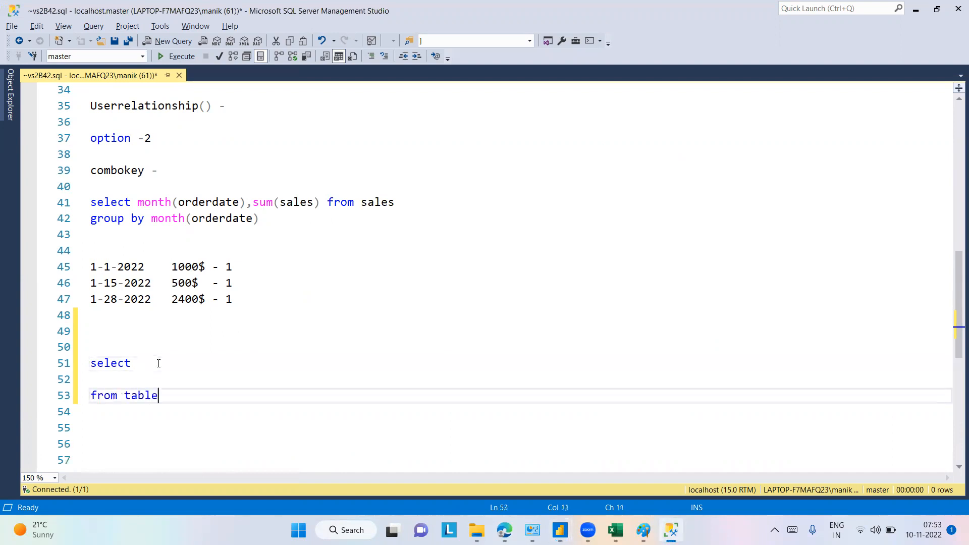
pyautogui.press('Return')
pyautogui.write('grou')
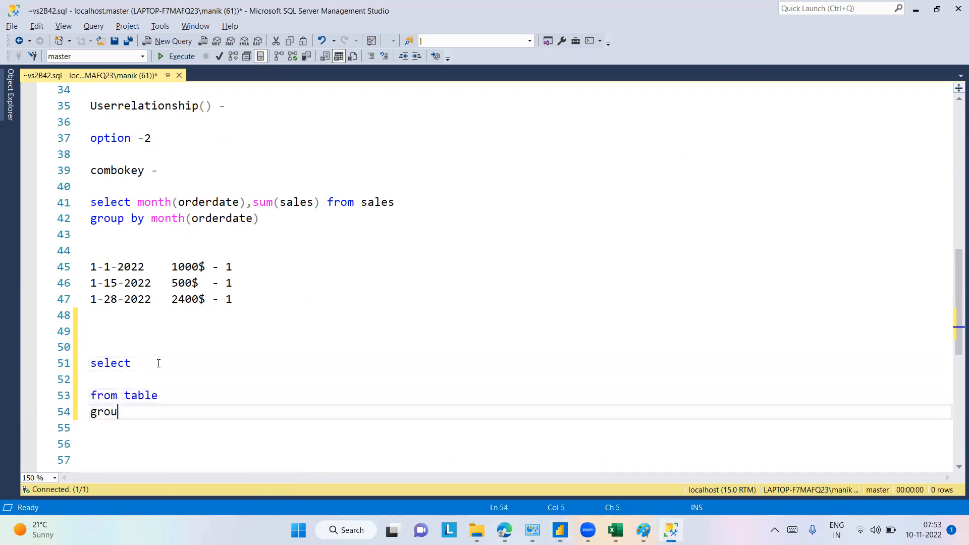
pyautogui.write('p by orderdate')
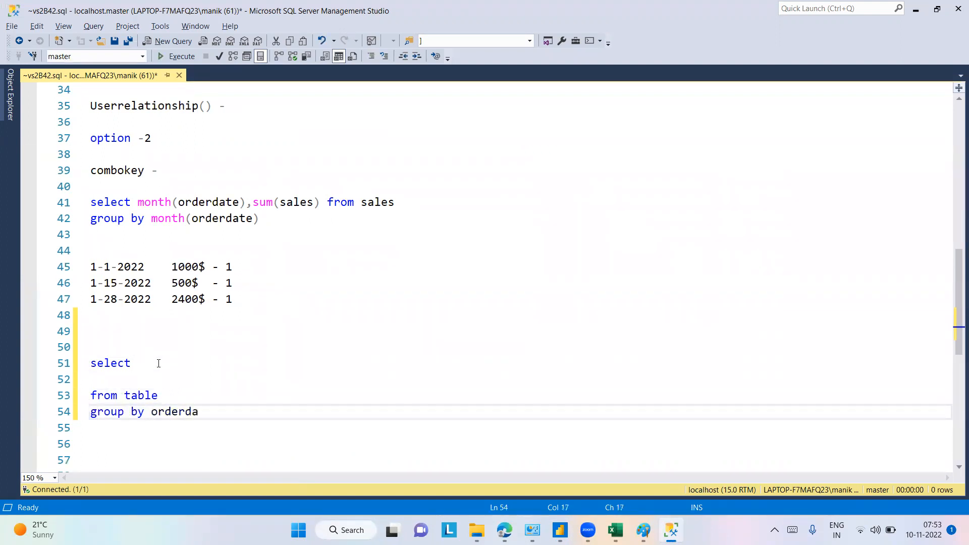
# - Fill the select list with orderdate and sum(salesamt) as totalsales, and begin a max expression on the sales amount
pyautogui.hotkey('alt', 'Tab')
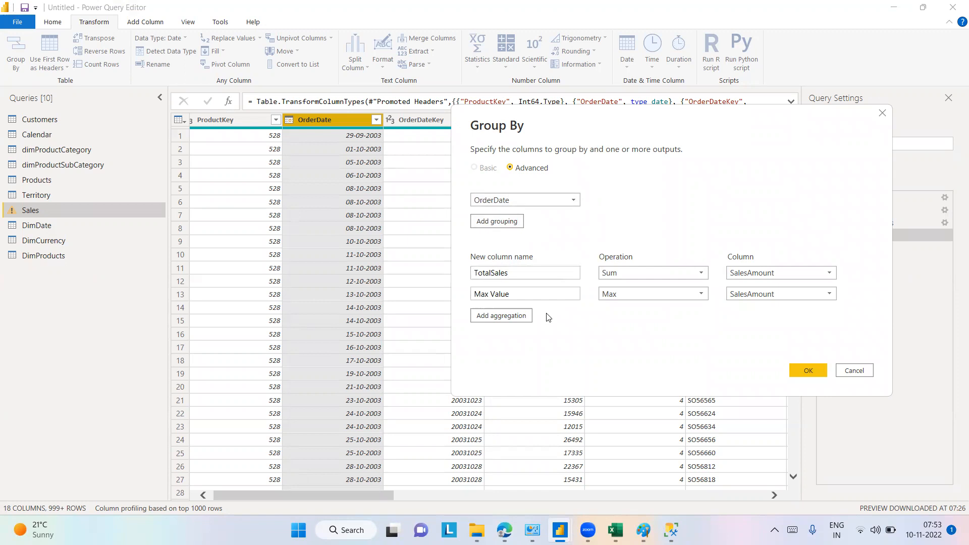
pyautogui.hotkey('alt', 'Tab')
pyautogui.click(143, 378)
pyautogui.write('orderdate, sum(')
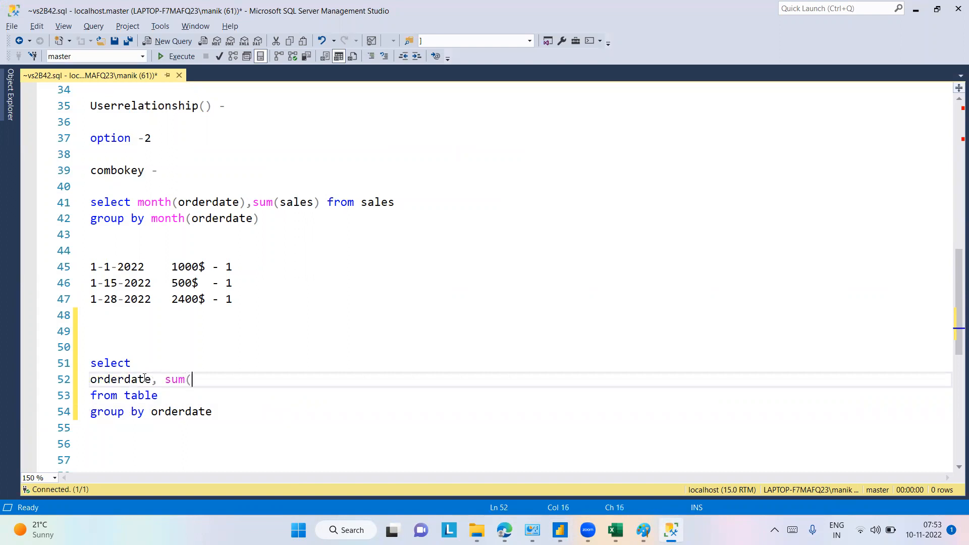
pyautogui.write('salesamt) as totalsales, max(sales')
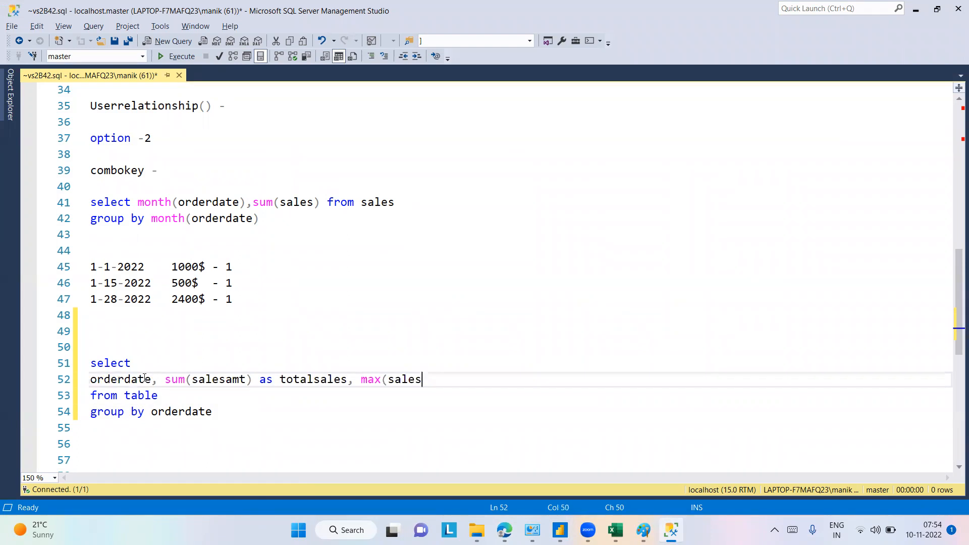
# - Complete the max(salesamt) column in the select list and give it a max sales alias with square brackets
pyautogui.write('amt')
pyautogui.write(') = ')
pyautogui.write('as ')
pyautogui.write('max sales')
pyautogui.write(']')
pyautogui.press('Left')
pyautogui.press('Left')
pyautogui.press('Left')
pyautogui.press('Left')
pyautogui.press('Left')
pyautogui.press('Left')
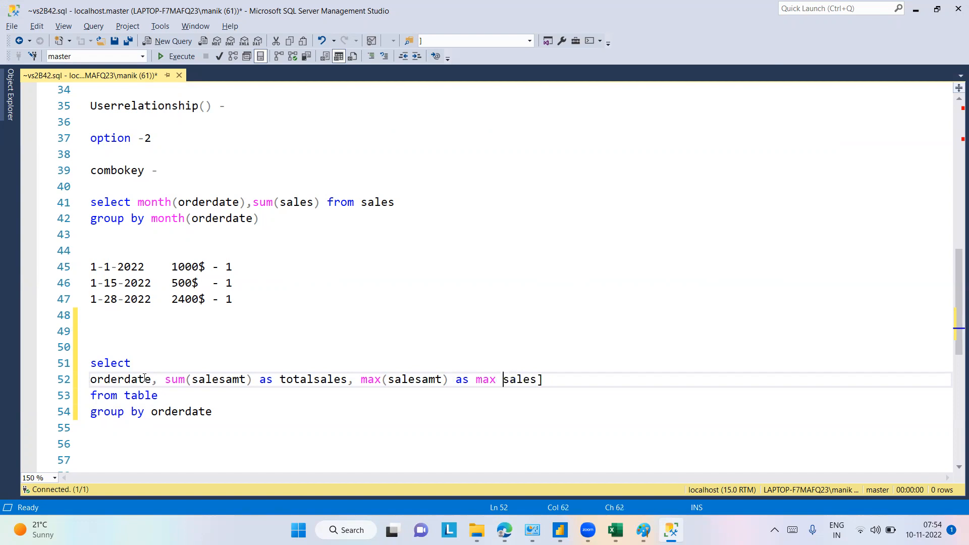
pyautogui.write('[')
# - Return to the Power Query Editor and apply the OrderDate grouping with the TotalSales and Max Value aggregations to the Sales query
pyautogui.hotkey('alt', 'Tab')
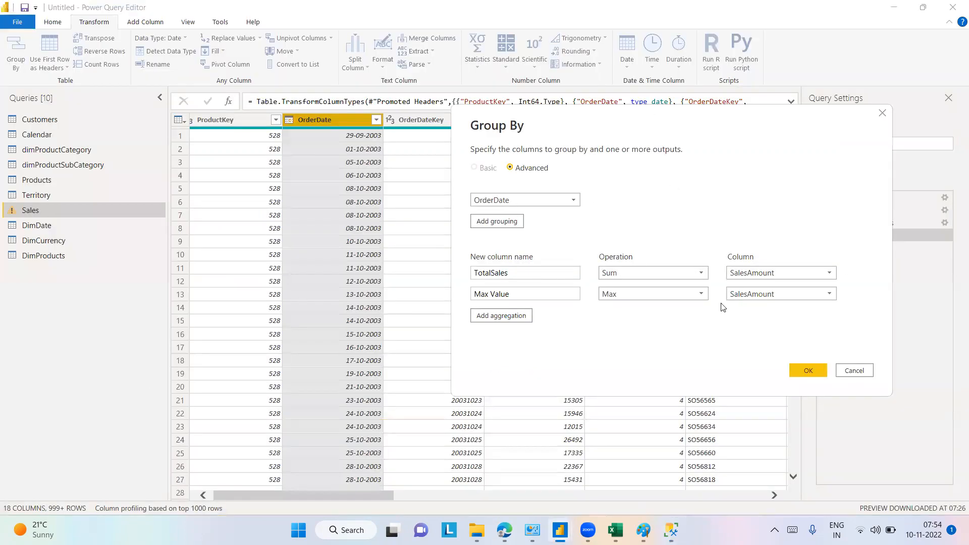
pyautogui.moveTo(670, 121); pyautogui.dragTo(445, 110)
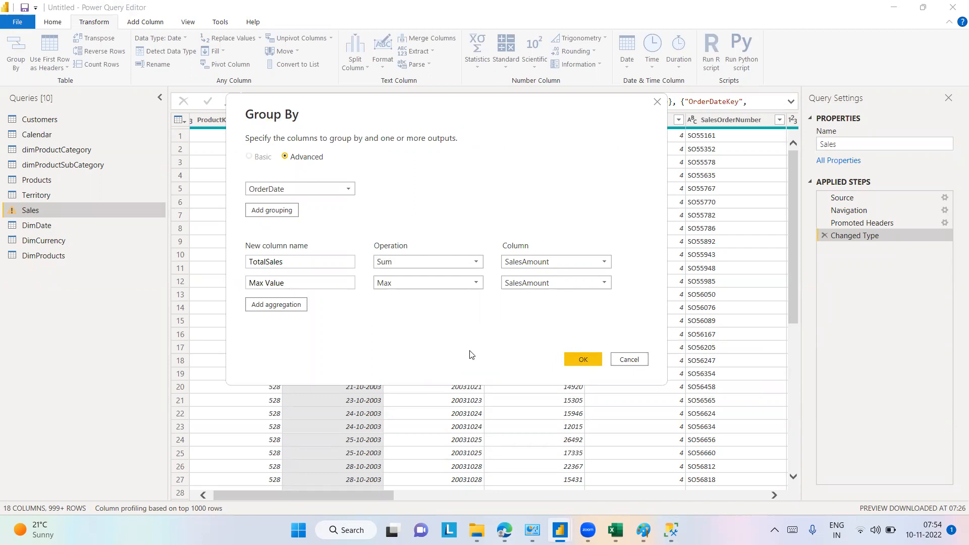
pyautogui.click(582, 361)
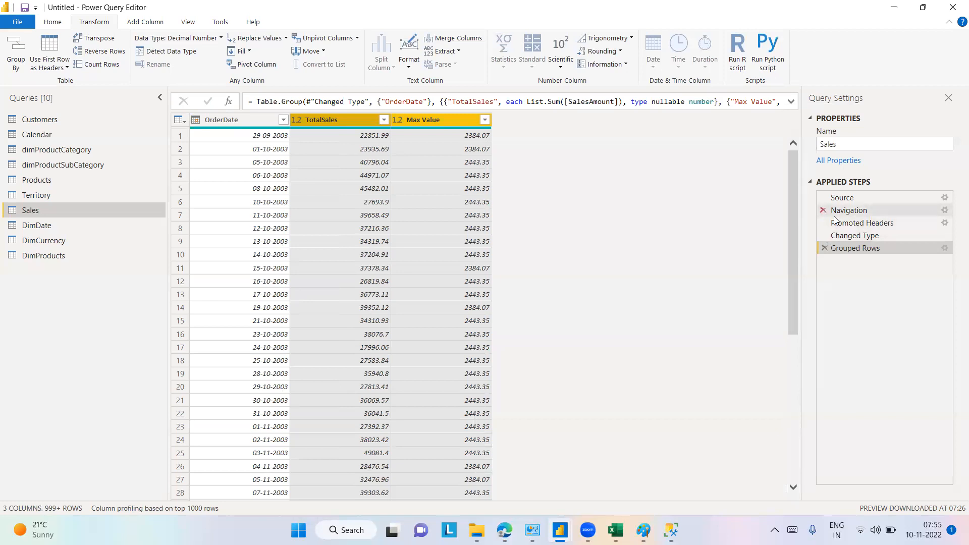
# - Delete the Grouped Rows and Changed Type steps from the Sales query, keeping everything up to Promoted Headers
pyautogui.click(857, 223)
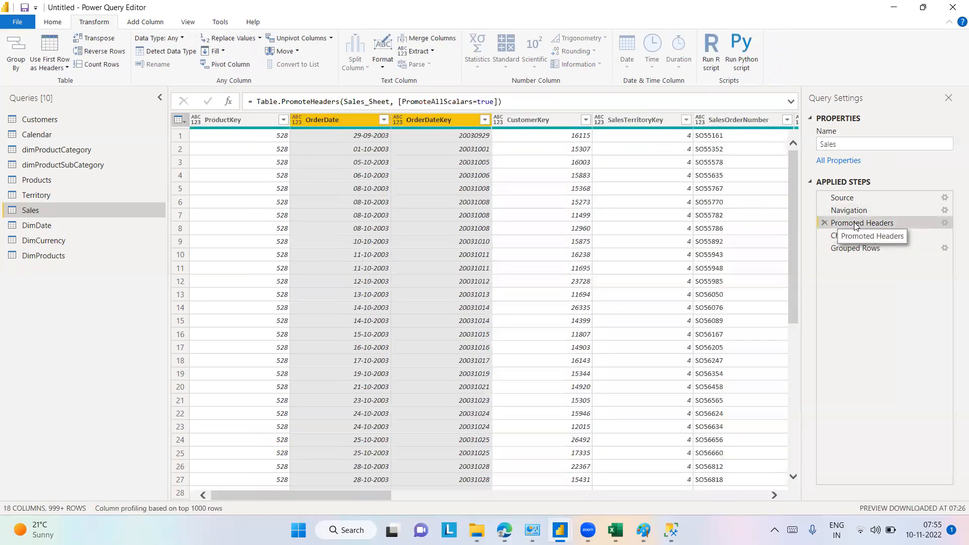
pyautogui.click(823, 248)
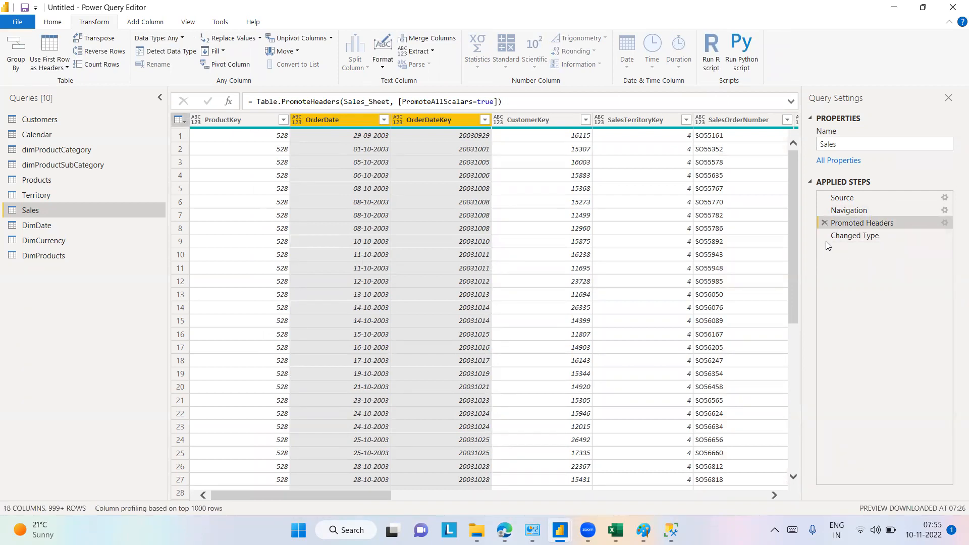
pyautogui.click(823, 235)
pyautogui.click(401, 174)
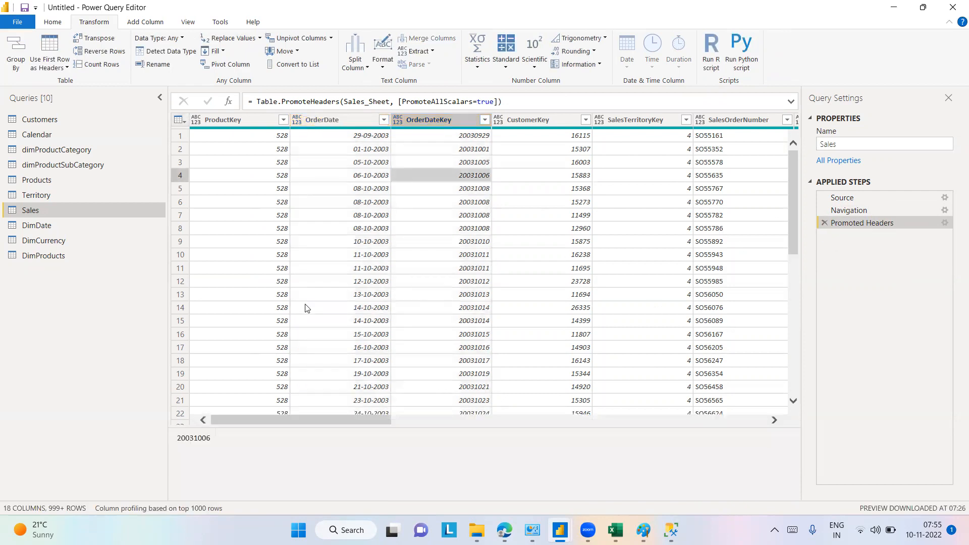
# - Duplicate the Sales query
pyautogui.moveTo(249, 420); pyautogui.dragTo(680, 414)
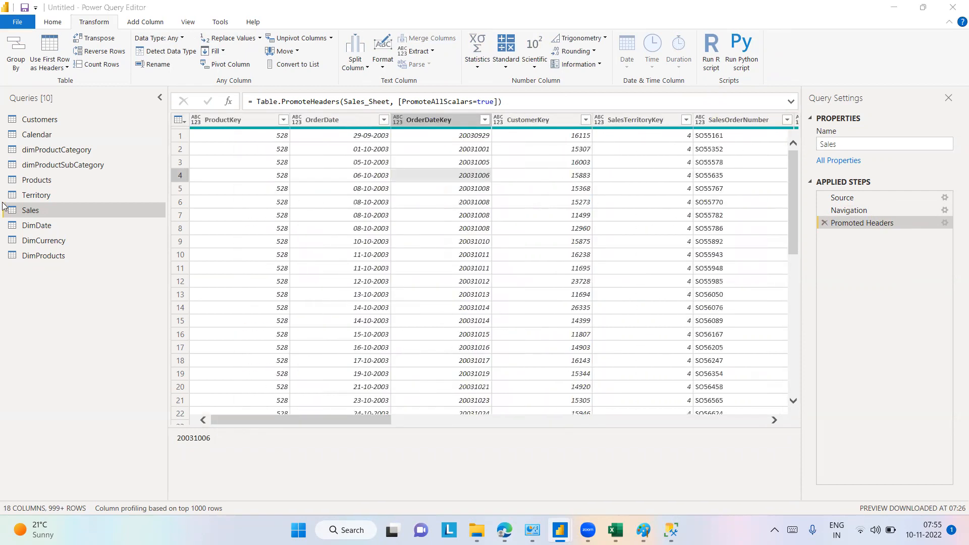
pyautogui.rightClick(36, 211)
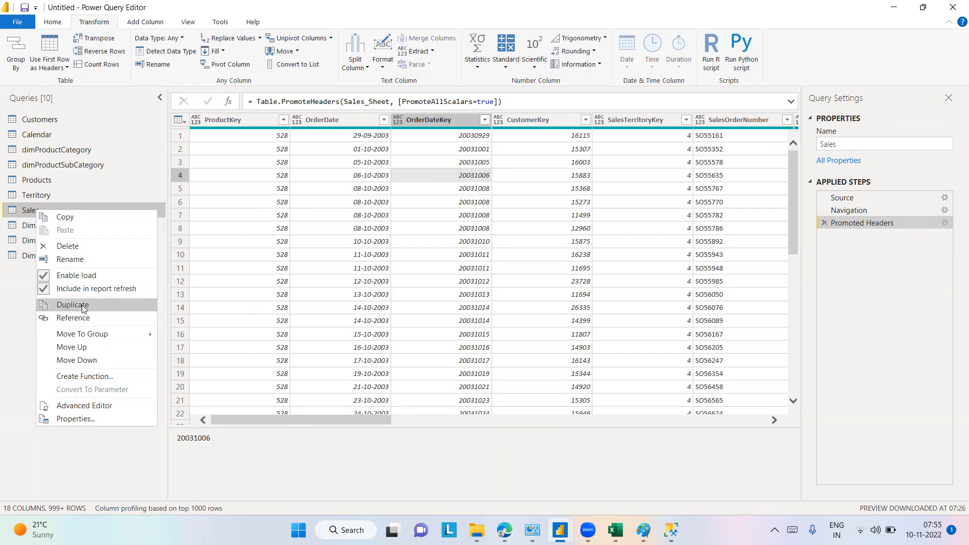
pyautogui.moveTo(84, 337)
pyautogui.click(79, 304)
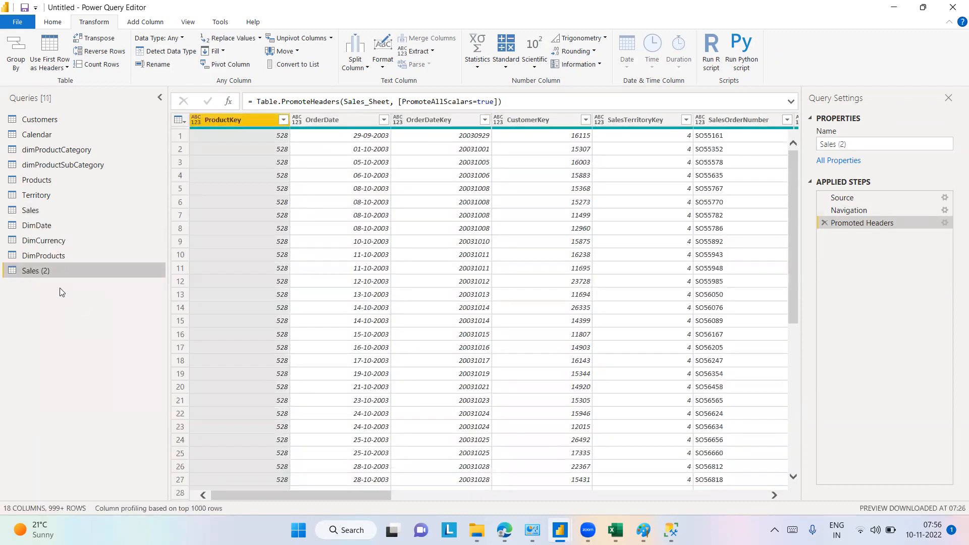
# - Rename the duplicated query as Sales Summary
pyautogui.click(866, 144)
pyautogui.press('BackSpace')
pyautogui.press('BackSpace')
pyautogui.press('BackSpace')
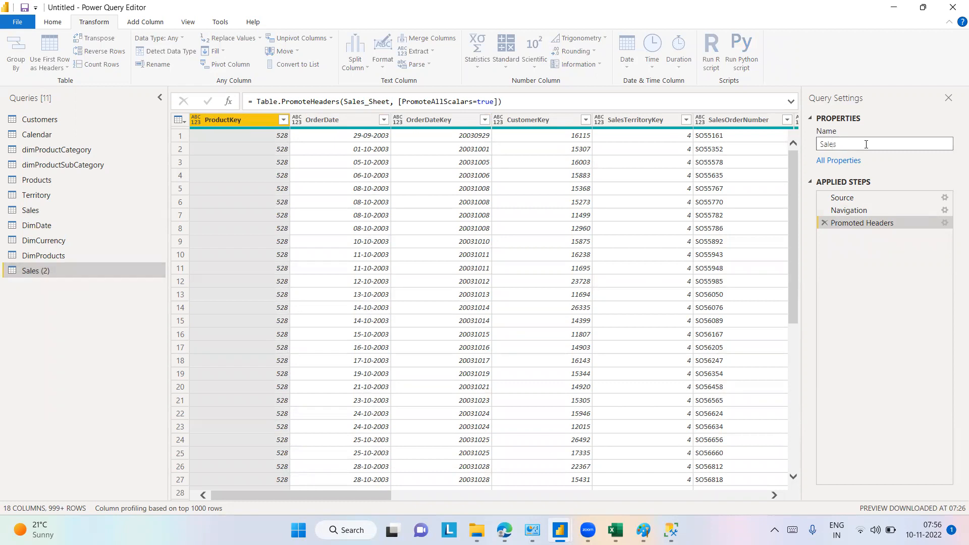
pyautogui.write('Summary')
pyautogui.press('Return')
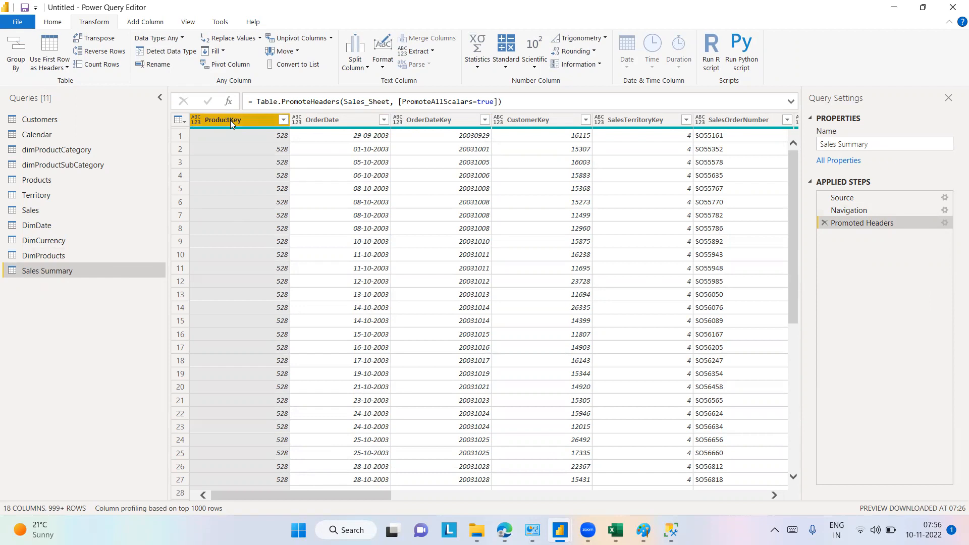
# - Set up an advanced Group By on OrderDate in Sales Summary, with a TotalSales column that sums SalesAmount
pyautogui.click(328, 121)
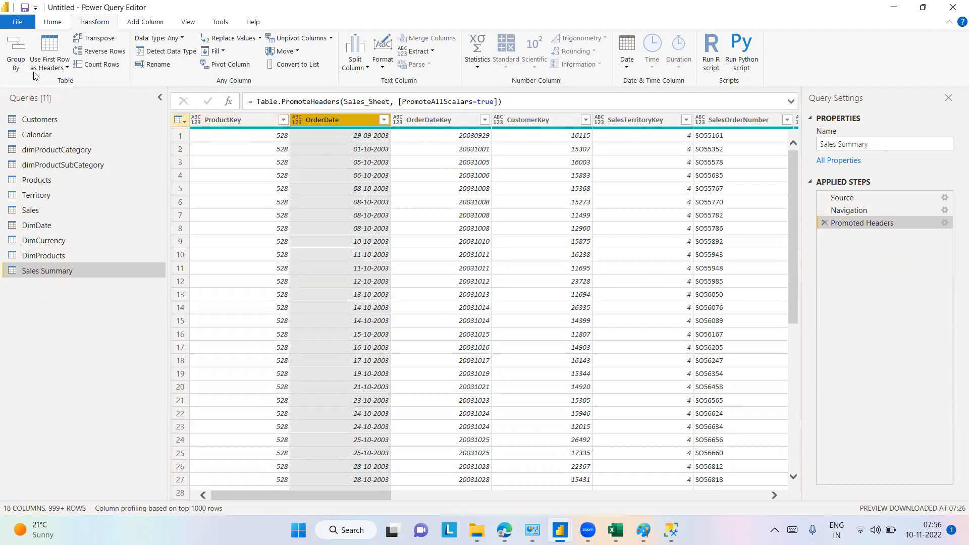
pyautogui.click(15, 60)
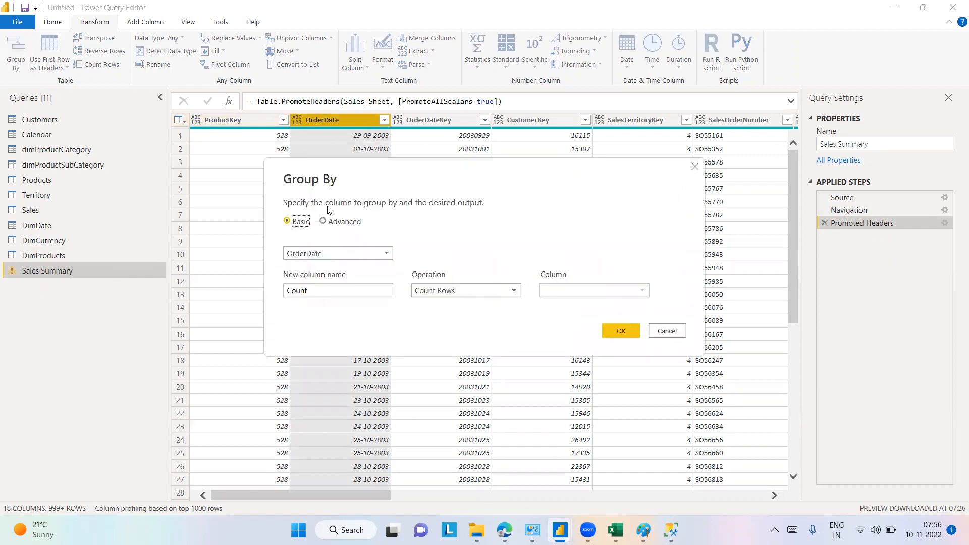
pyautogui.click(326, 222)
pyautogui.moveTo(385, 328); pyautogui.dragTo(261, 326)
pyautogui.write('TotalSales')
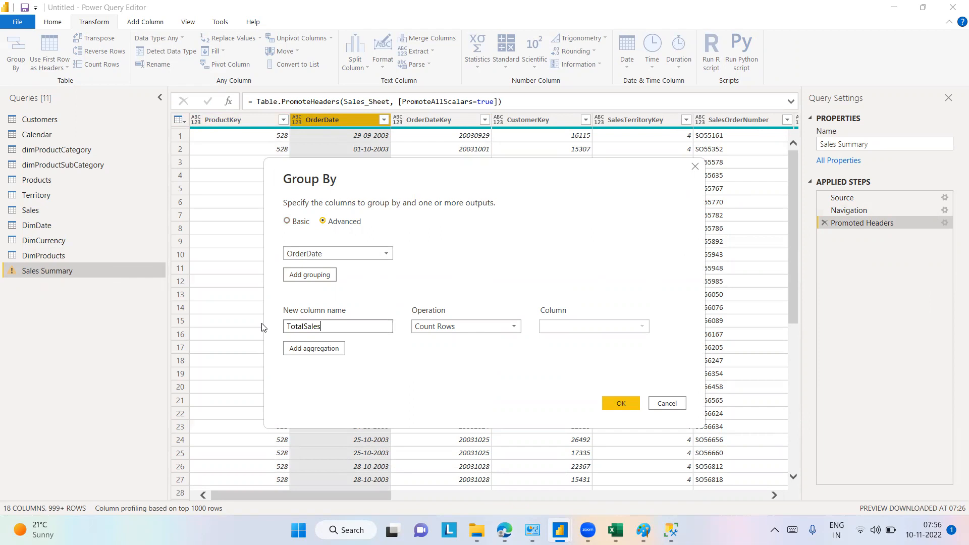
pyautogui.press('Tab')
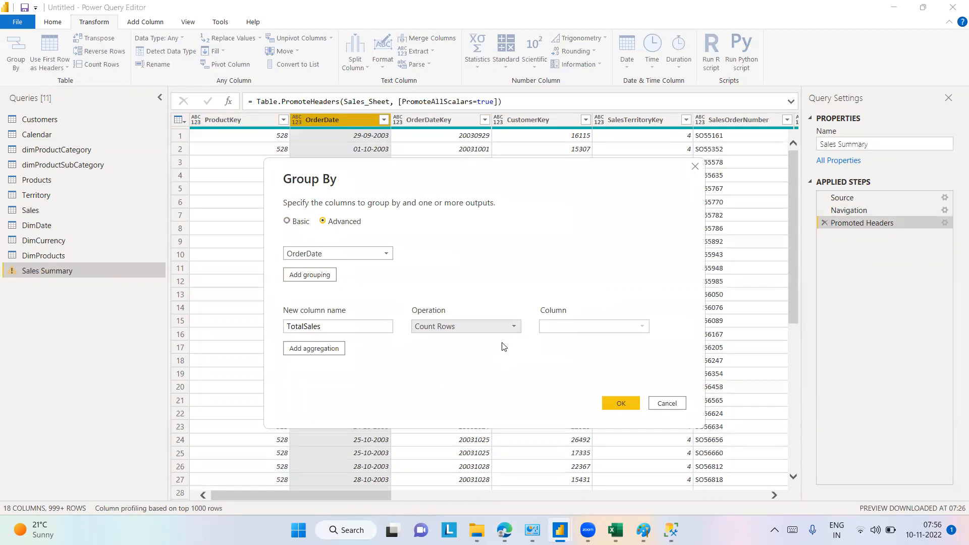
pyautogui.click(516, 328)
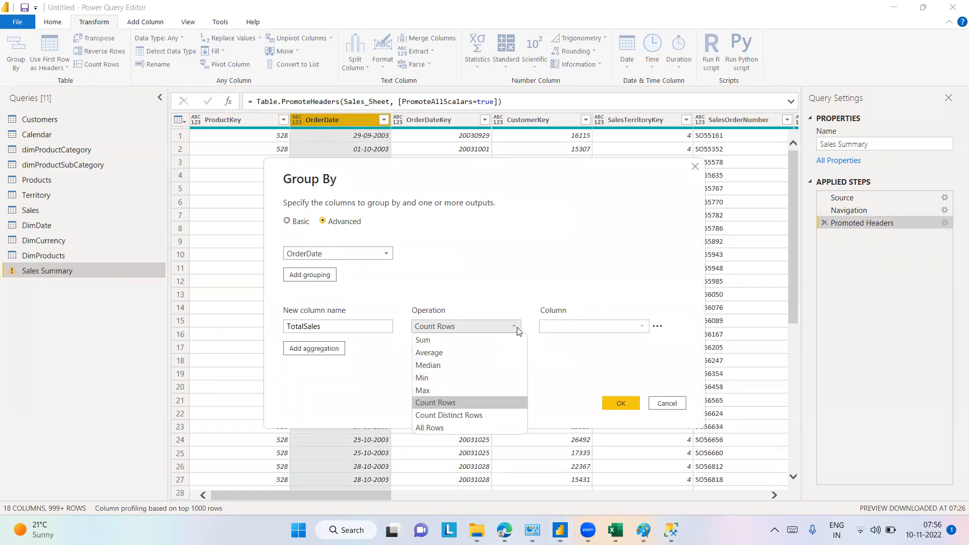
pyautogui.click(430, 339)
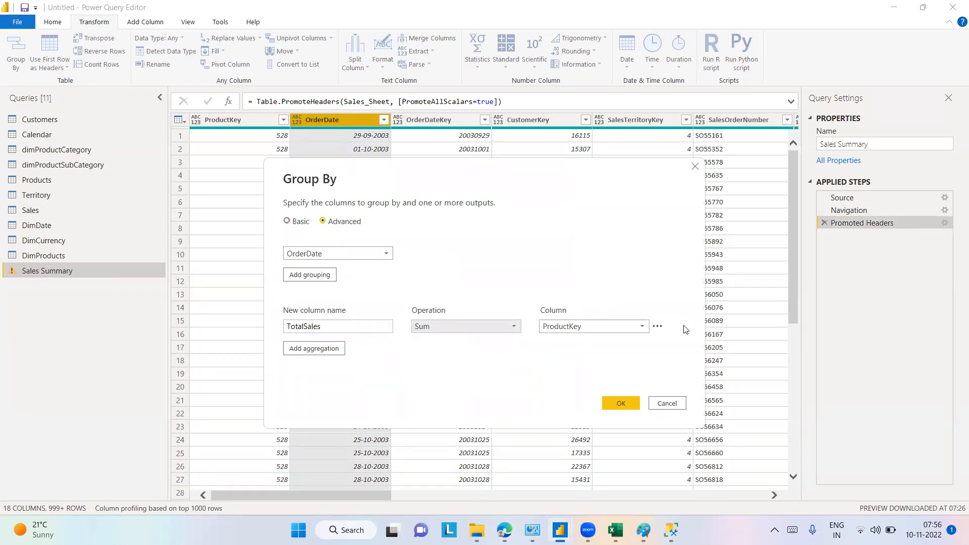
pyautogui.click(641, 327)
pyautogui.click(569, 275)
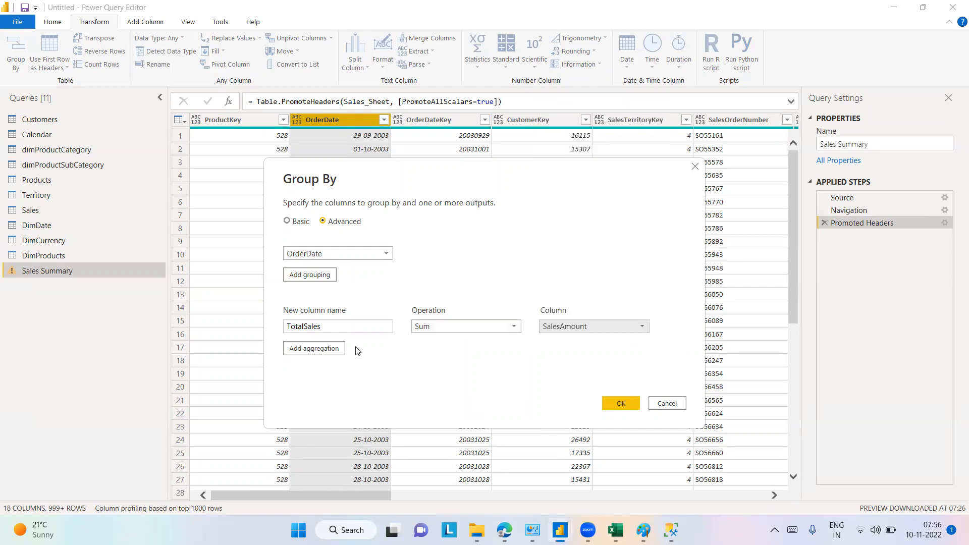
# - Add a second aggregation to the grouping, named Max Sales and using the Max operation
pyautogui.click(326, 348)
pyautogui.write('Max Sales')
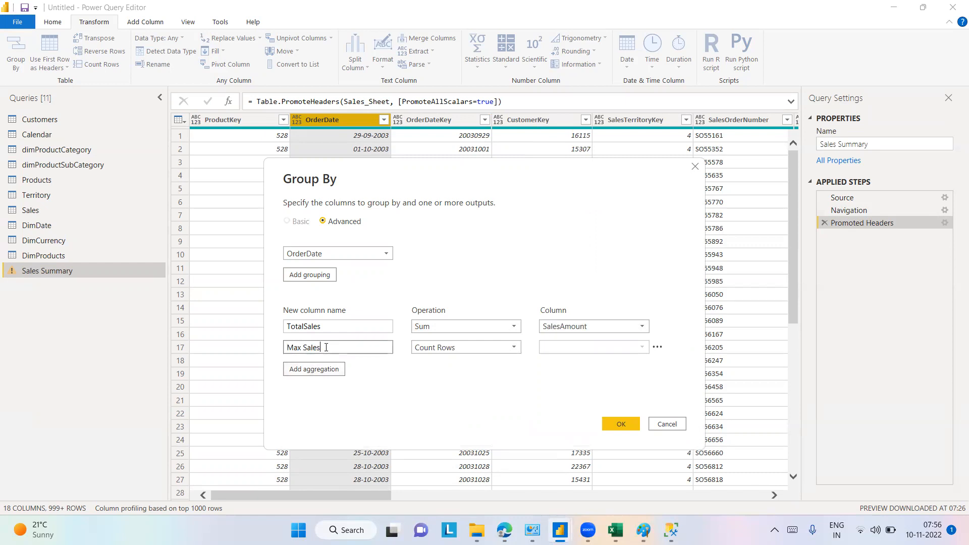
pyautogui.click(454, 342)
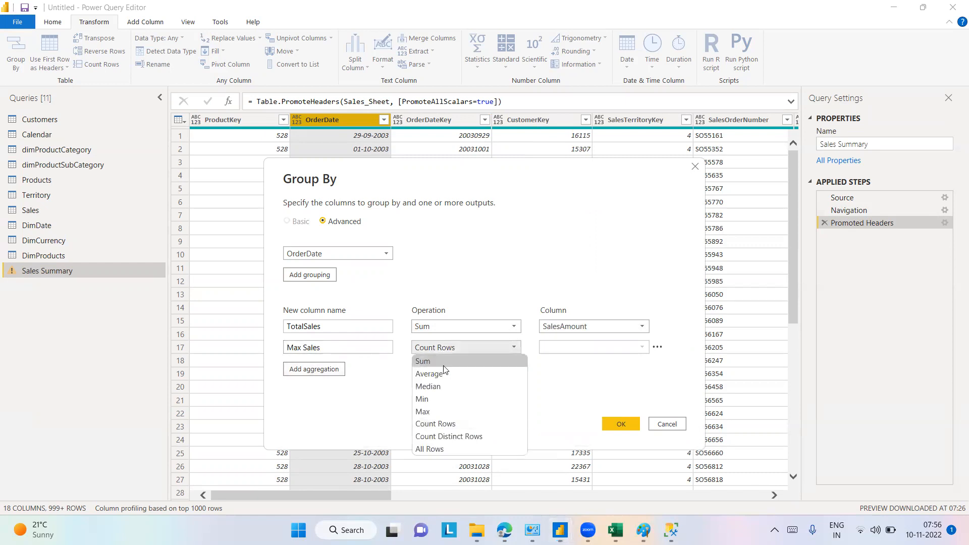
pyautogui.click(429, 412)
# - Rename the second aggregation as Total Sales, set its operation to Count Rows, and apply the grouping
pyautogui.click(329, 348)
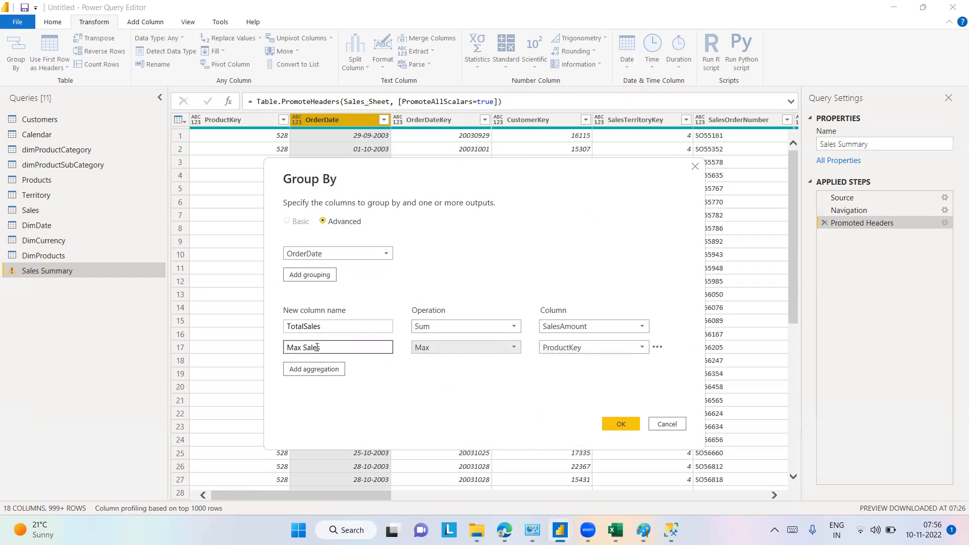
pyautogui.moveTo(329, 348); pyautogui.dragTo(271, 352)
pyautogui.write('Total')
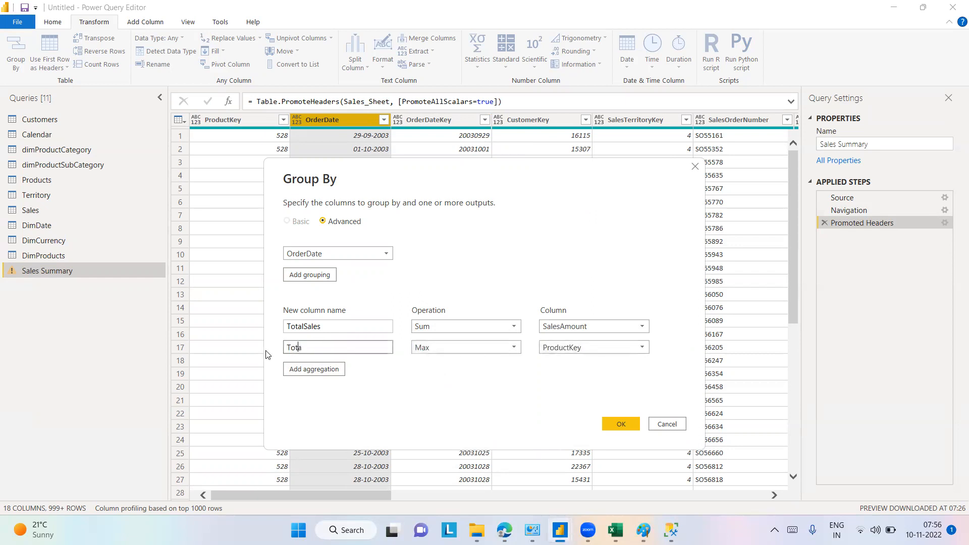
pyautogui.write(' Sales')
pyautogui.click(496, 344)
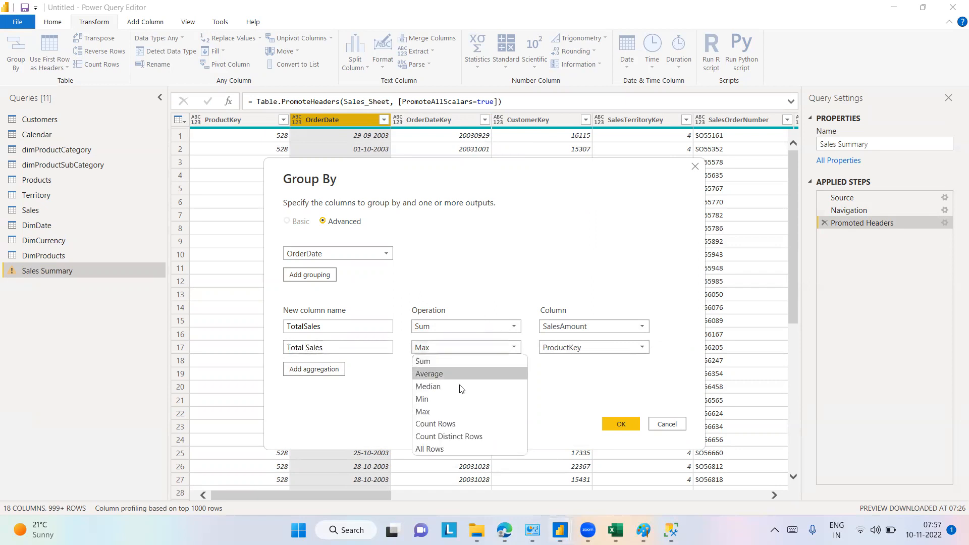
pyautogui.click(457, 424)
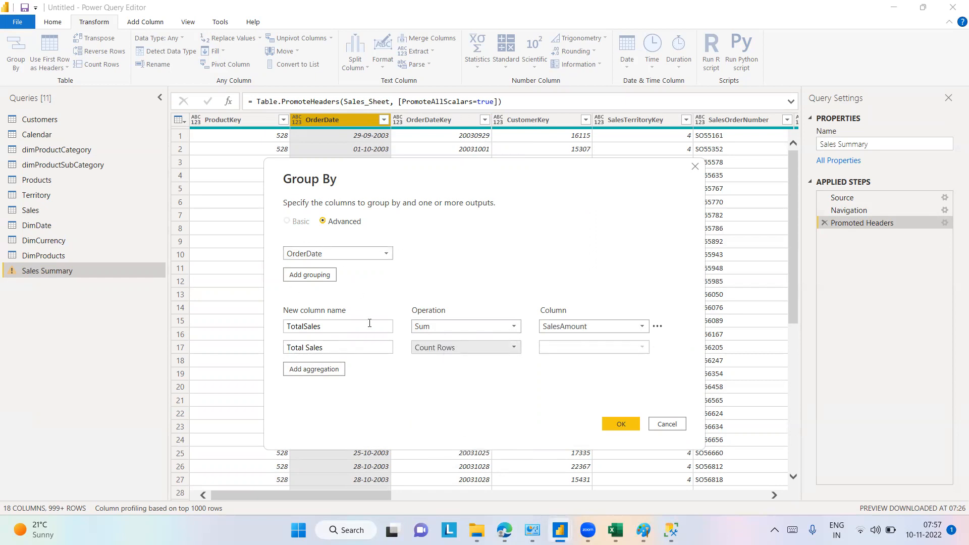
pyautogui.click(621, 424)
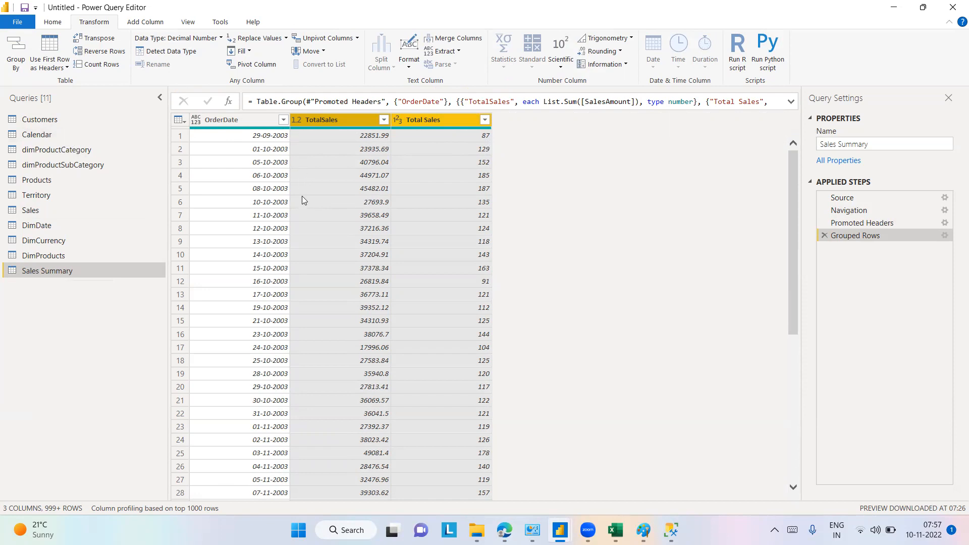
# - Review the columns of the Calendar query and the Sales query, and return to the Sales Summary query
pyautogui.click(41, 135)
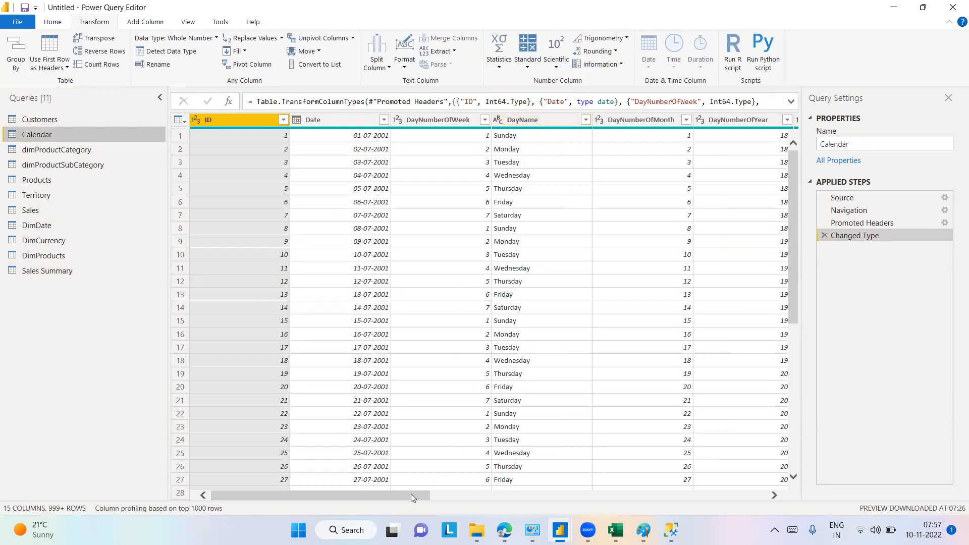
pyautogui.moveTo(411, 494); pyautogui.dragTo(538, 482)
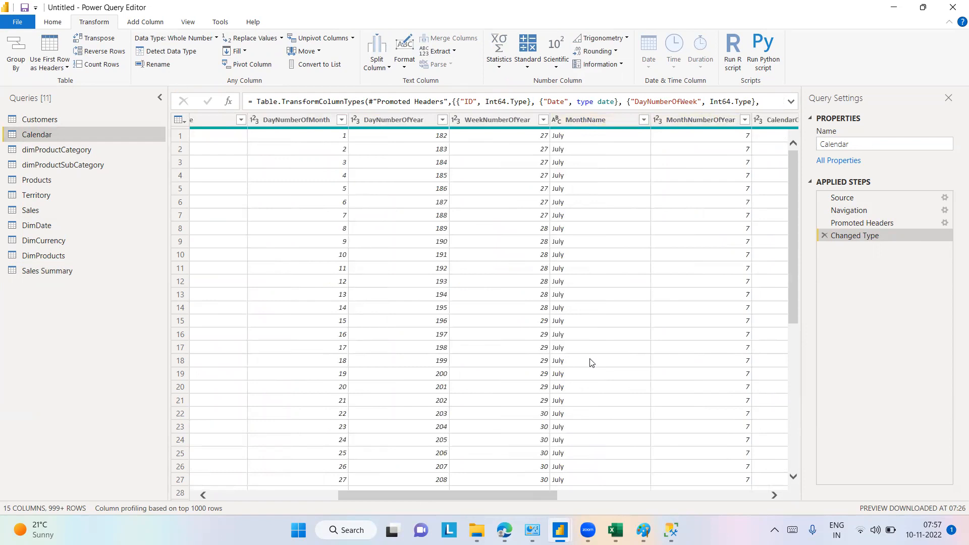
pyautogui.moveTo(532, 495); pyautogui.dragTo(775, 498)
pyautogui.click(222, 496)
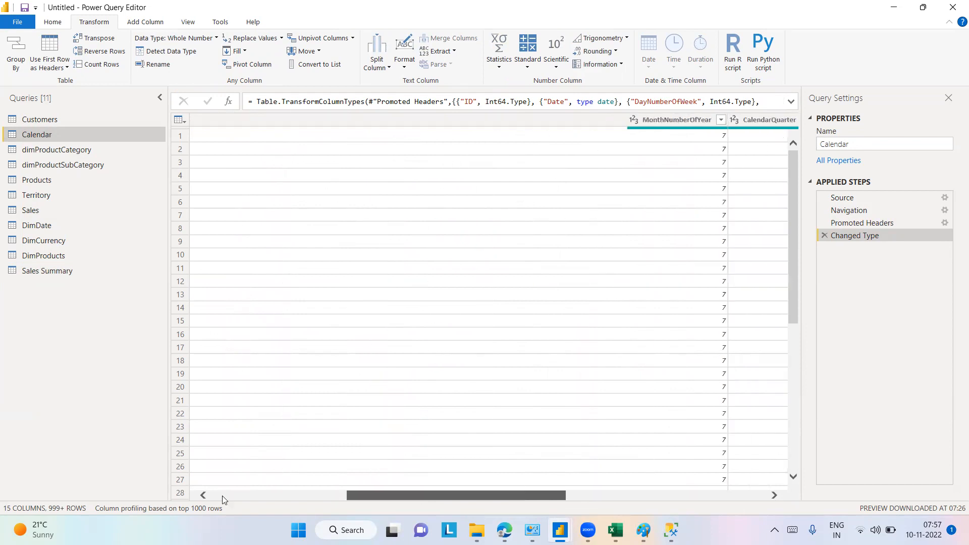
pyautogui.click(222, 496)
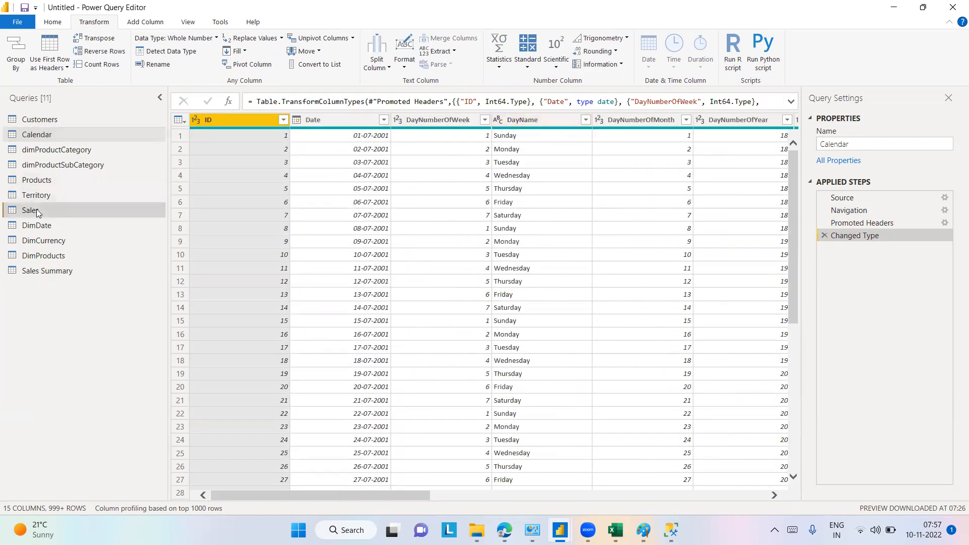
pyautogui.click(38, 212)
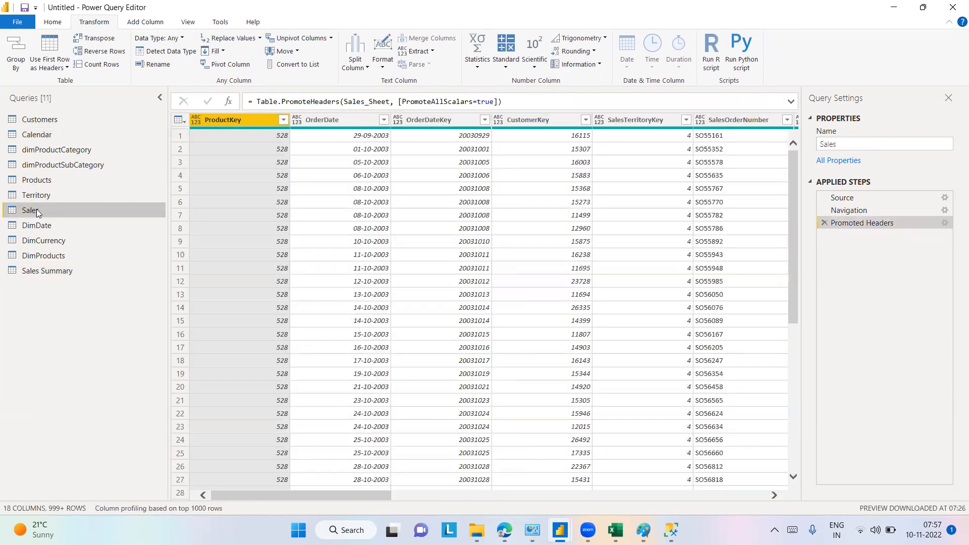
pyautogui.click(55, 272)
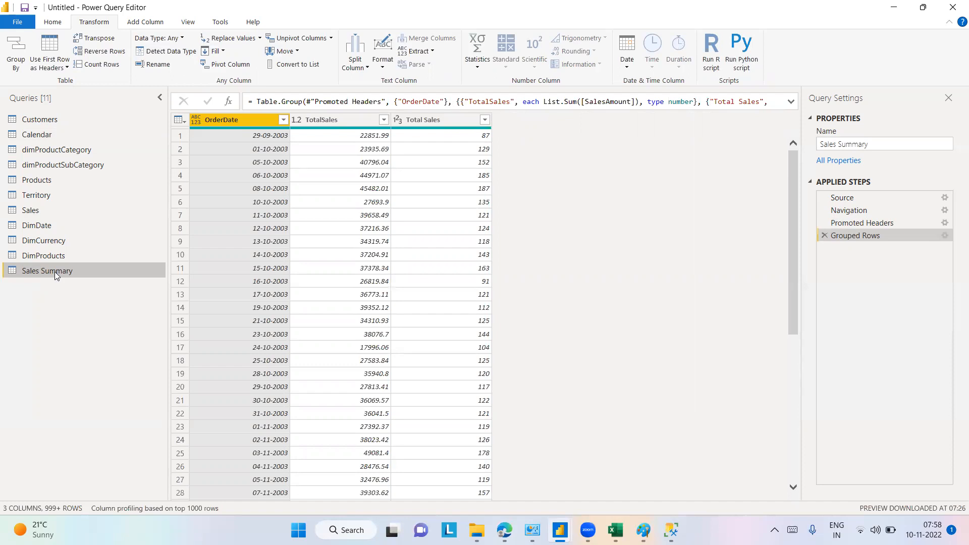
# - Check the untitled report's model view in Power BI Desktop for pending query changes and return to the Power Query Editor
pyautogui.click(53, 22)
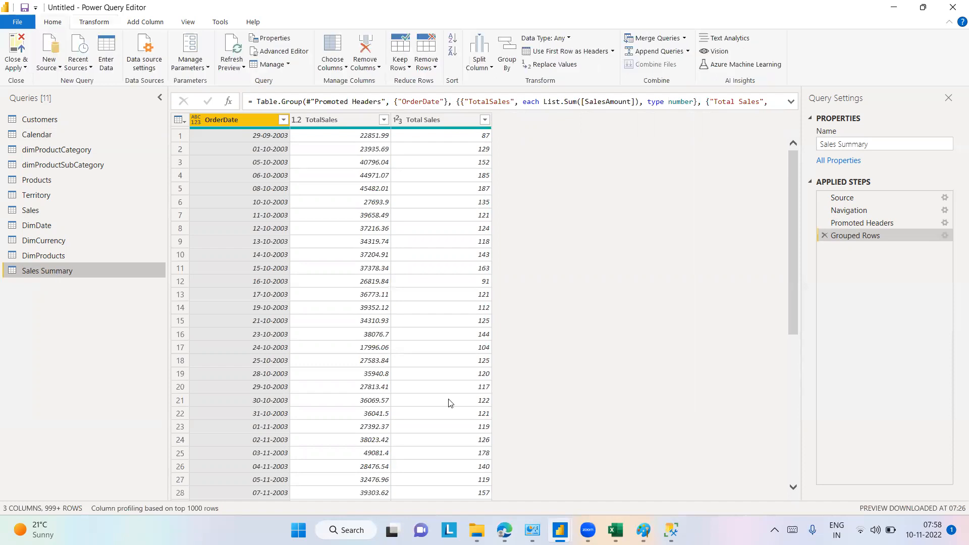
pyautogui.moveTo(559, 530)
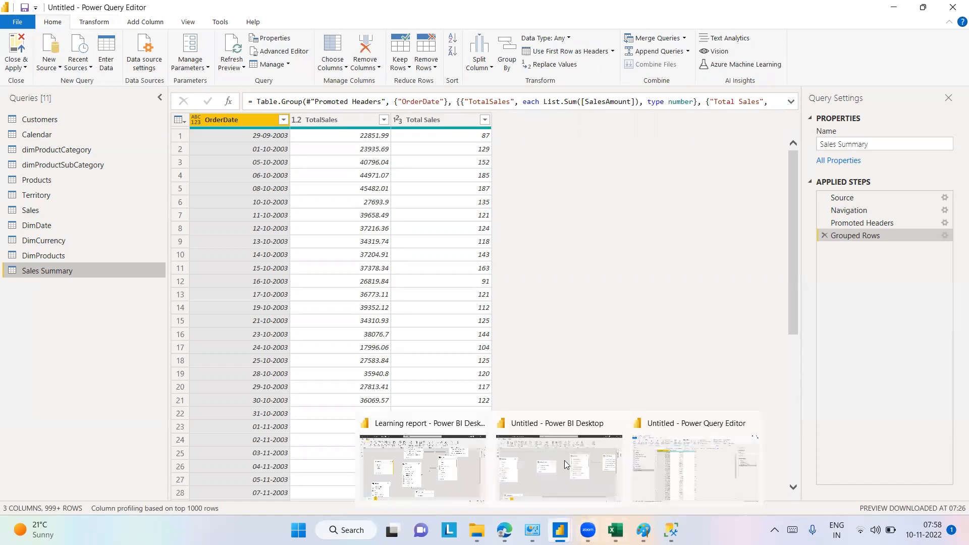
pyautogui.click(565, 464)
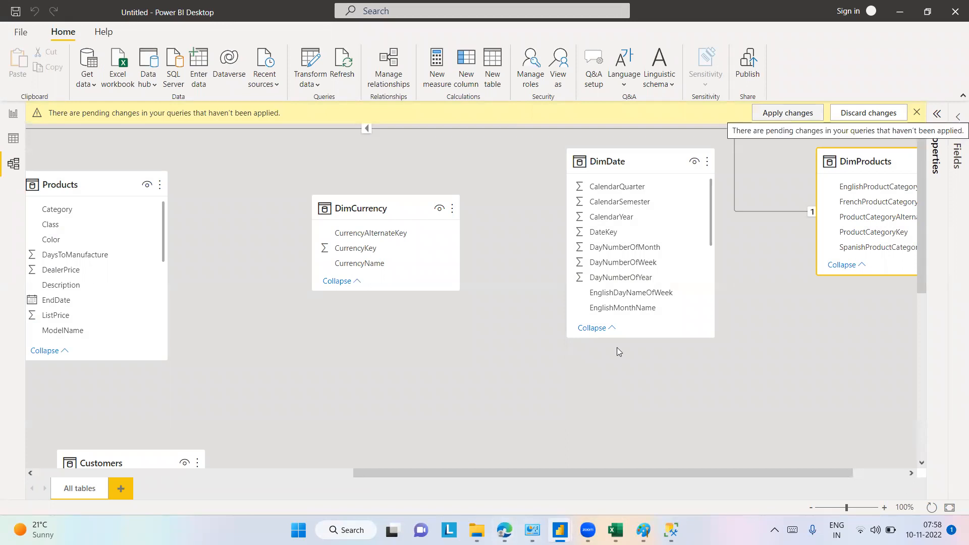
pyautogui.moveTo(558, 529)
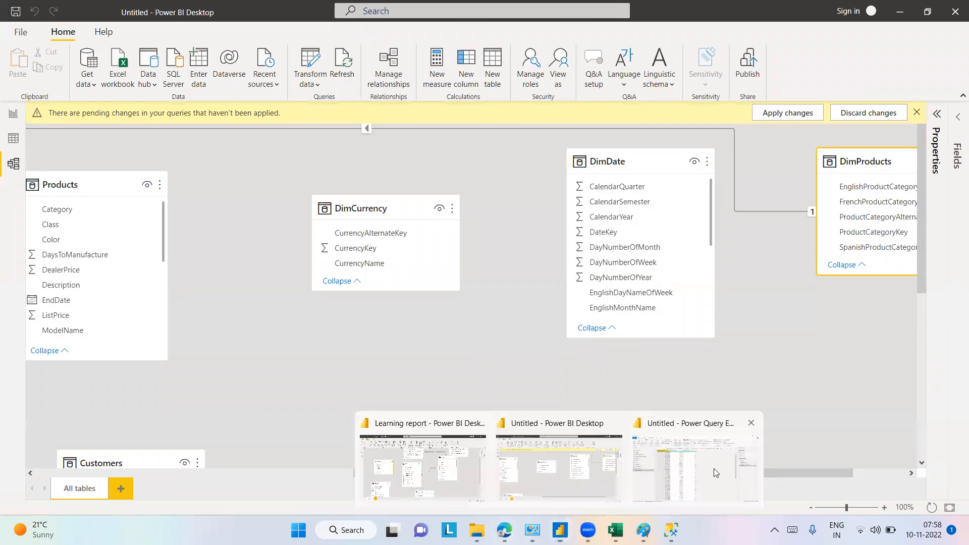
pyautogui.click(714, 472)
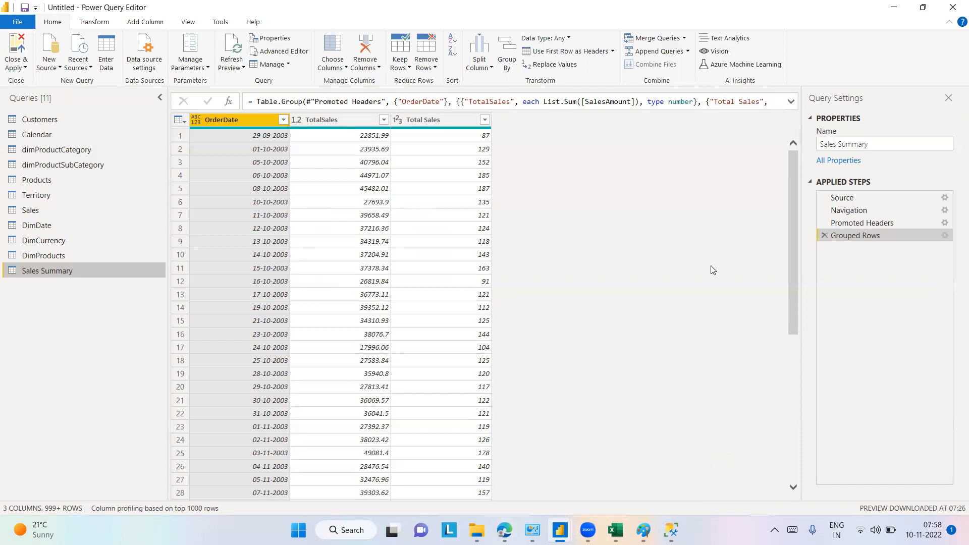
# - Apply the pending query changes to the data model while keeping the Power Query Editor open
pyautogui.click(953, 6)
pyautogui.click(23, 68)
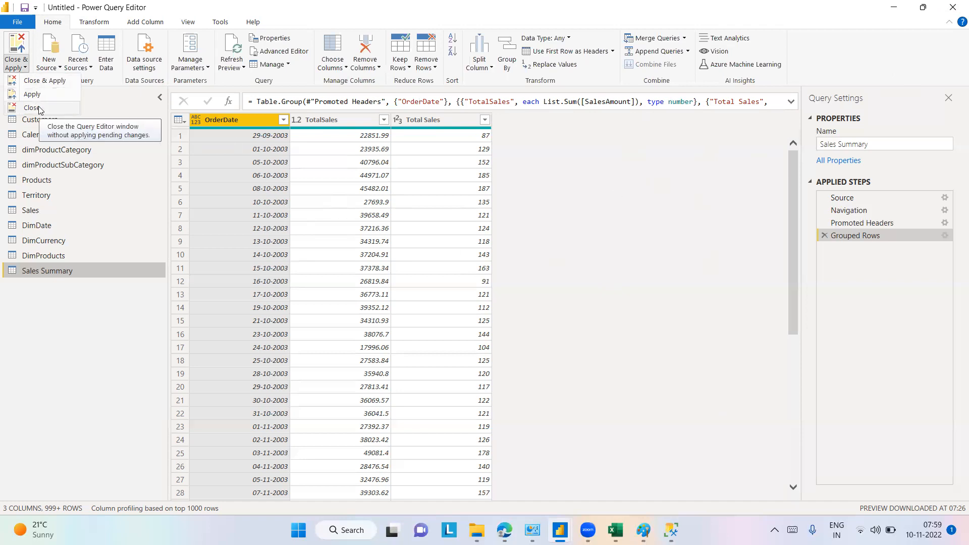
pyautogui.click(643, 166)
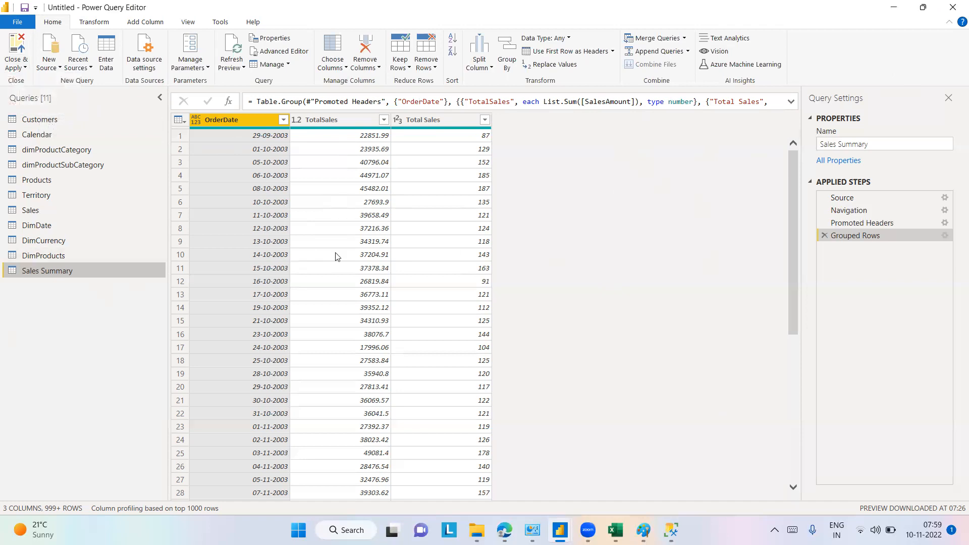
pyautogui.click(9, 67)
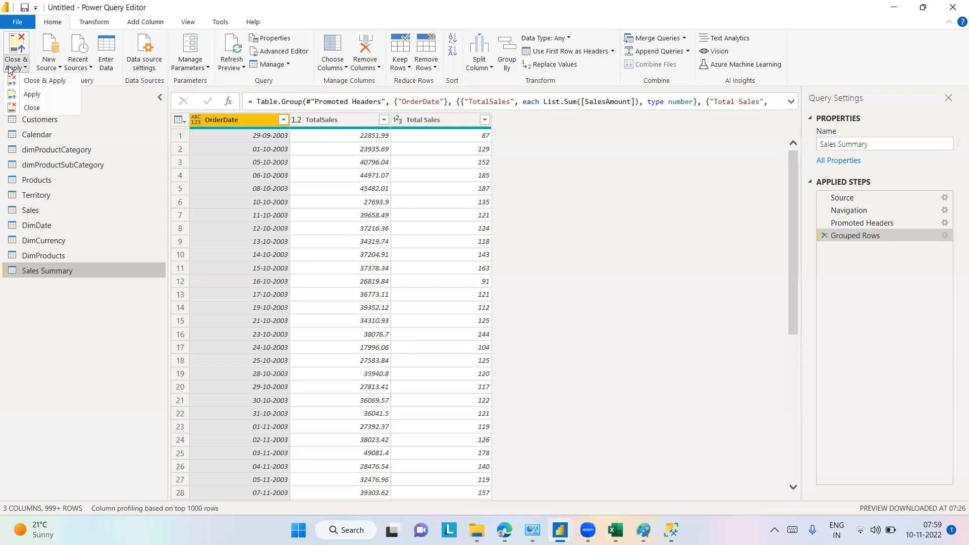
pyautogui.click(22, 94)
# - Switch to the untitled report's model view in Power BI Desktop and place the Sales Summary table directly below the Sales table
pyautogui.moveTo(559, 529)
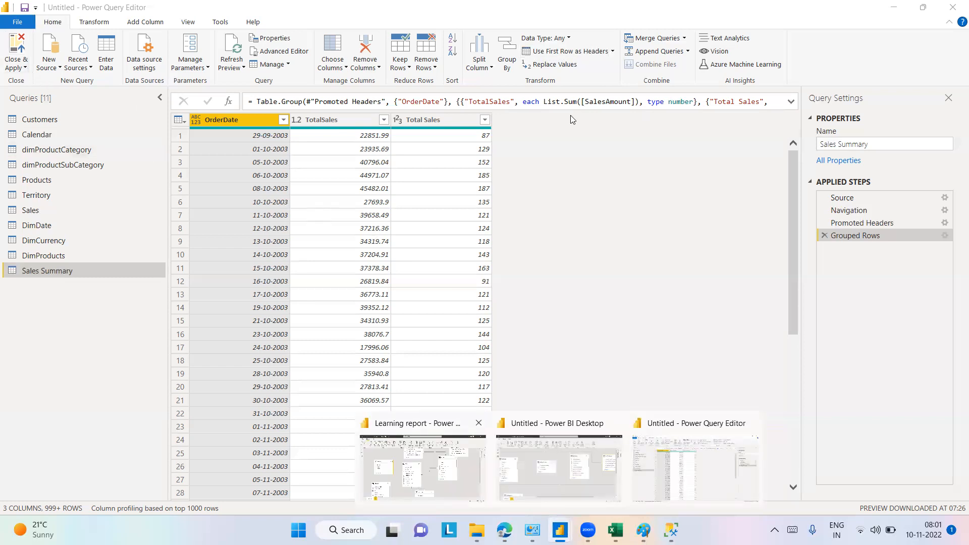
pyautogui.click(551, 463)
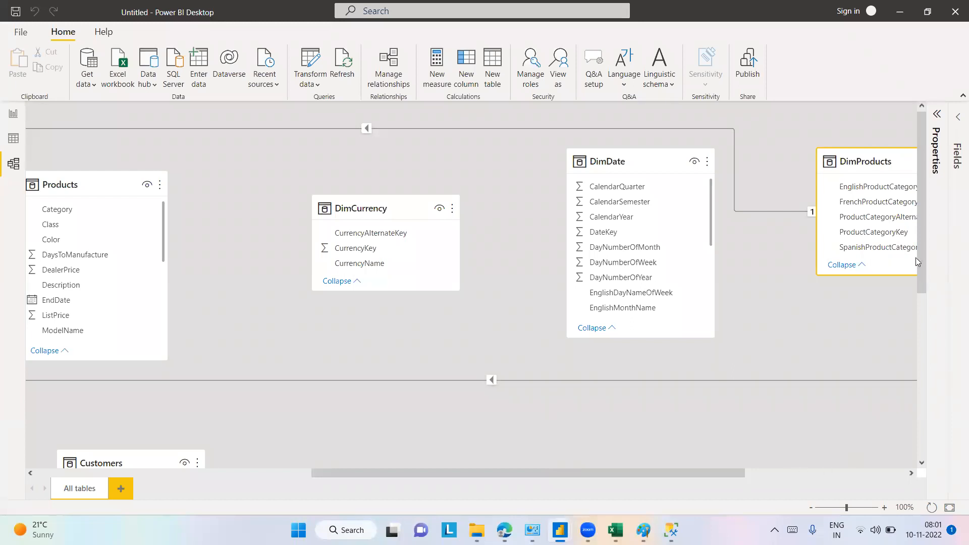
pyautogui.moveTo(920, 290); pyautogui.dragTo(924, 205)
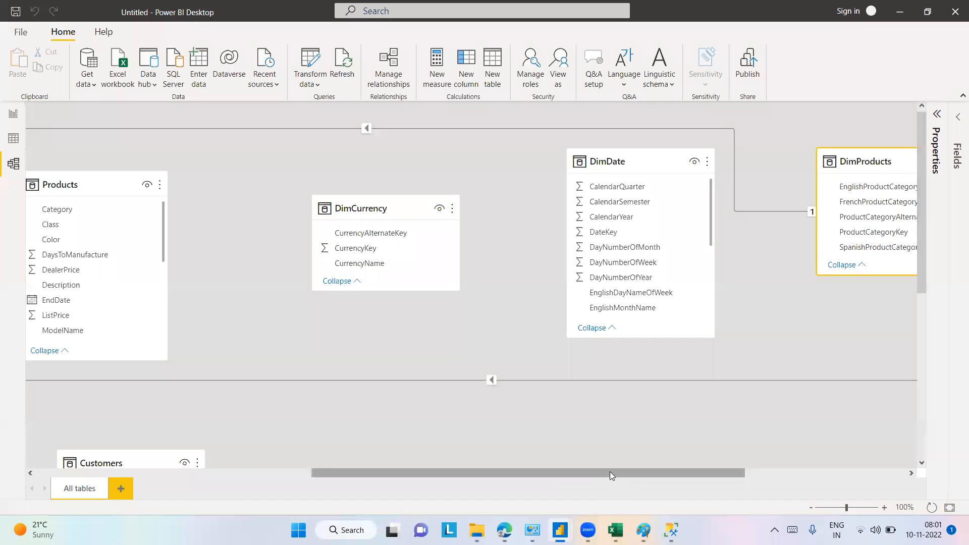
pyautogui.moveTo(610, 471); pyautogui.dragTo(233, 483)
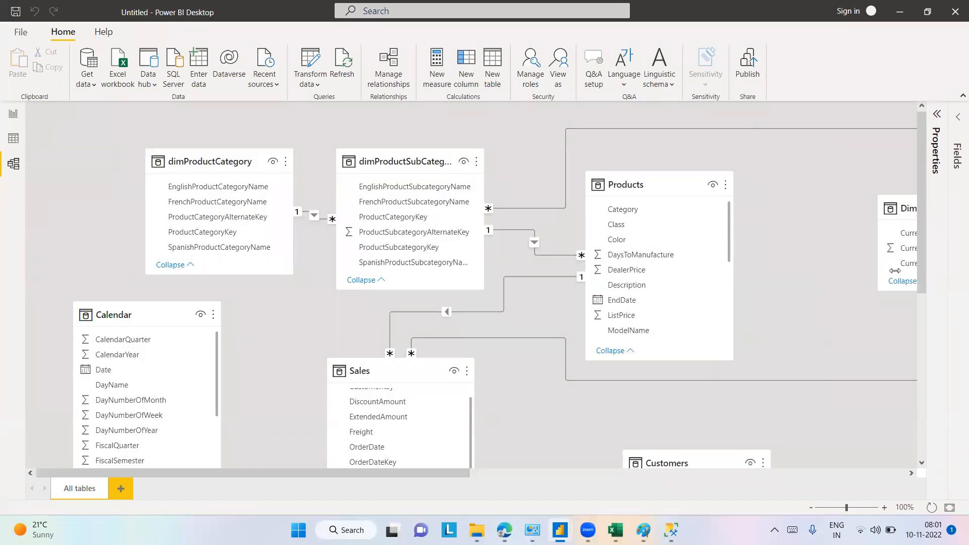
pyautogui.moveTo(921, 248); pyautogui.dragTo(924, 324)
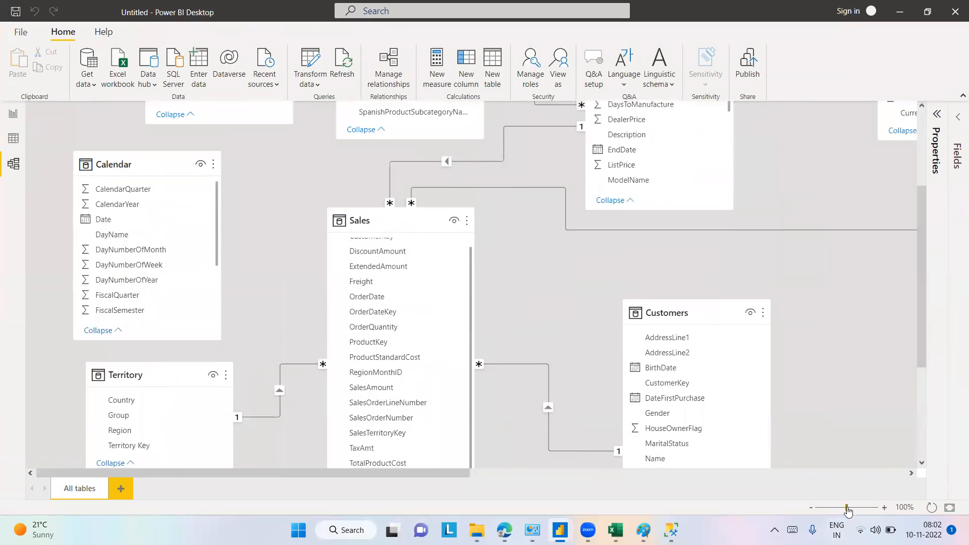
pyautogui.moveTo(845, 508); pyautogui.dragTo(826, 511)
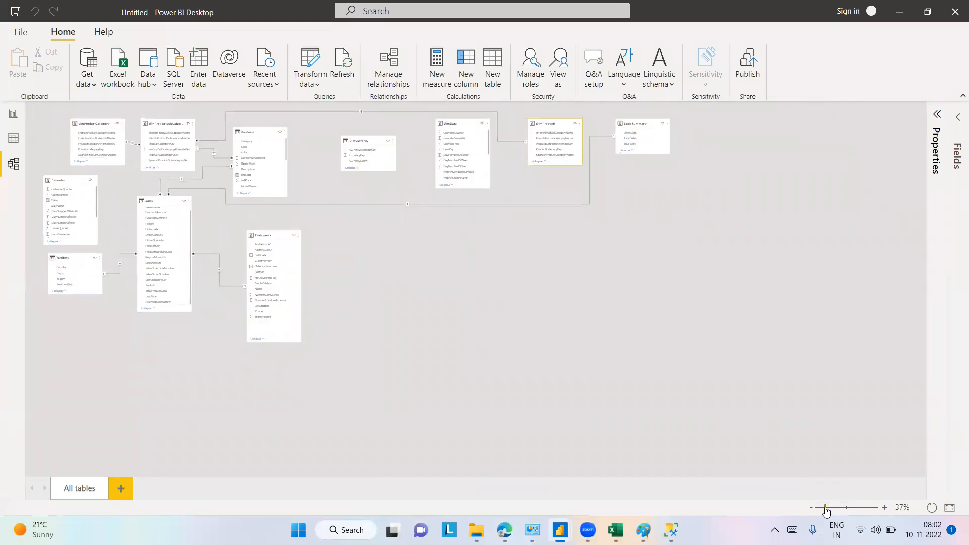
pyautogui.moveTo(646, 122); pyautogui.dragTo(169, 365)
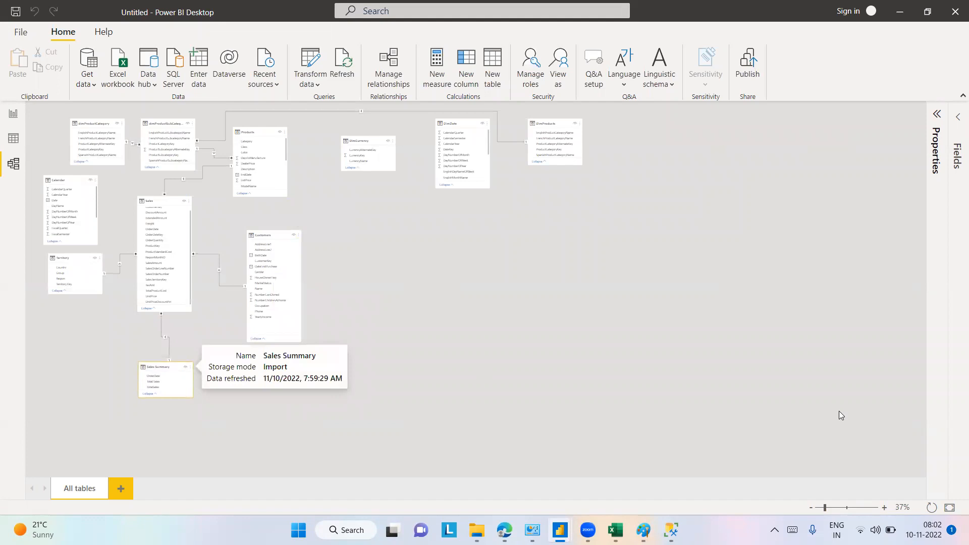
# - Move the Calendar table below the Territory table, beside Sales Summary, in the model diagram
pyautogui.click(884, 507)
pyautogui.click(884, 507)
pyautogui.click(884, 507)
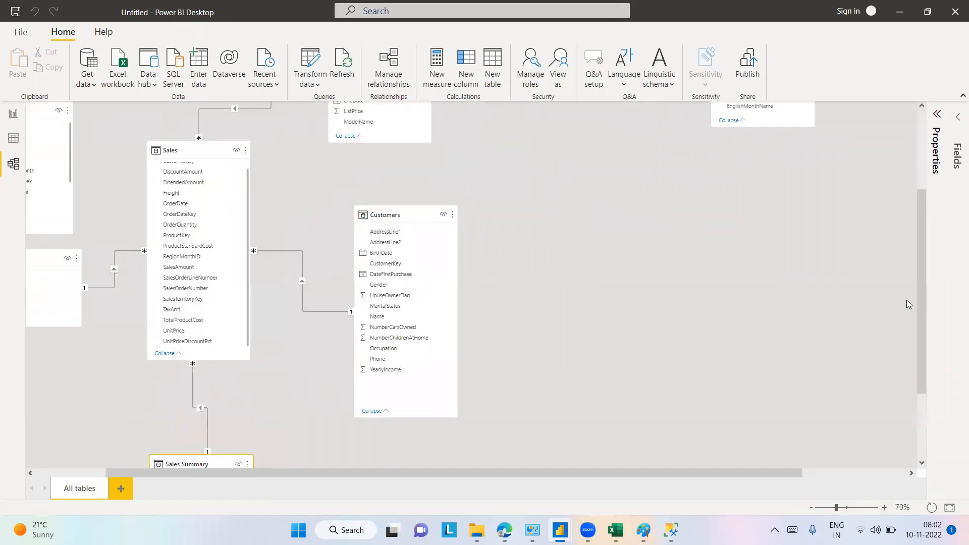
pyautogui.moveTo(922, 311); pyautogui.dragTo(924, 361)
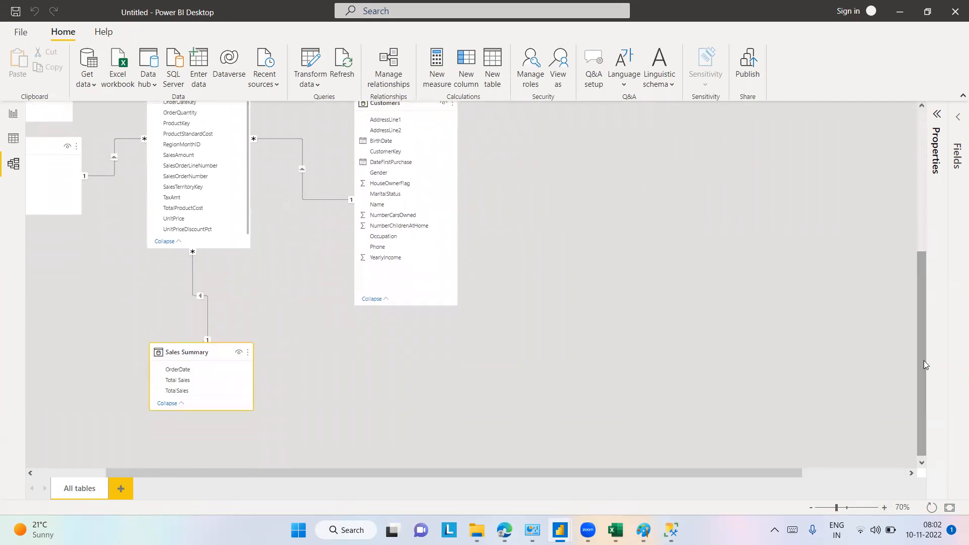
pyautogui.moveTo(651, 467); pyautogui.dragTo(281, 508)
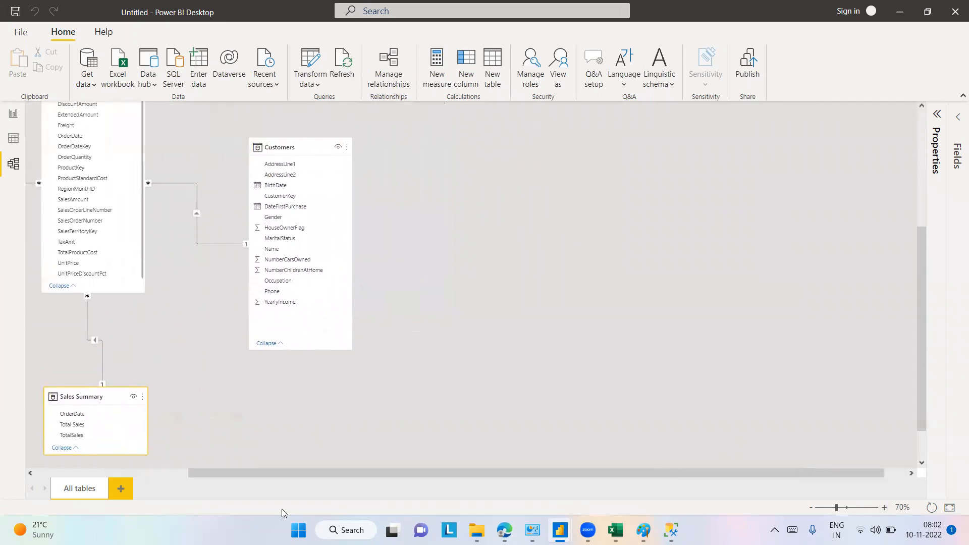
pyautogui.moveTo(361, 470); pyautogui.dragTo(144, 473)
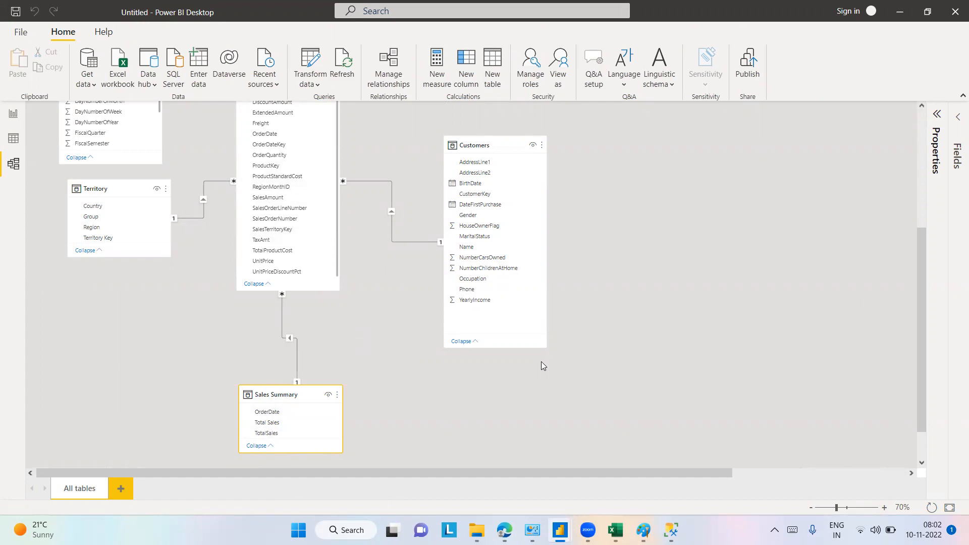
pyautogui.moveTo(923, 295); pyautogui.dragTo(922, 270)
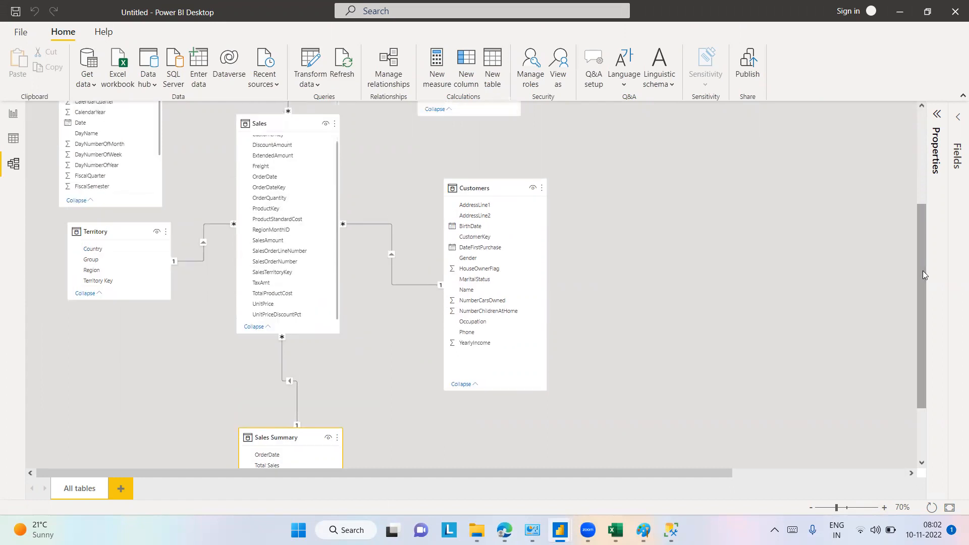
pyautogui.moveTo(923, 250); pyautogui.dragTo(921, 212)
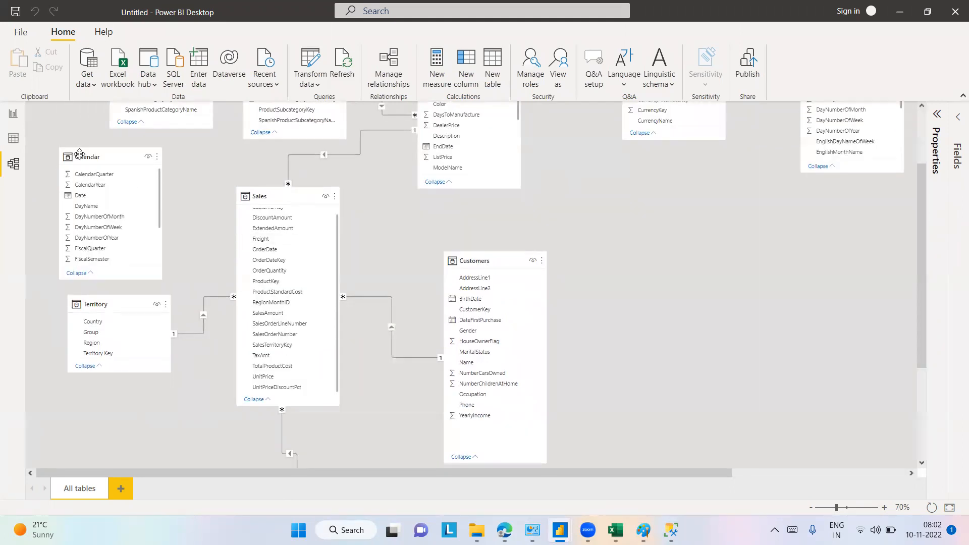
pyautogui.moveTo(82, 159); pyautogui.dragTo(97, 421)
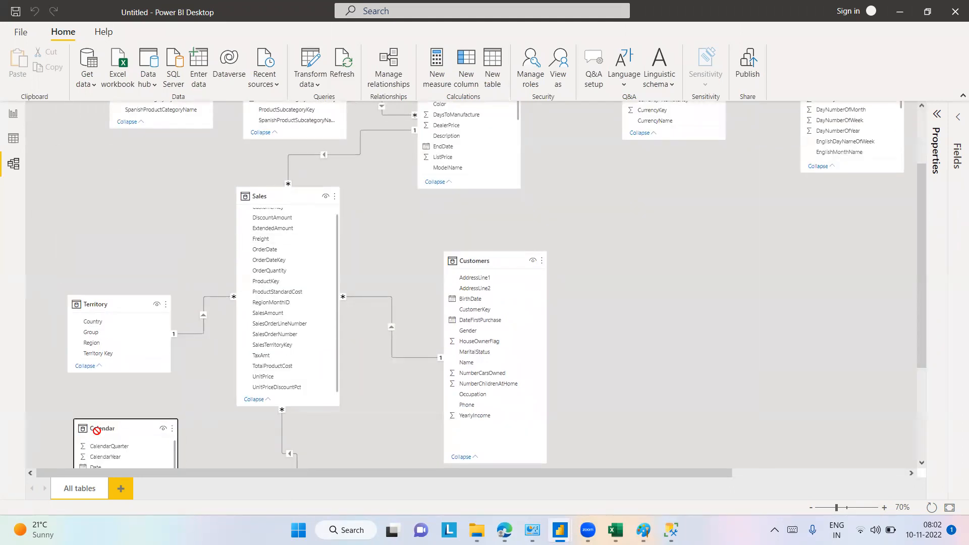
# - Move the Territory table up into the freed space and lengthen the Calendar table card until all its fields fit
pyautogui.moveTo(107, 299); pyautogui.dragTo(103, 176)
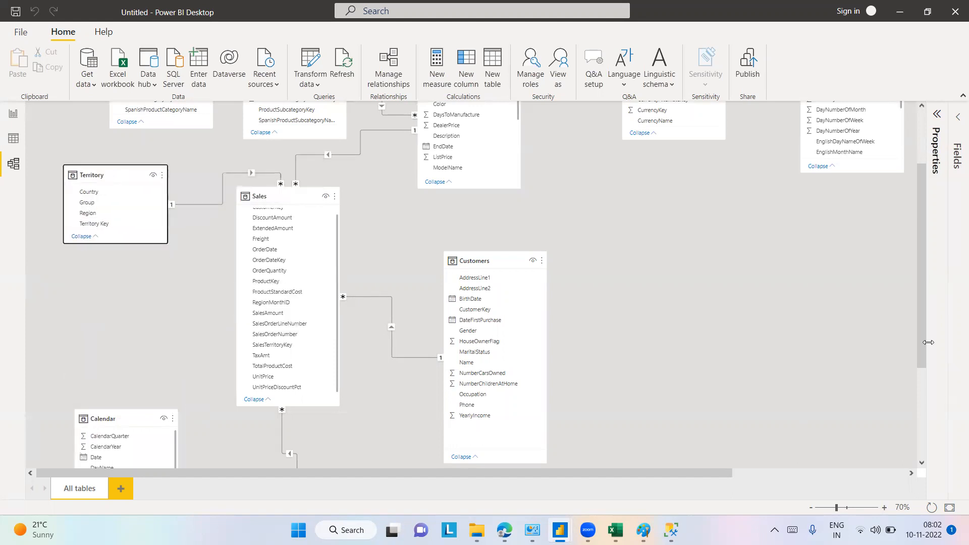
pyautogui.moveTo(921, 348); pyautogui.dragTo(919, 436)
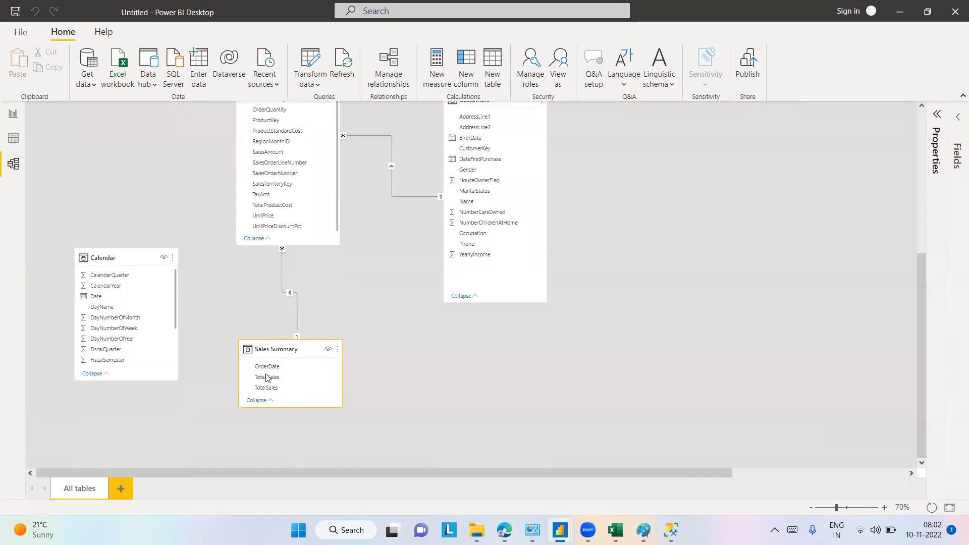
pyautogui.moveTo(124, 382); pyautogui.dragTo(124, 470)
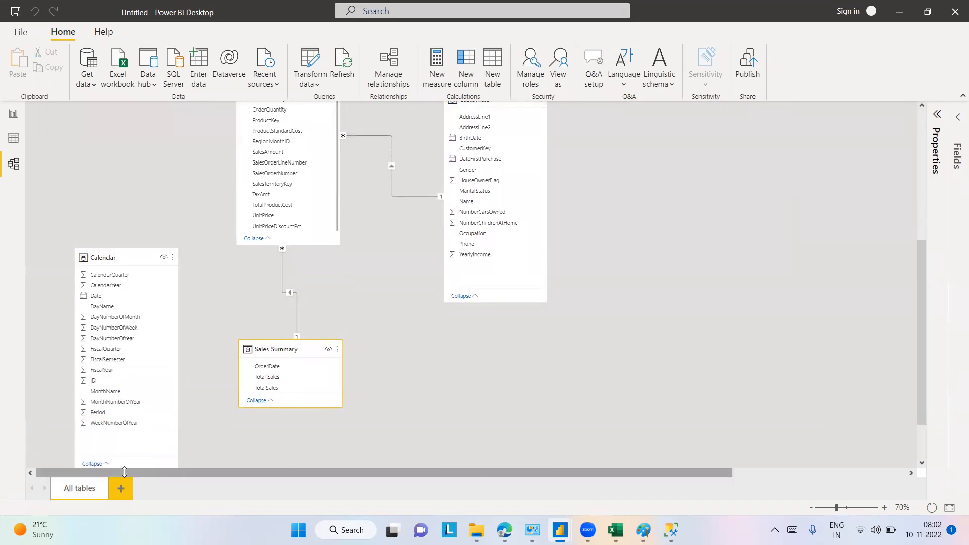
# - Edit the relationship between Sales and Sales Summary so that Calendar's Date column is related to Sales Summary's OrderDate instead
pyautogui.rightClick(288, 291)
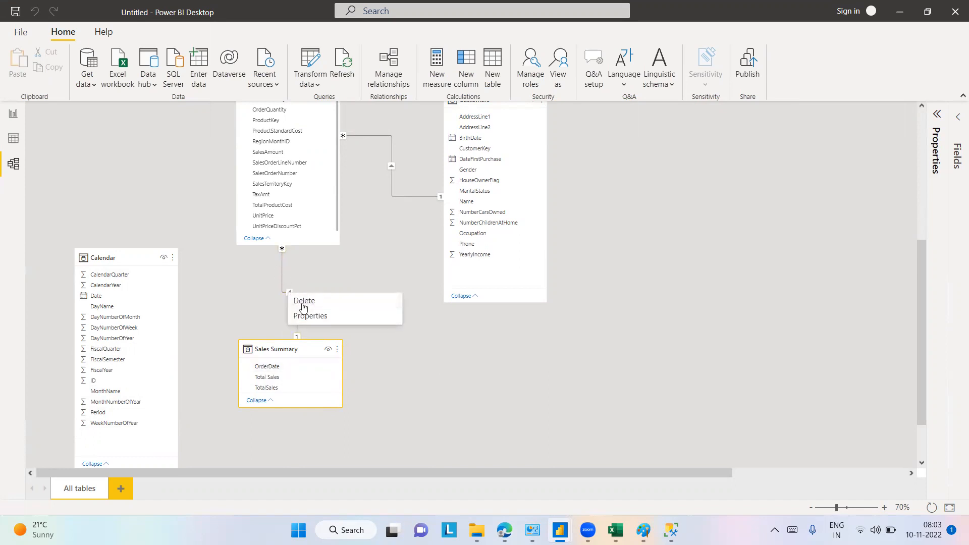
pyautogui.click(306, 317)
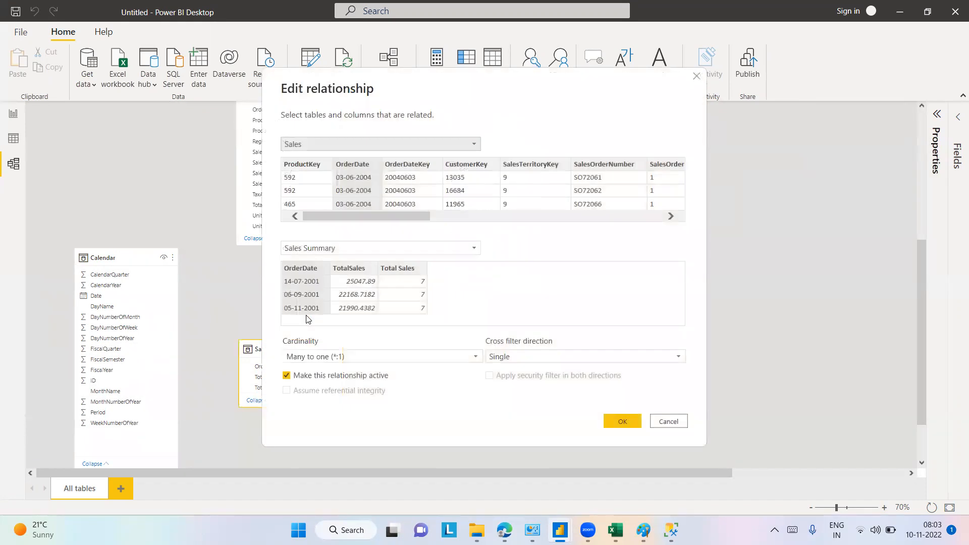
pyautogui.click(478, 146)
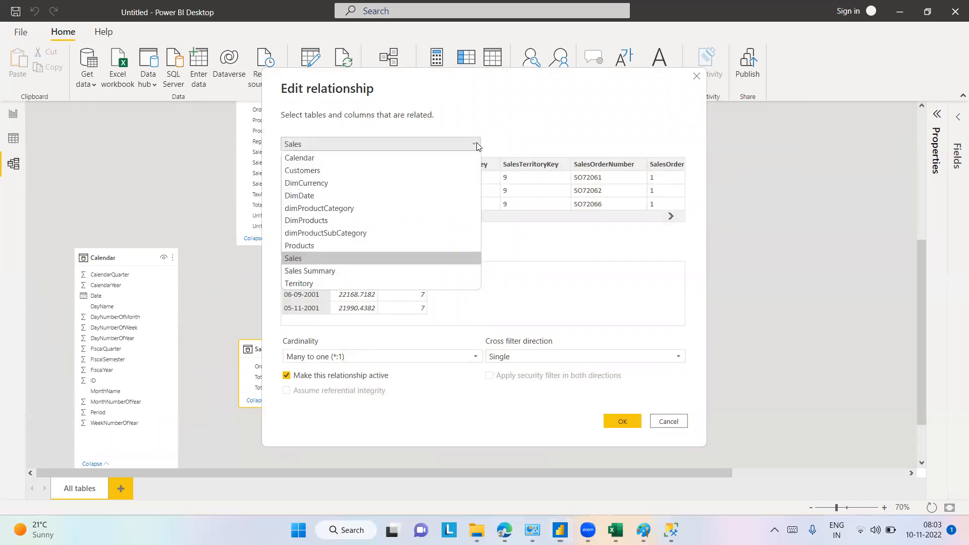
pyautogui.click(311, 158)
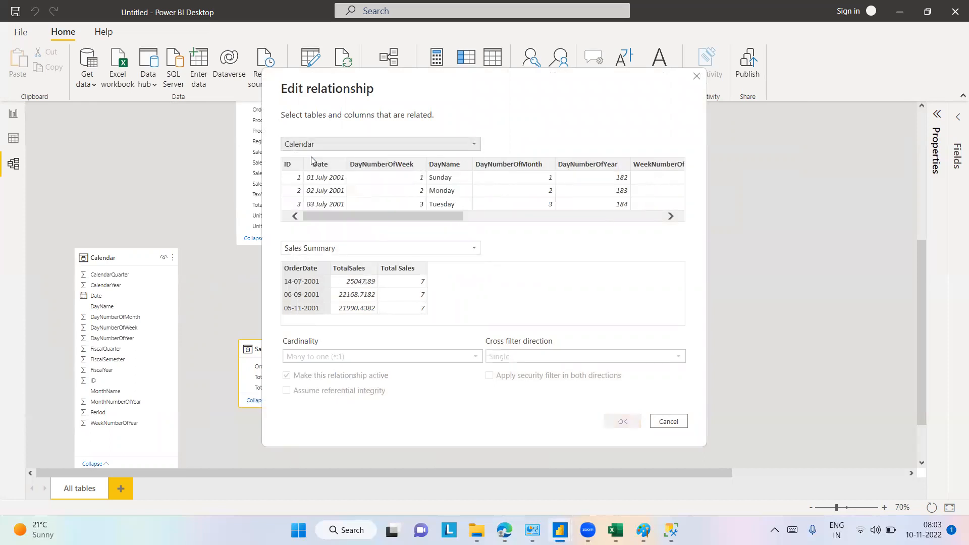
pyautogui.click(321, 167)
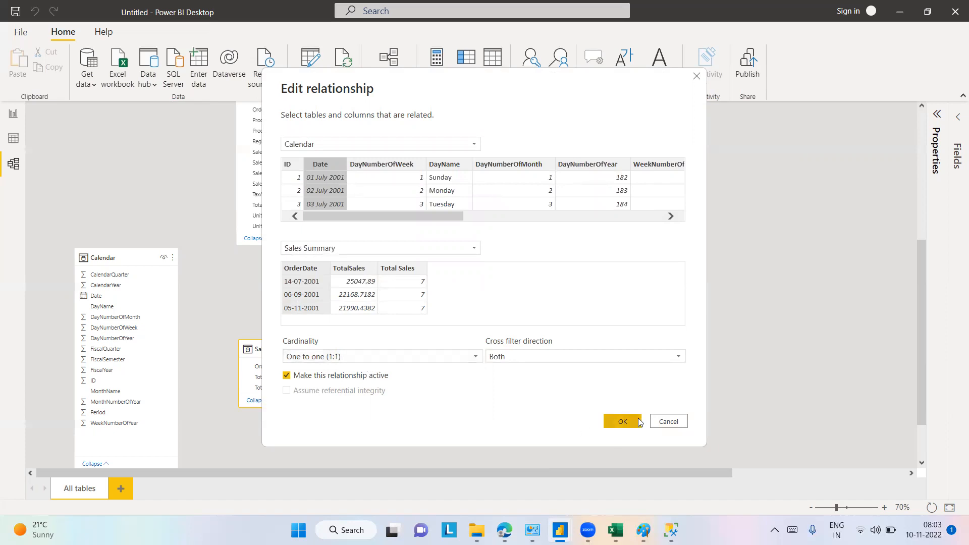
pyautogui.click(622, 421)
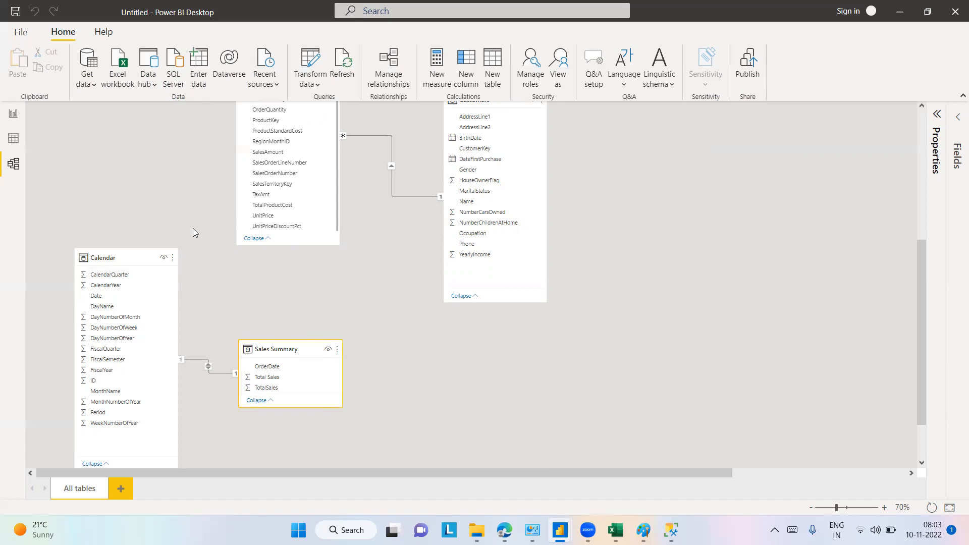
# - Add a blank page to the report and collapse the expanded field lists so that only the Calendar table's fields are listed
pyautogui.click(13, 113)
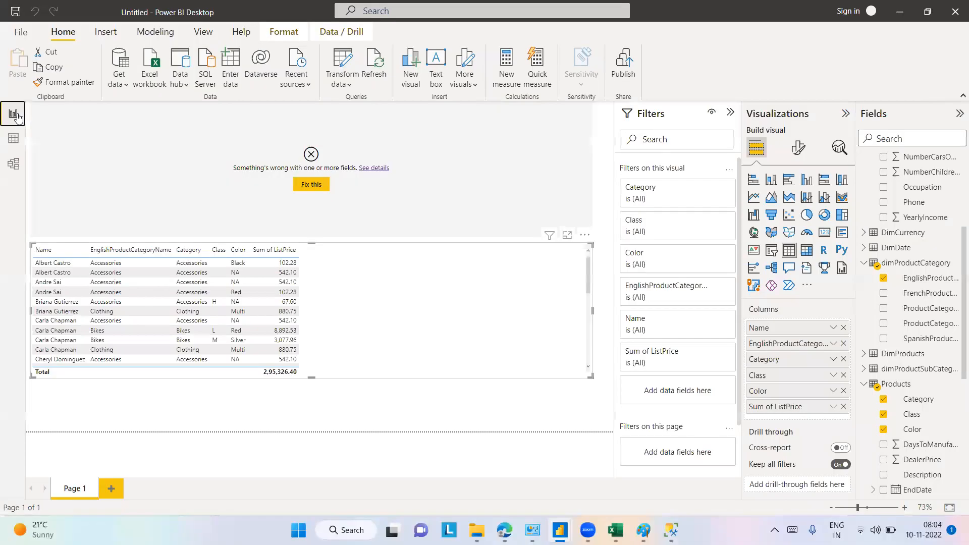
pyautogui.click(111, 489)
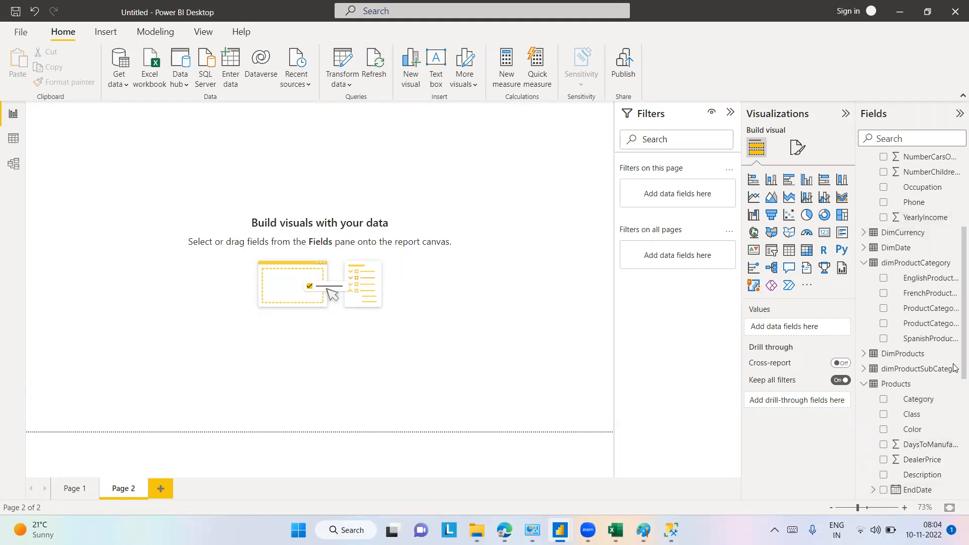
pyautogui.click(863, 262)
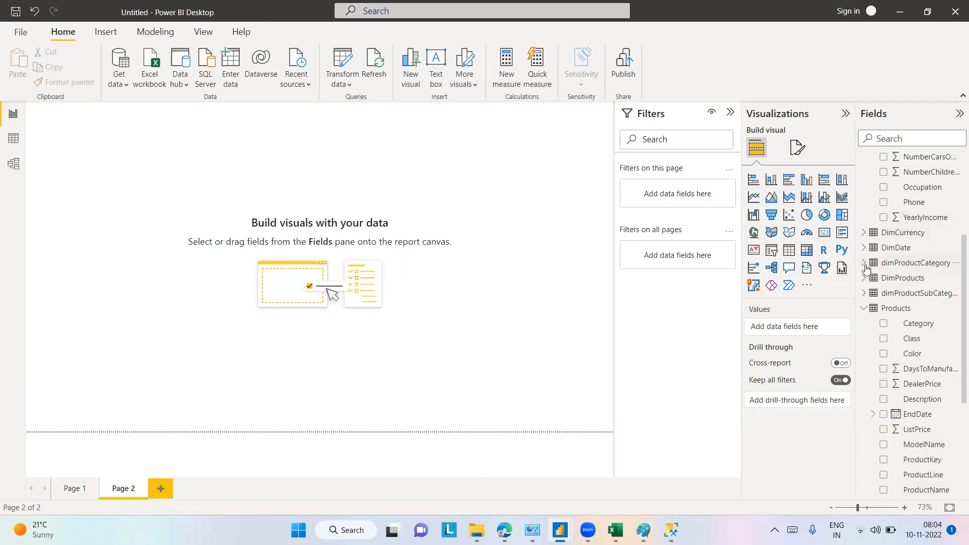
pyautogui.click(863, 308)
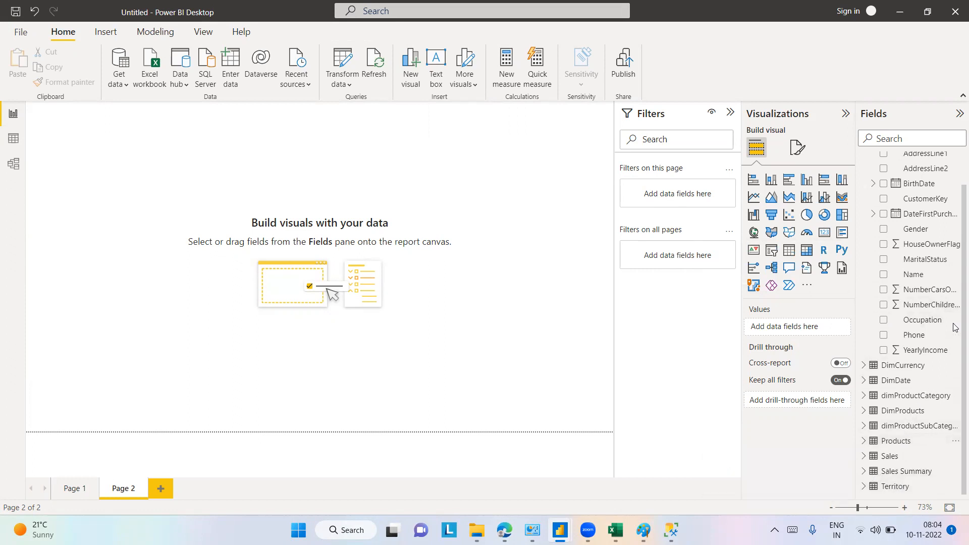
pyautogui.scroll(2, 948, 302)
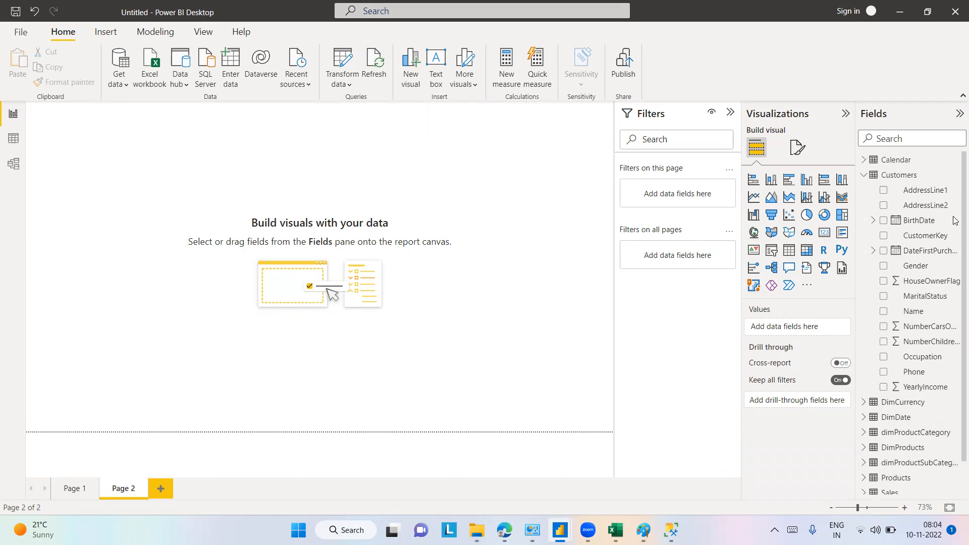
pyautogui.click(864, 177)
pyautogui.click(864, 161)
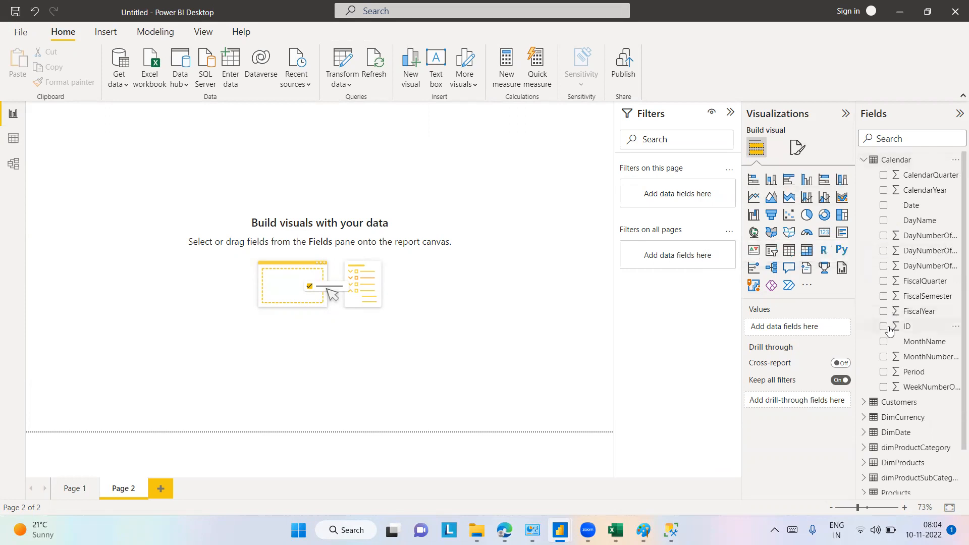
# - Build a column chart with Calendar's FiscalQuarter on the X-axis and Sales Summary's Total Sales on the Y-axis
pyautogui.click(884, 283)
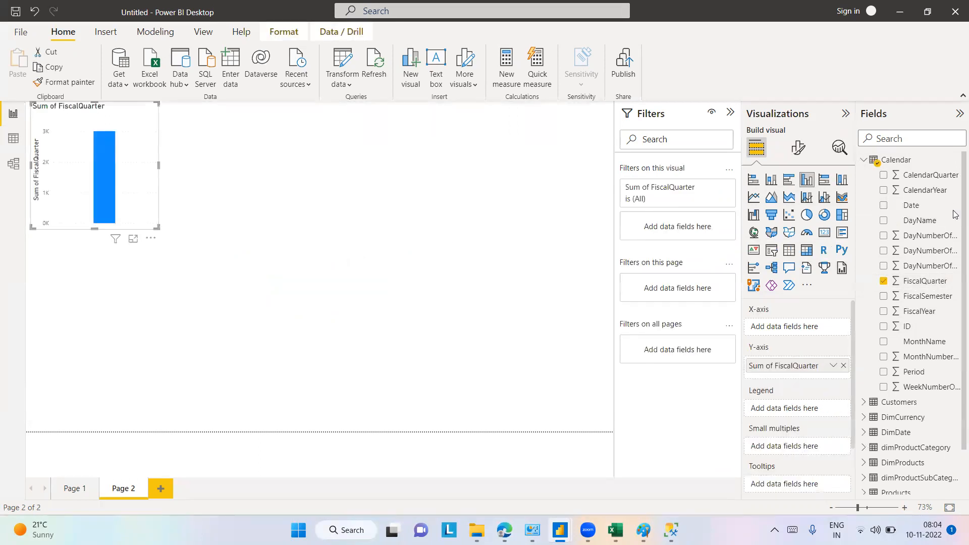
pyautogui.scroll(-1, 955, 214)
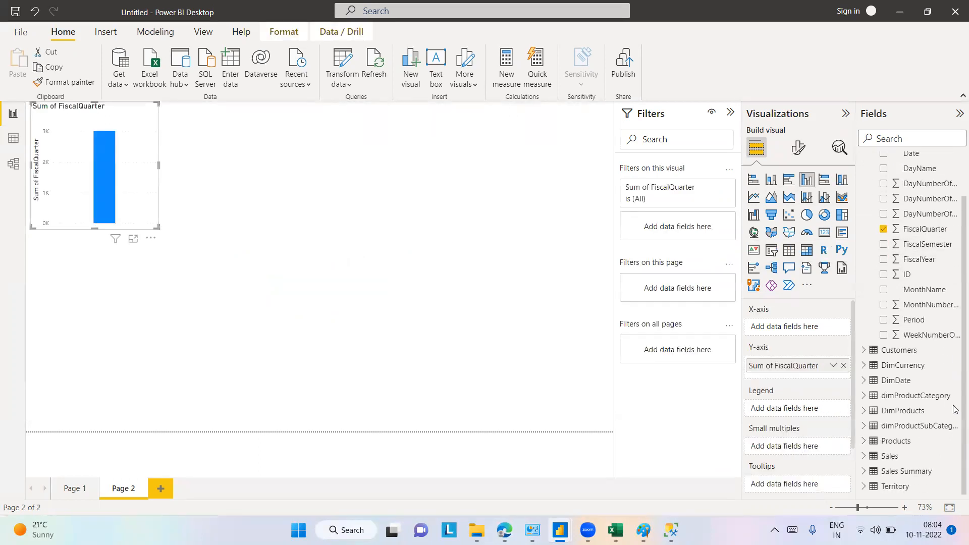
pyautogui.click(863, 471)
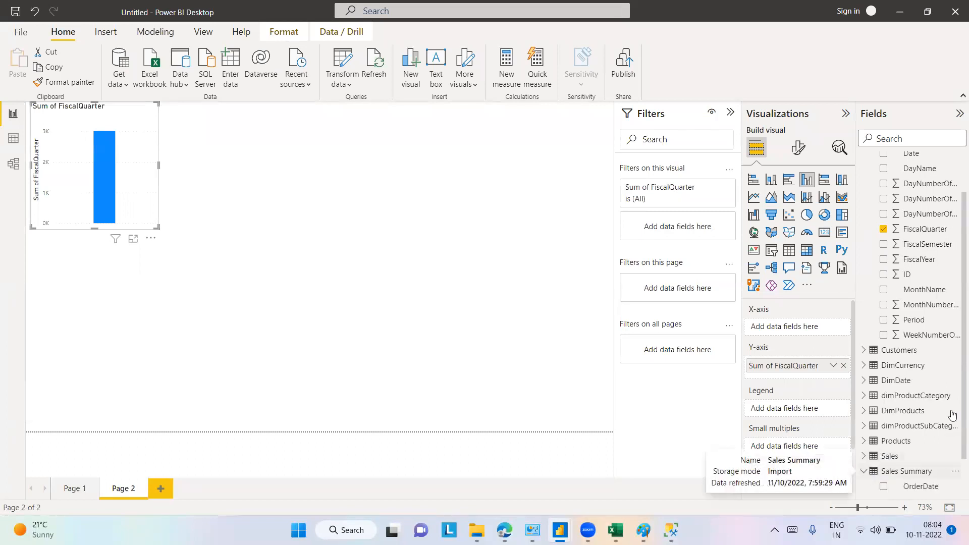
pyautogui.scroll(-1, 955, 395)
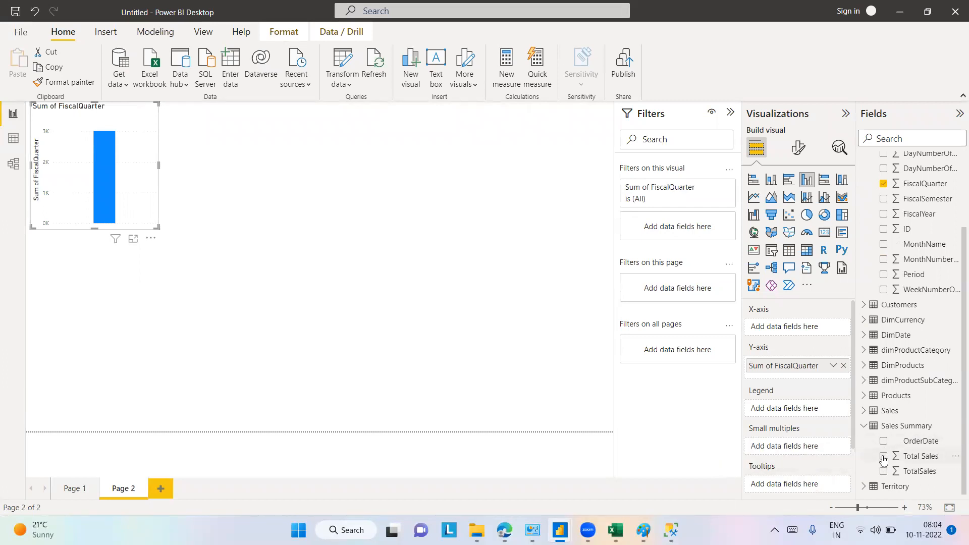
pyautogui.click(882, 457)
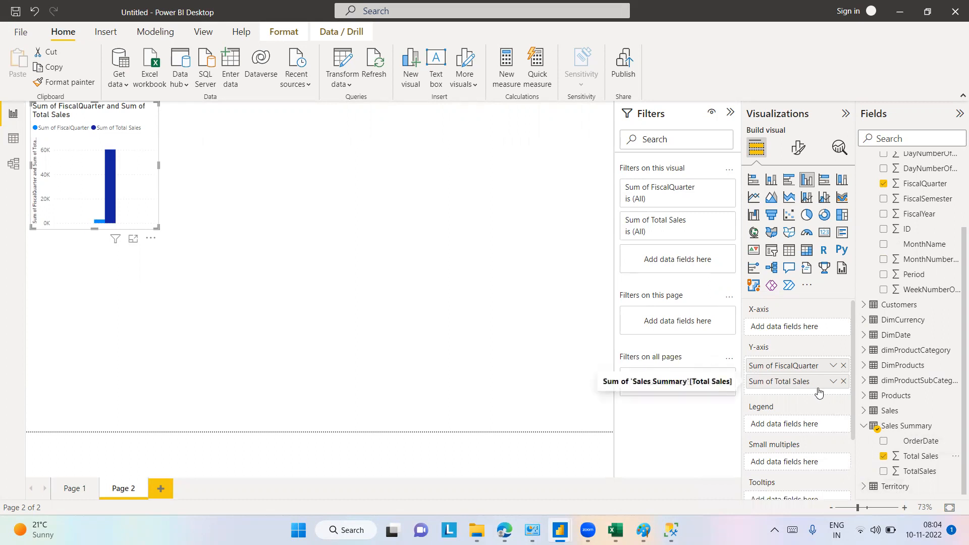
pyautogui.moveTo(818, 369); pyautogui.dragTo(818, 328)
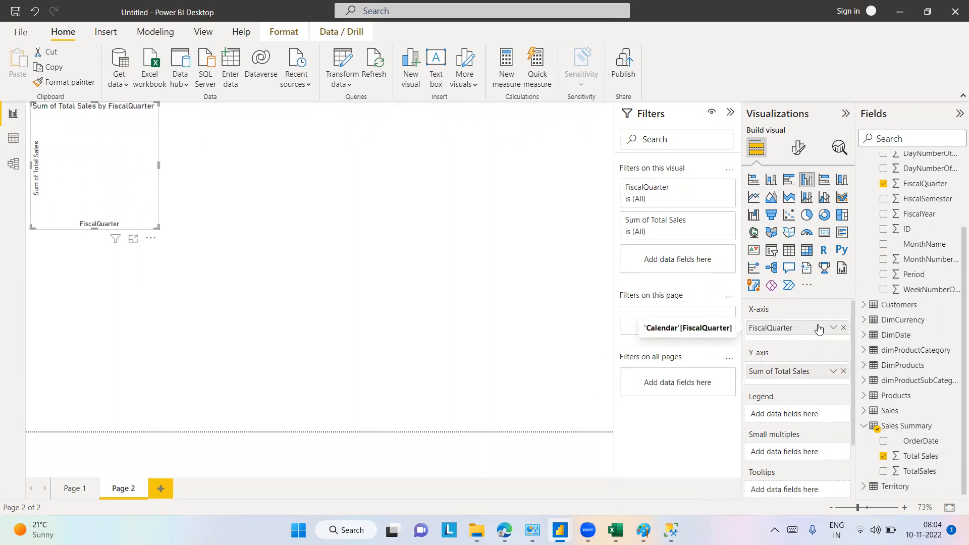
# - Enlarge the visual and convert it to a table that also includes Sales Summary's TotalSales field
pyautogui.moveTo(157, 228); pyautogui.dragTo(410, 305)
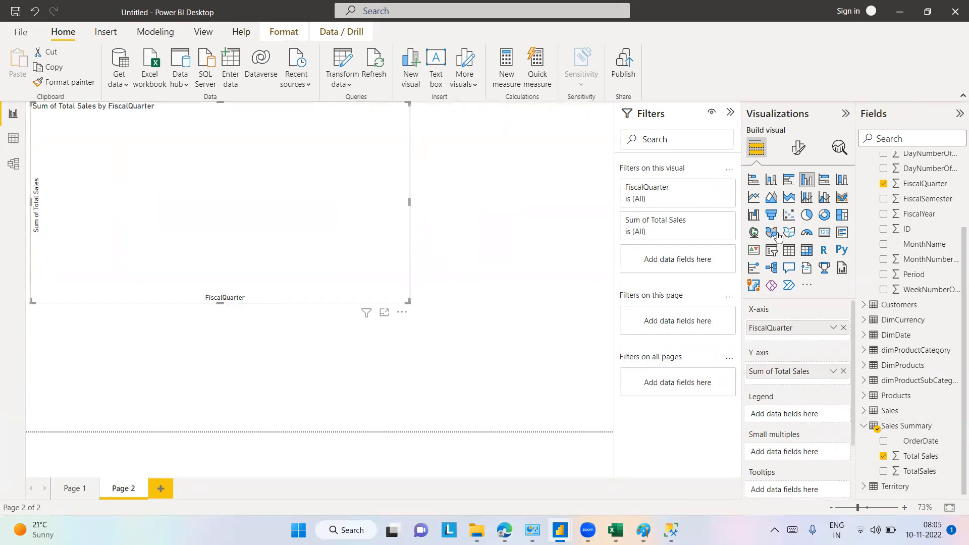
pyautogui.click(789, 250)
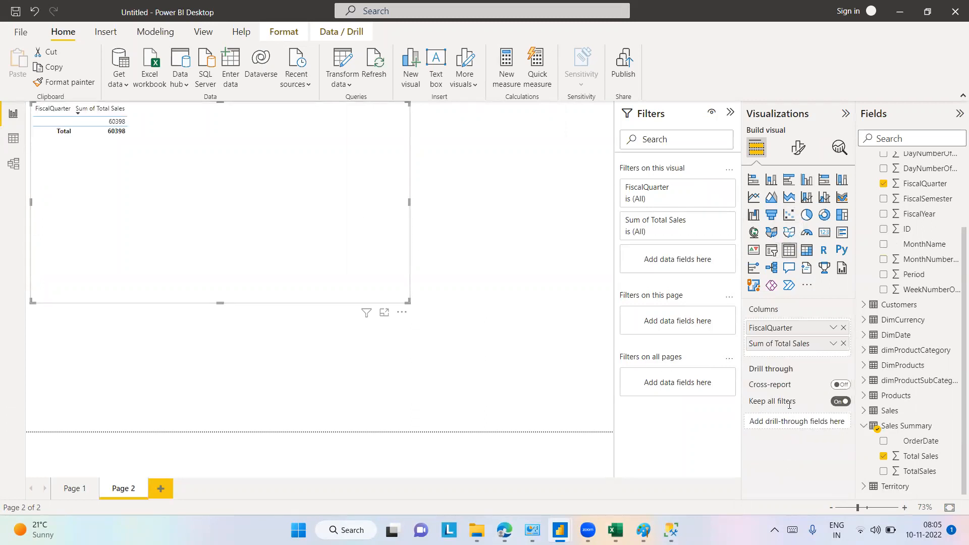
pyautogui.click(883, 472)
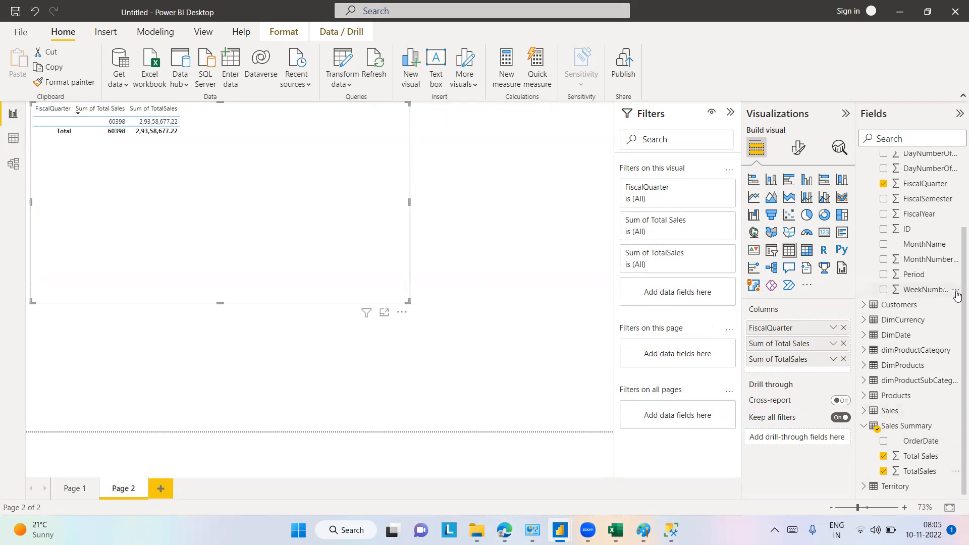
# - Replace FiscalQuarter in the table visual with the OrderDate field from Sales Summary
pyautogui.scroll(1, 955, 302)
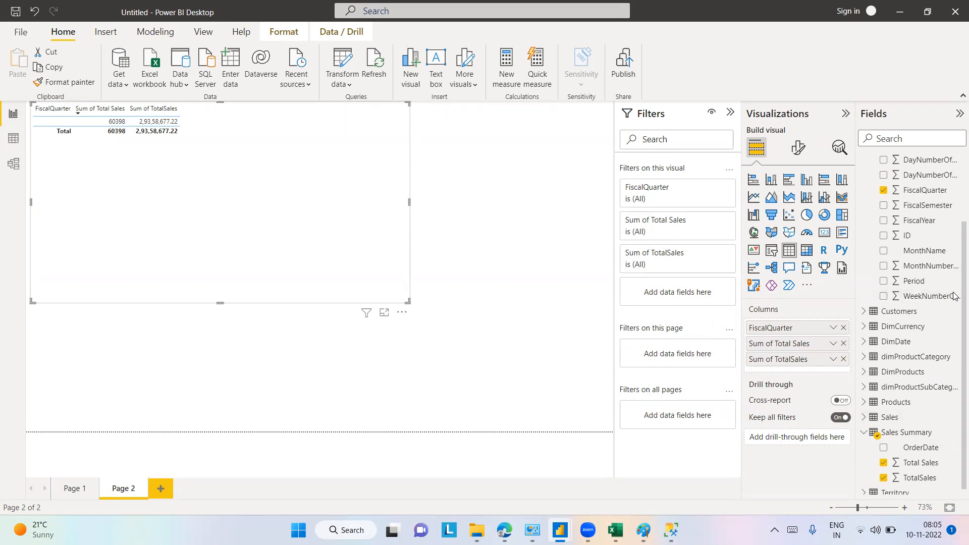
pyautogui.scroll(3, 954, 297)
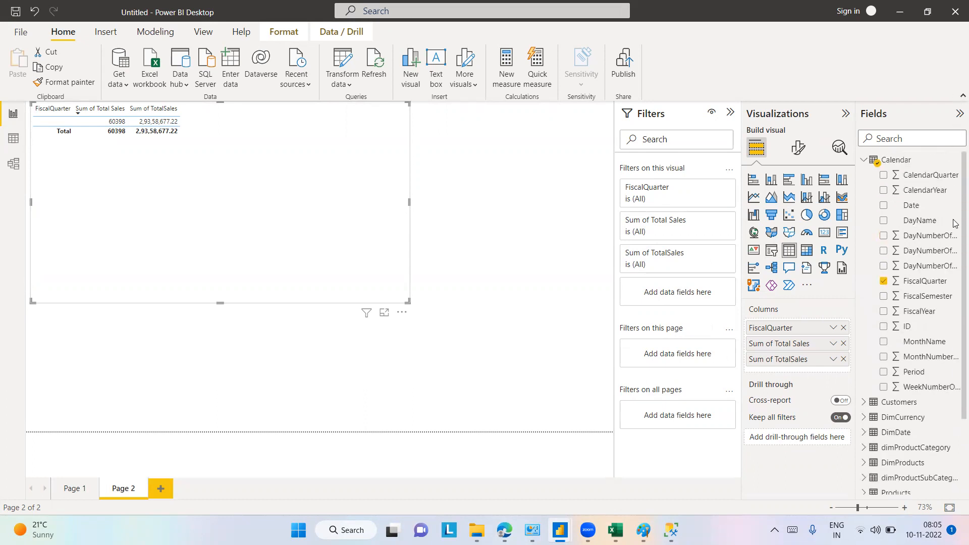
pyautogui.scroll(-1, 955, 232)
pyautogui.scroll(-3, 951, 252)
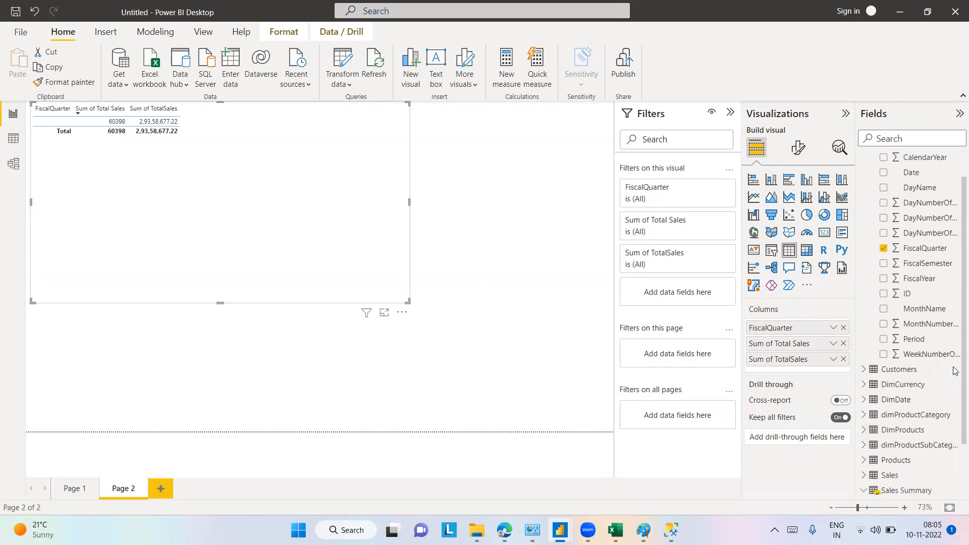
pyautogui.click(883, 441)
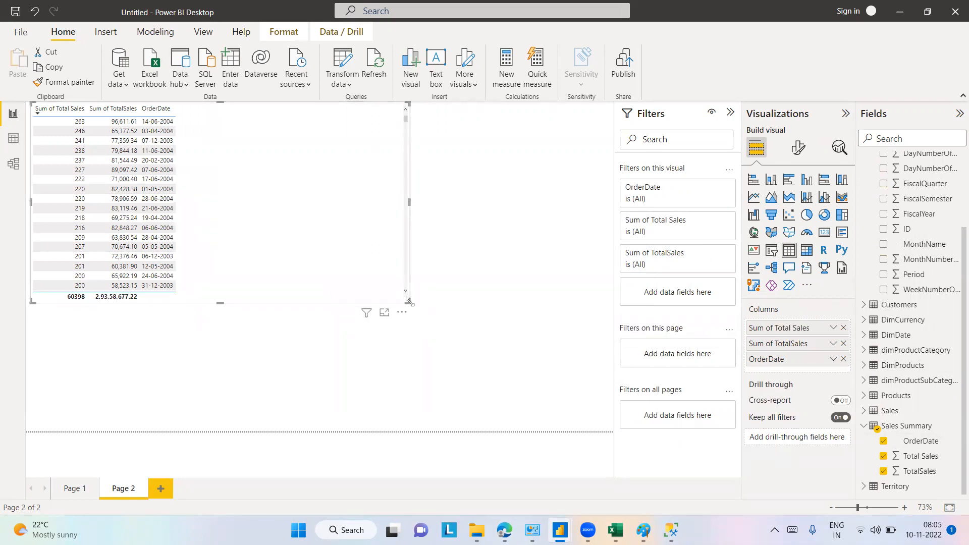
# - Enlarge the Sales Summary table on Page 2 slightly and fix the broken fields in Page 1's upper visual
pyautogui.moveTo(409, 301); pyautogui.dragTo(434, 314)
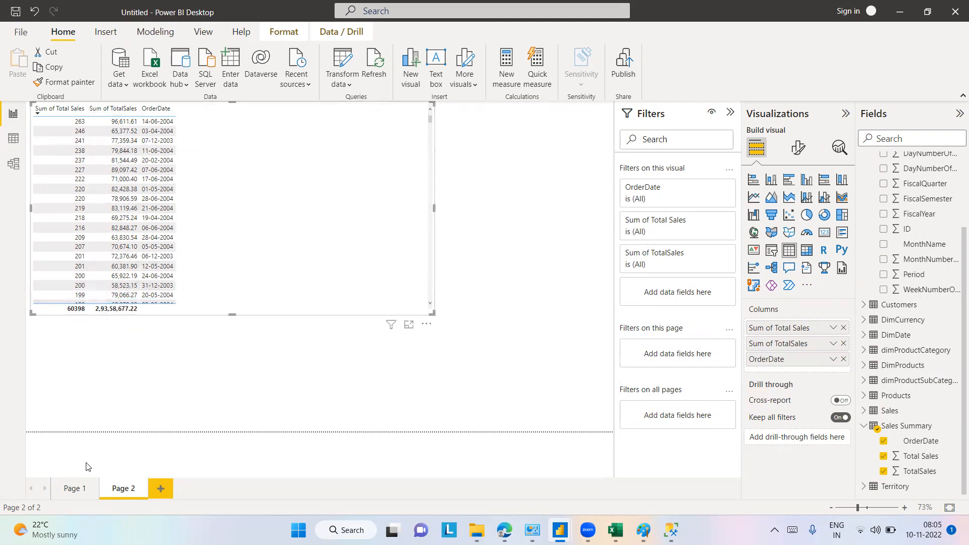
pyautogui.click(66, 489)
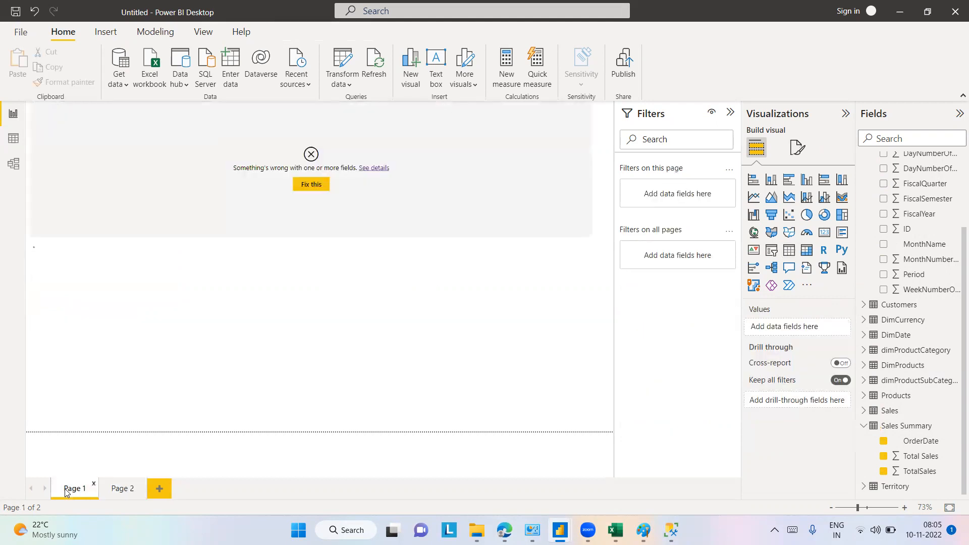
pyautogui.click(312, 185)
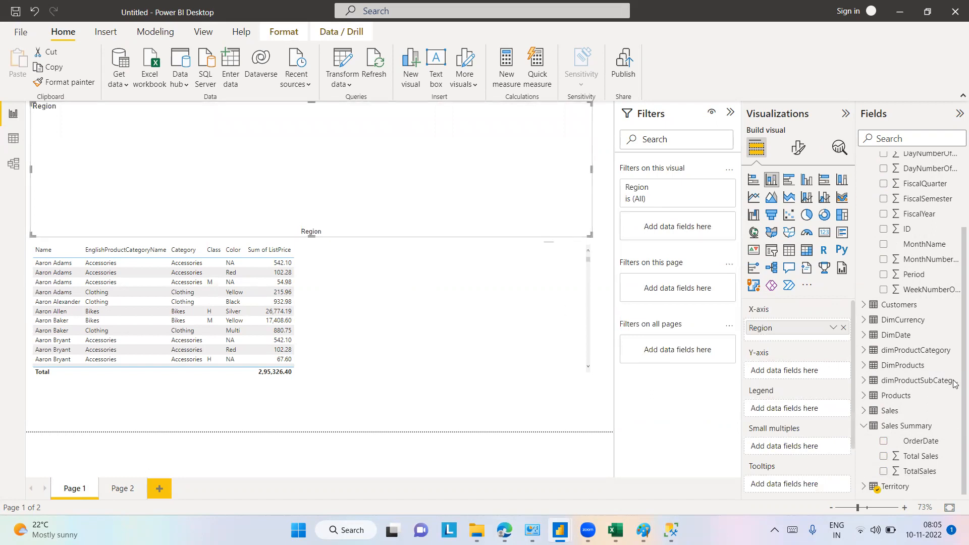
# - Check the table relationships in the data model, and close Power Query Editor with its changes applied
pyautogui.click(12, 165)
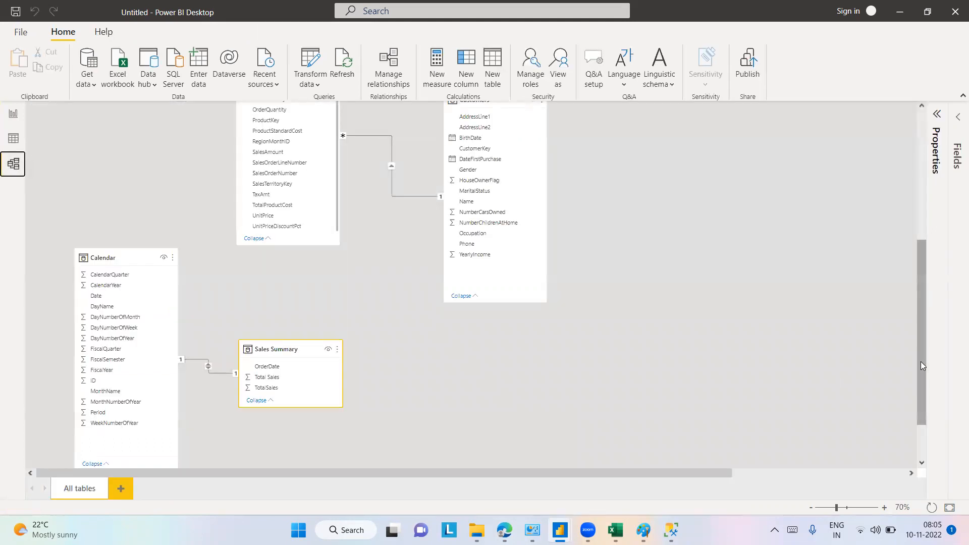
pyautogui.moveTo(922, 362); pyautogui.dragTo(921, 252)
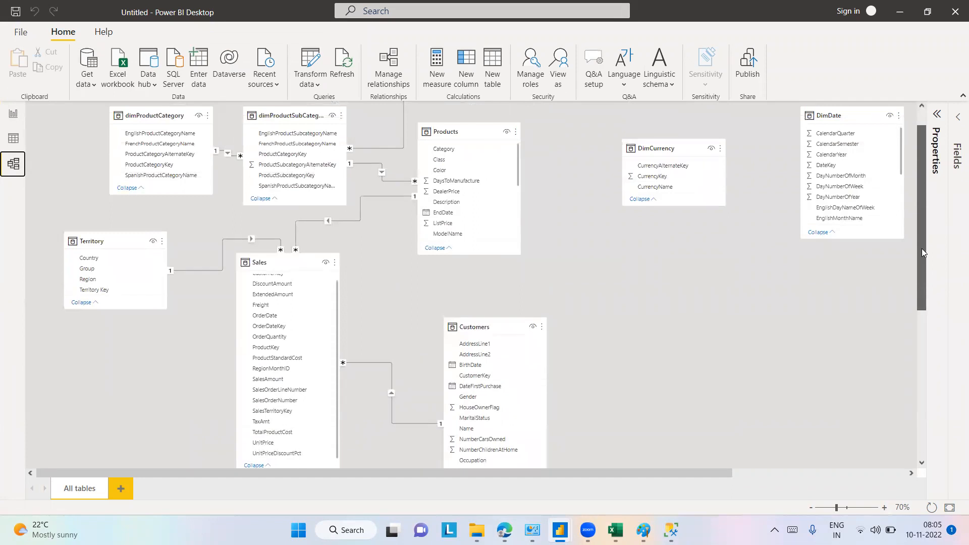
pyautogui.moveTo(921, 248); pyautogui.dragTo(917, 423)
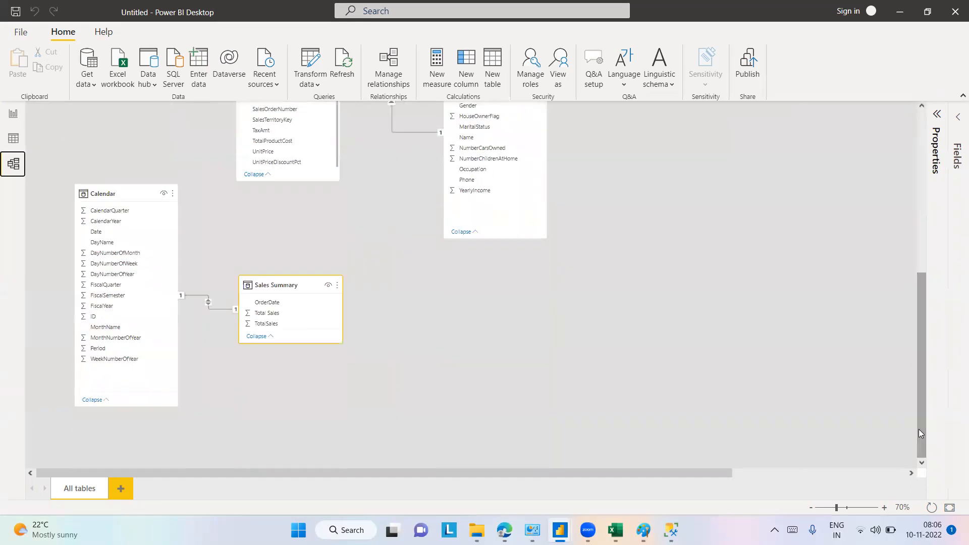
pyautogui.moveTo(559, 530)
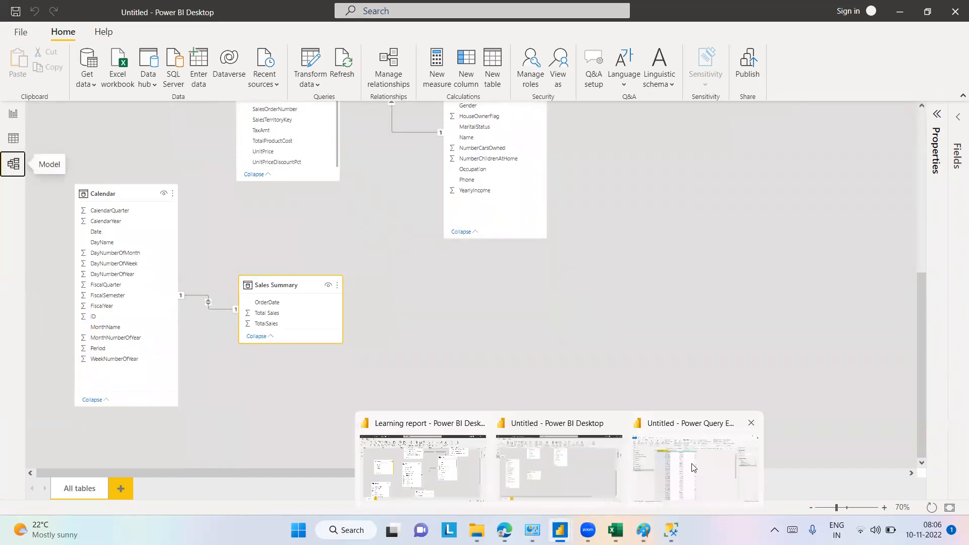
pyautogui.click(694, 464)
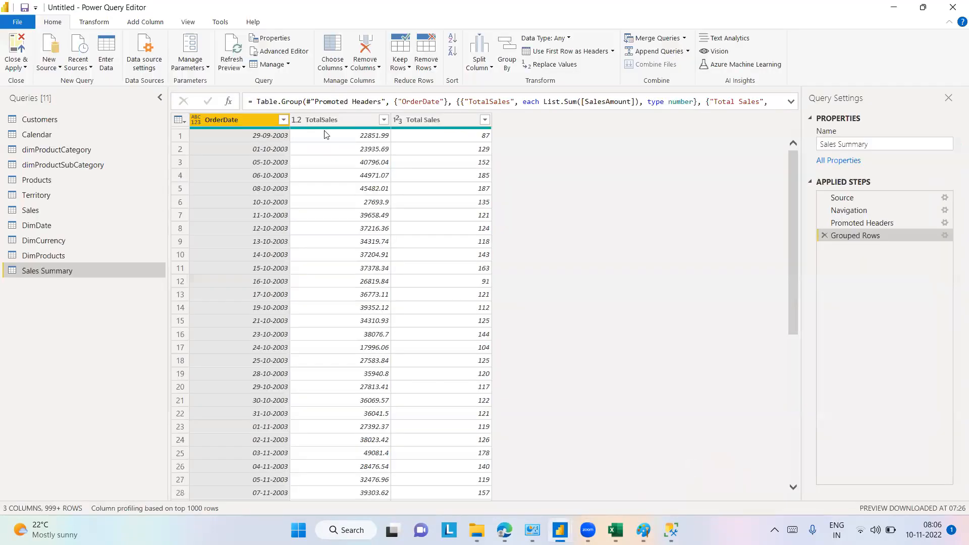
pyautogui.click(23, 66)
pyautogui.click(30, 81)
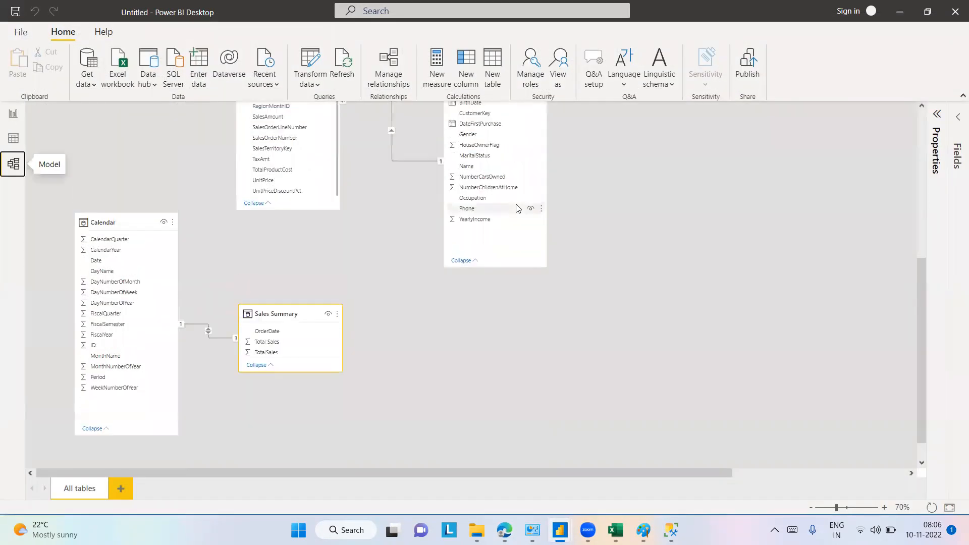
# - Add the Sales table's SalesAmount field to the Y-axis of the Region column chart on Page 1
pyautogui.click(13, 116)
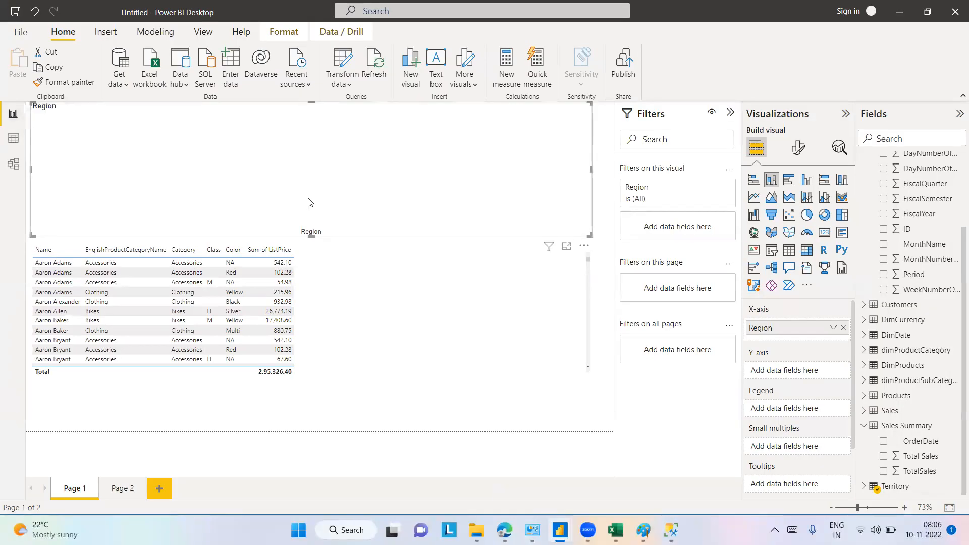
pyautogui.click(865, 415)
pyautogui.scroll(-5, 952, 323)
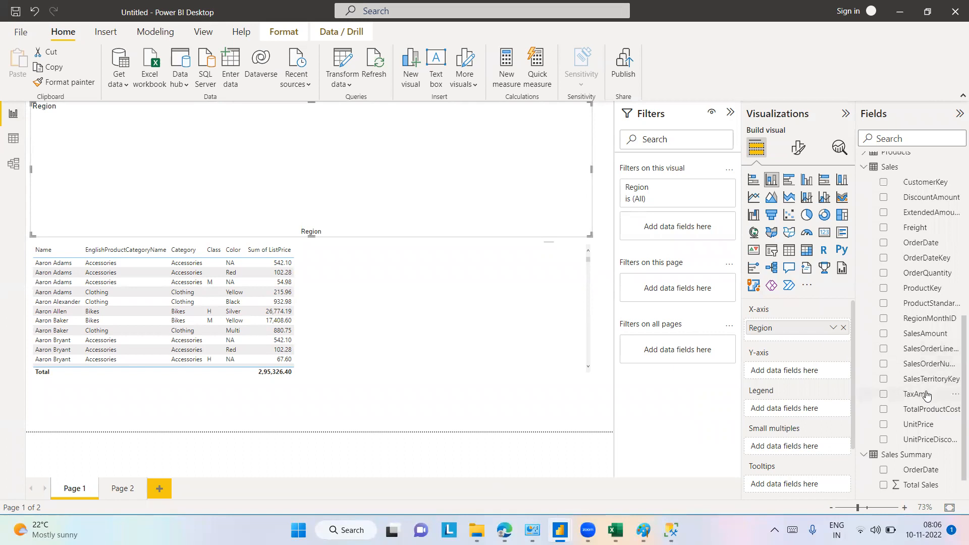
pyautogui.moveTo(928, 333); pyautogui.dragTo(811, 371)
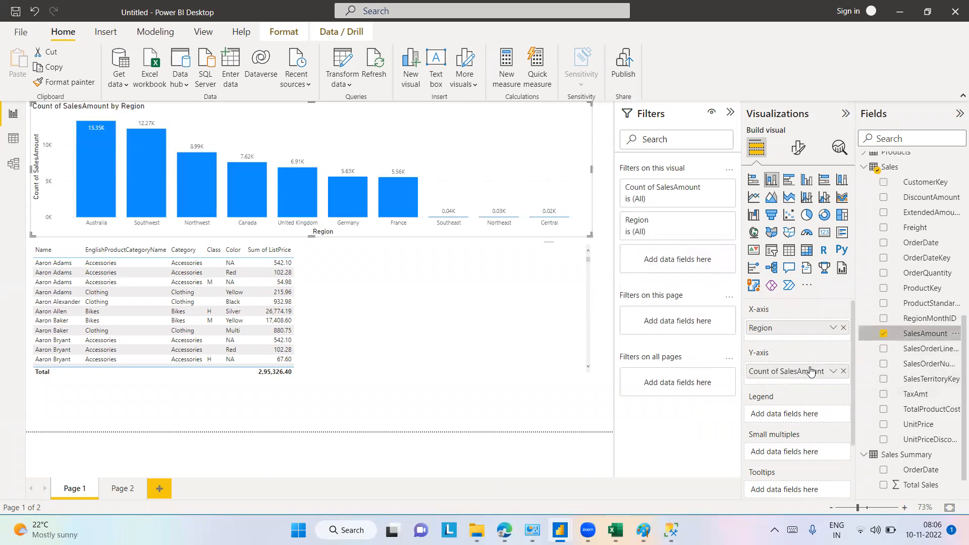
# - Convert the Region by SalesAmount column chart into a table visual
pyautogui.click(401, 316)
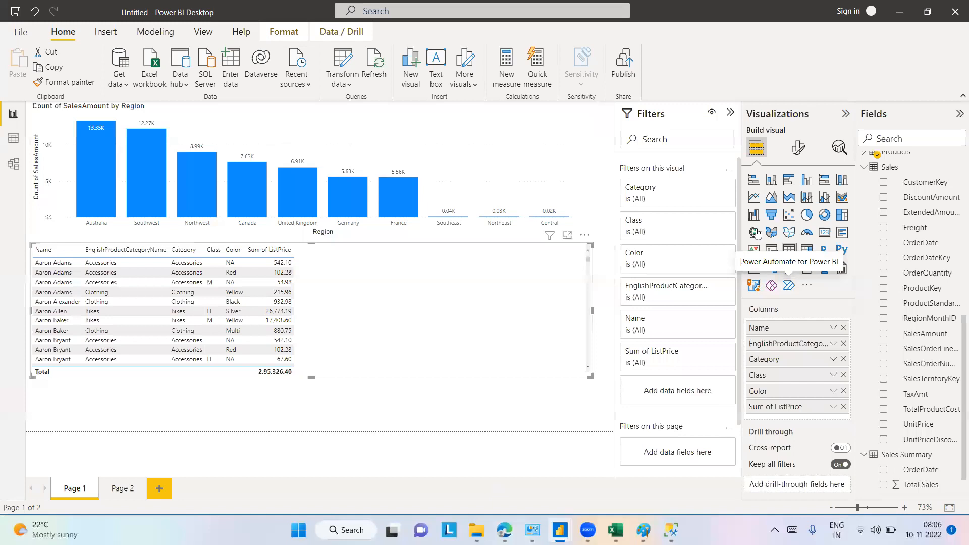
pyautogui.click(520, 175)
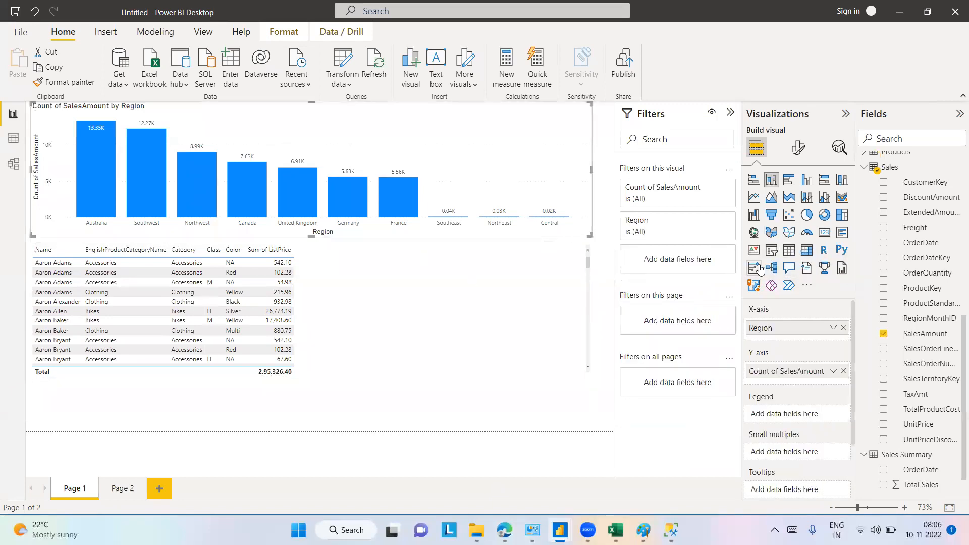
pyautogui.click(790, 251)
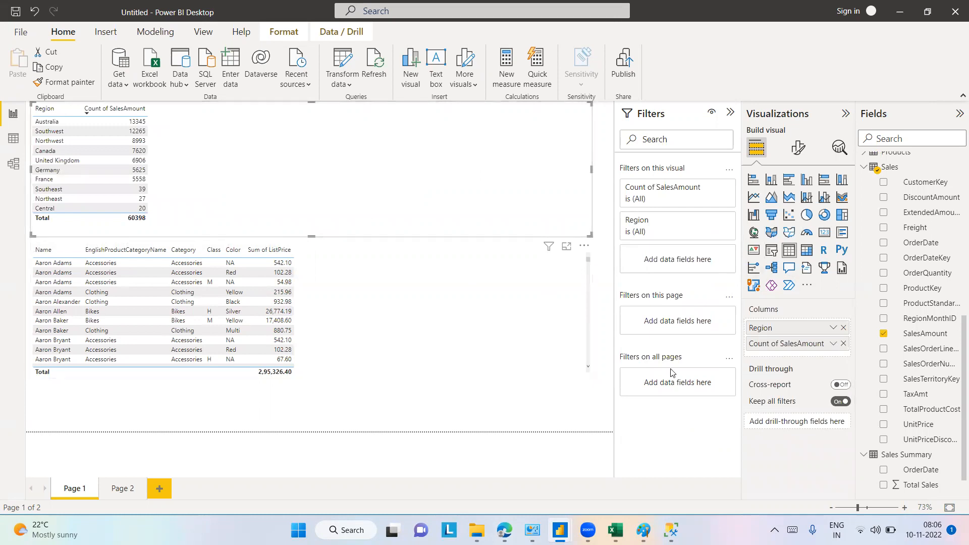
# - Check the SalesAmount field's options and set its aggregation in the Region table to Don't summarize
pyautogui.click(832, 344)
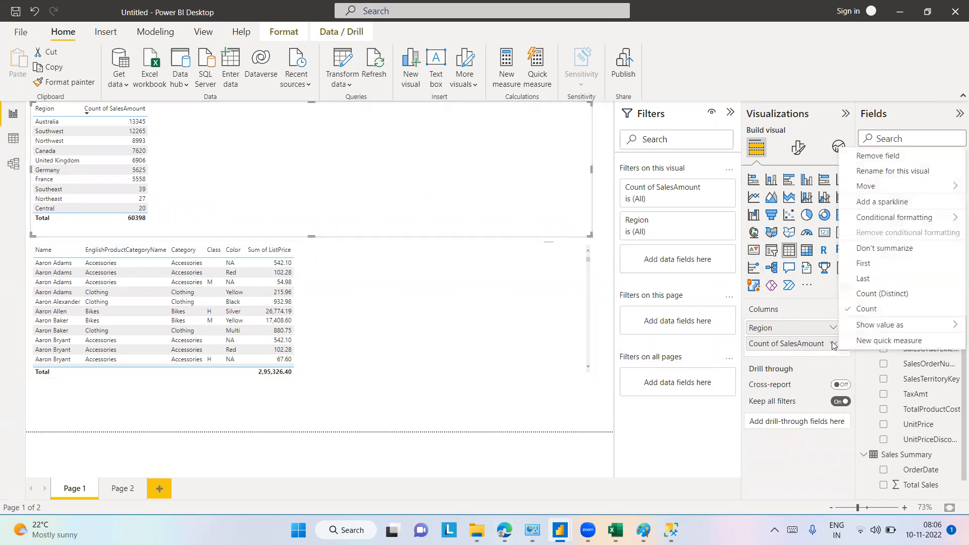
pyautogui.click(814, 447)
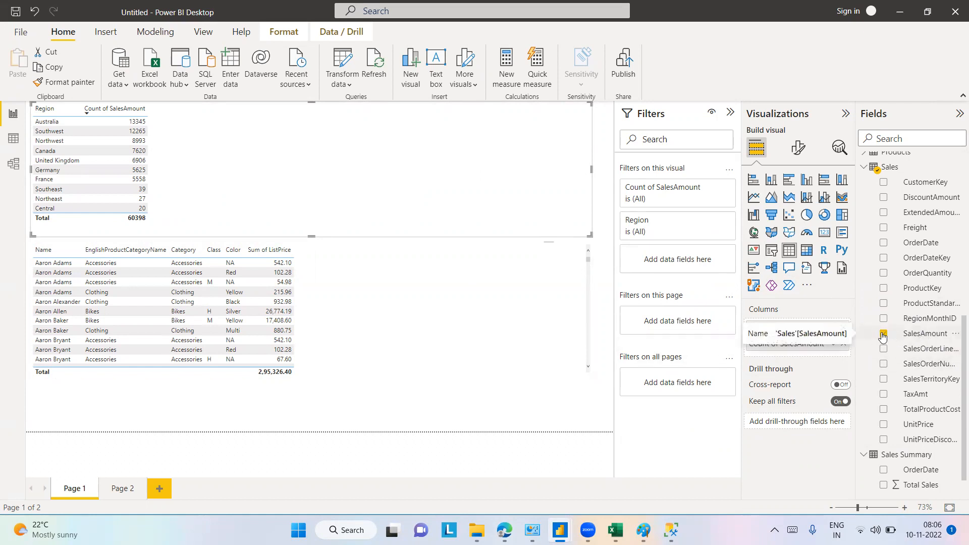
pyautogui.click(955, 334)
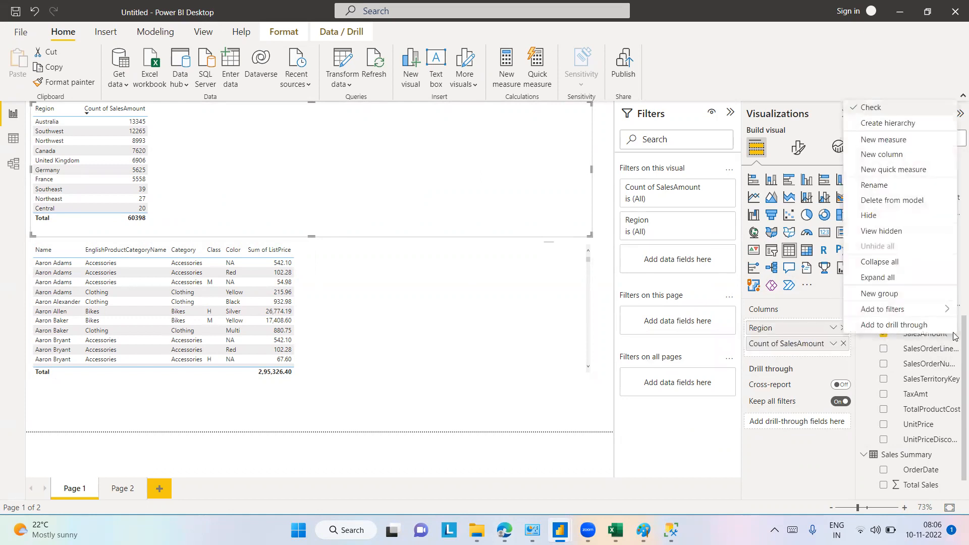
pyautogui.click(802, 454)
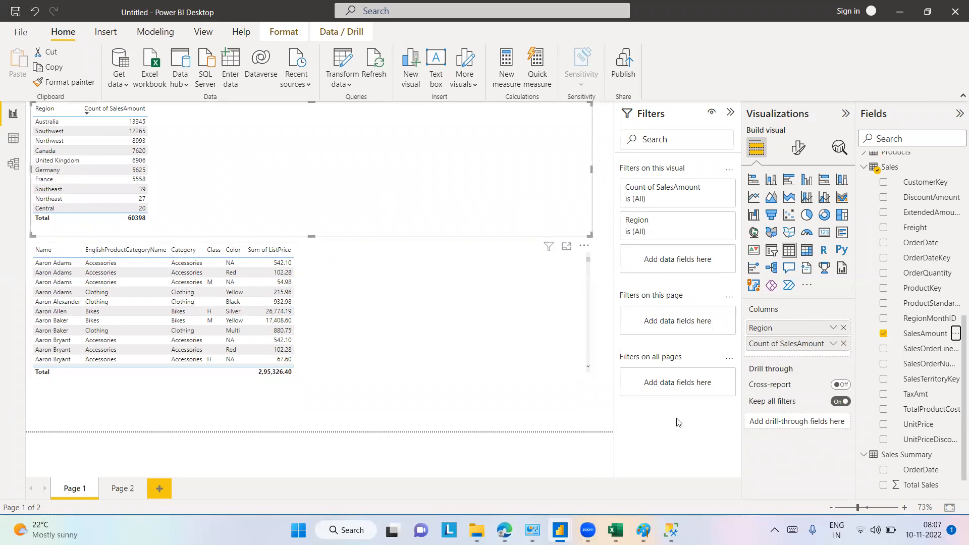
pyautogui.click(833, 344)
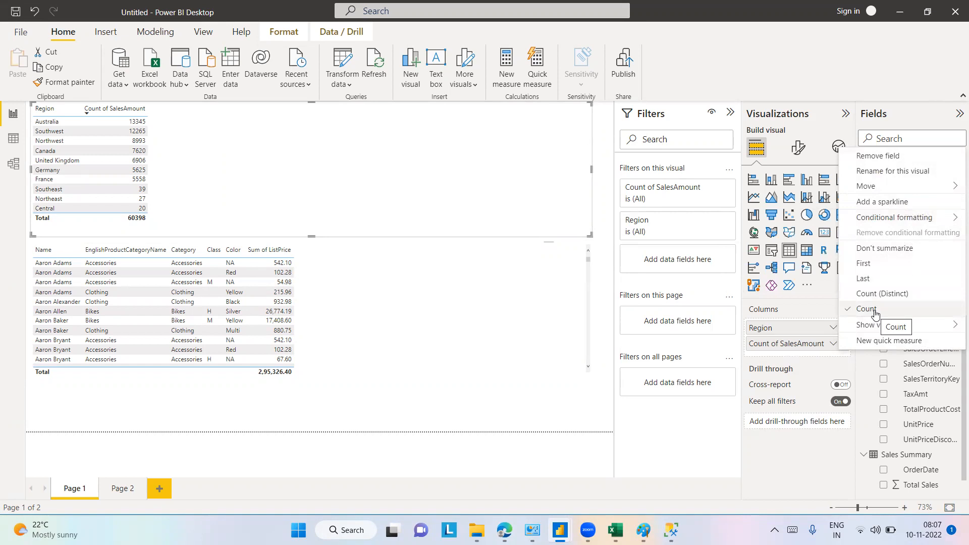
pyautogui.click(883, 248)
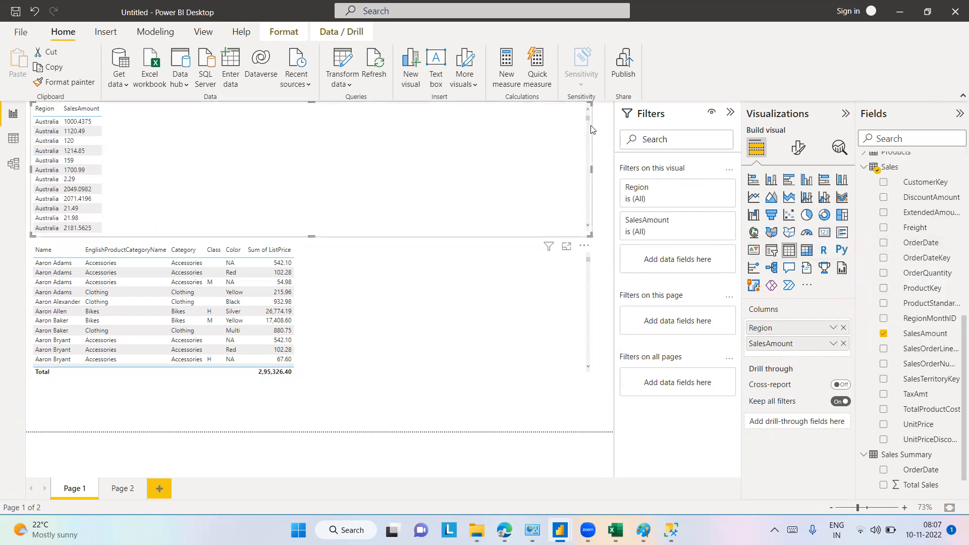
# - Review the summarization options offered for the Region and SalesAmount columns of the table visual
pyautogui.moveTo(587, 121); pyautogui.dragTo(586, 88)
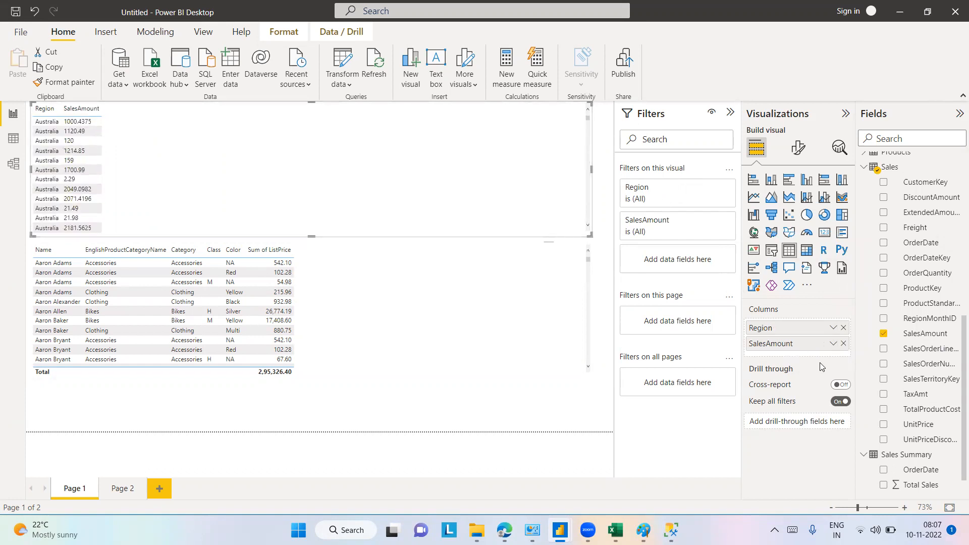
pyautogui.click(833, 328)
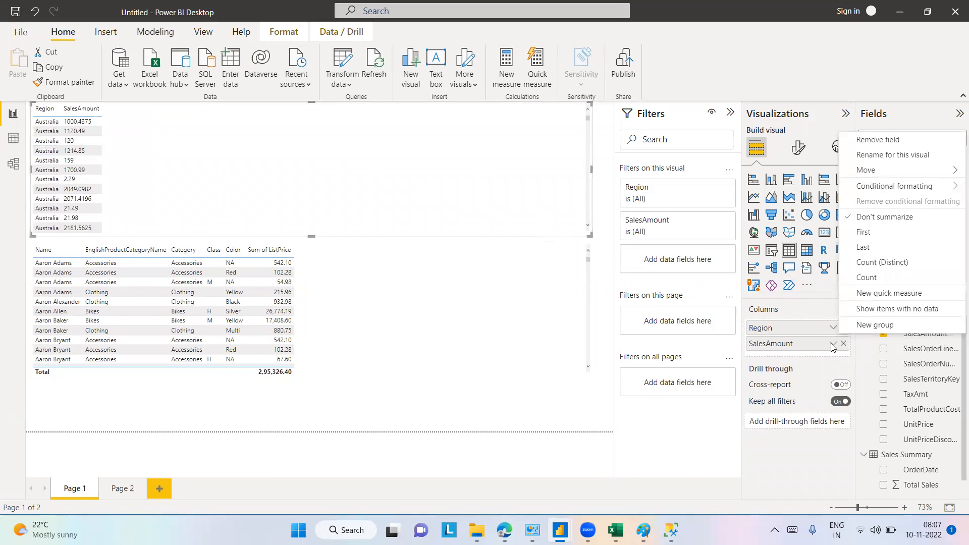
pyautogui.click(832, 344)
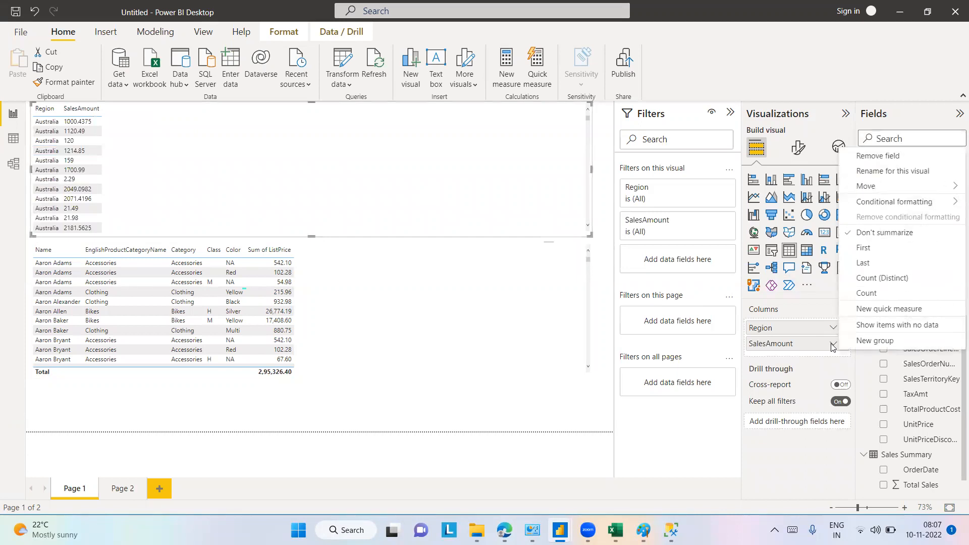
pyautogui.click(782, 458)
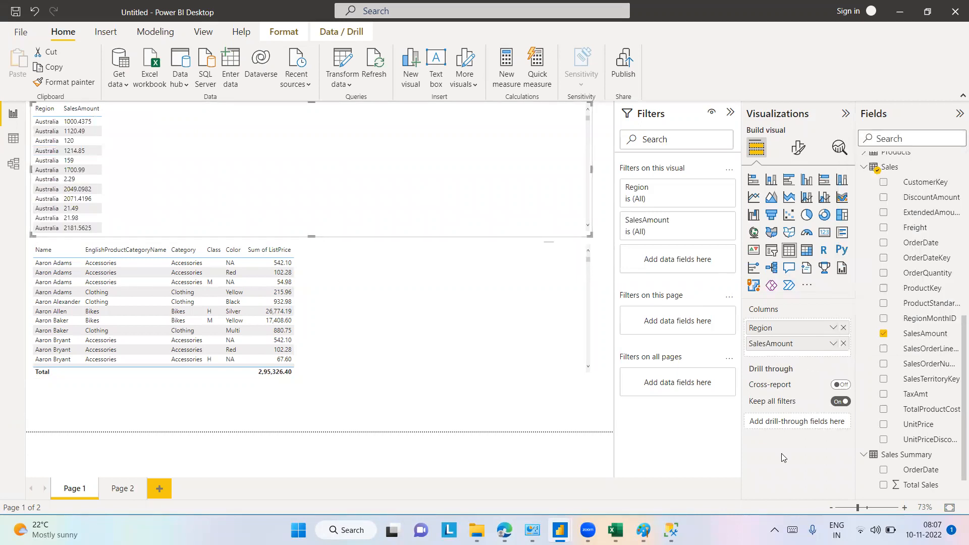
# - View the data model diagram and the Calendar table's data, and return to the report page
pyautogui.scroll(6, 954, 363)
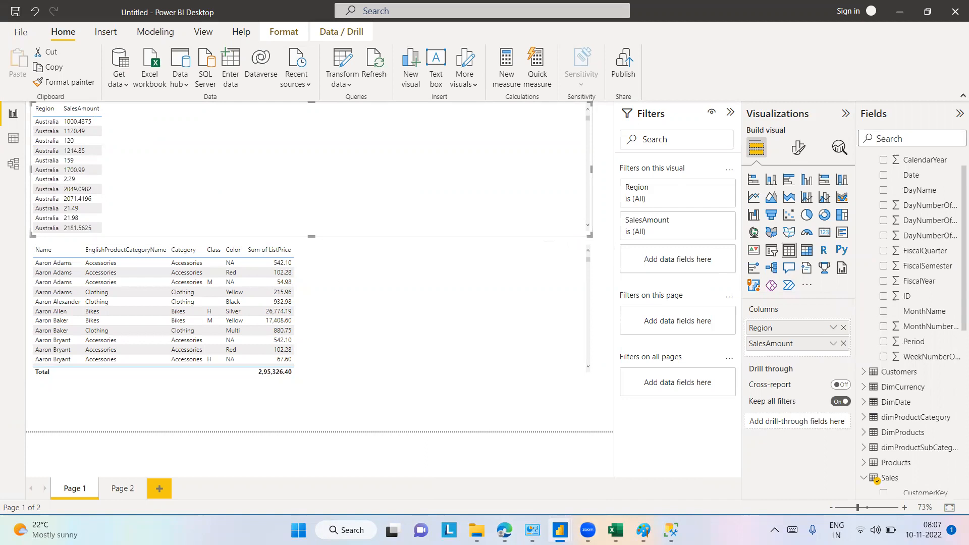
pyautogui.moveTo(559, 529)
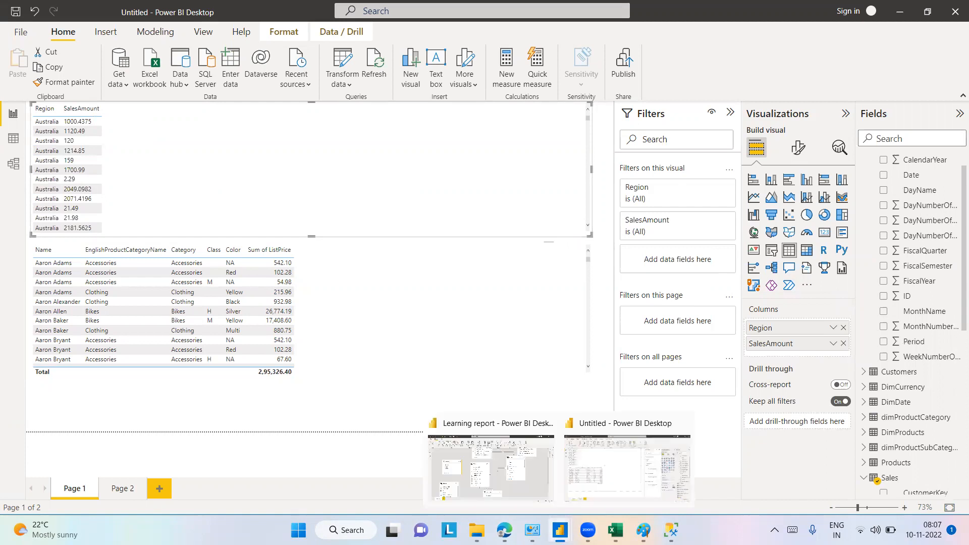
pyautogui.click(608, 471)
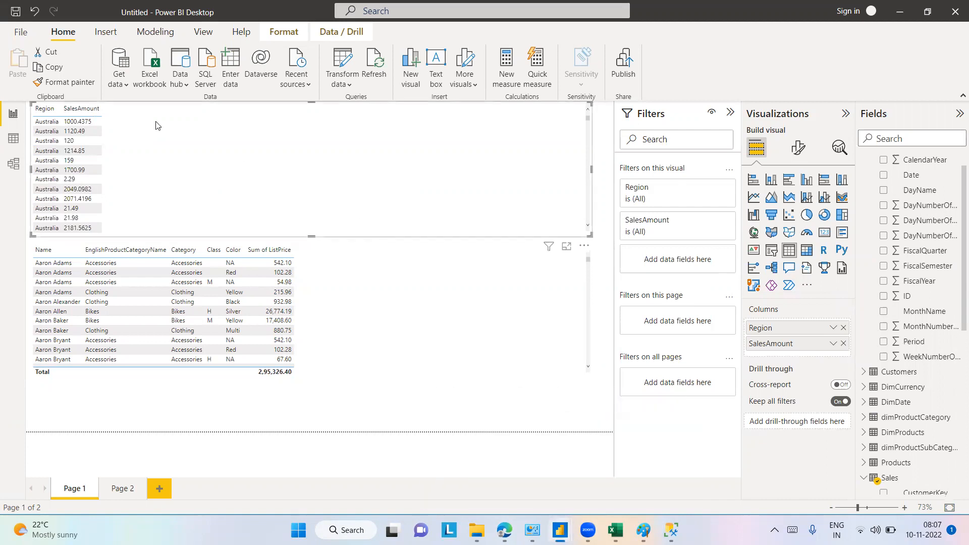
pyautogui.click(13, 164)
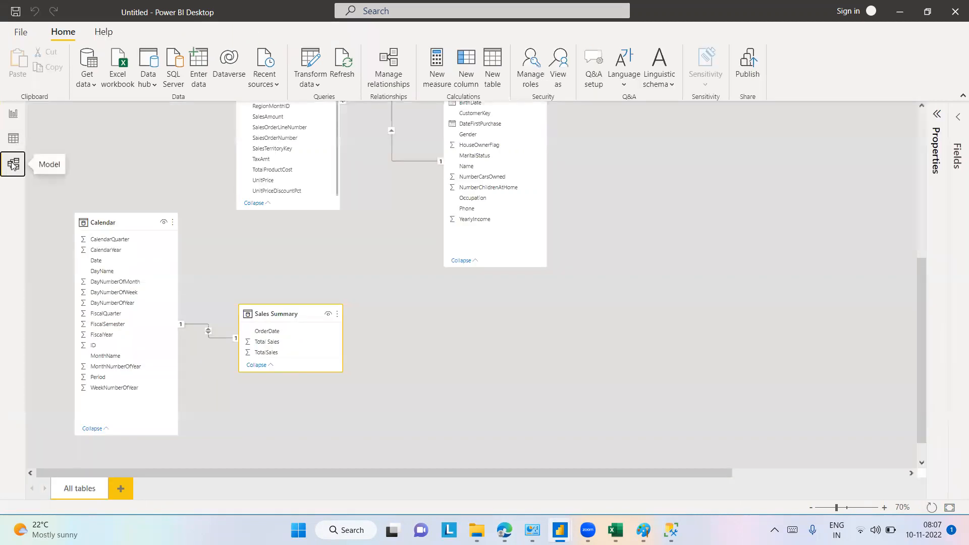
pyautogui.click(13, 138)
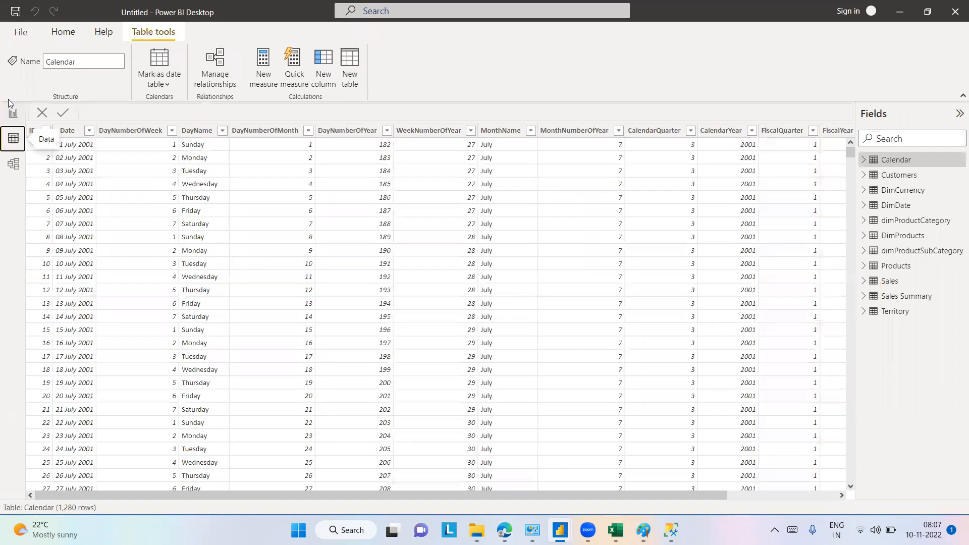
pyautogui.click(13, 113)
# - Open Power Query Editor to view the loaded queries, and switch back to the report window
pyautogui.click(343, 82)
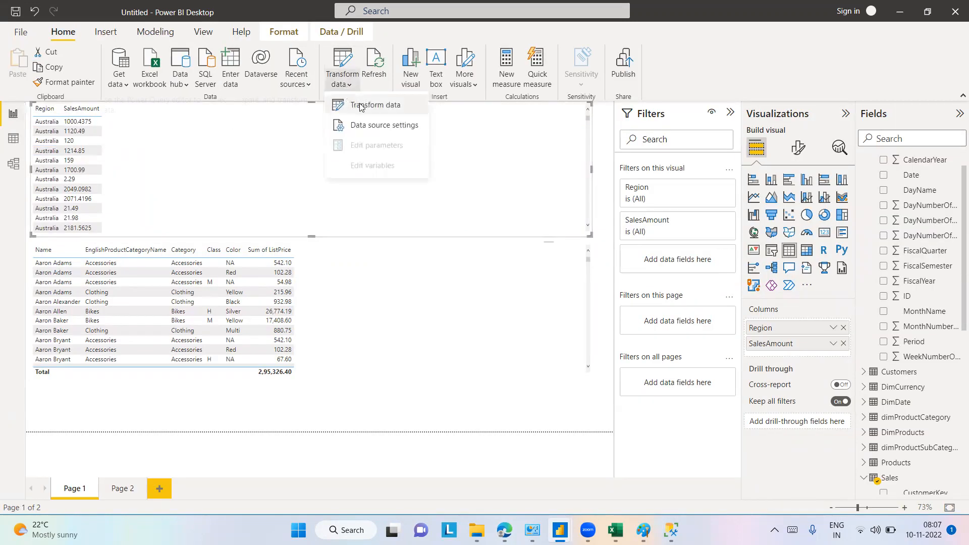
pyautogui.click(361, 105)
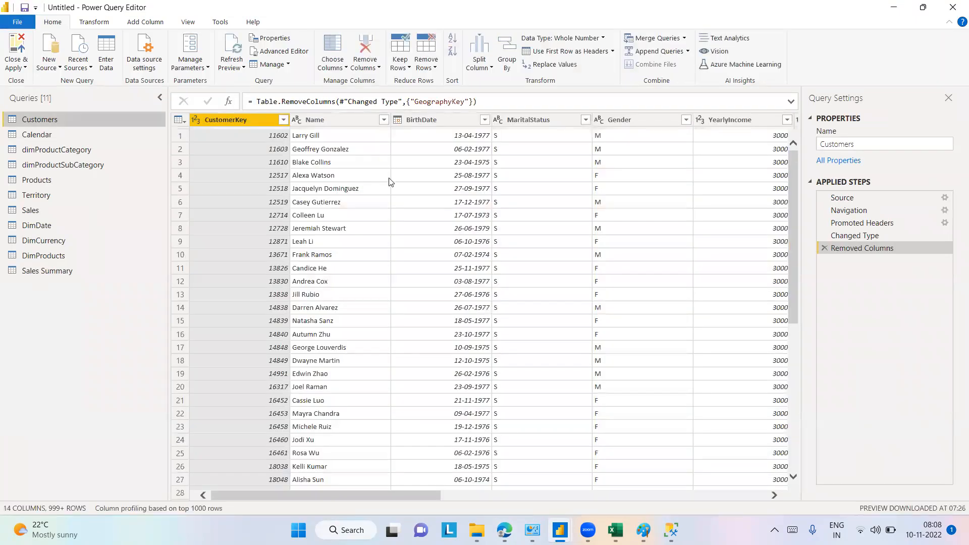
pyautogui.moveTo(559, 530)
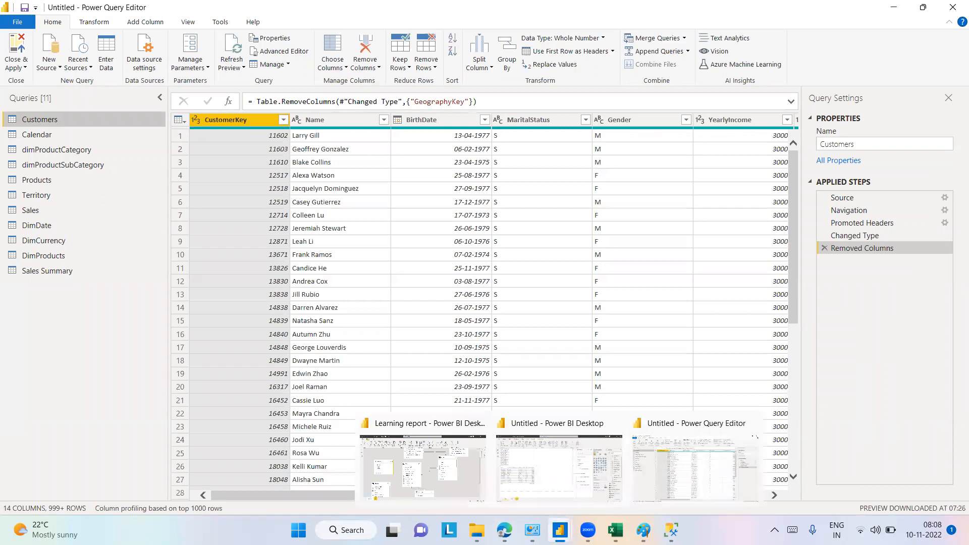
pyautogui.click(589, 476)
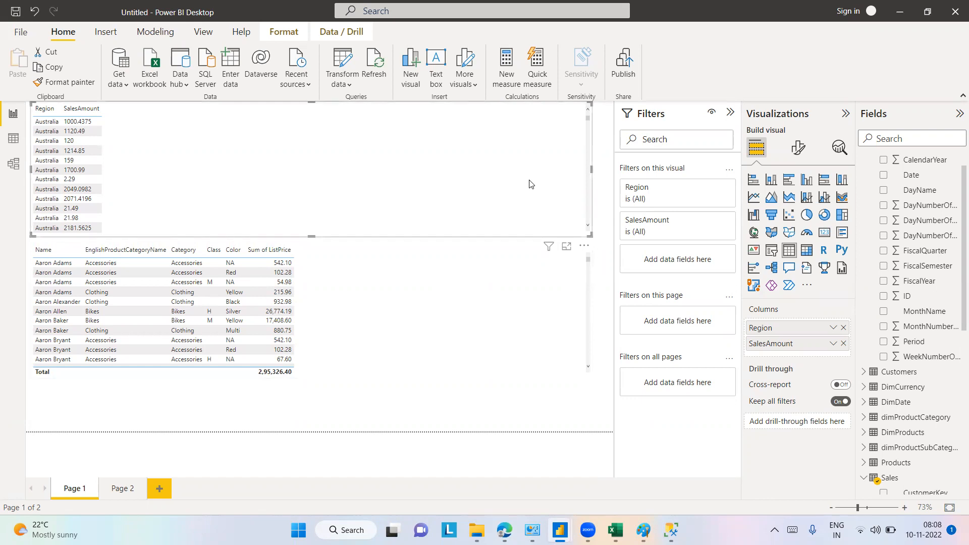
# - View the SQL Server database connection dialog and the Excel workbook file picker, cancelling both
pyautogui.click(204, 71)
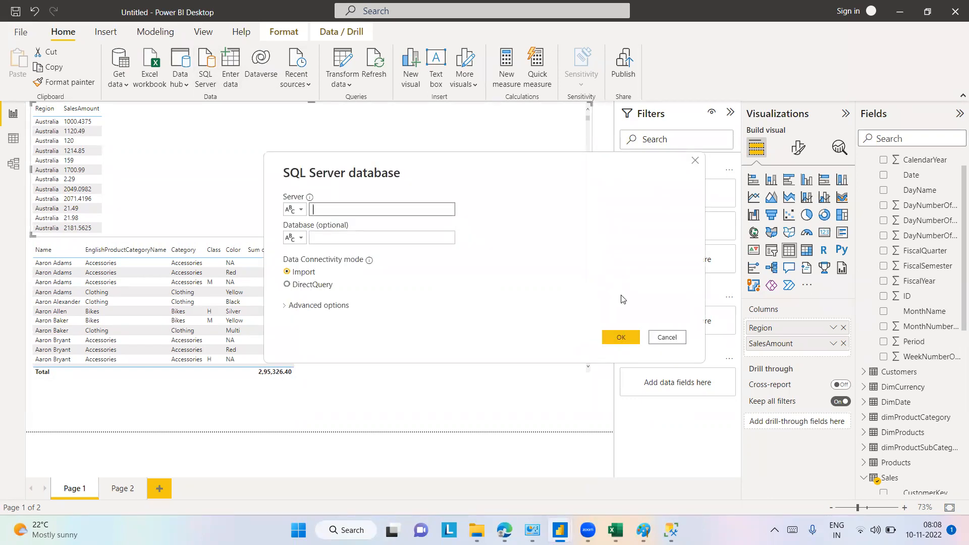
pyautogui.click(666, 337)
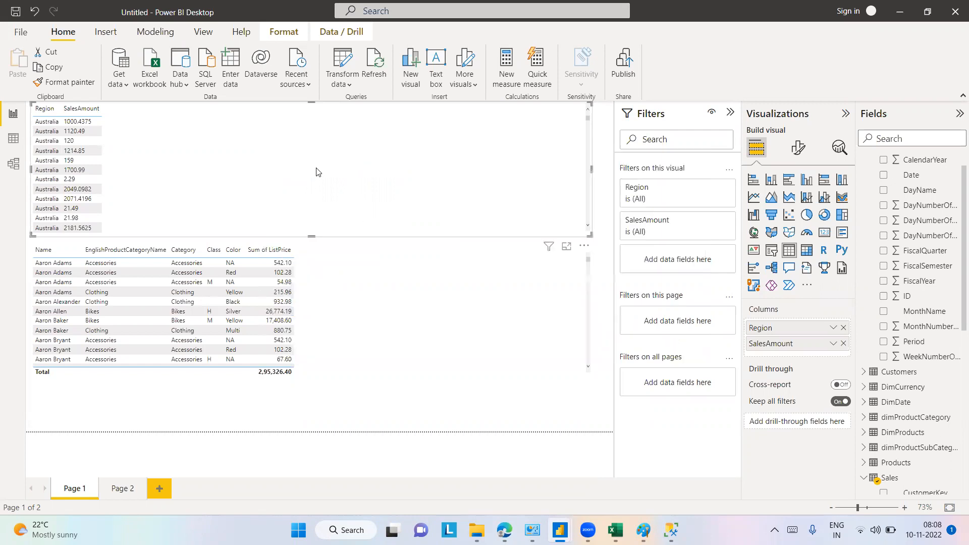
pyautogui.click(155, 75)
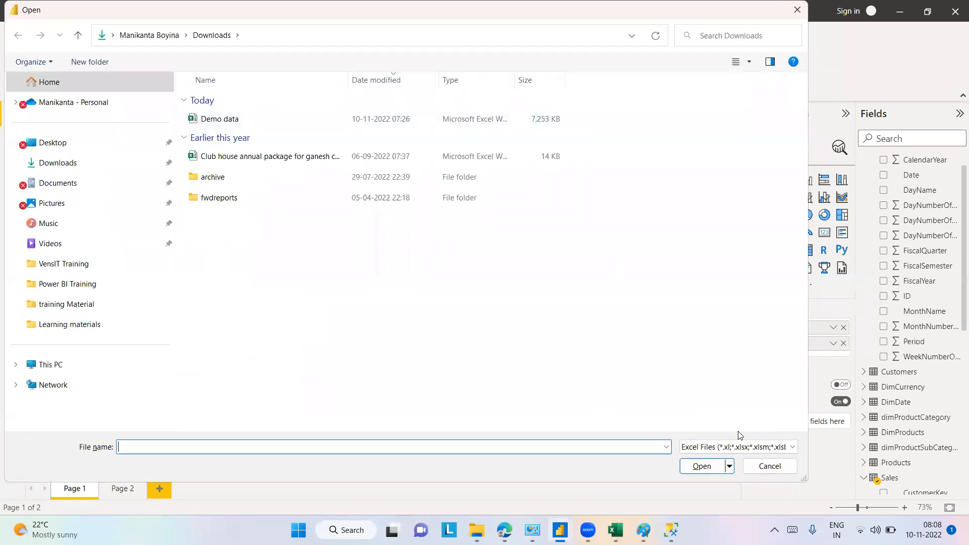
pyautogui.click(769, 466)
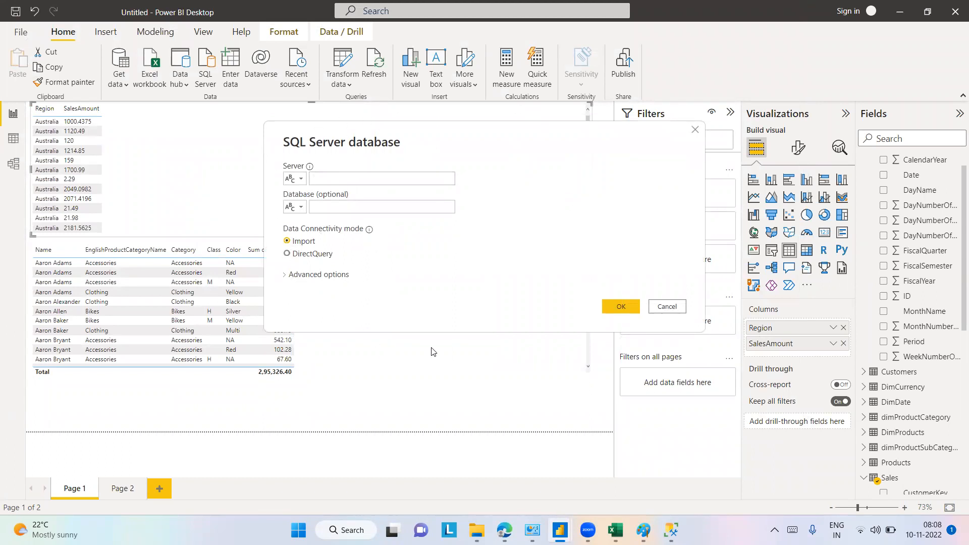
# - Review the Server and Database fields of the SQL Server connection and expand its advanced options
pyautogui.click(369, 178)
pyautogui.click(375, 206)
pyautogui.click(355, 182)
pyautogui.click(418, 208)
pyautogui.click(284, 274)
pyautogui.click(286, 278)
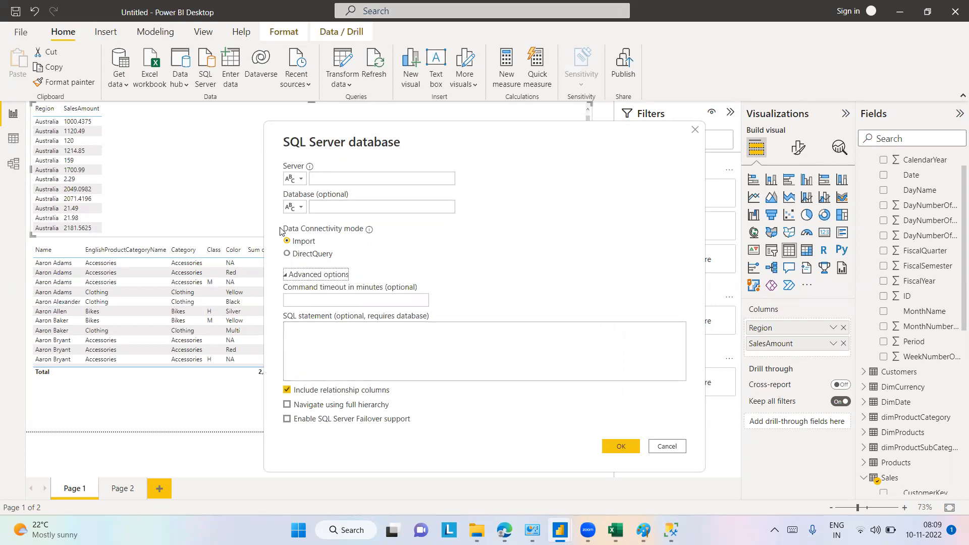
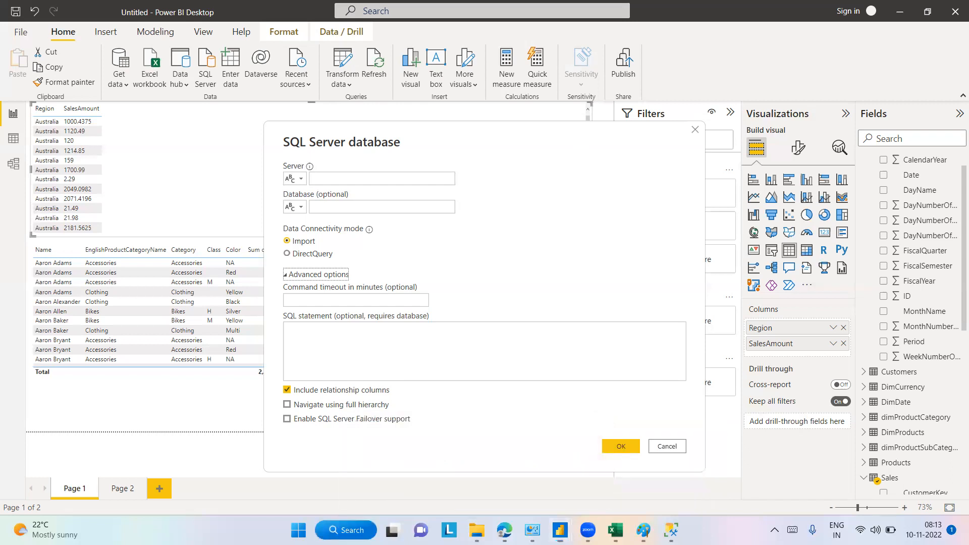
# - Open Notepad and write "premium and pro -" as the first line of a new note, followed by a blank line
pyautogui.click(346, 530)
pyautogui.write('not')
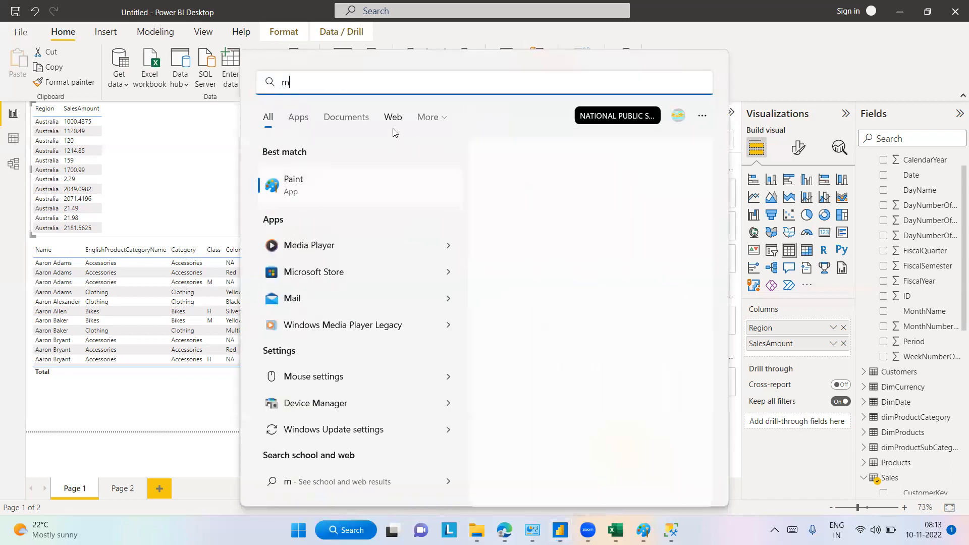
pyautogui.write('epad')
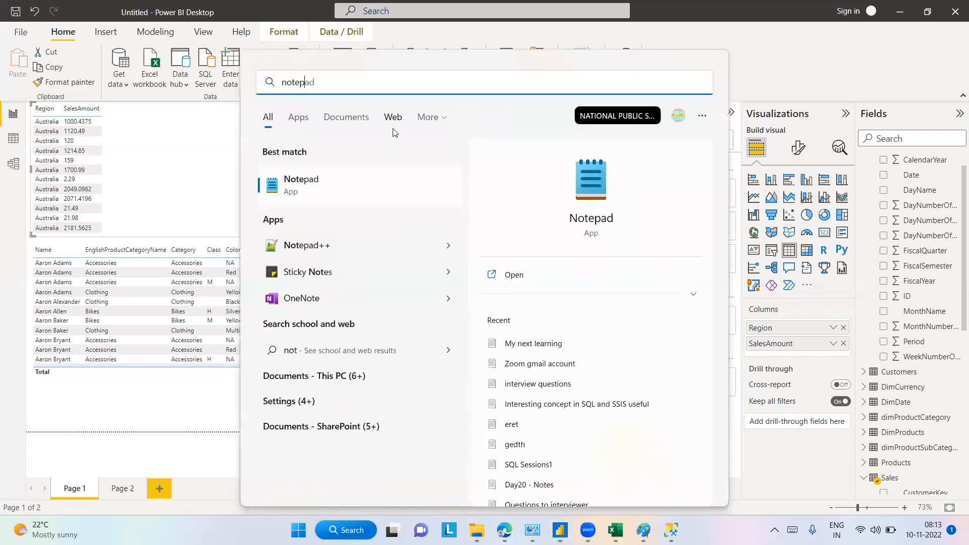
pyautogui.press('Escape')
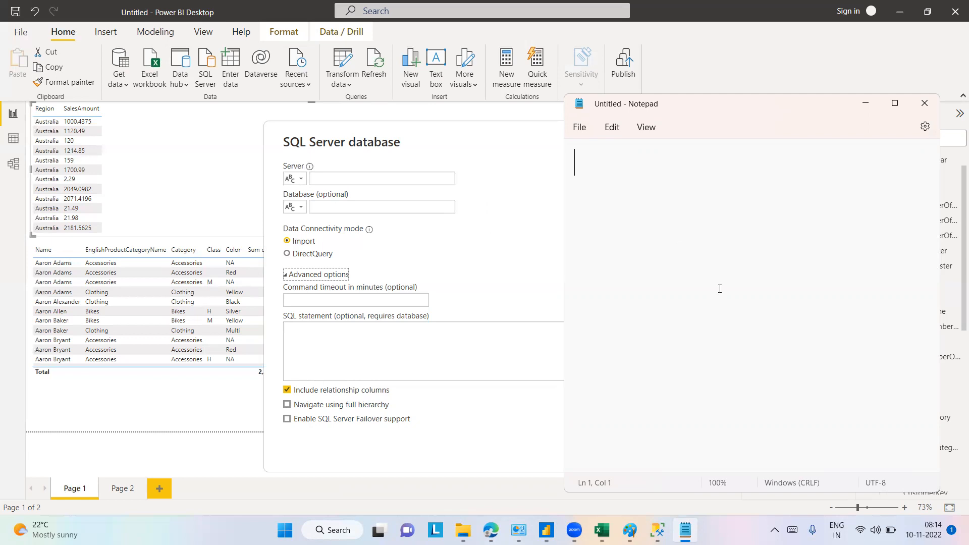
pyautogui.write('premium ')
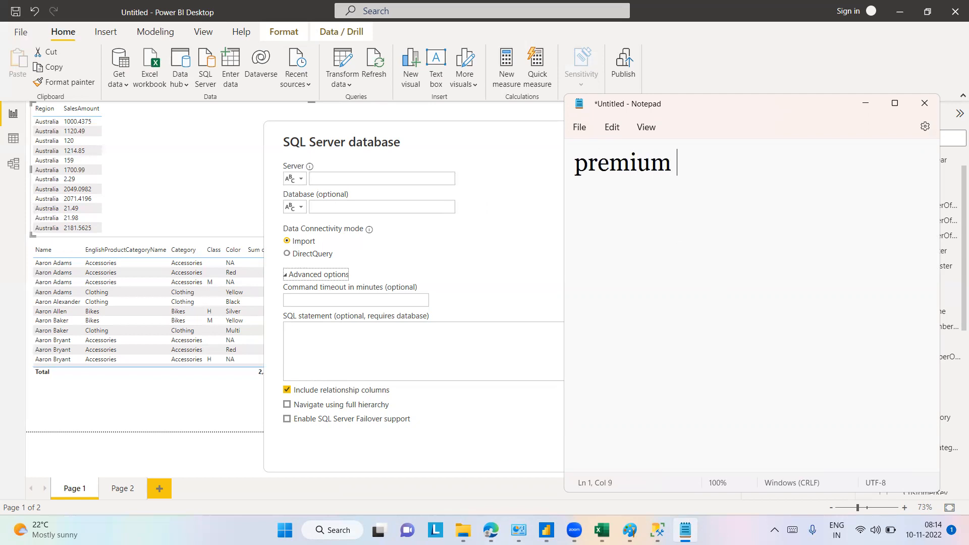
pyautogui.write('and pro -')
pyautogui.press('Return')
pyautogui.press('Return')
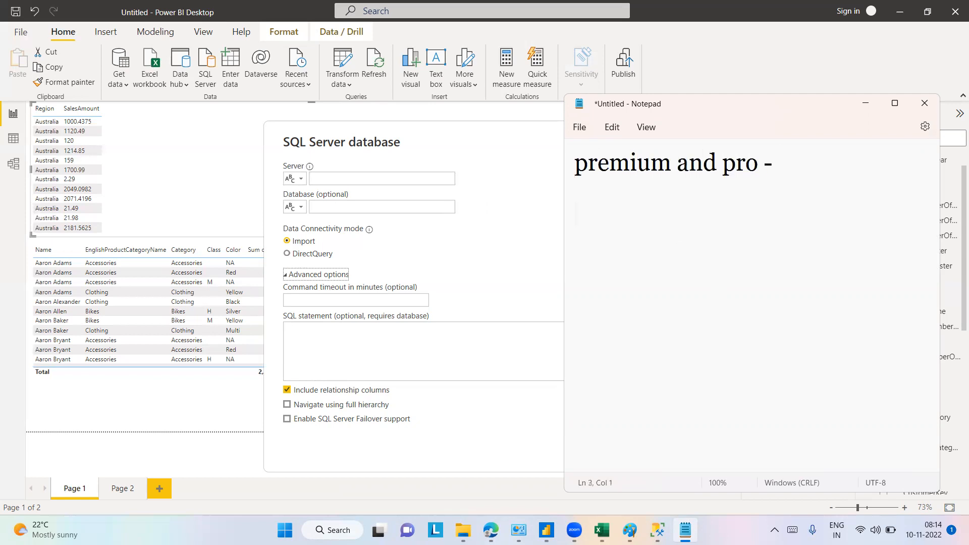
# - Add the note "48 refresh in a day - 30 minutes -" with "10 minutes" on the following line
pyautogui.write('48 refresh in a day -')
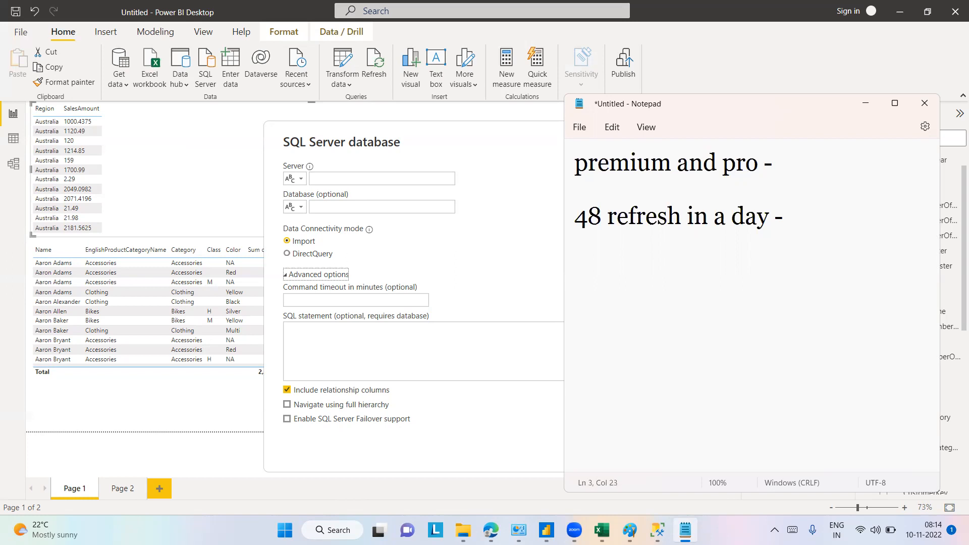
pyautogui.write('30 minutes -')
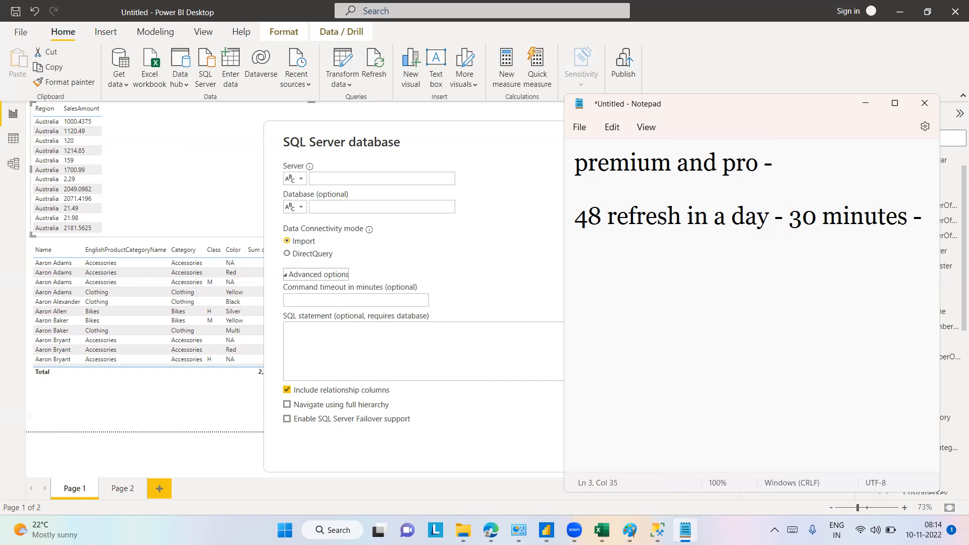
pyautogui.press('Return')
pyautogui.write('10 minutes')
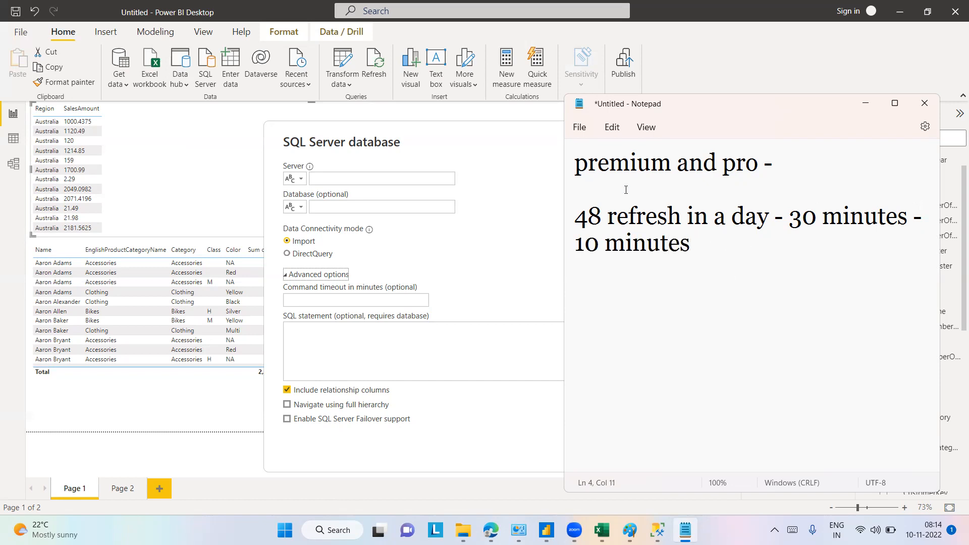
pyautogui.moveTo(577, 161); pyautogui.dragTo(667, 161)
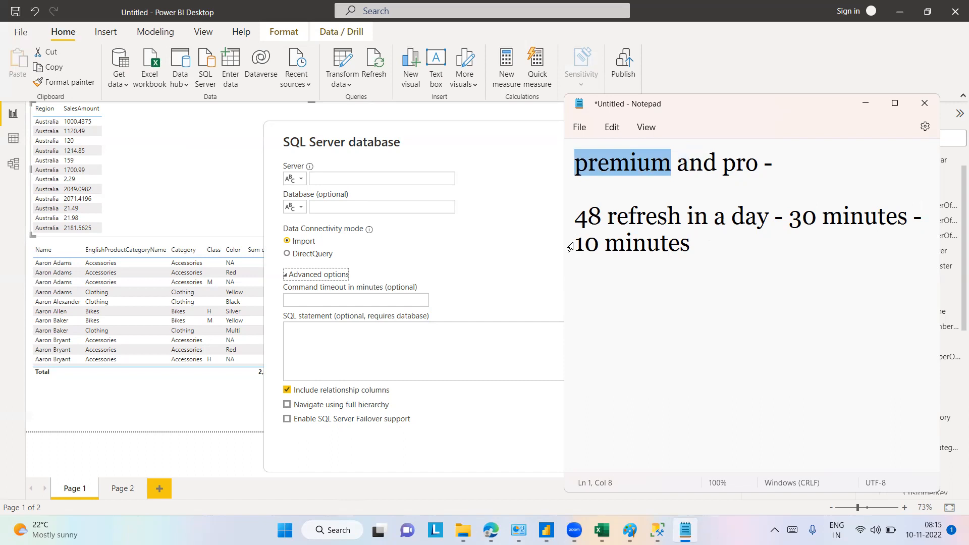
pyautogui.moveTo(579, 243); pyautogui.dragTo(703, 236)
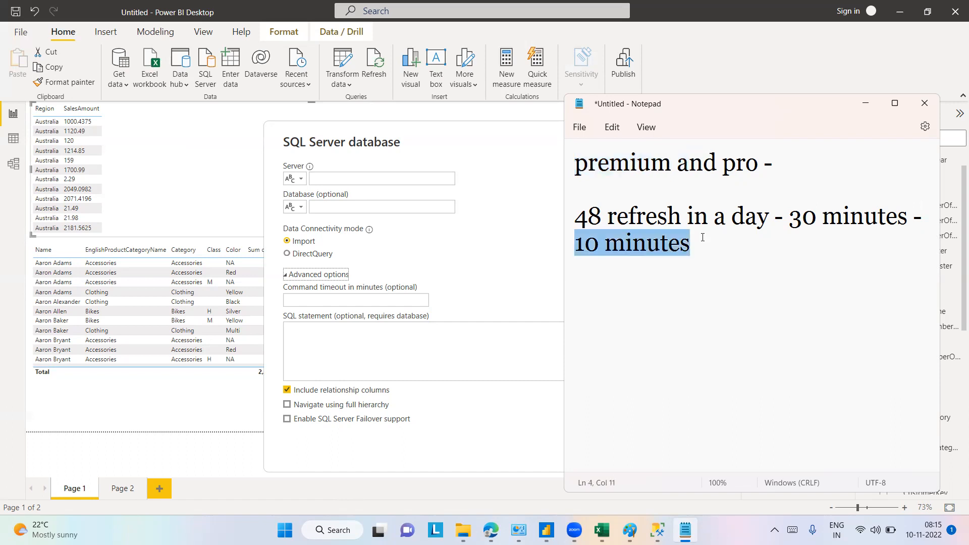
# - Insert a dashed separator line below the refresh notes, with a blank line on either side
pyautogui.click(702, 237)
pyautogui.press('Return')
pyautogui.press('Return')
pyautogui.write('------------------------------')
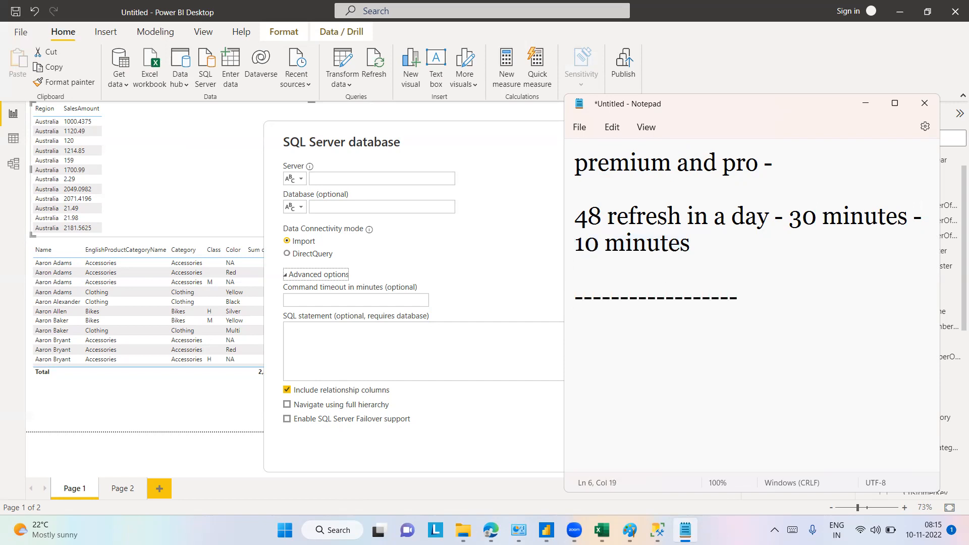
pyautogui.press('Return')
pyautogui.press('Return')
# - Add the note "direct query -" below the separator and highlight the words "direct query"
pyautogui.write('direc')
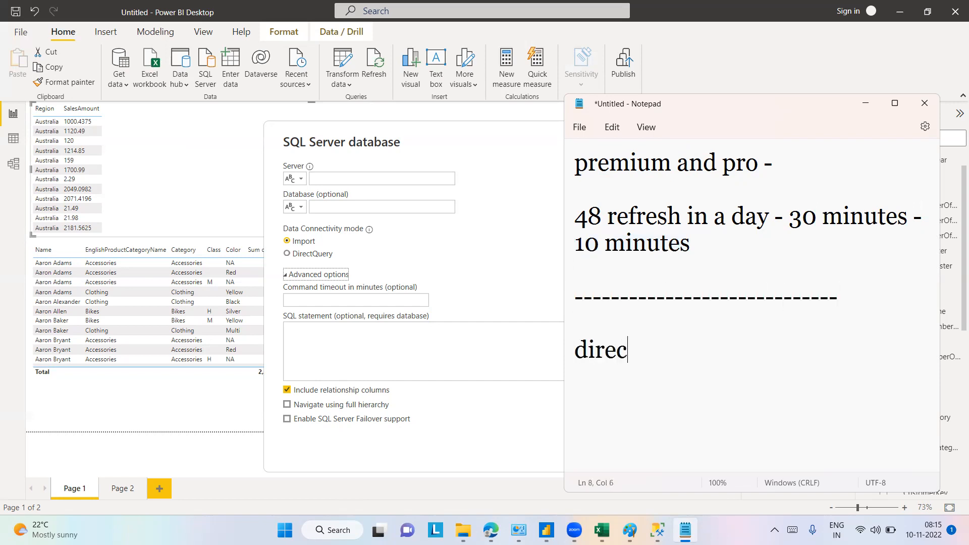
pyautogui.write('t query')
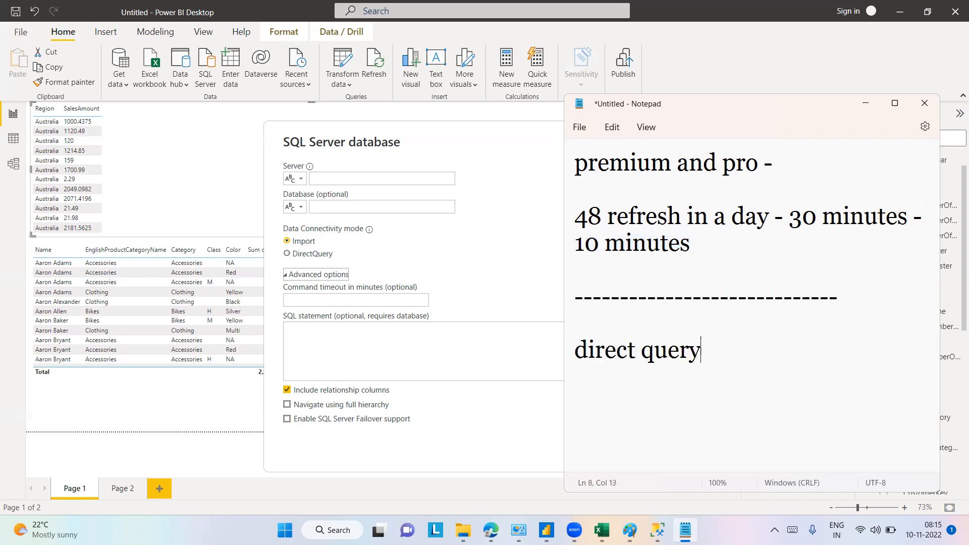
pyautogui.write(' -')
pyautogui.press('Return')
pyautogui.press('Return')
pyautogui.press('BackSpace')
pyautogui.moveTo(701, 350); pyautogui.dragTo(574, 349)
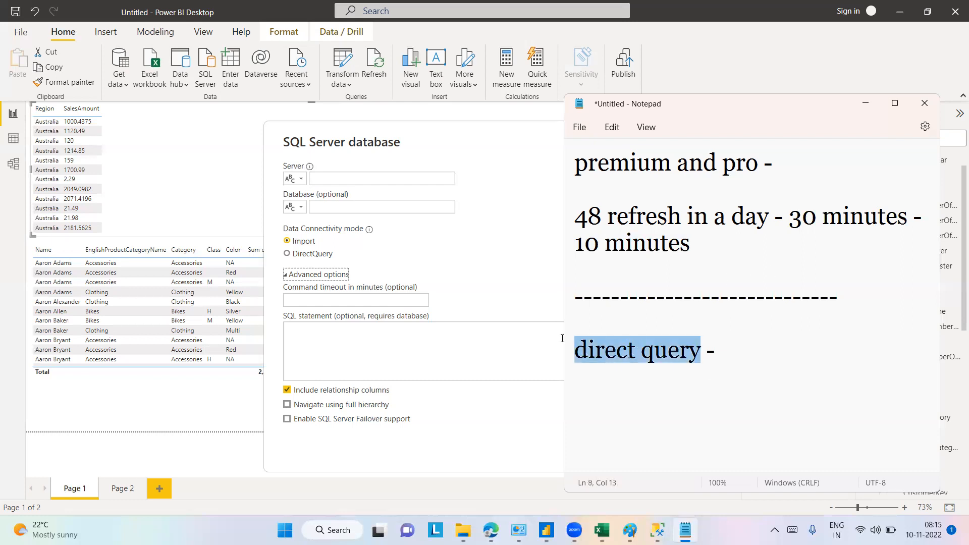
# - Extend the direct query note with "10 minutes - lively" and start the following line with "1 -"
pyautogui.click(726, 345)
pyautogui.write('10 m')
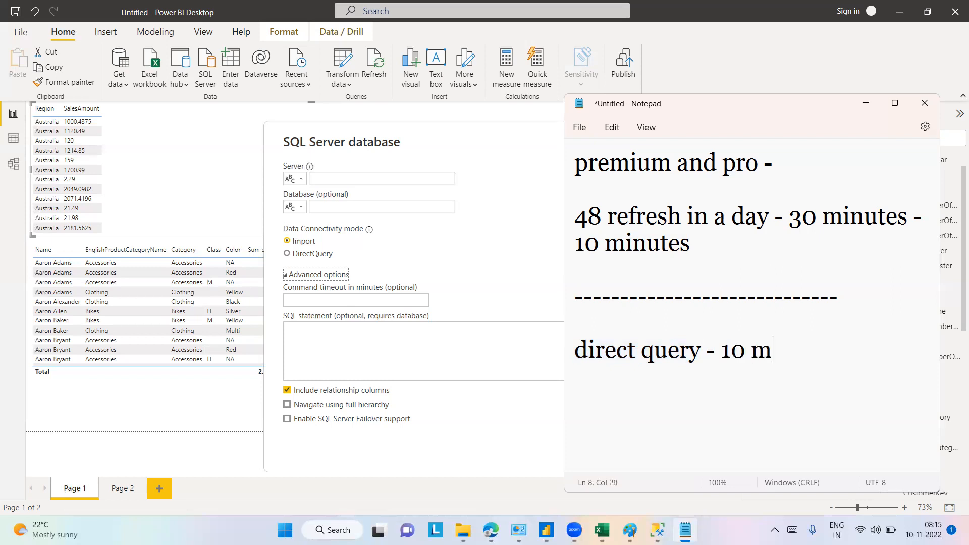
pyautogui.write('inutes -  lively')
pyautogui.press('Return')
pyautogui.write('1 -')
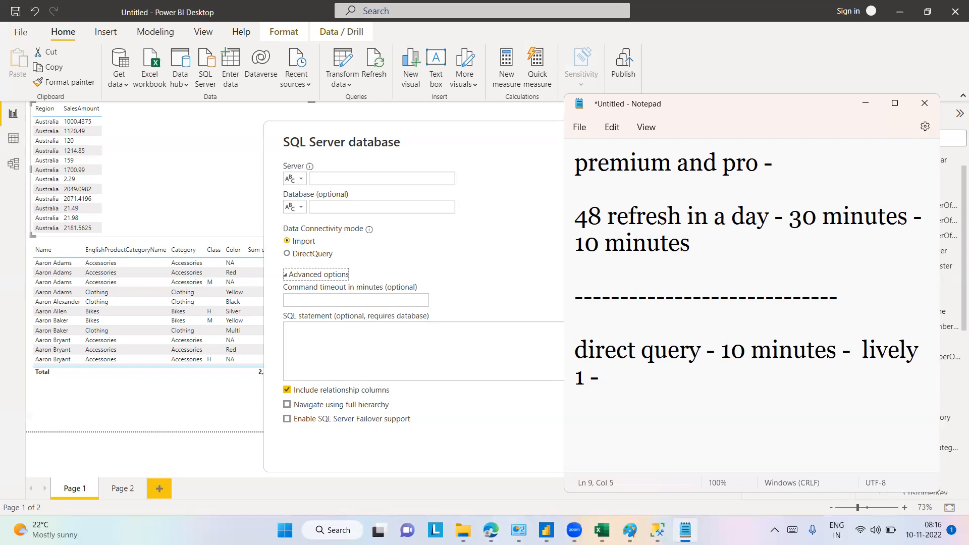
# - Add the note "sql - multiple tables with diff join" after a blank line
pyautogui.press('Return')
pyautogui.press('Return')
pyautogui.write('sql -')
pyautogui.write('multiple')
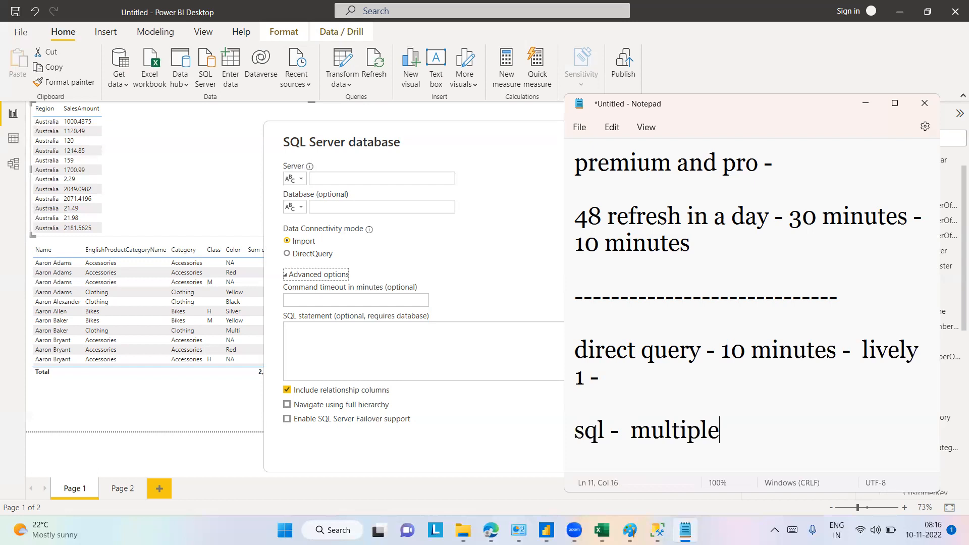
pyautogui.write(' tables - ')
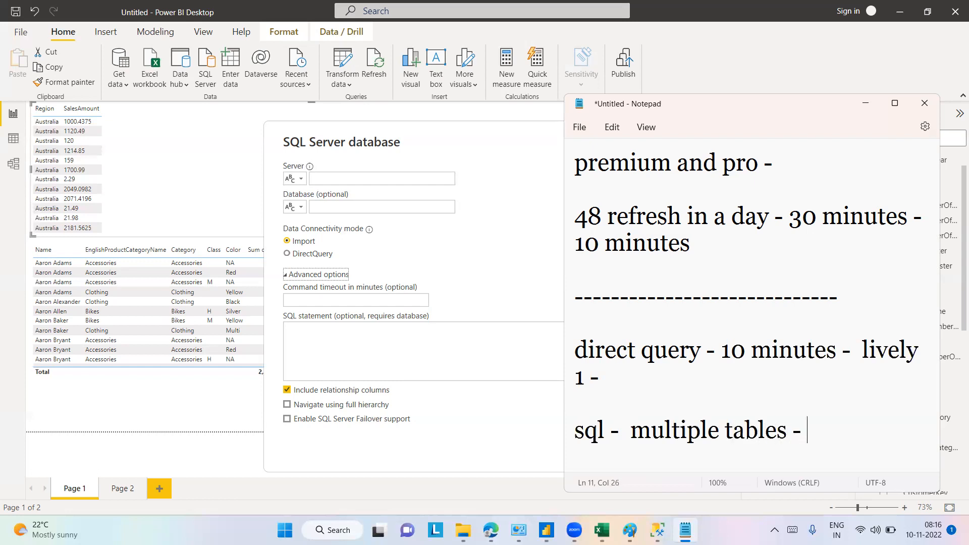
pyautogui.write('c')
pyautogui.press('BackSpace')
pyautogui.press('BackSpace')
pyautogui.press('BackSpace')
pyautogui.write('with d')
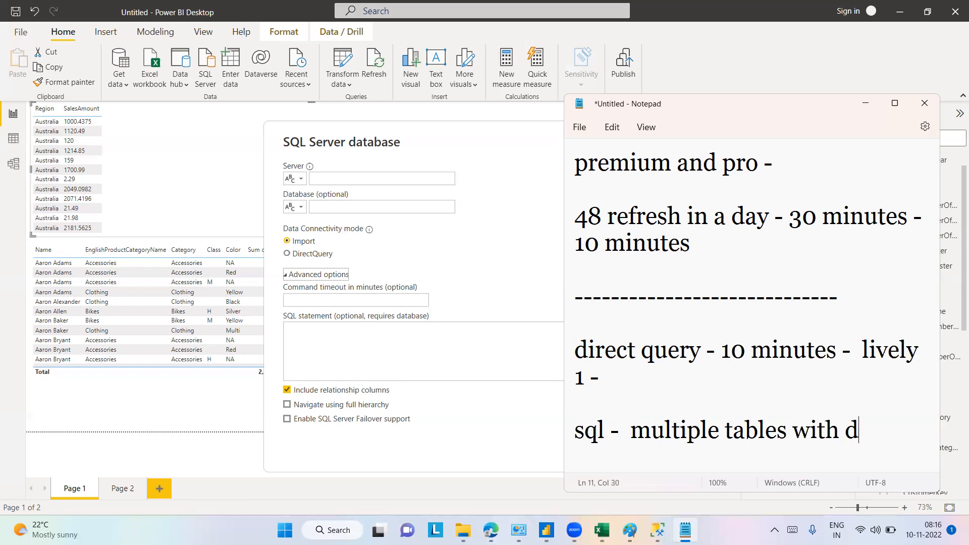
pyautogui.write('iff join')
# - Add "complex logics -" below the sql line and highlight the text from "multiple tables" onward
pyautogui.press('Return')
pyautogui.write('complex')
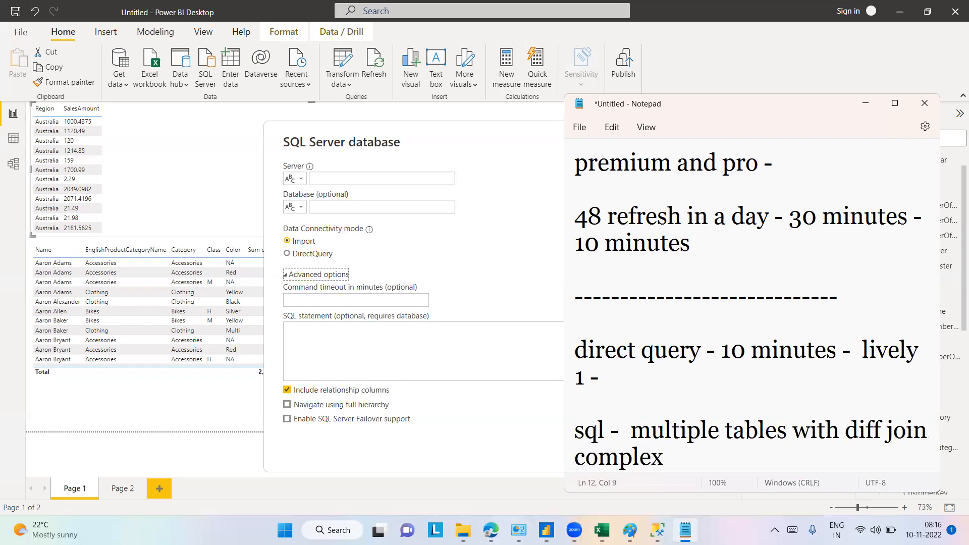
pyautogui.write(' logics -')
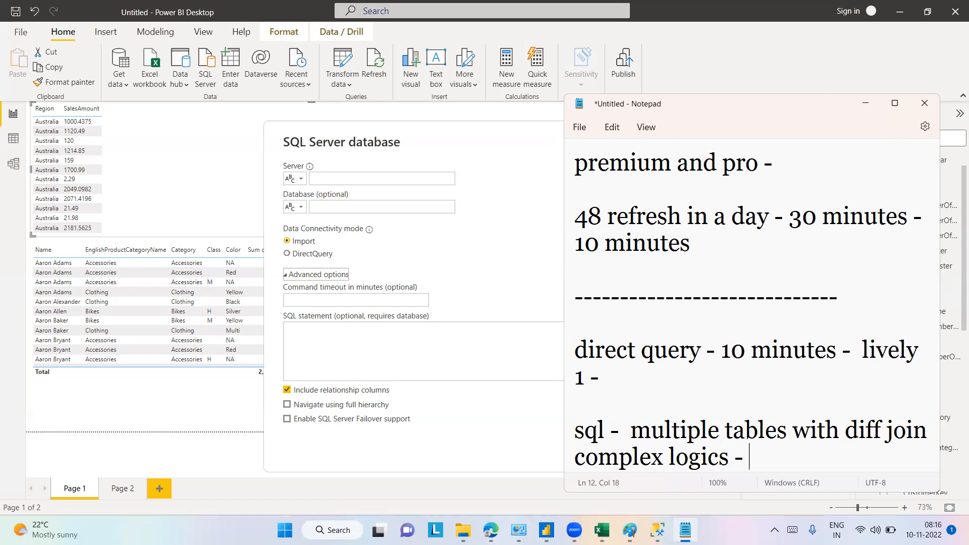
pyautogui.press('Return')
pyautogui.press('Return')
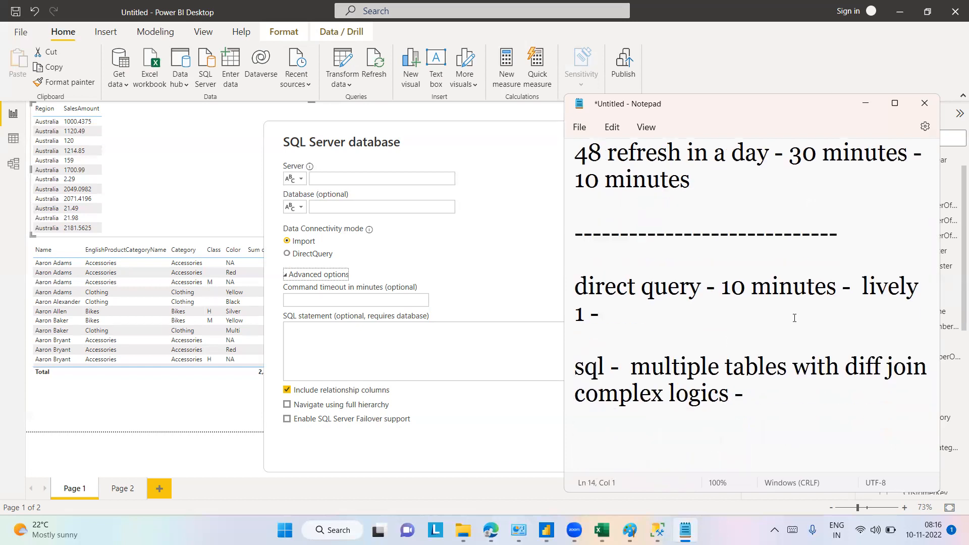
pyautogui.moveTo(630, 367); pyautogui.dragTo(755, 392)
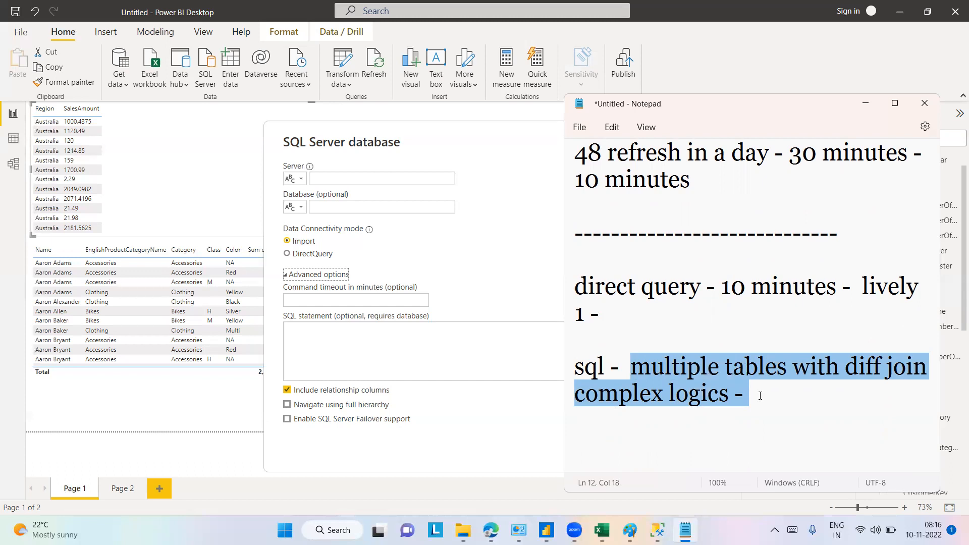
pyautogui.click(756, 396)
pyautogui.moveTo(752, 396); pyautogui.dragTo(637, 370)
pyautogui.click(739, 396)
# - Add the note "directly on view -" beneath the sql note and highlight the multiple tables and complex logics text
pyautogui.press('Return')
pyautogui.press('Return')
pyautogui.write('directly on')
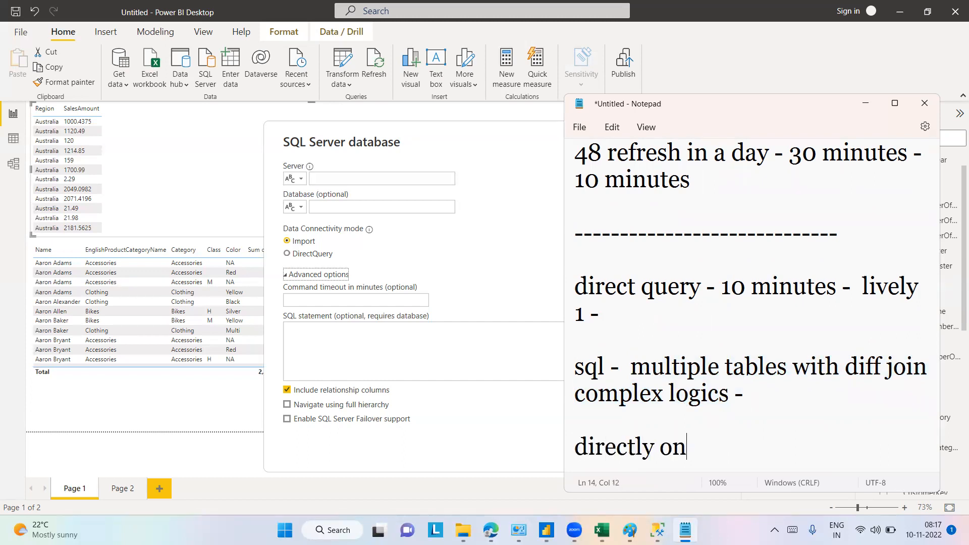
pyautogui.write(' view -')
pyautogui.press('Return')
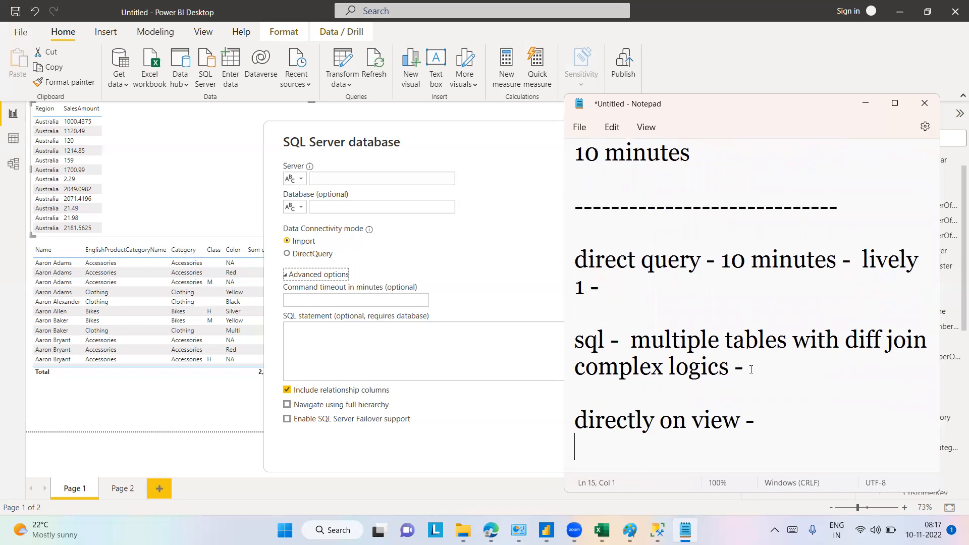
pyautogui.moveTo(735, 367); pyautogui.dragTo(718, 367)
pyautogui.moveTo(672, 347); pyautogui.dragTo(635, 342)
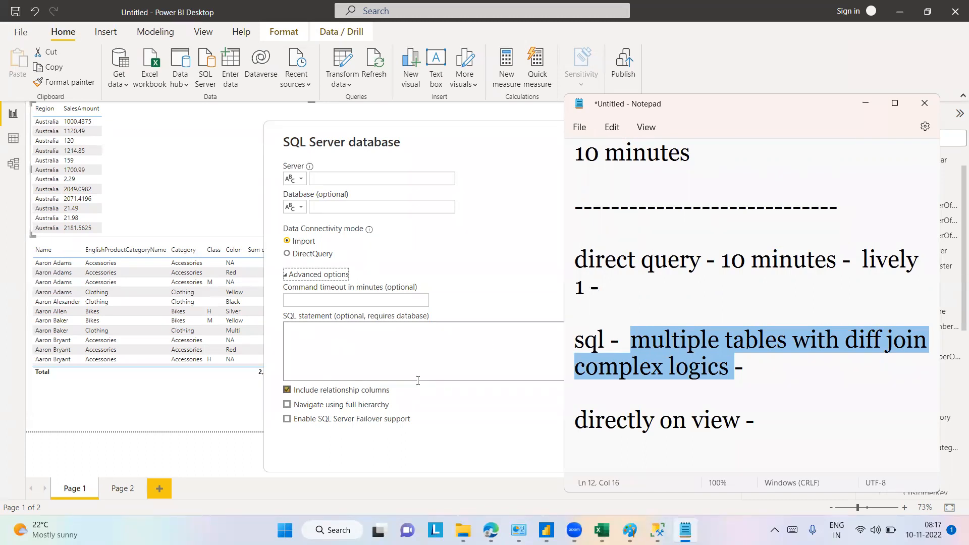
# - Append "2 minutes -" to the "directly on view -" line
pyautogui.click(779, 416)
pyautogui.press('Return')
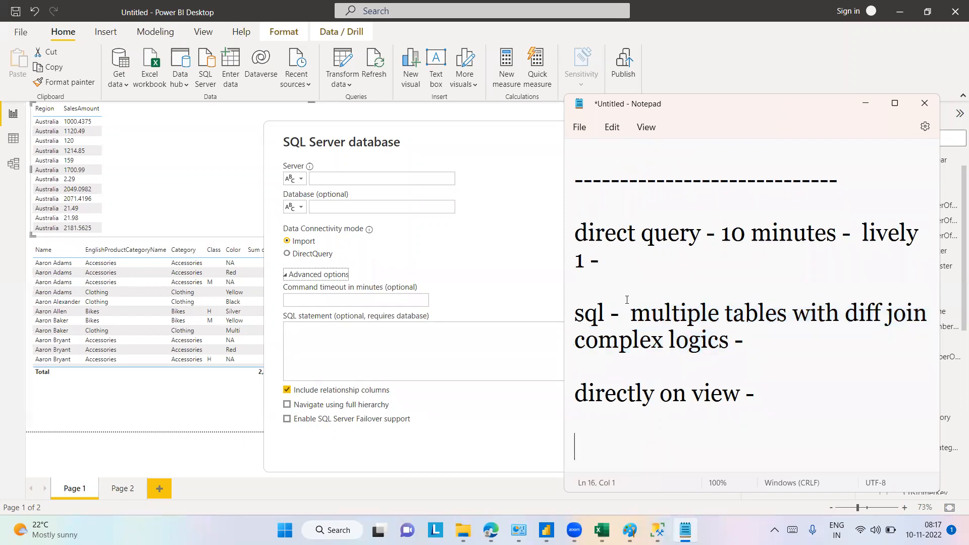
pyautogui.click(630, 313)
pyautogui.moveTo(739, 394); pyautogui.dragTo(575, 394)
pyautogui.click(820, 376)
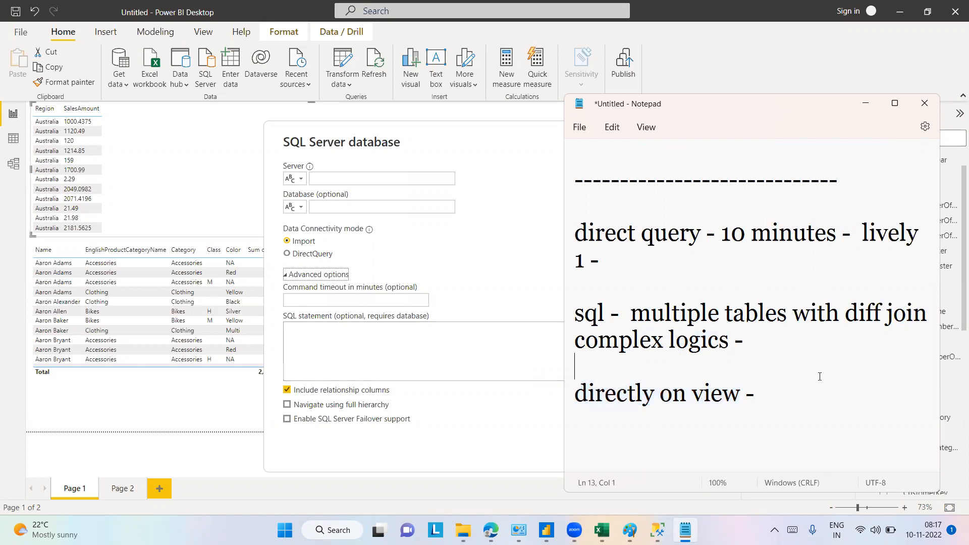
pyautogui.click(773, 400)
pyautogui.write('2 minutes -')
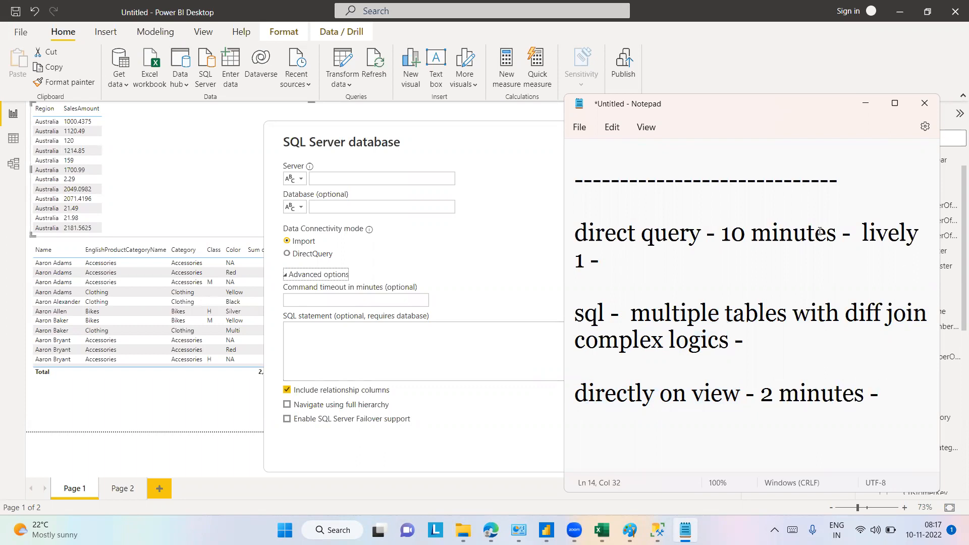
# - Highlight "10 minutes" and "direct query", followed by "directly on view" and "2 minutes", to compare the two notes
pyautogui.click(721, 237)
pyautogui.moveTo(721, 238); pyautogui.dragTo(838, 235)
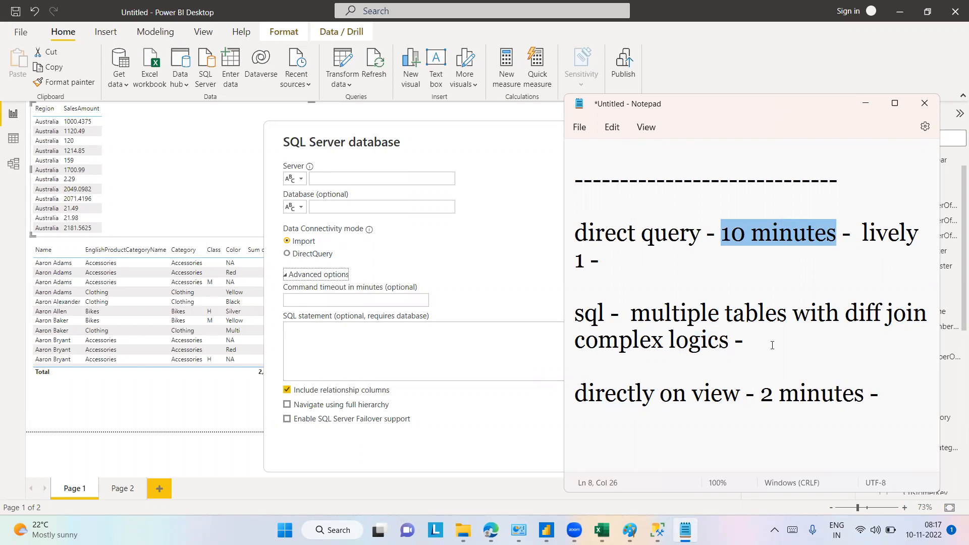
pyautogui.moveTo(701, 234); pyautogui.dragTo(575, 237)
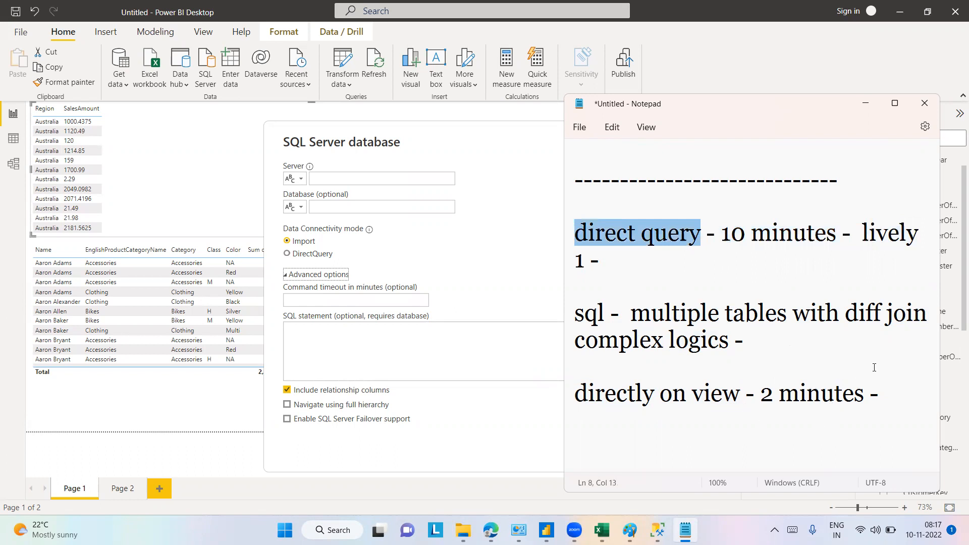
pyautogui.moveTo(740, 396); pyautogui.dragTo(574, 396)
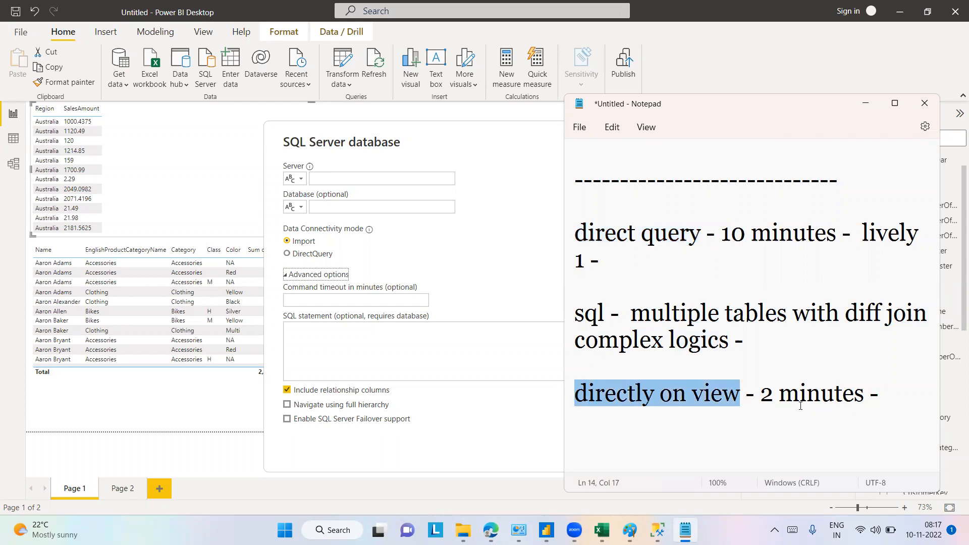
pyautogui.moveTo(761, 394); pyautogui.dragTo(868, 396)
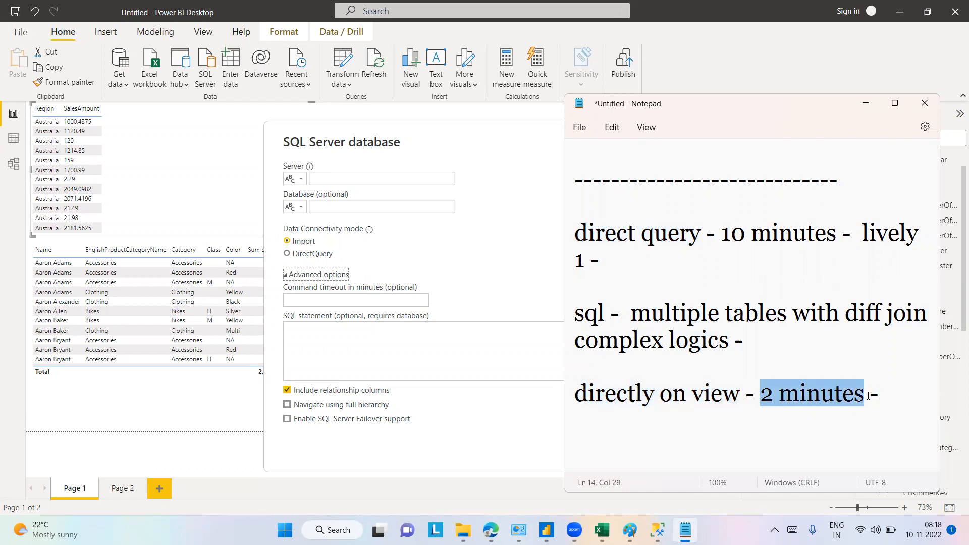
# - Add the note "billions or millions of the records" after a blank line below the "directly on view" line
pyautogui.click(885, 398)
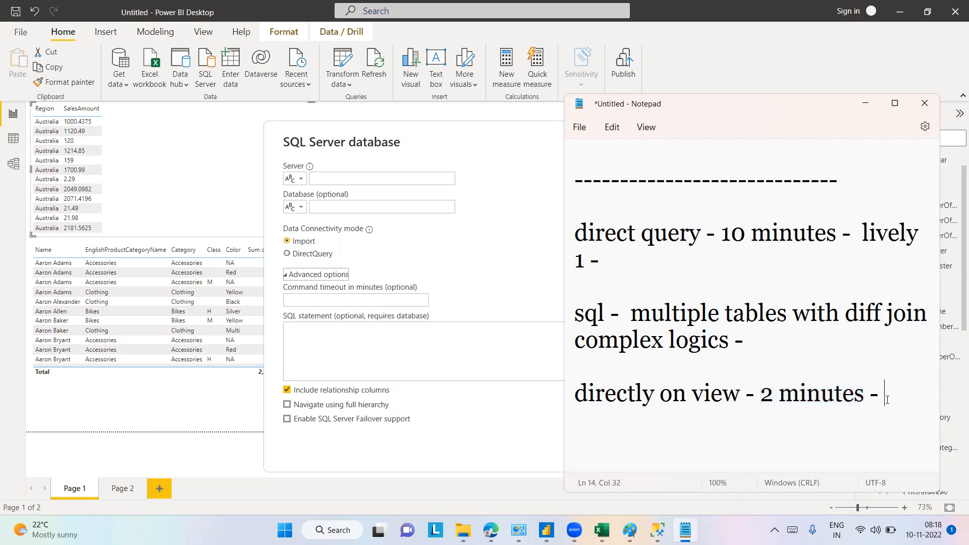
pyautogui.press('Return')
pyautogui.press('Return')
pyautogui.write('billions or milltio')
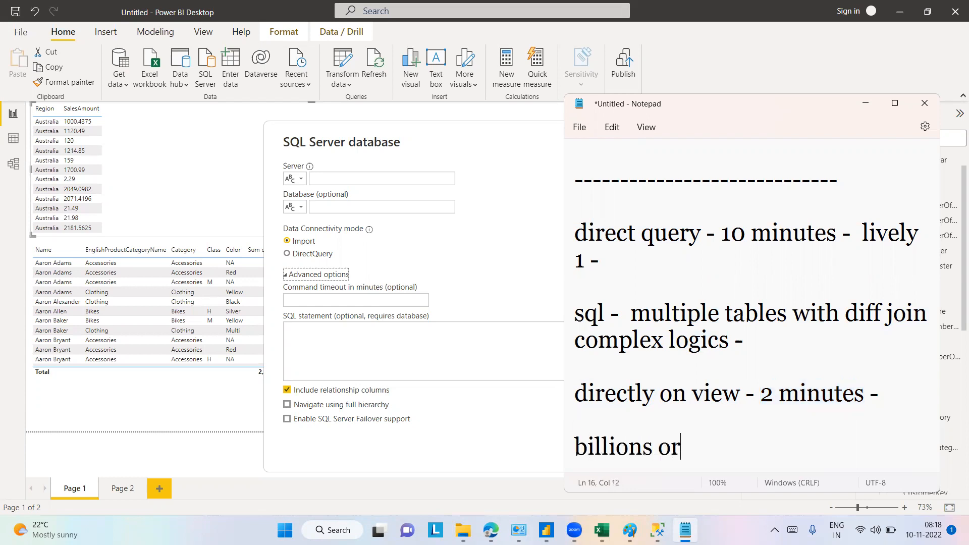
pyautogui.press('BackSpace')
pyautogui.press('BackSpace')
pyautogui.press('BackSpace')
pyautogui.write('ions or')
pyautogui.press('BackSpace')
pyautogui.write('f the records')
pyautogui.press('Return')
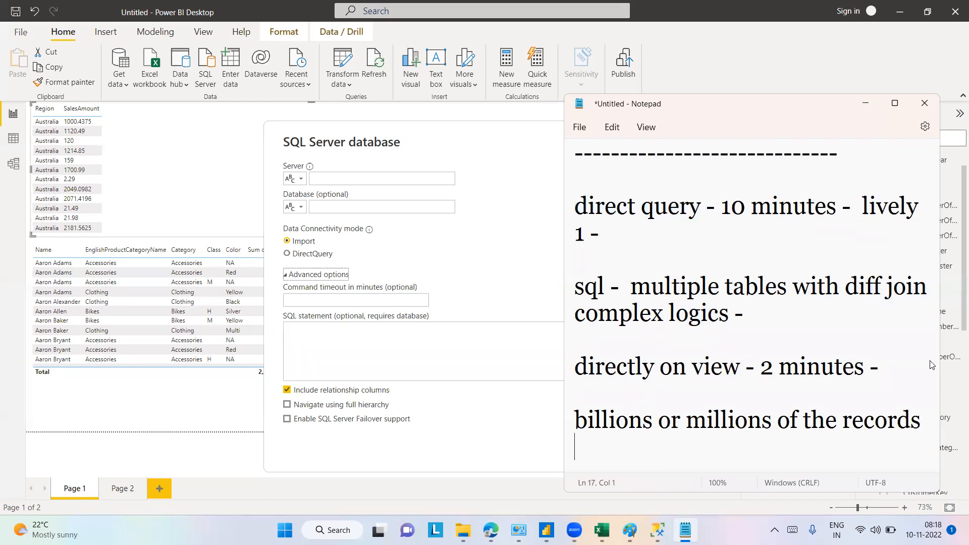
# - Highlight the "directly on view" and "2 minutes" text, and append a dash to the records note with new lines beneath
pyautogui.moveTo(740, 366); pyautogui.dragTo(605, 367)
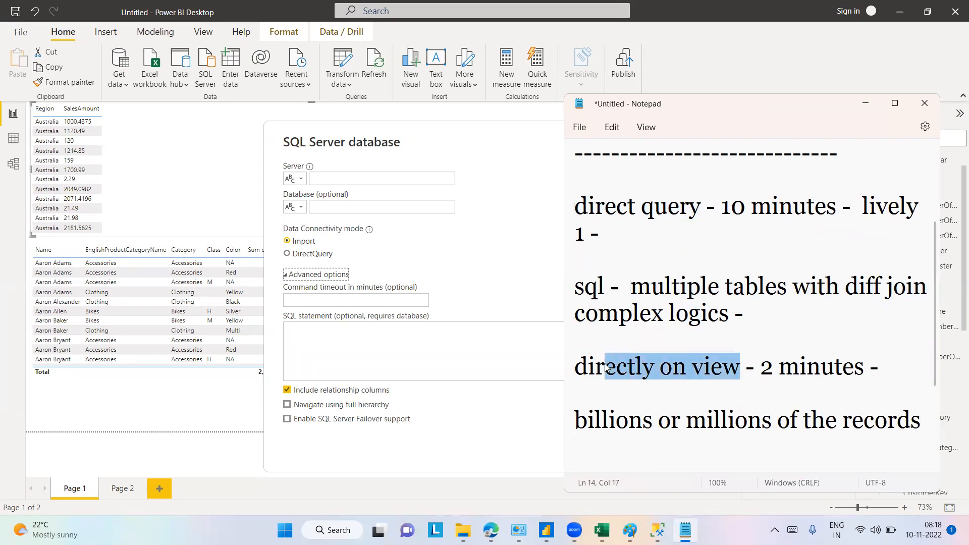
pyautogui.moveTo(761, 367); pyautogui.dragTo(863, 374)
pyautogui.click(923, 423)
pyautogui.write('-')
pyautogui.press('Return')
pyautogui.press('Return')
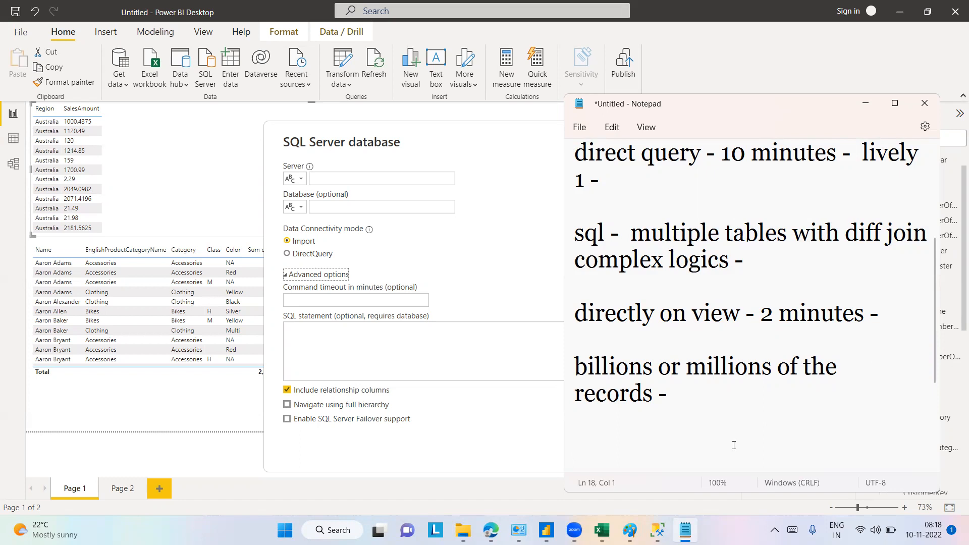
# - Add the note "propose retention policy -" below the records note, highlighting "minutes" and "billions or millions of the" along the way
pyautogui.moveTo(772, 313); pyautogui.dragTo(871, 314)
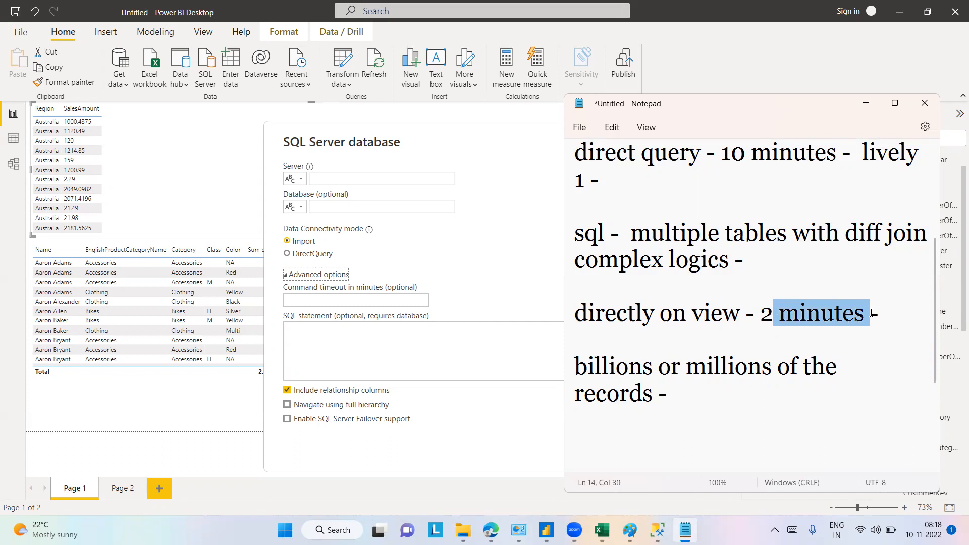
pyautogui.press('Return')
pyautogui.press('Return')
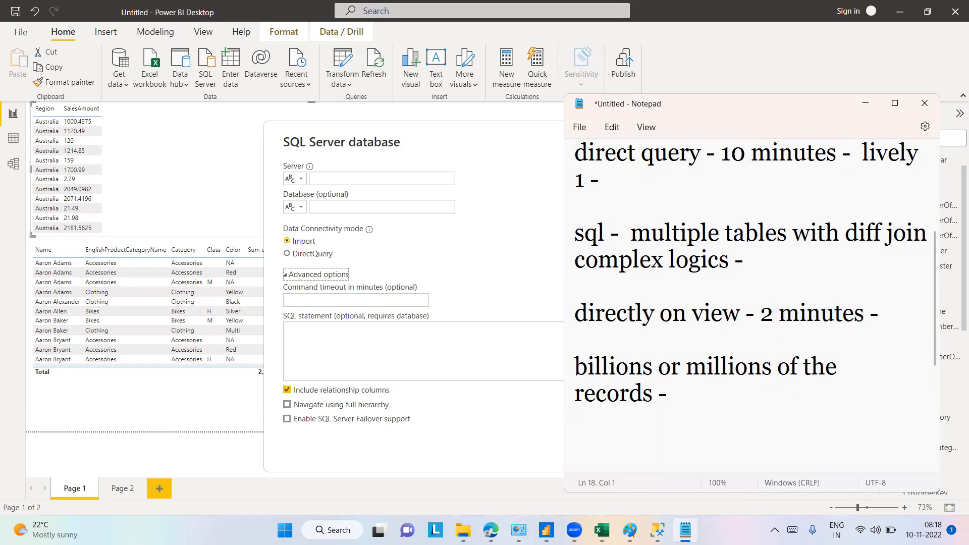
pyautogui.write('propose')
pyautogui.press('BackSpace')
pyautogui.press('BackSpace')
pyautogui.write('ose')
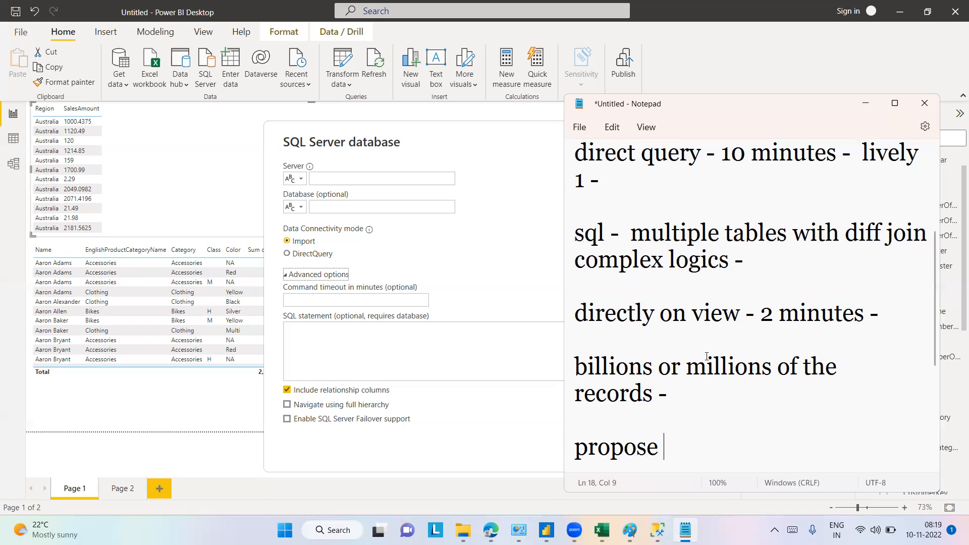
pyautogui.moveTo(843, 367); pyautogui.dragTo(570, 374)
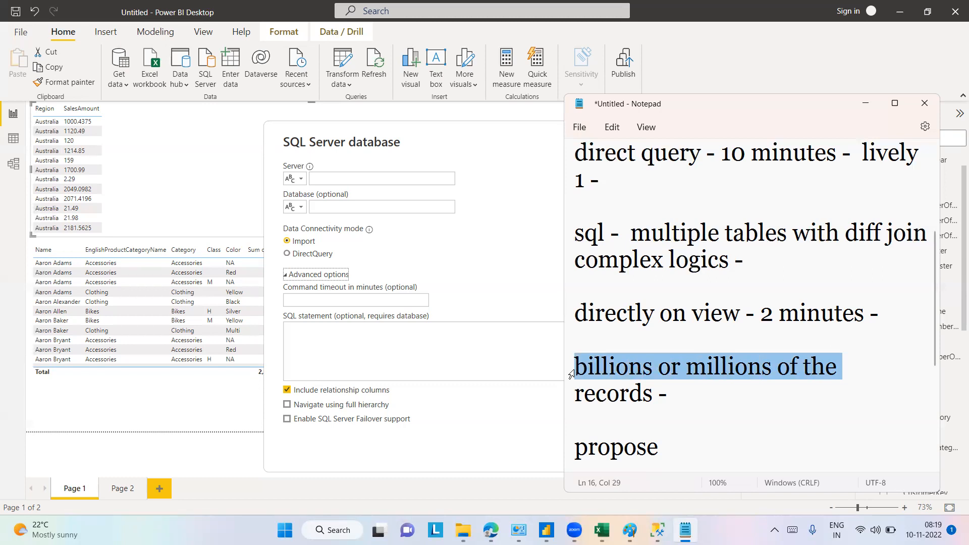
pyautogui.click(691, 455)
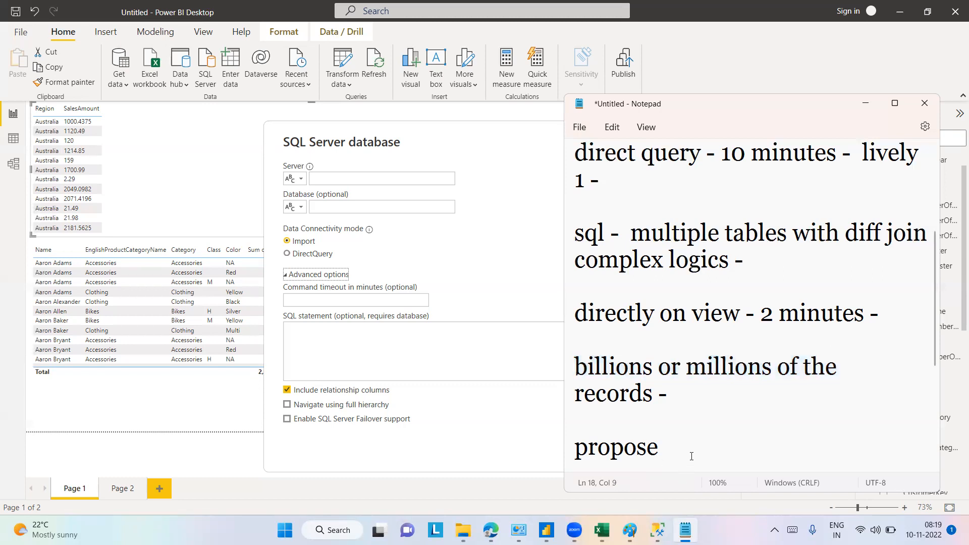
pyautogui.write('retention policy -')
pyautogui.press('Return')
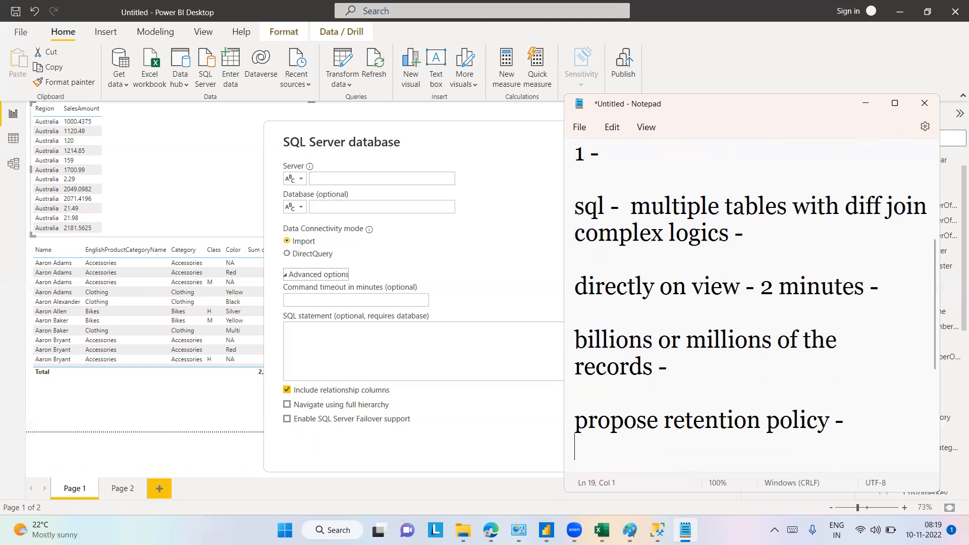
# - Add the note "relicate database -" a few blank lines below the retention policy note
pyautogui.press('Return')
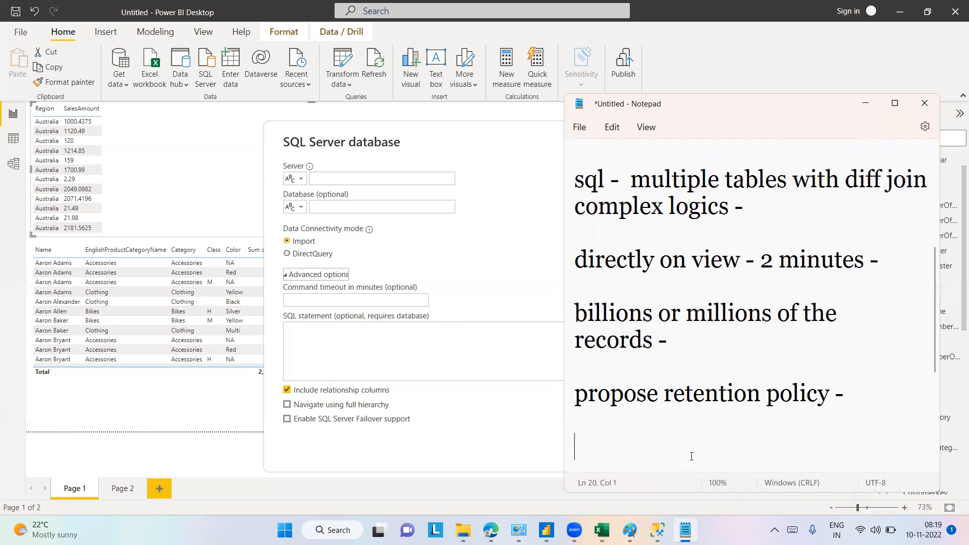
pyautogui.press('Return')
pyautogui.press('Return')
pyautogui.write('relicate dat')
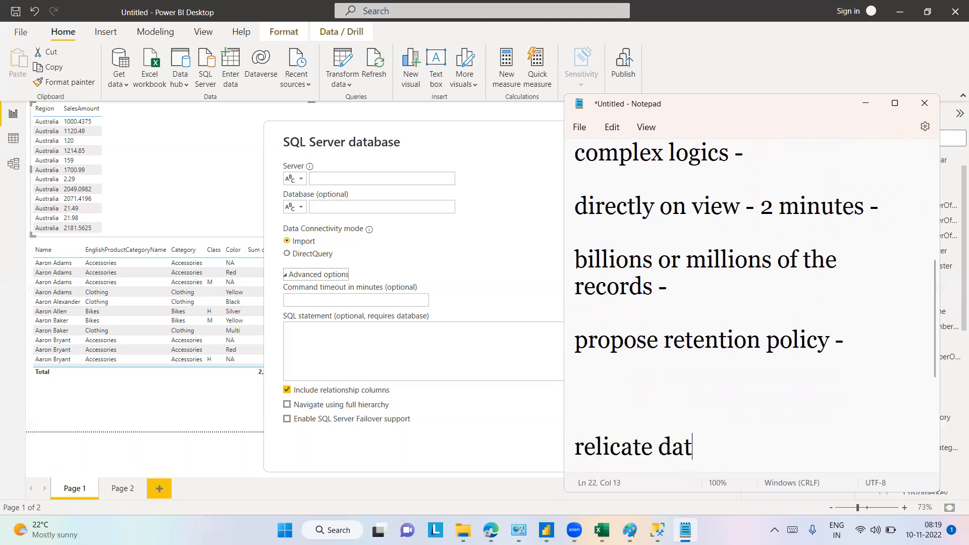
pyautogui.write('abse')
pyautogui.press('Num_Lock')
pyautogui.press('BackSpace')
pyautogui.press('BackSpace')
pyautogui.press('BackSpace')
pyautogui.write('b')
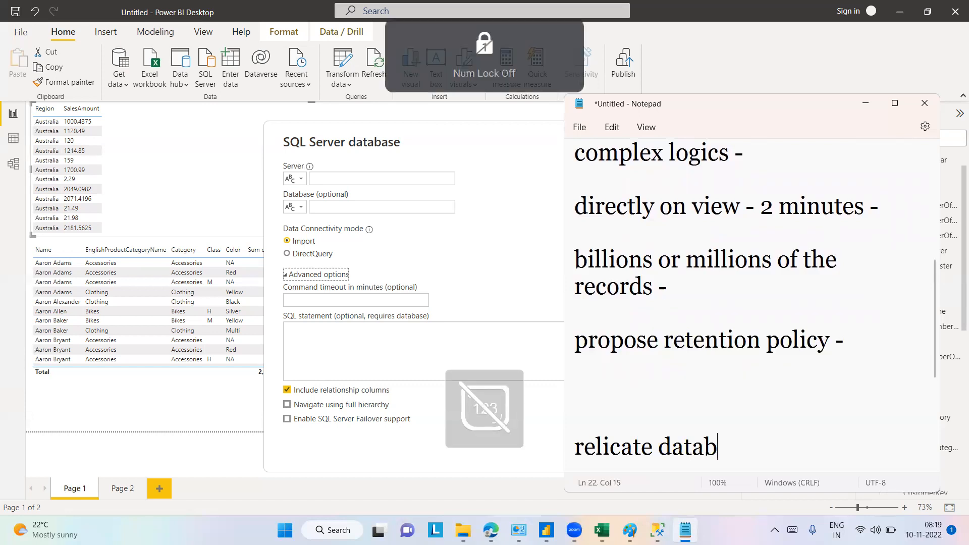
pyautogui.write('ase -')
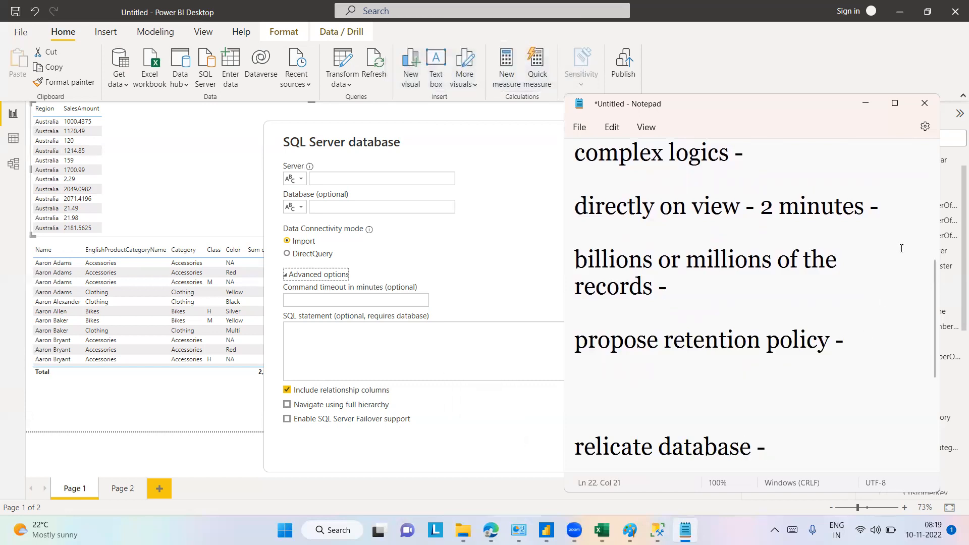
# - Maximize the Notepad window and append "10 years - 2 - 8 years move to achive database -" to the "relicate database" line
pyautogui.click(894, 103)
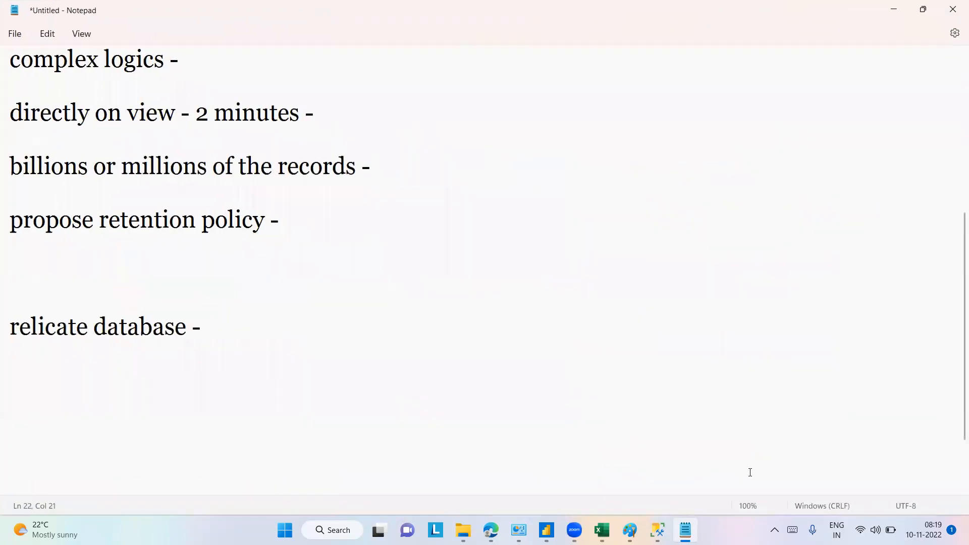
pyautogui.moveTo(955, 370)
pyautogui.mouseDown()
pyautogui.moveTo(953, 268)
pyautogui.moveTo(954, 363)
pyautogui.mouseUp()
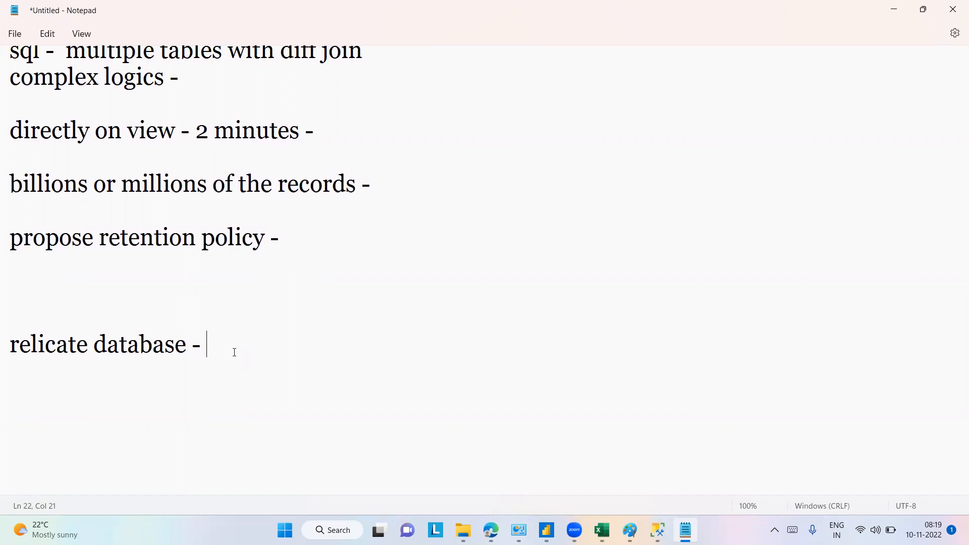
pyautogui.write('10 years -')
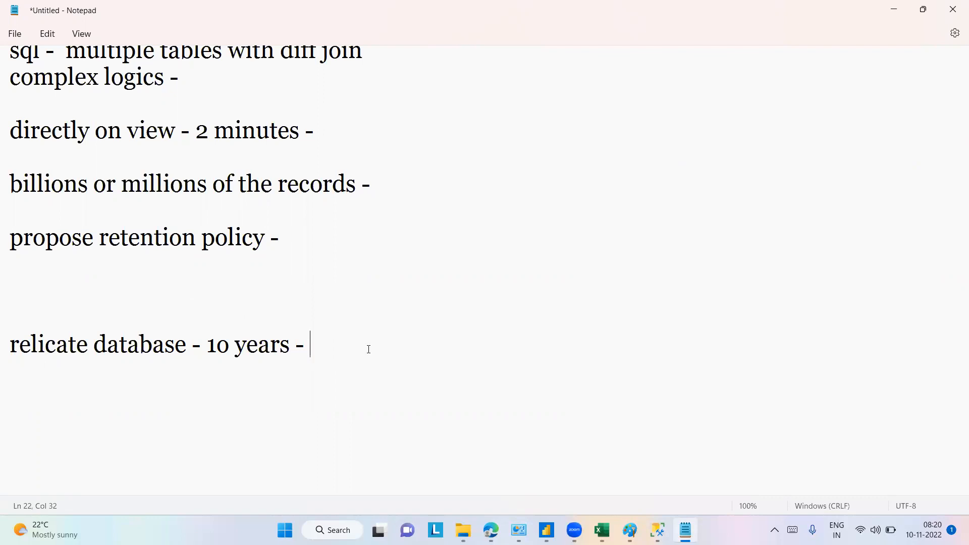
pyautogui.write('2')
pyautogui.write('-  8 years')
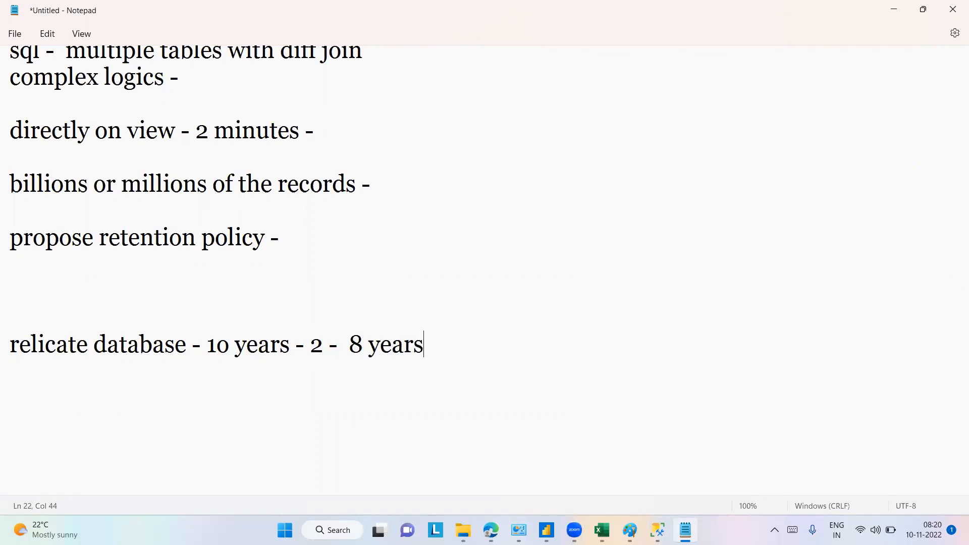
pyautogui.write(' move to achiva')
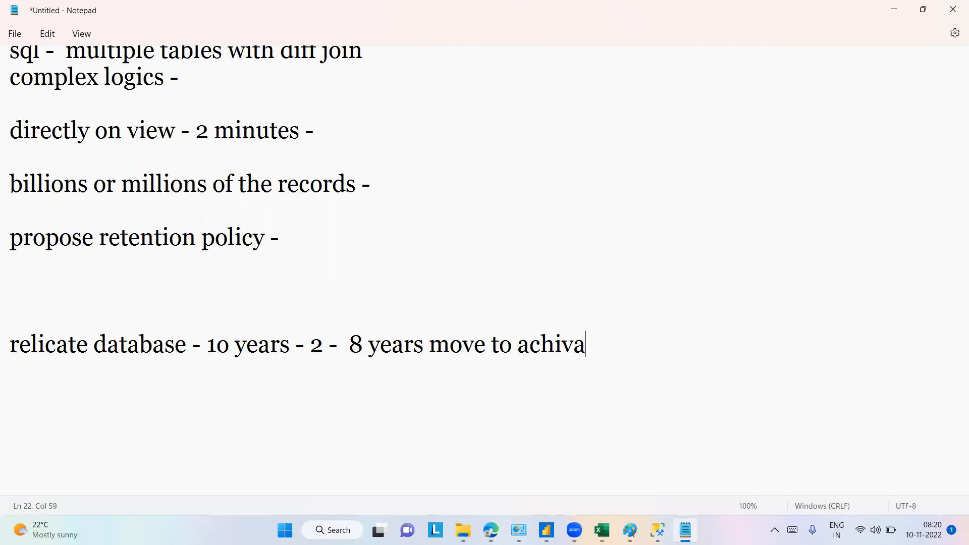
pyautogui.press('BackSpace')
pyautogui.write('e database ')
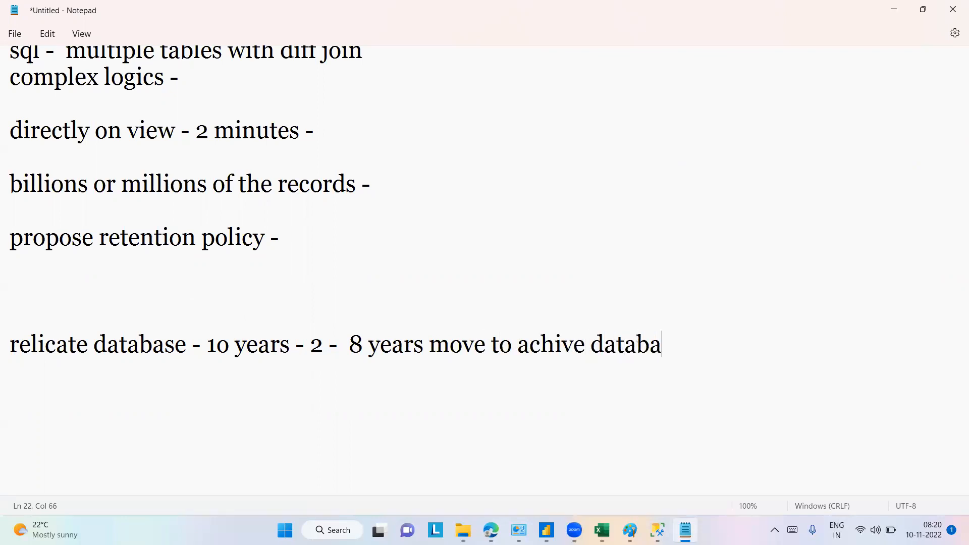
pyautogui.write('-')
# - Highlight "8 years move to achive database" and the archive database wording, and return the cursor to the line's end
pyautogui.moveTo(687, 346); pyautogui.dragTo(348, 340)
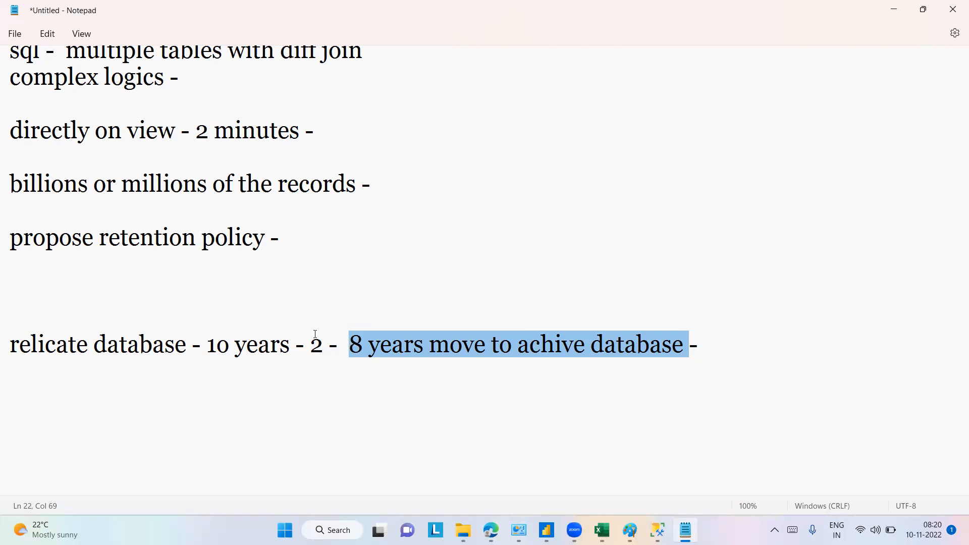
pyautogui.click(587, 359)
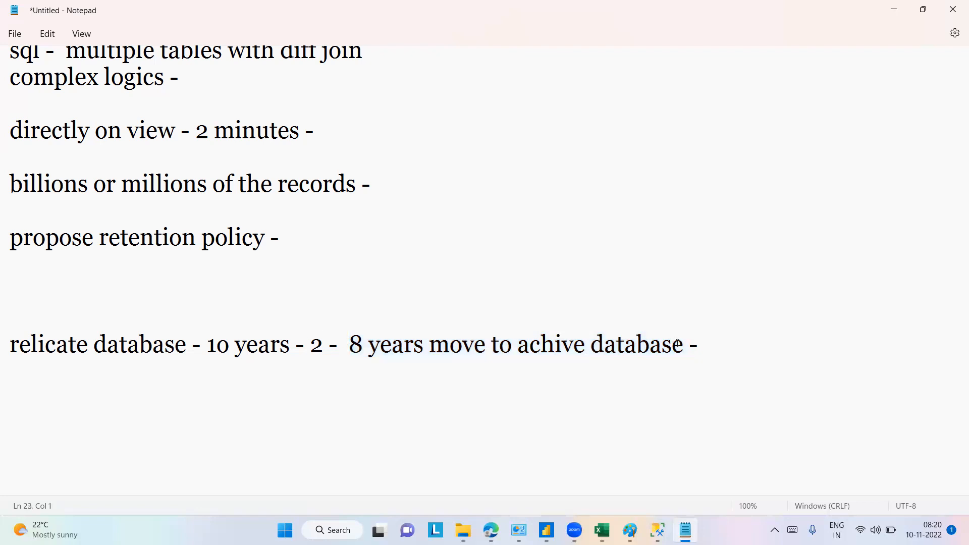
pyautogui.moveTo(683, 343); pyautogui.dragTo(525, 343)
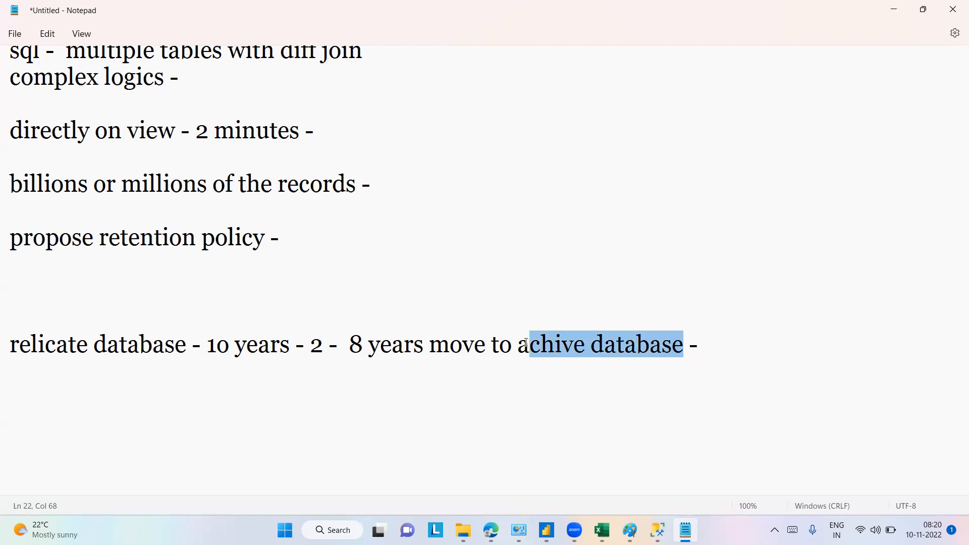
pyautogui.moveTo(350, 353); pyautogui.dragTo(699, 355)
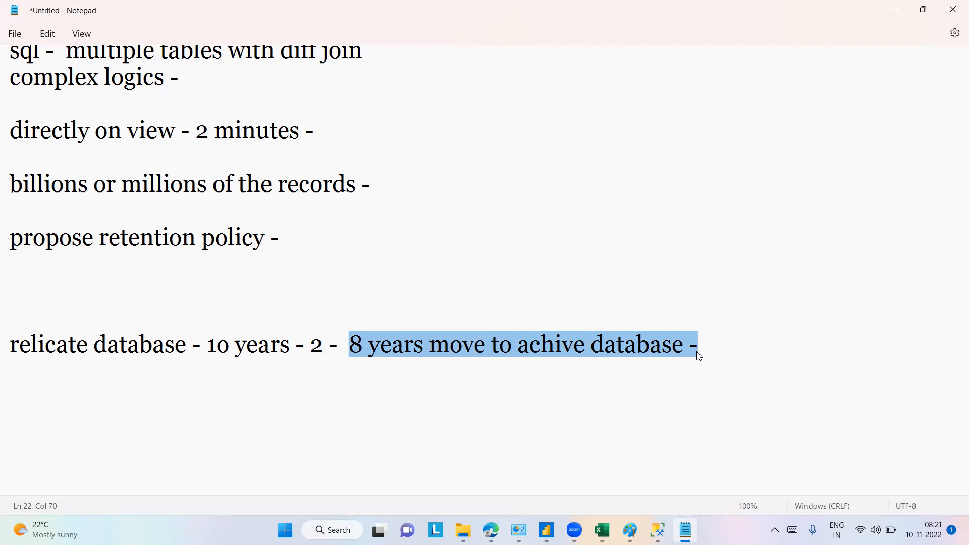
pyautogui.click(523, 345)
pyautogui.click(745, 345)
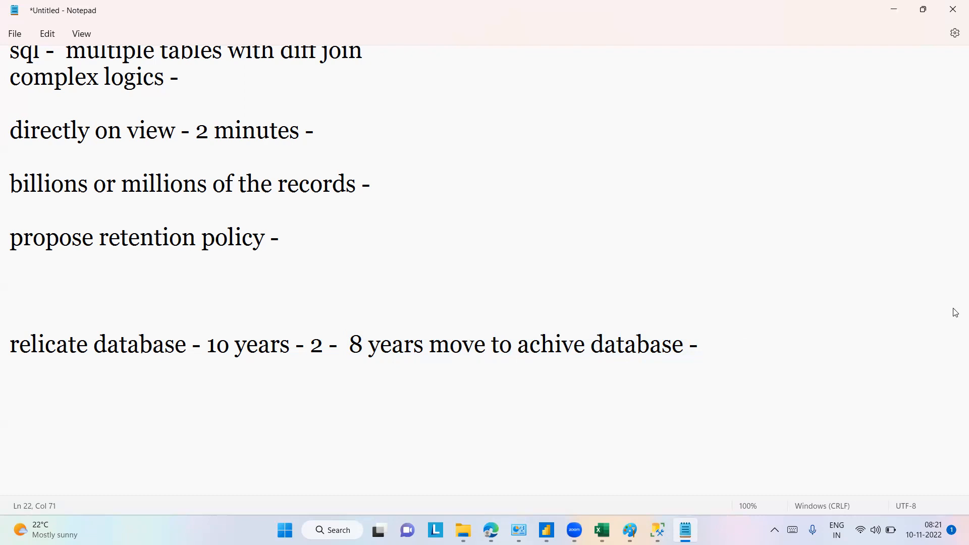
# - Review the notes from "premium and pro" through "relicate database", highlighting "minutes" in the "directly on view" line
pyautogui.moveTo(955, 325); pyautogui.dragTo(952, 123)
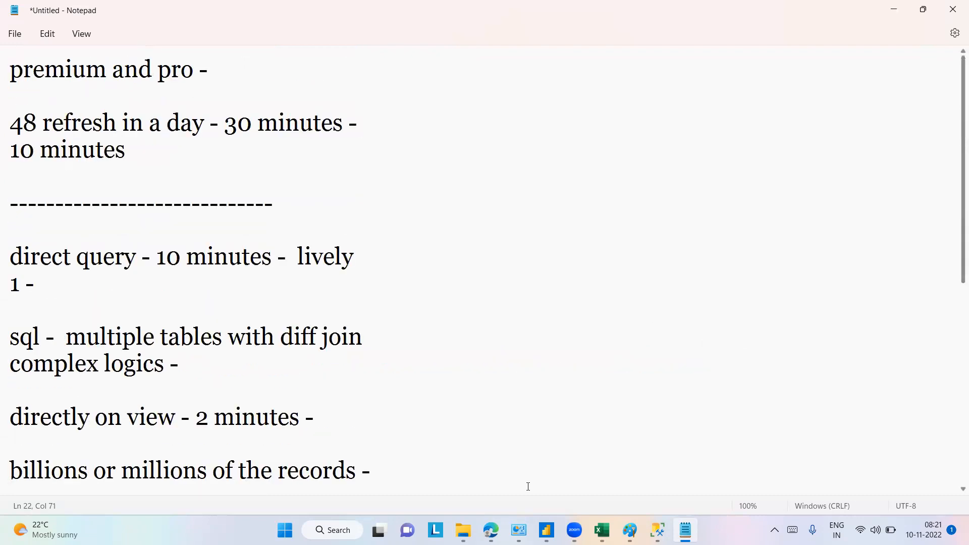
pyautogui.click(375, 284)
pyautogui.moveTo(952, 202); pyautogui.dragTo(955, 356)
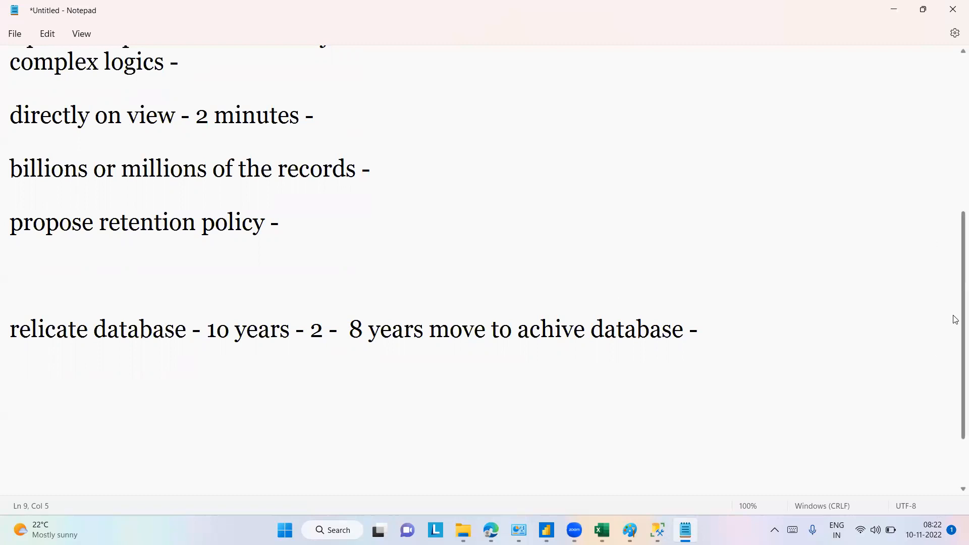
pyautogui.scroll(3, 954, 303)
pyautogui.scroll(1, 954, 227)
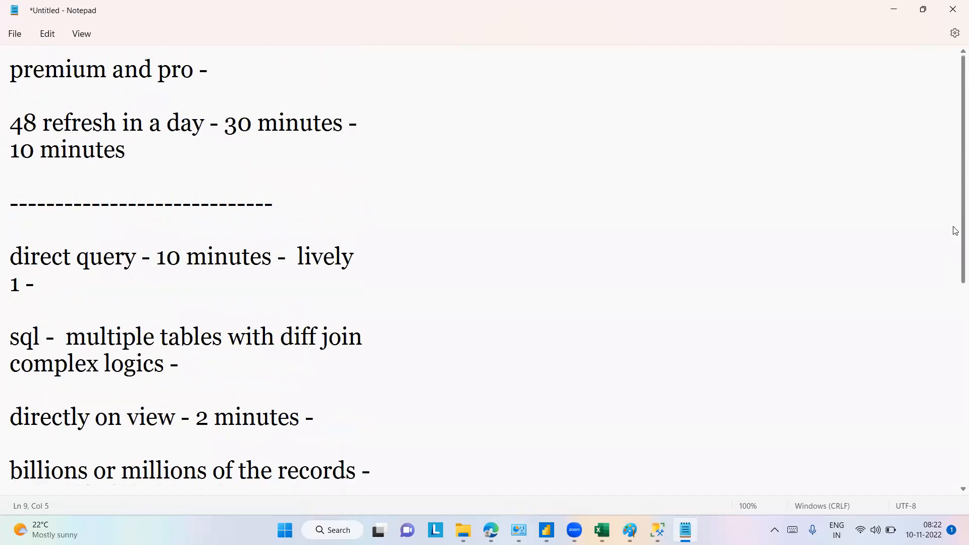
pyautogui.moveTo(208, 418); pyautogui.dragTo(299, 418)
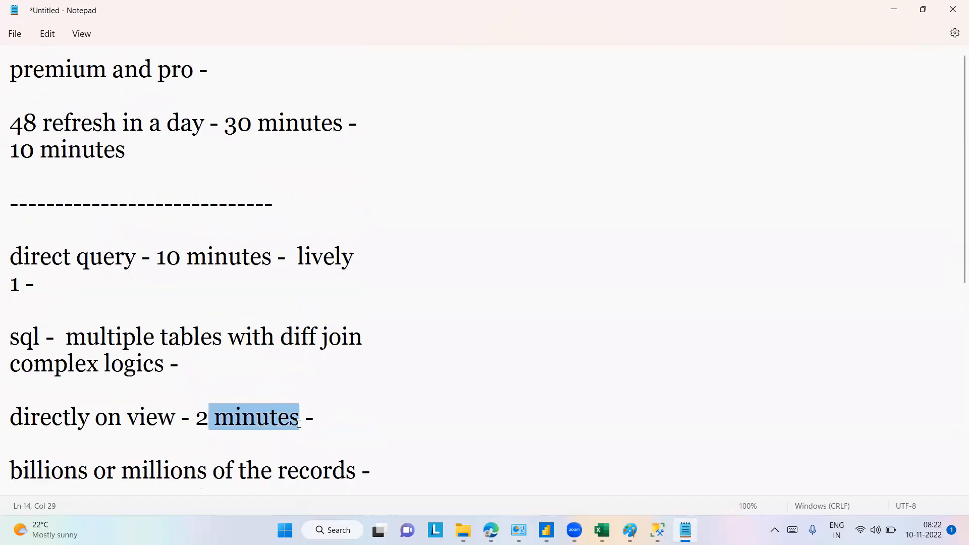
pyautogui.scroll(-4, 954, 283)
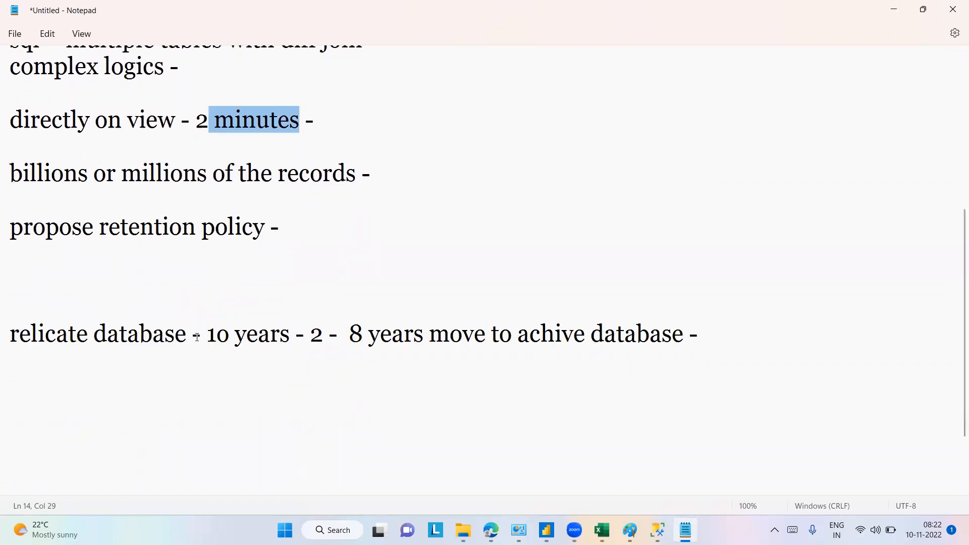
# - Highlight the whole "relicate database" line, its "8 years move" wording, and the "2" in turn
pyautogui.moveTo(12, 335); pyautogui.dragTo(744, 341)
pyautogui.click(743, 342)
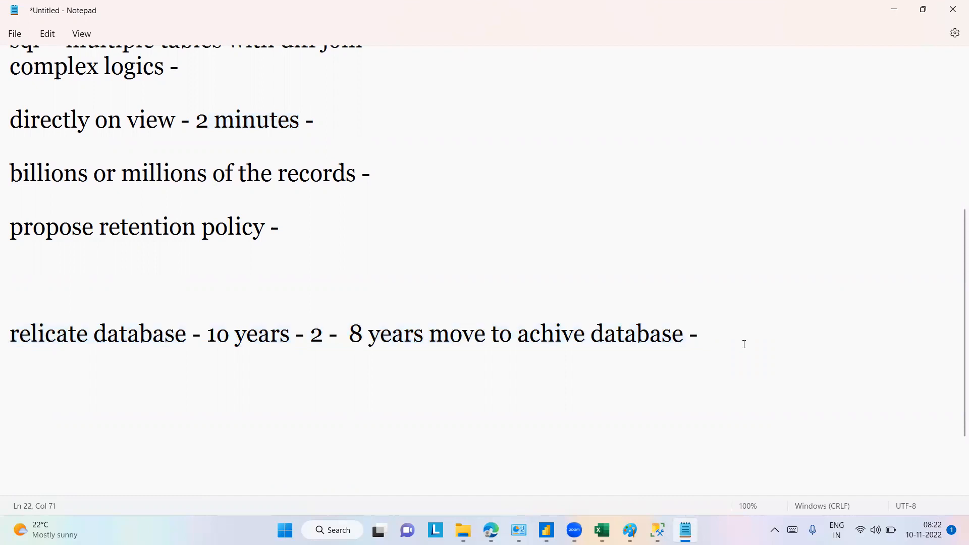
pyautogui.click(352, 334)
pyautogui.moveTo(351, 334); pyautogui.dragTo(499, 334)
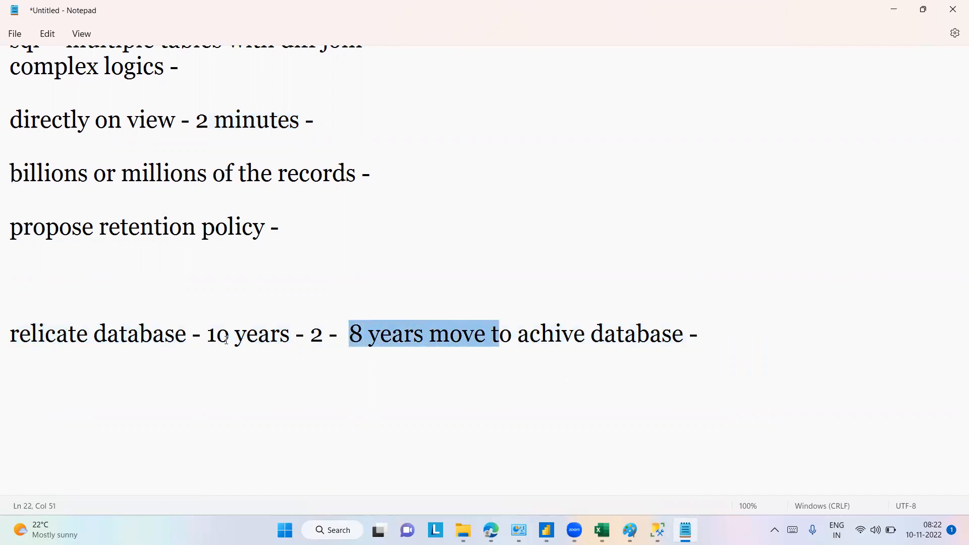
pyautogui.moveTo(310, 335); pyautogui.dragTo(323, 337)
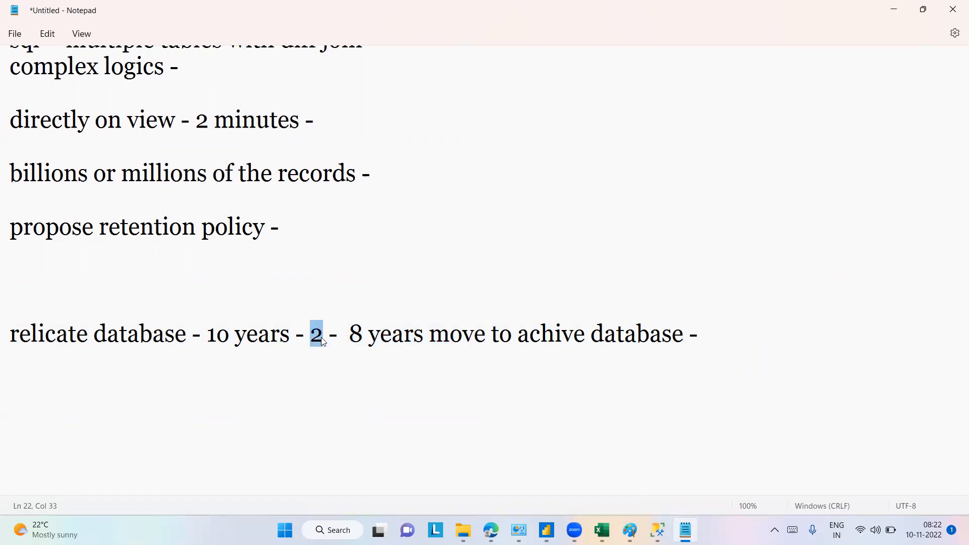
pyautogui.click(355, 336)
# - Add the line "100% - 80% - 20%" directly below the "relicate database" note
pyautogui.click(768, 336)
pyautogui.press('Return')
pyautogui.write('100% - ')
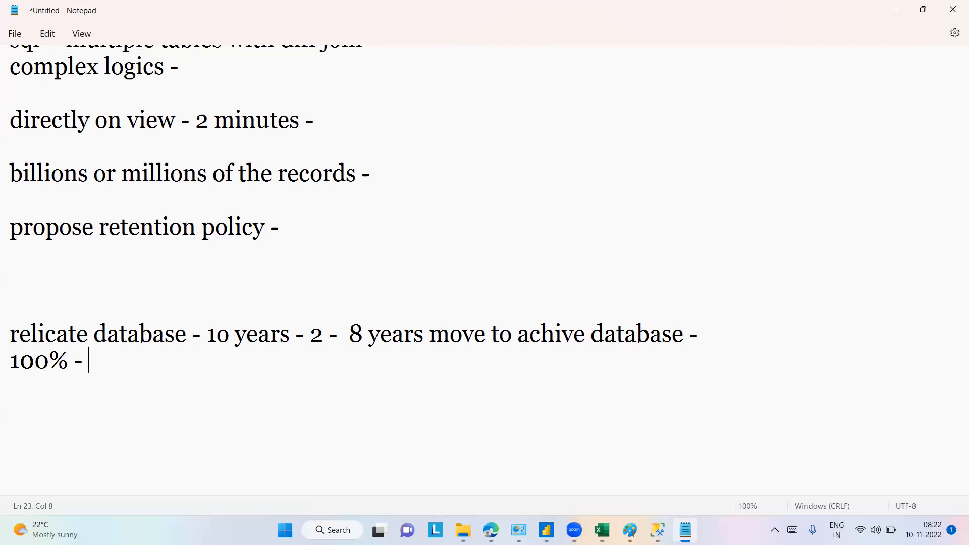
pyautogui.write('20%')
pyautogui.press('Left')
pyautogui.press('Left')
pyautogui.press('Left')
pyautogui.write('80%  -')
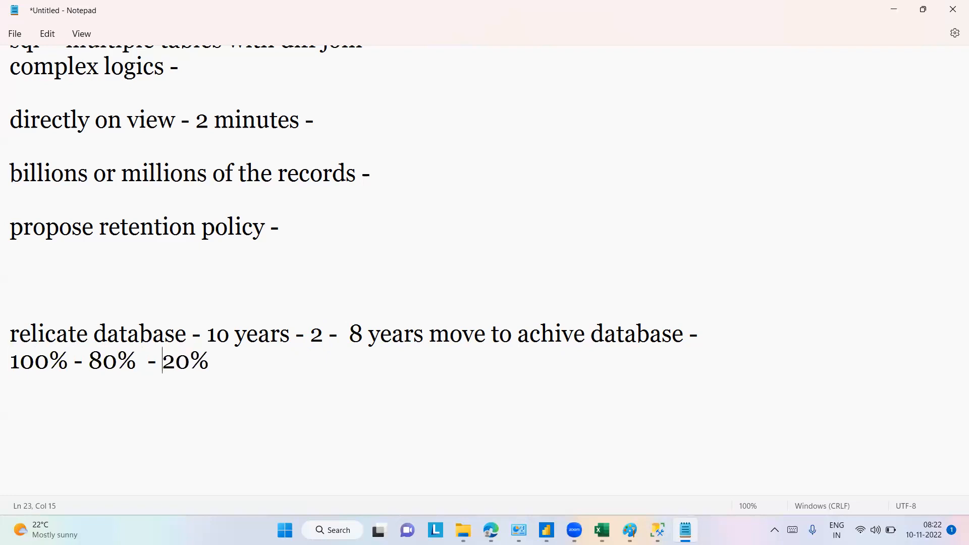
# - Change the retention split in the "relicate database" line to 1 year kept and 9 years moved to the archive database
pyautogui.moveTo(350, 333); pyautogui.dragTo(814, 333)
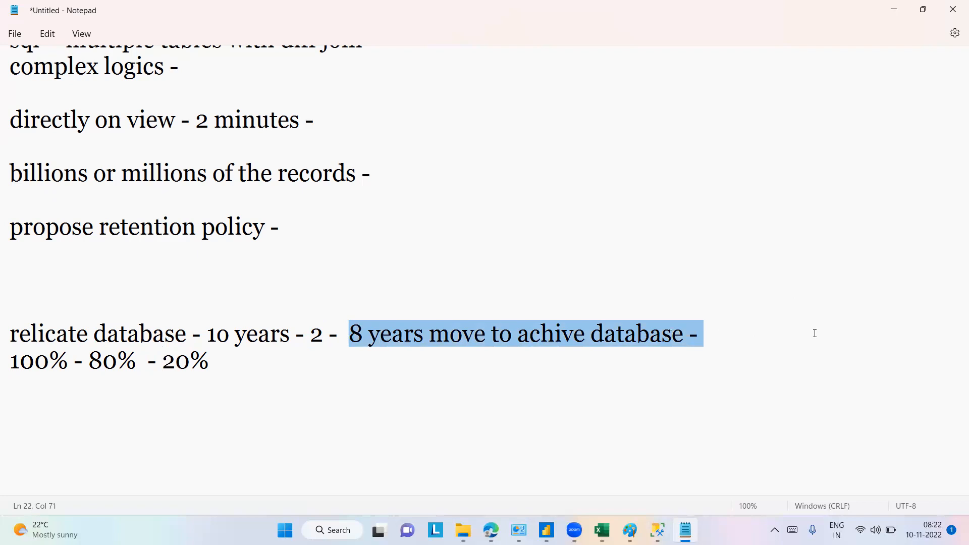
pyautogui.click(319, 334)
pyautogui.press('BackSpace')
pyautogui.write('1')
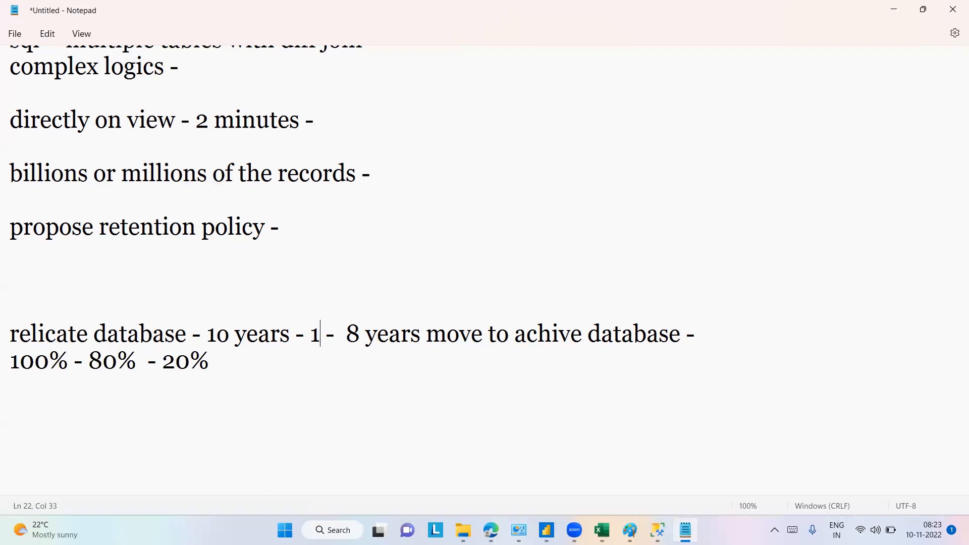
pyautogui.click(358, 332)
pyautogui.press('BackSpace')
pyautogui.write('9')
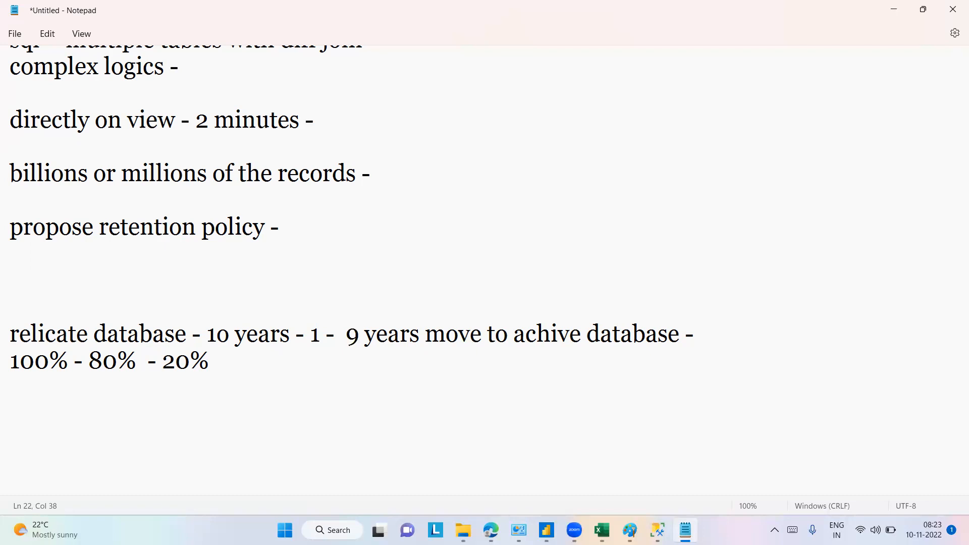
# - Highlight "100" in the percentage line, check the Power Query Editor, and switch to the untitled Power BI Desktop report's SQL Server database dialog
pyautogui.doubleClick(38, 363)
pyautogui.click(255, 371)
pyautogui.moveTo(546, 530)
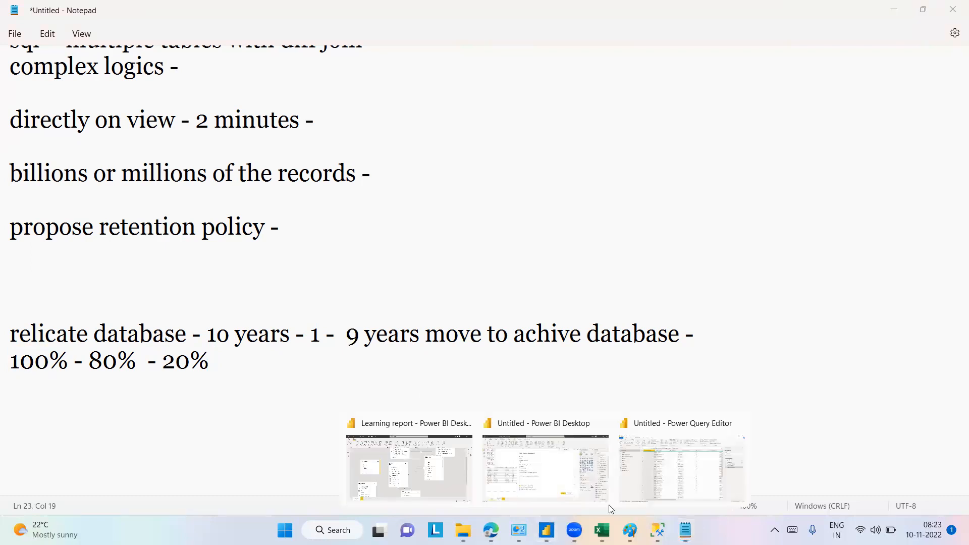
pyautogui.click(660, 492)
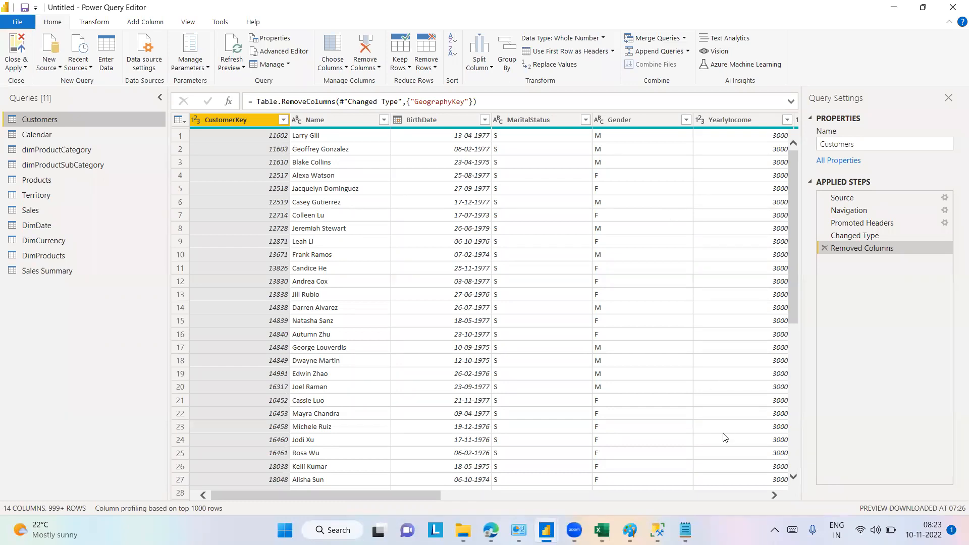
pyautogui.hotkey('alt', 'Tab')
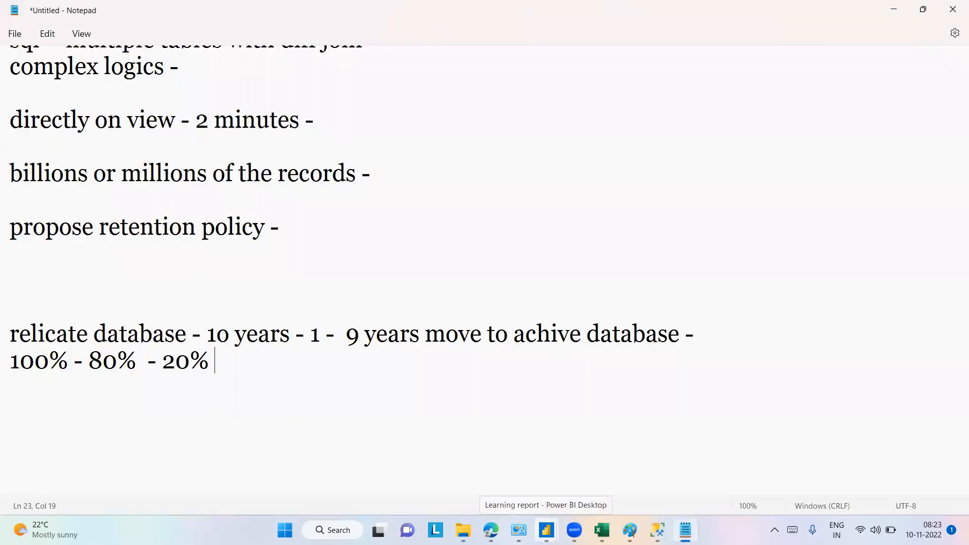
pyautogui.moveTo(546, 530)
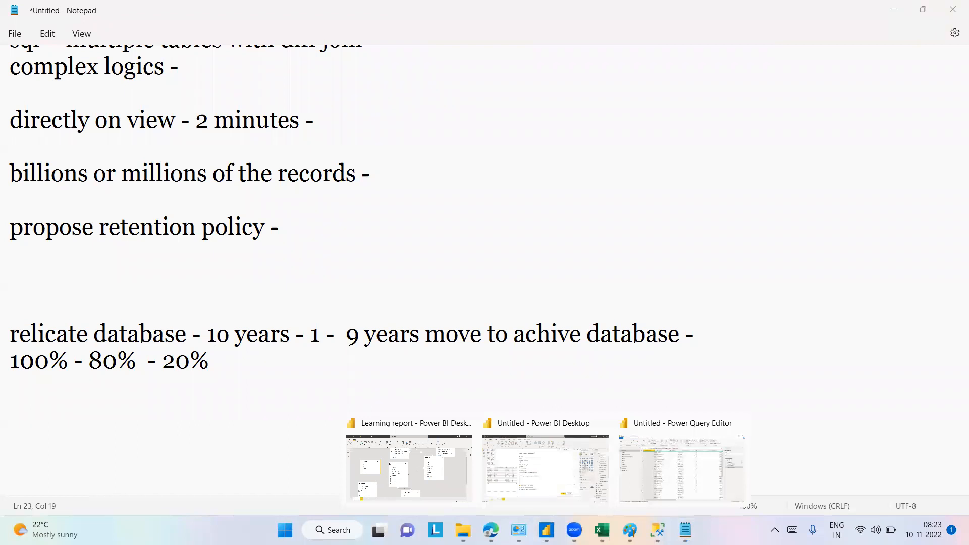
pyautogui.click(544, 454)
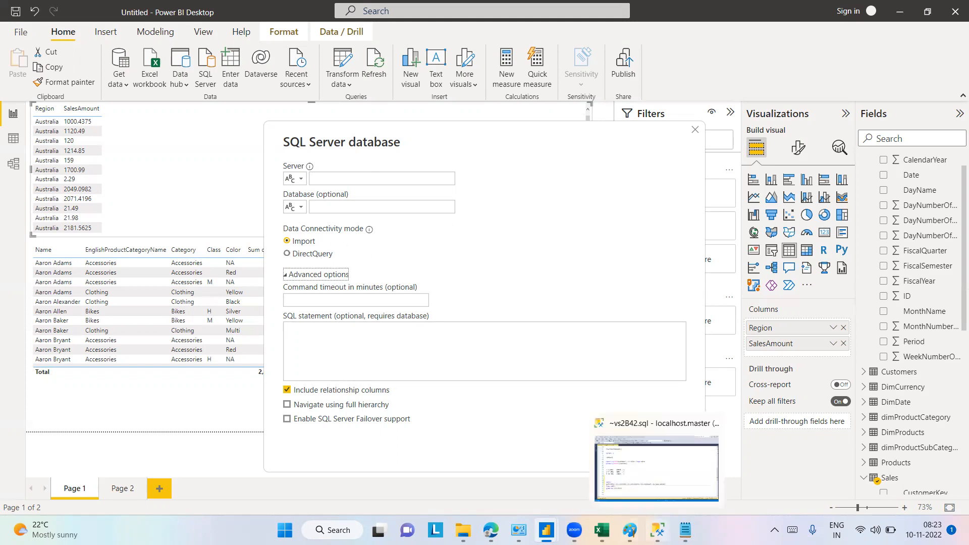
# - Switch to SQL Server Management Studio and add the note "composite model - directquery + importmode" below the group by orderdate query
pyautogui.click(657, 529)
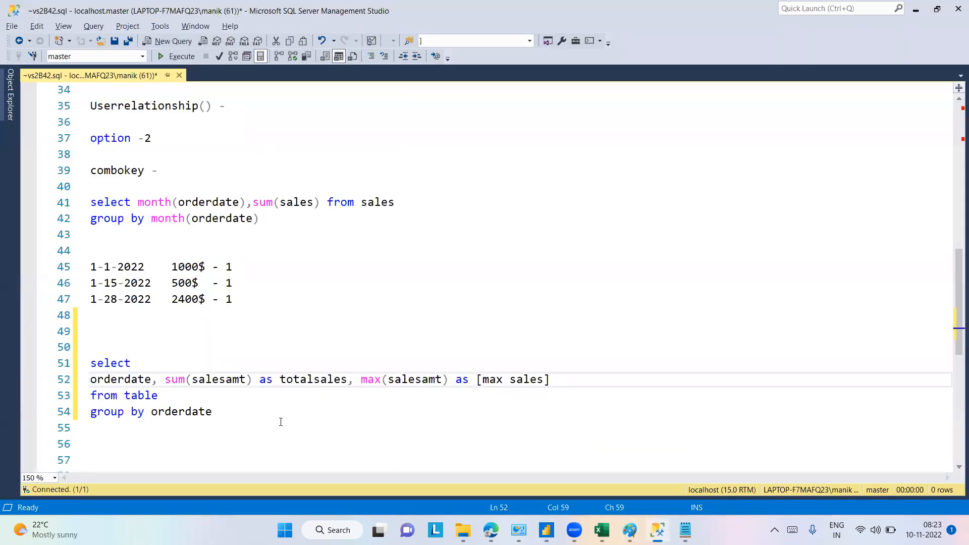
pyautogui.moveTo(955, 326); pyautogui.dragTo(955, 347)
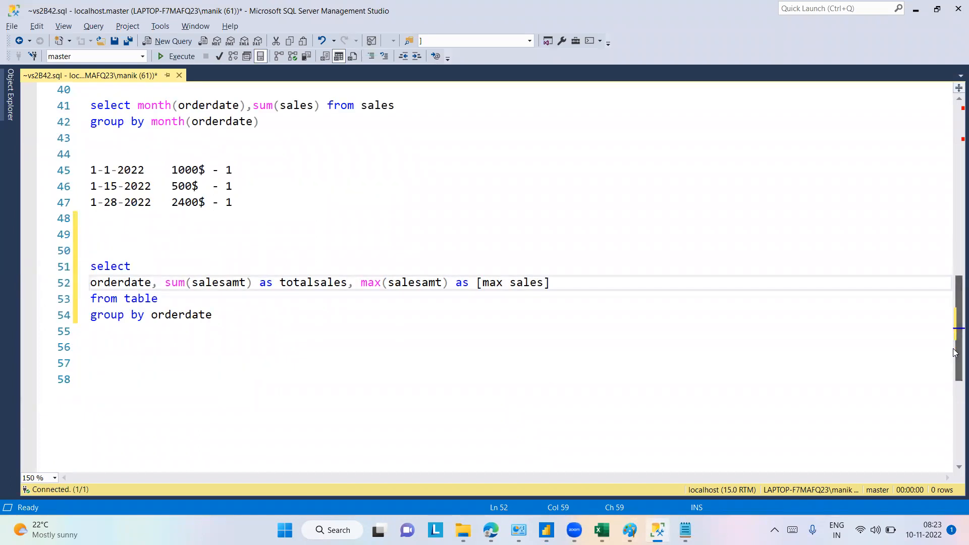
pyautogui.click(255, 319)
pyautogui.press('Down')
pyautogui.press('Down')
pyautogui.write('compo')
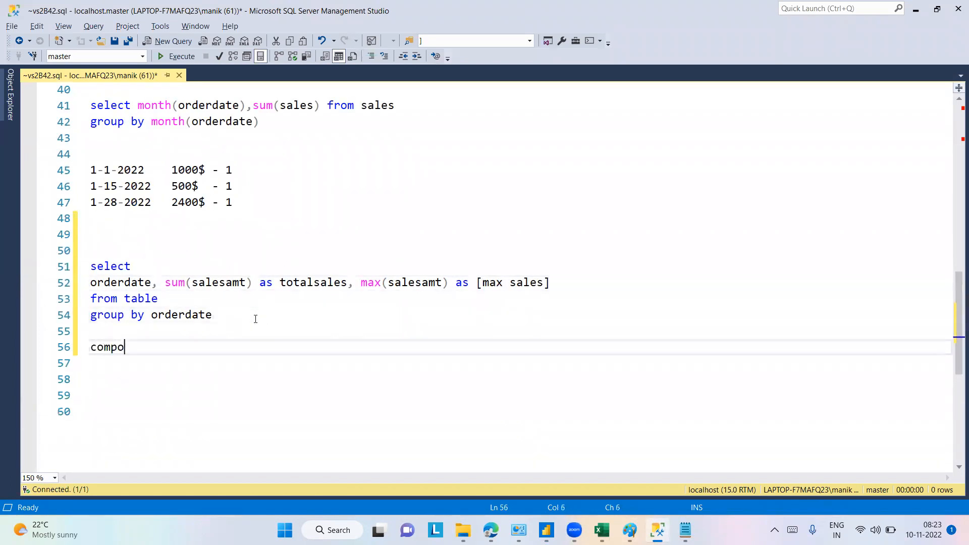
pyautogui.write('site model - directquery + importmode')
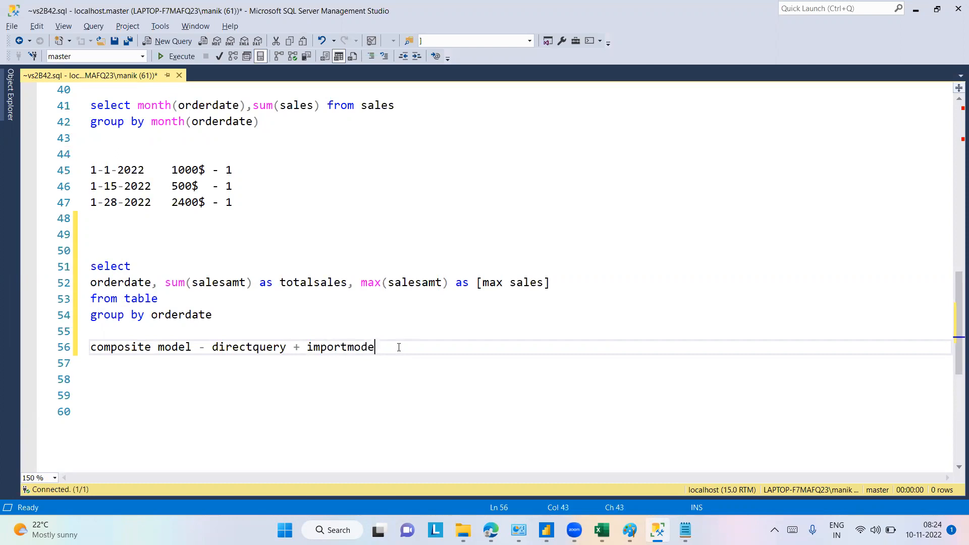
pyautogui.hotkey('shift', 'Home')
pyautogui.click(569, 303)
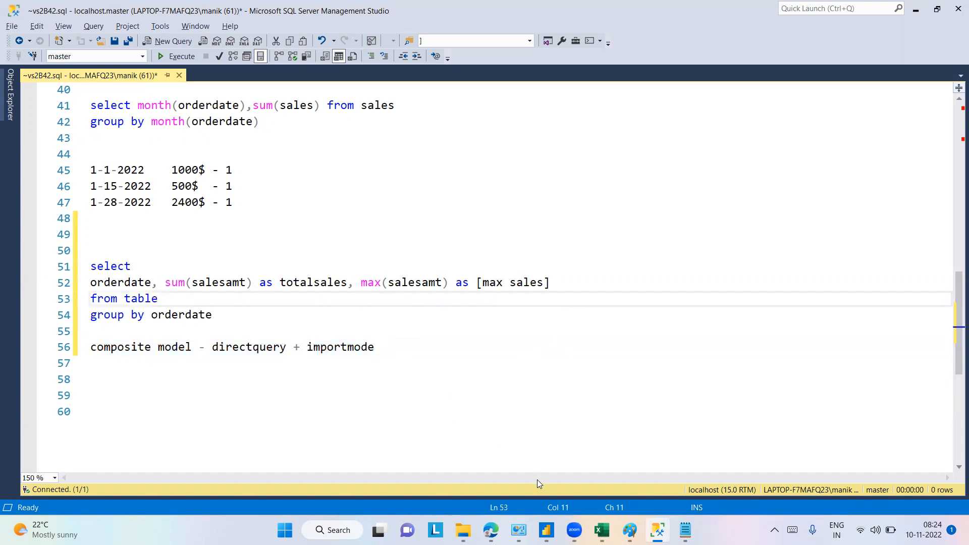
# - Switch to the untitled Power BI Desktop report and enter "select * from viewname" as the SQL statement for the SQL Server connection
pyautogui.moveTo(546, 530)
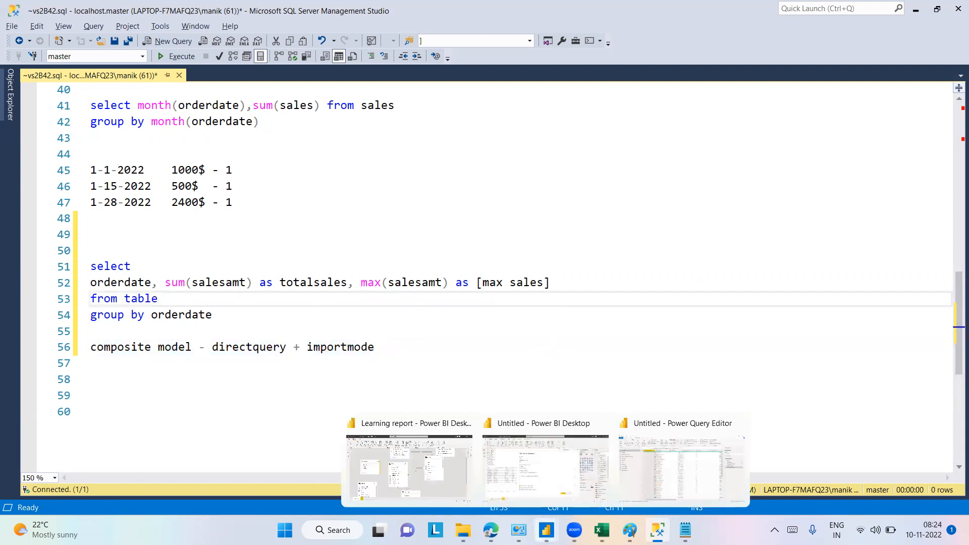
pyautogui.click(568, 466)
pyautogui.click(349, 343)
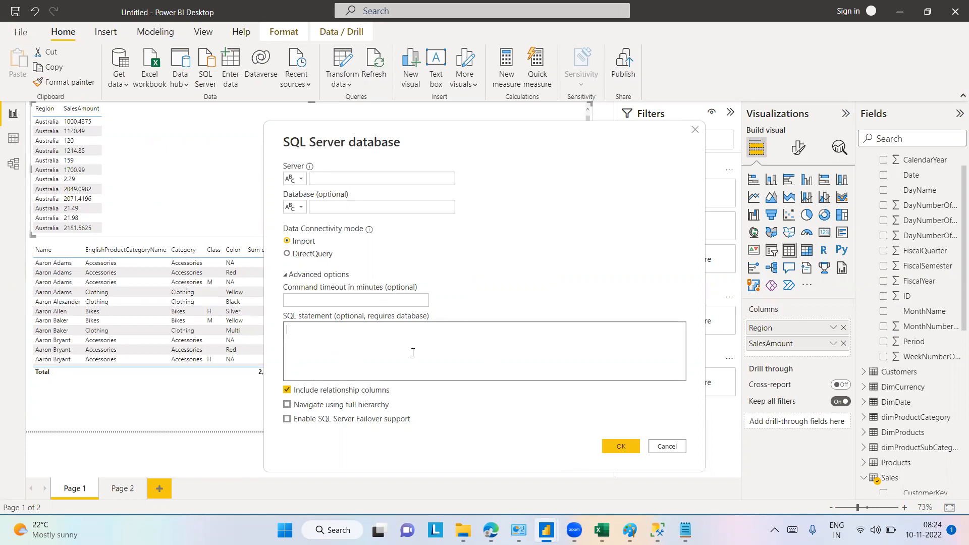
pyautogui.write('select * from viewname')
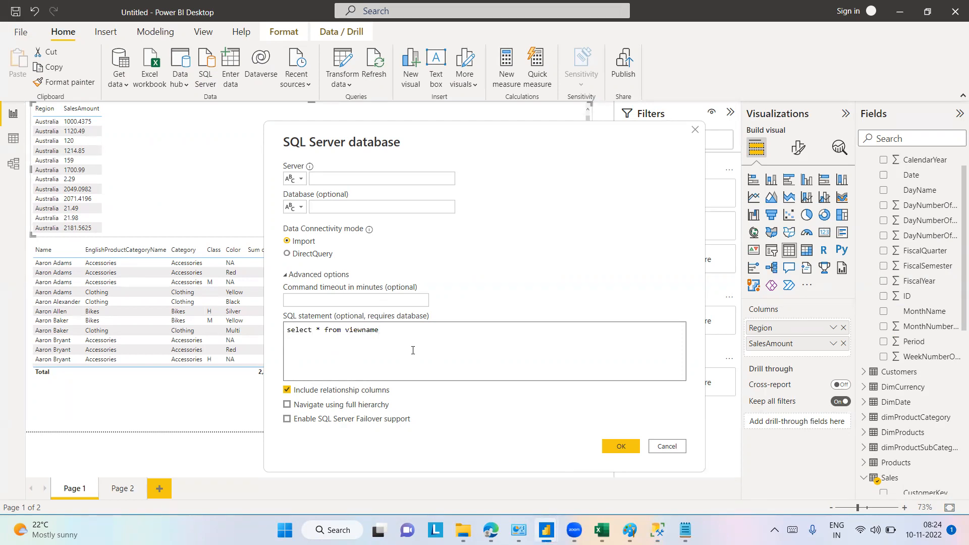
# - Try a command timeout of 60 minutes, clear the value, and highlight the SQL statement before returning to the timeout setting
pyautogui.click(383, 302)
pyautogui.write('60')
pyautogui.press('BackSpace')
pyautogui.press('BackSpace')
pyautogui.moveTo(392, 329); pyautogui.dragTo(290, 327)
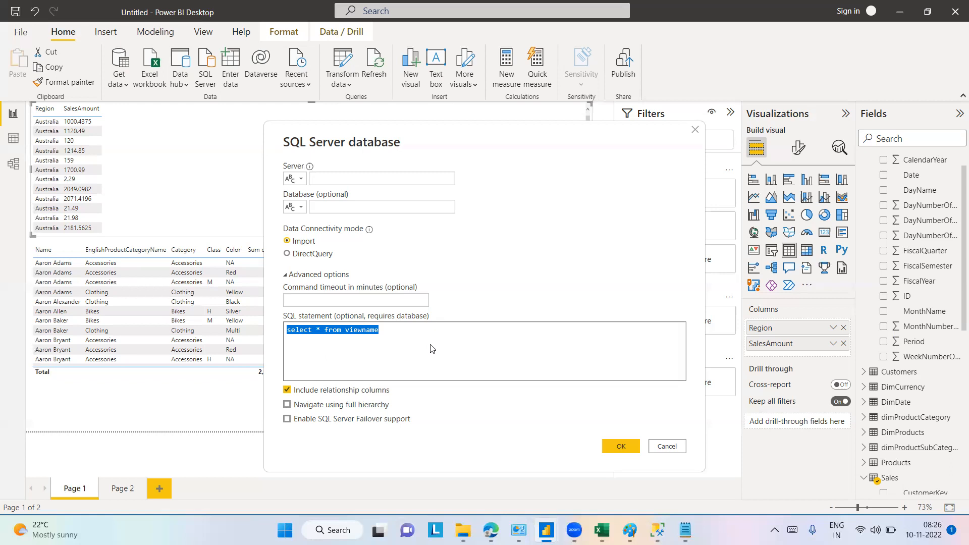
pyautogui.click(384, 300)
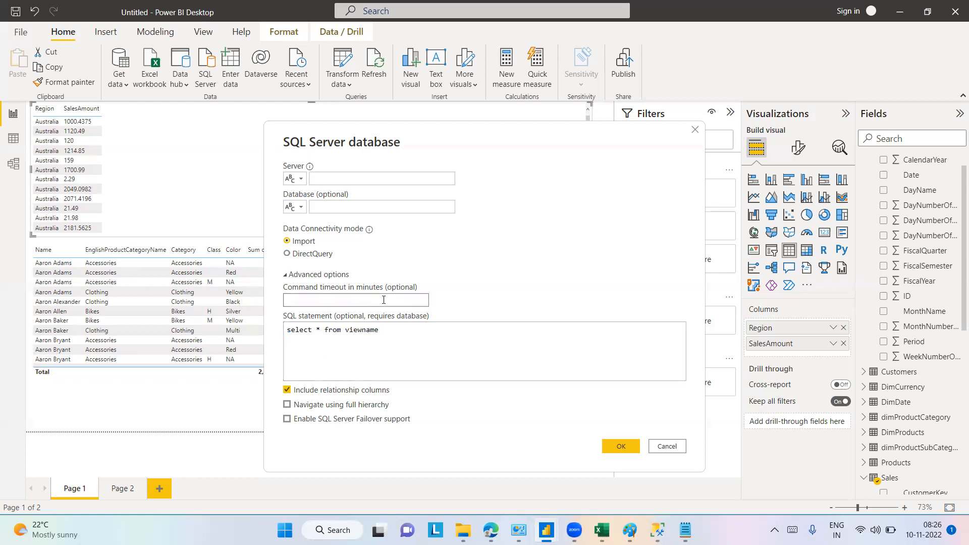